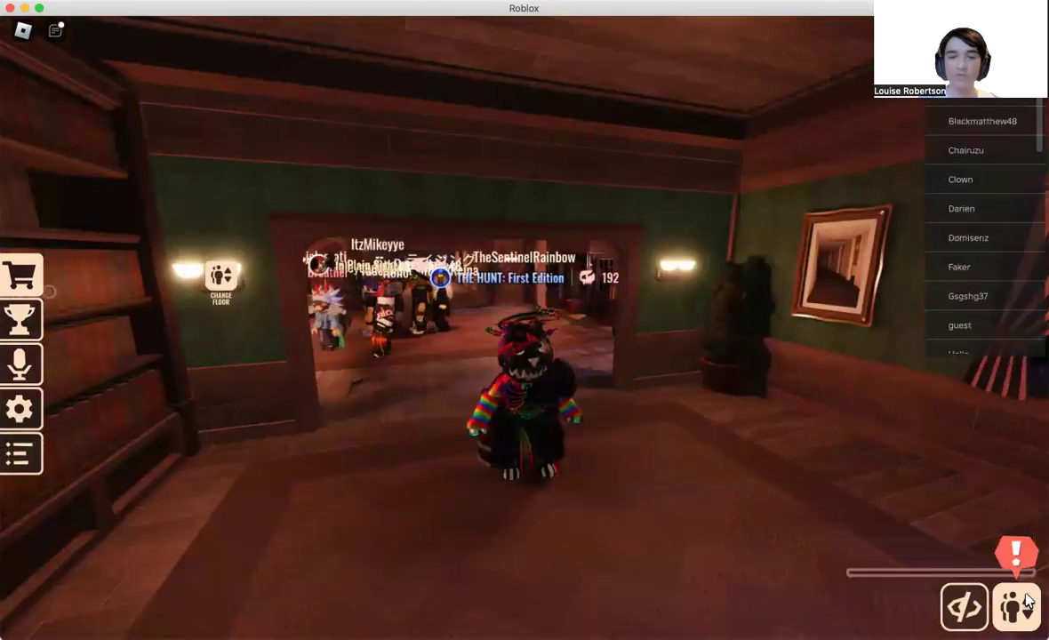
# - Open the elevator creation settings and set the destination floor to The Mines
pyautogui.click(1017, 606)
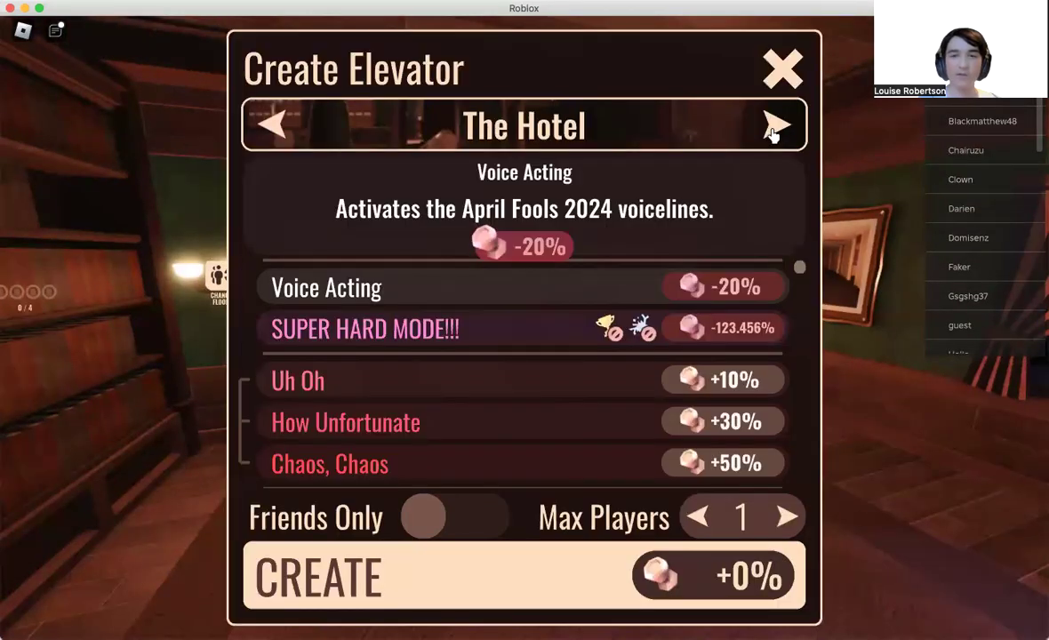
pyautogui.click(774, 129)
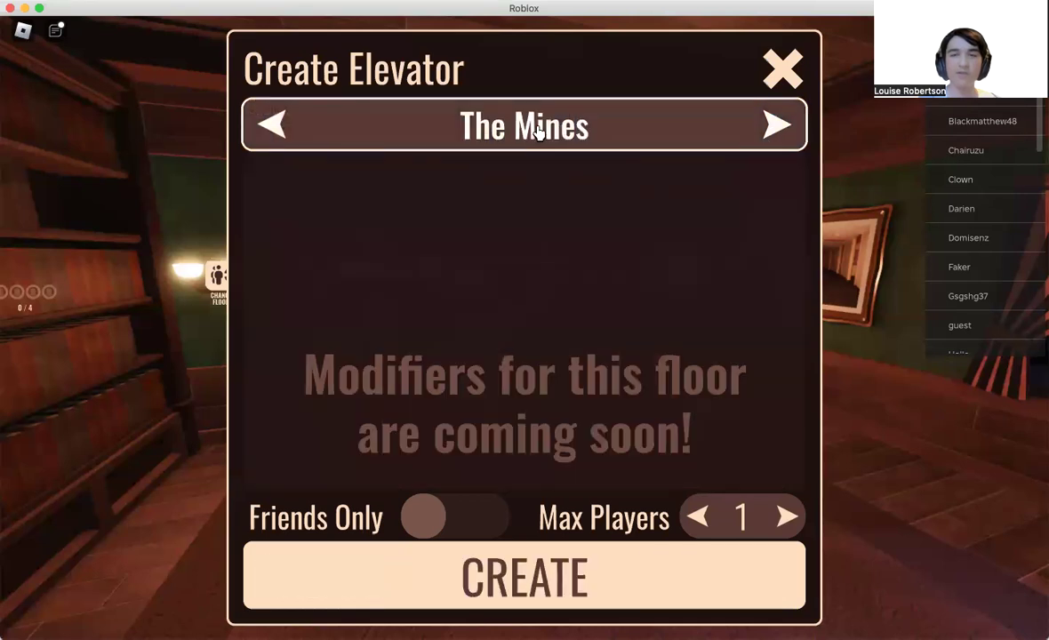
pyautogui.click(498, 124)
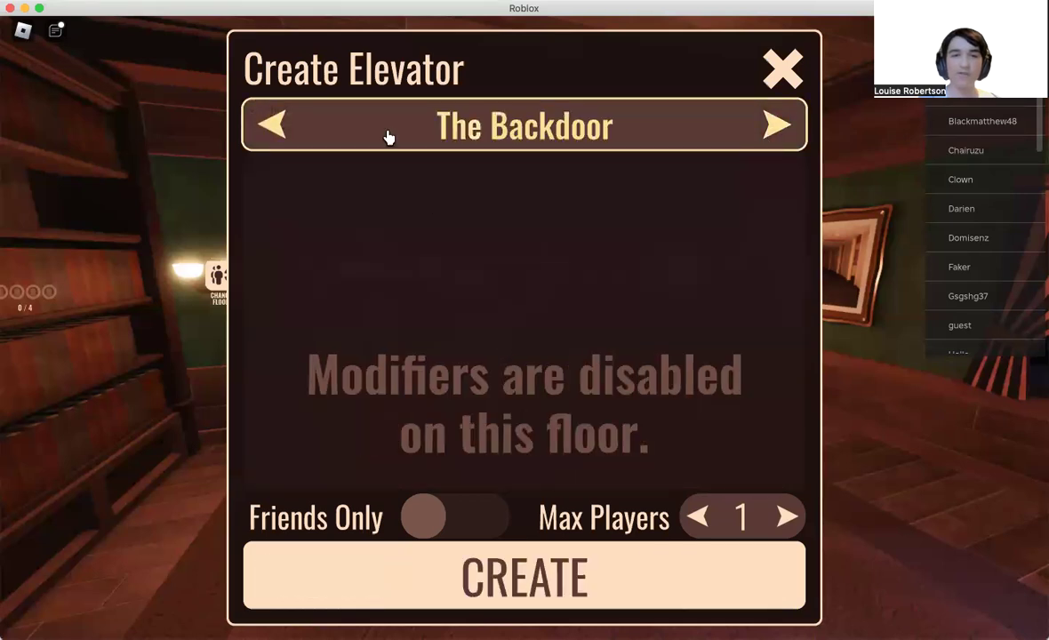
pyautogui.click(544, 140)
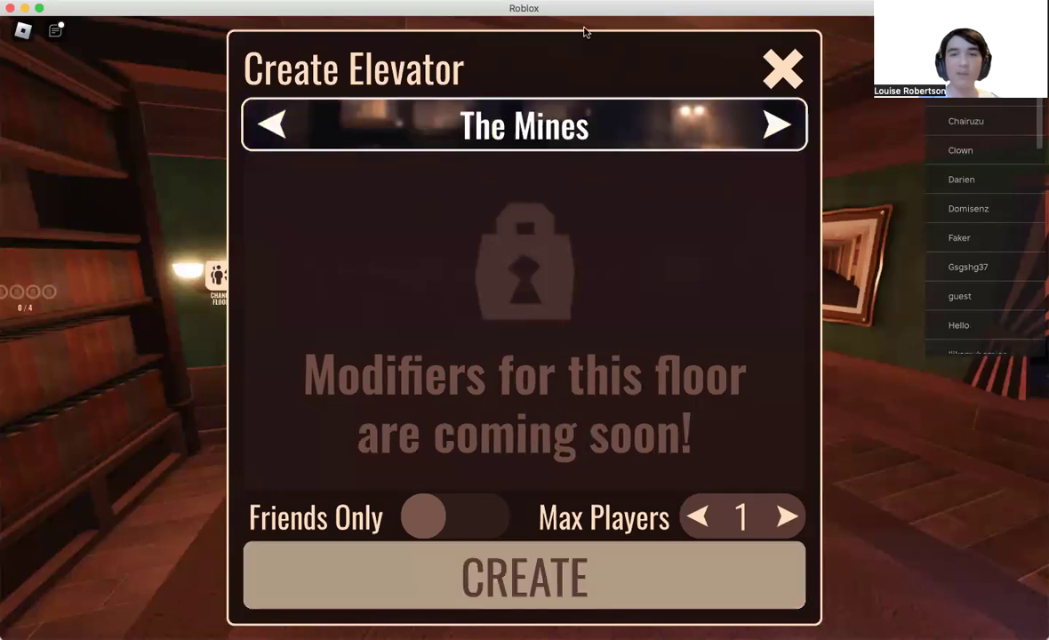
# - Create the one-player Mines elevator and enter its waiting room
pyautogui.click(547, 571)
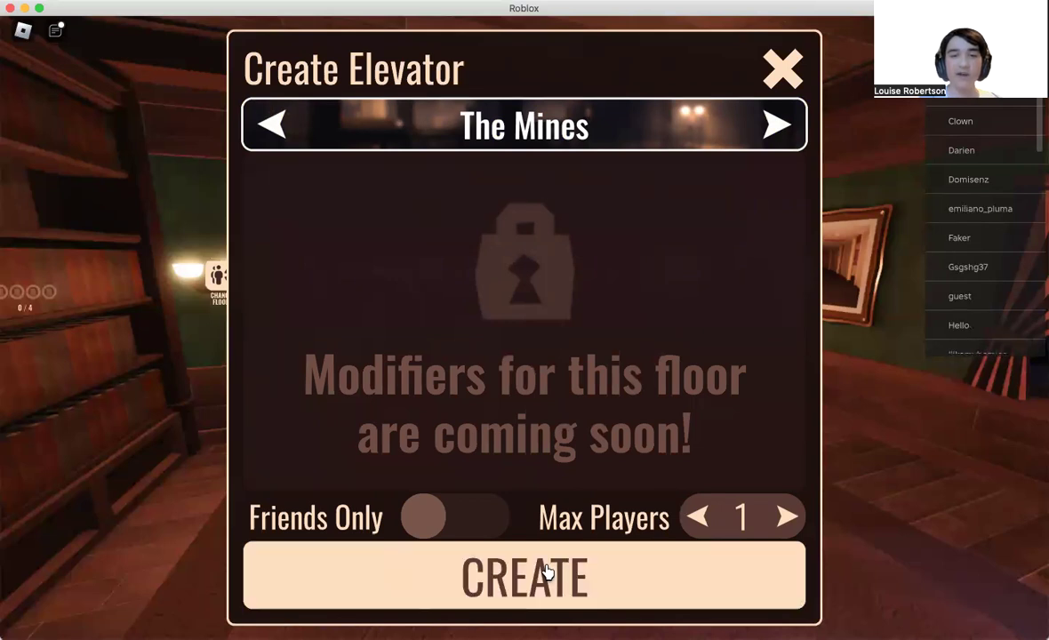
pyautogui.click(548, 574)
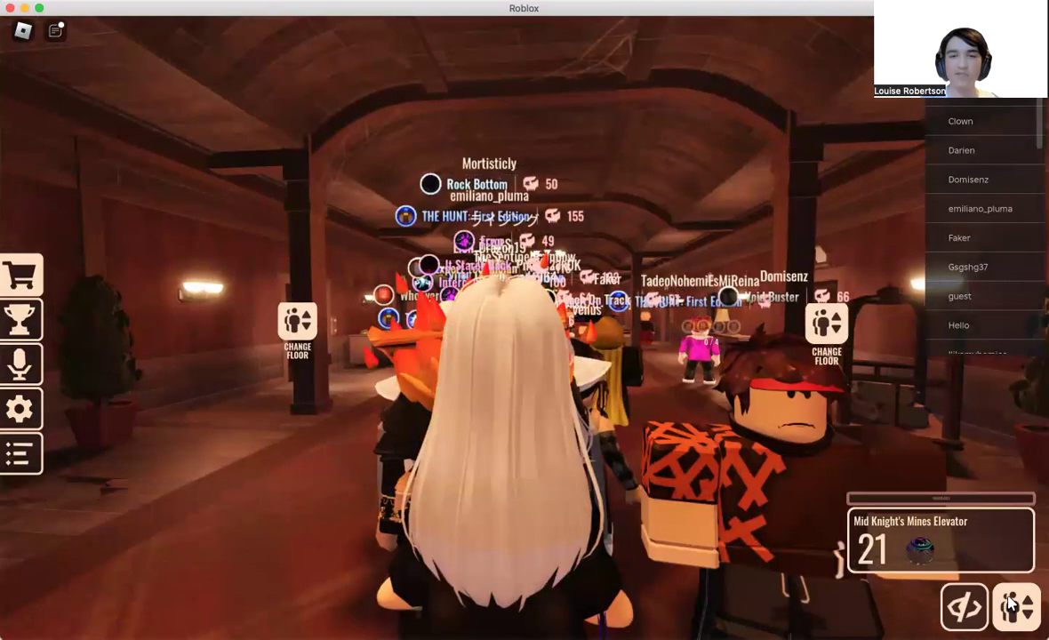
pyautogui.click(1014, 605)
pyautogui.click(522, 582)
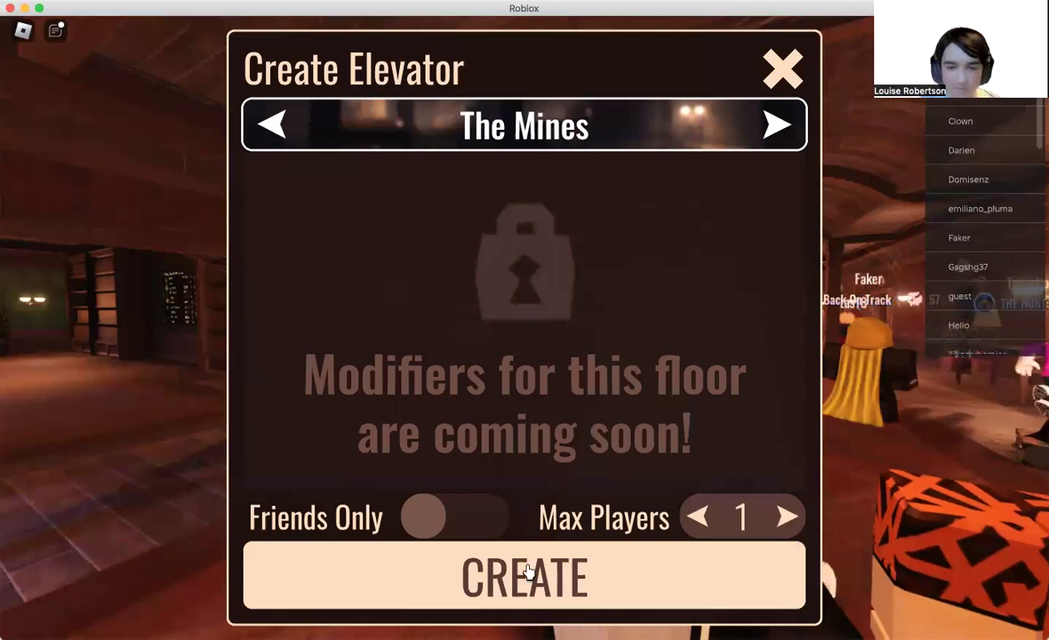
pyautogui.click(527, 574)
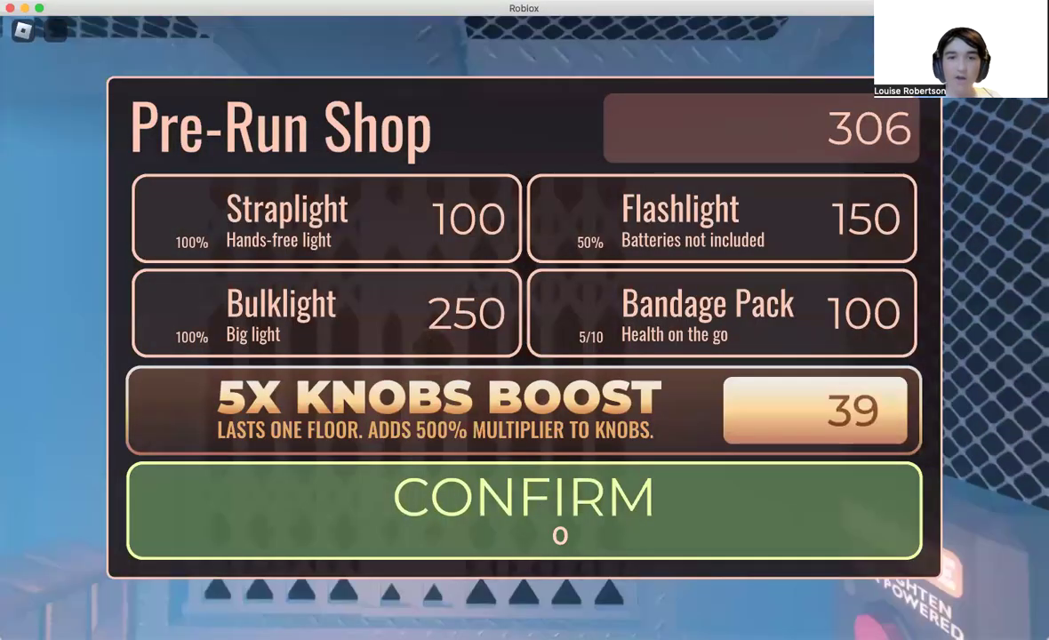
# - Confirm the Pre-Run Shop with nothing bought and move about the elevator
pyautogui.click(503, 480)
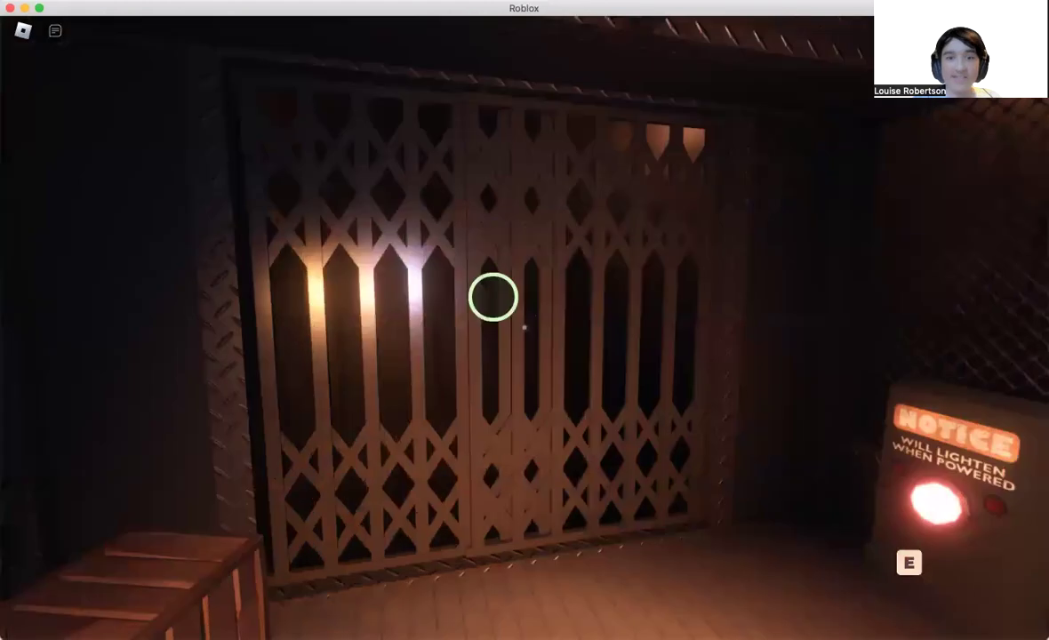
pyautogui.press('w')
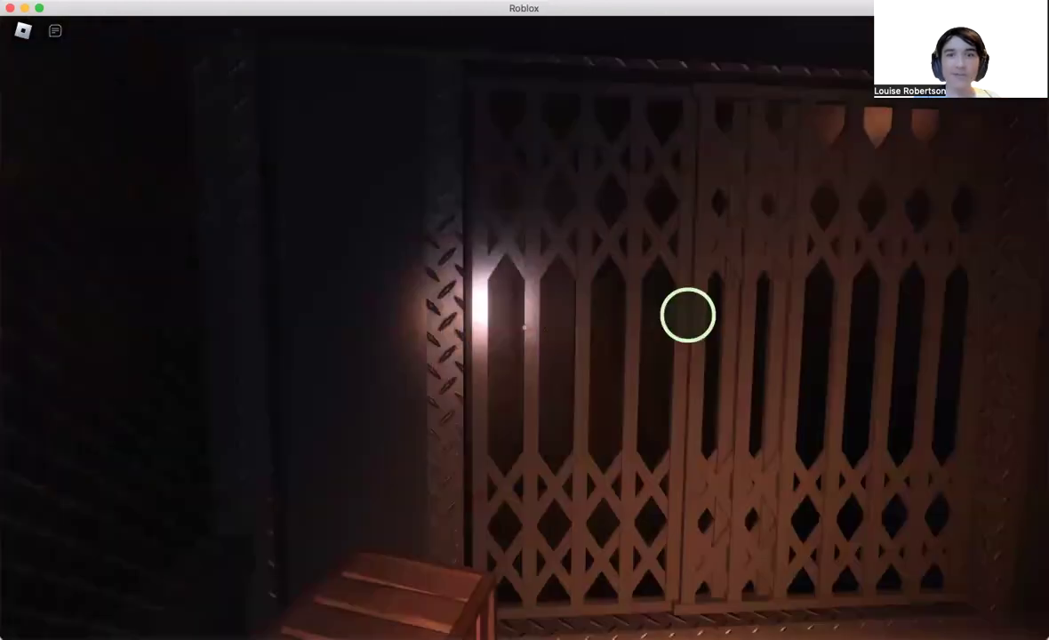
pyautogui.press('s')
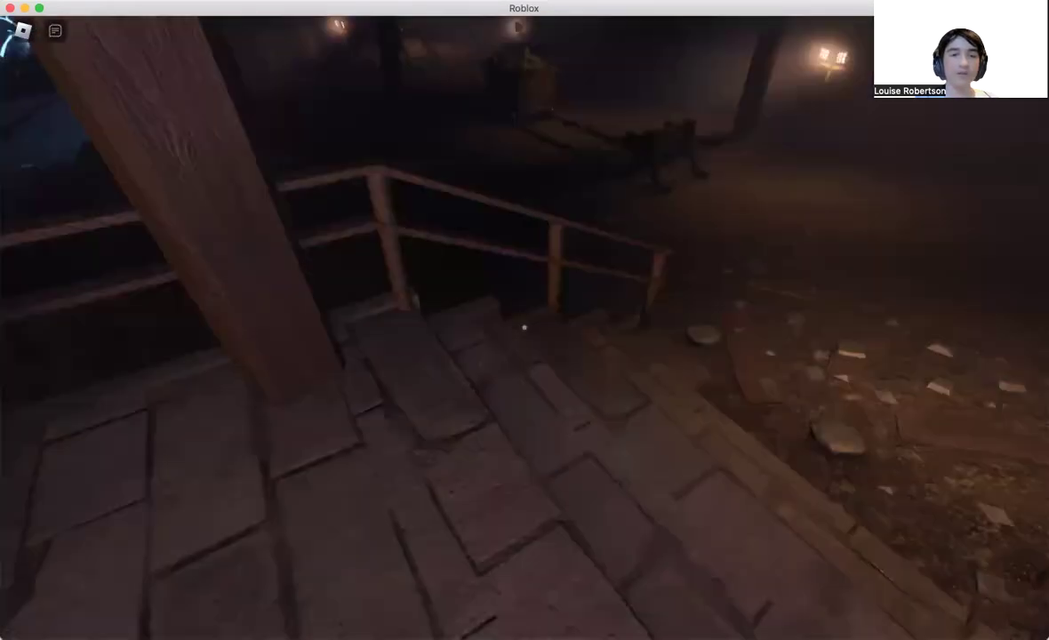
# - Loot the workbench item, the green chest and a locker
pyautogui.press('e')
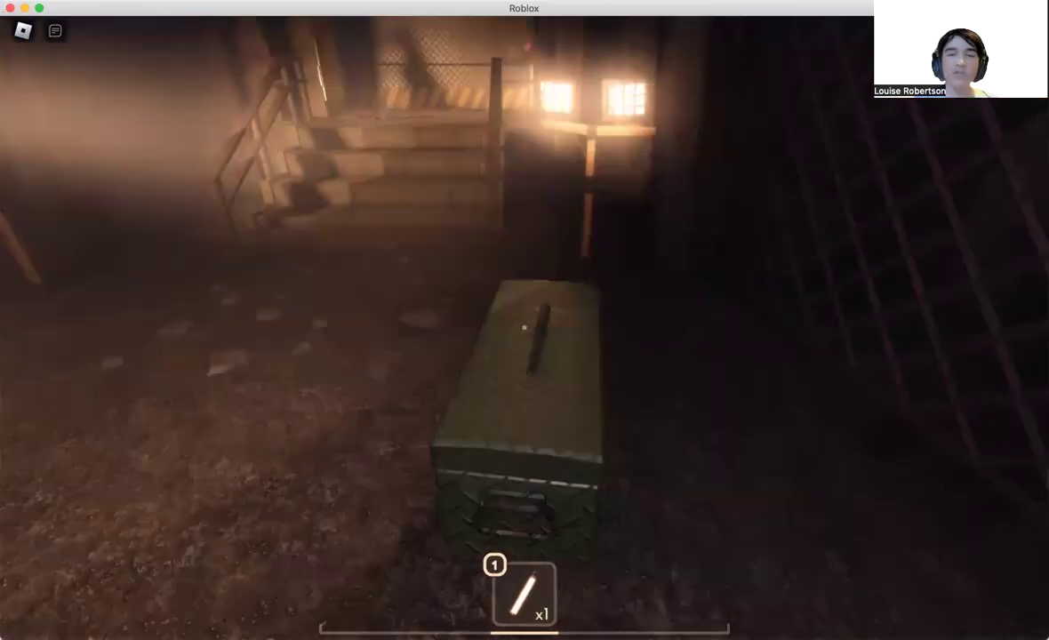
pyautogui.press('e')
pyautogui.press('e')
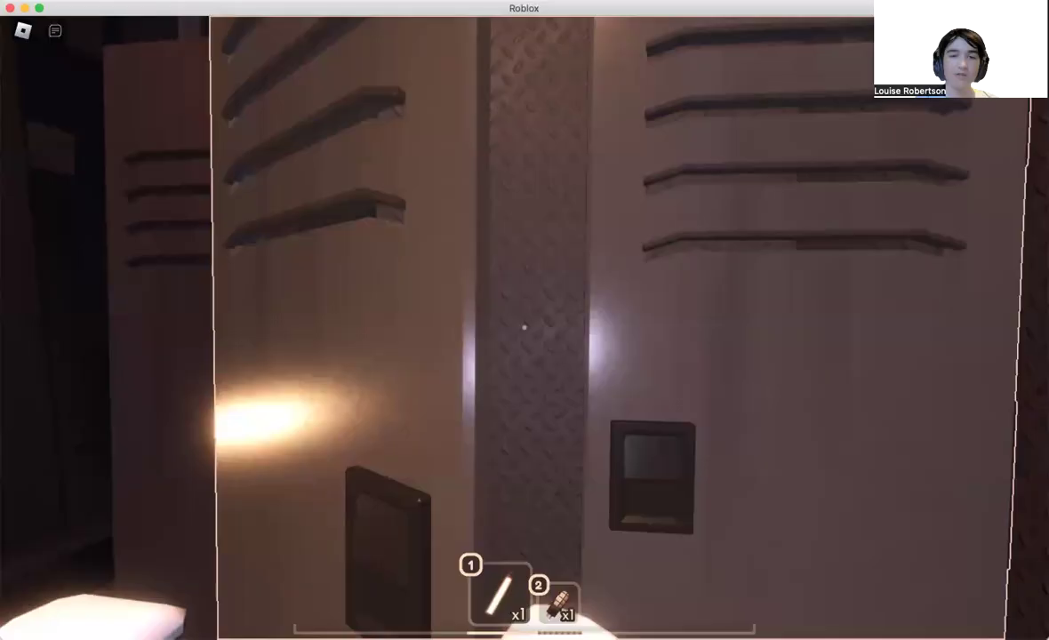
pyautogui.press('1')
pyautogui.press('1')
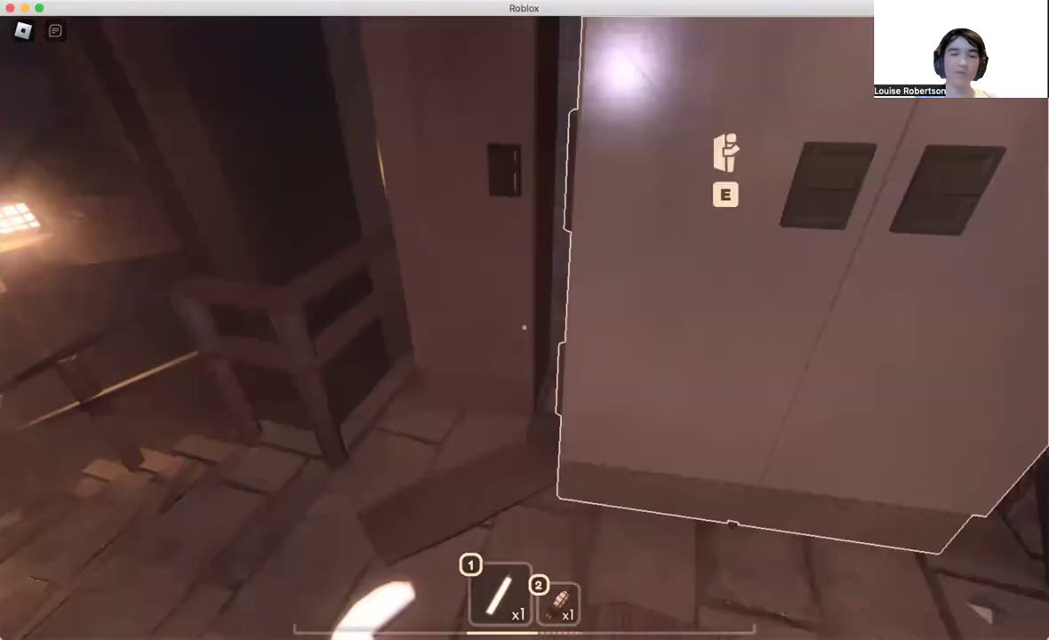
pyautogui.press('e')
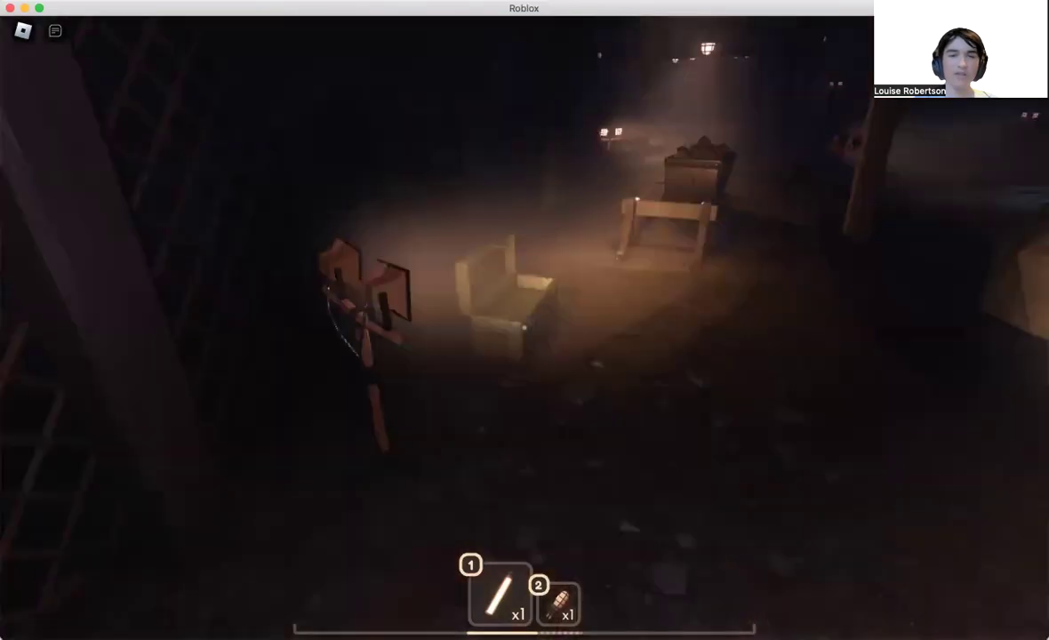
# - Carry the lantern through the dark mine and fit a fuse into the generator
pyautogui.press('w')
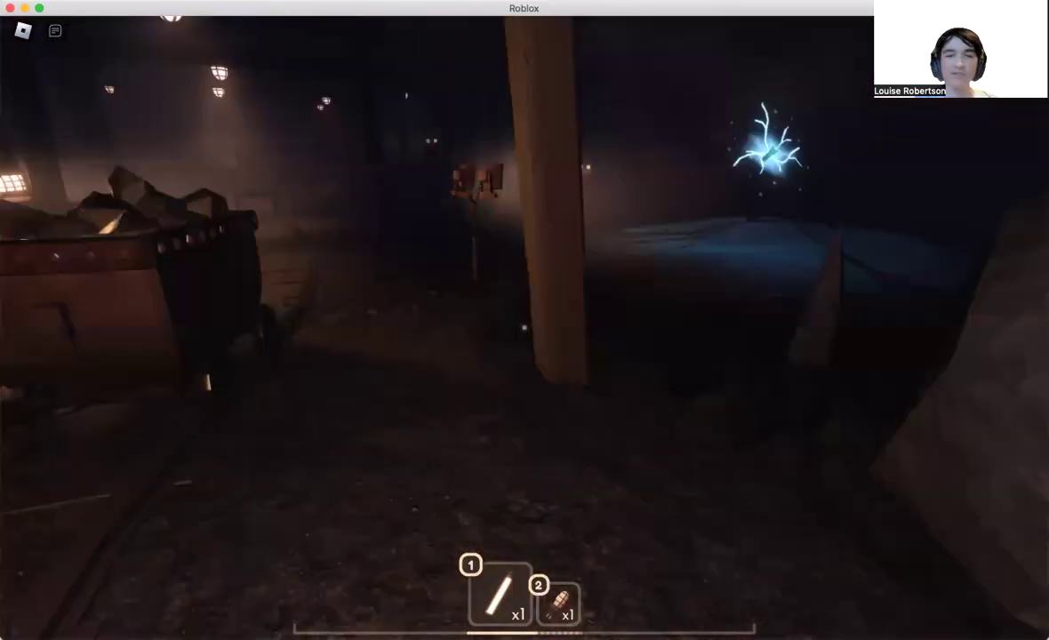
pyautogui.press('w')
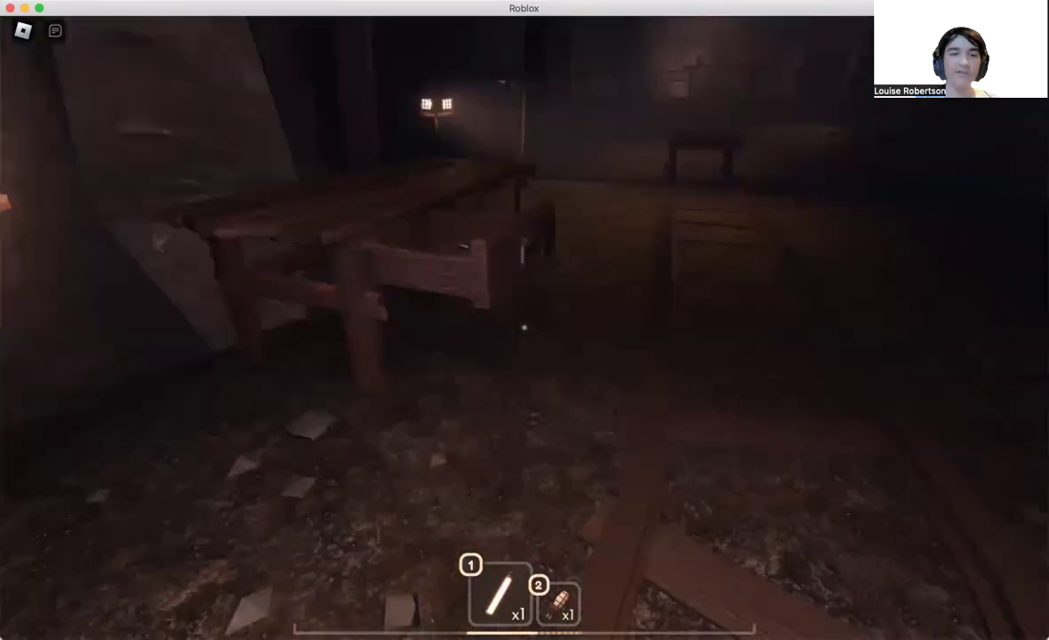
pyautogui.press('w')
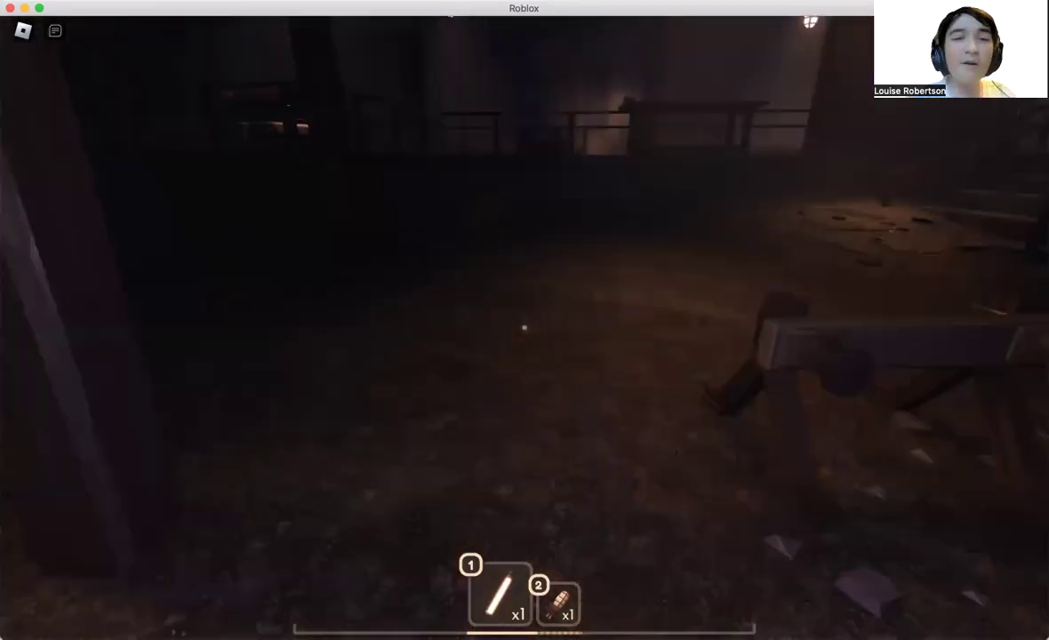
pyautogui.press('w')
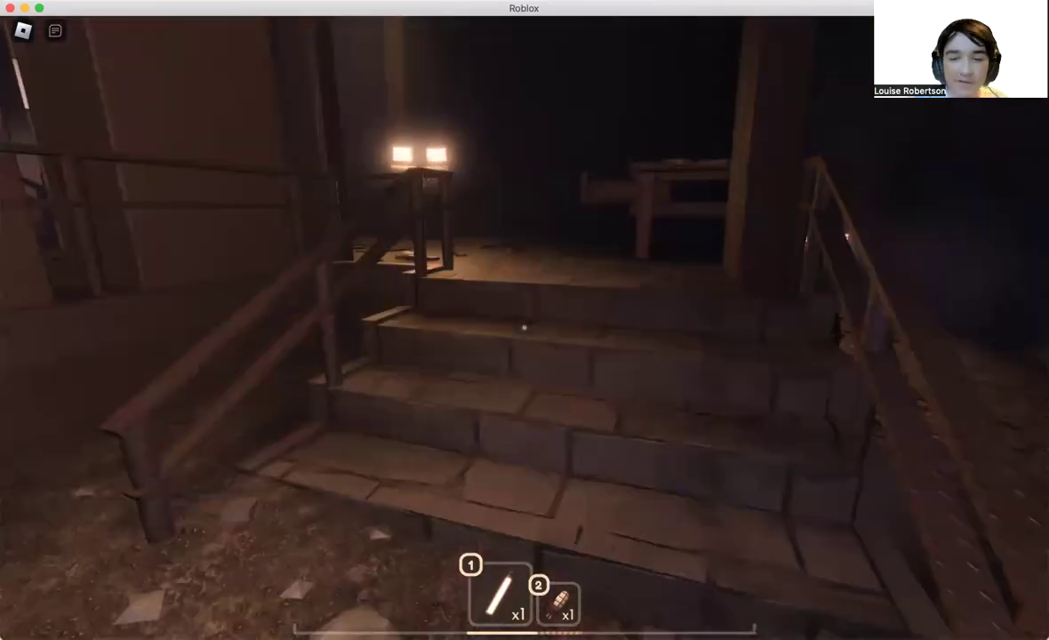
pyautogui.press('w')
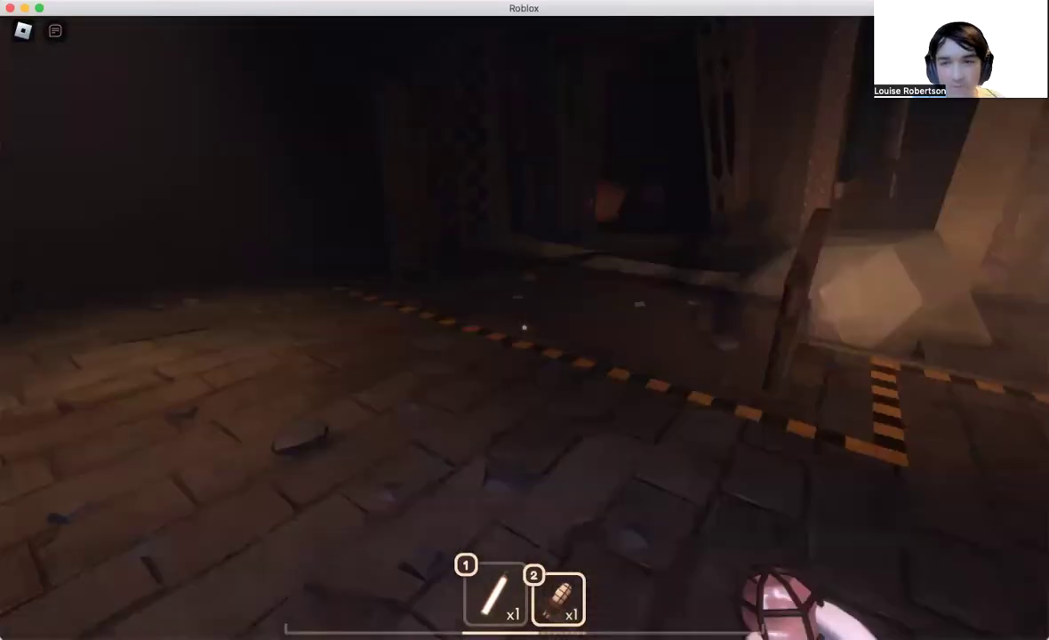
pyautogui.press('w')
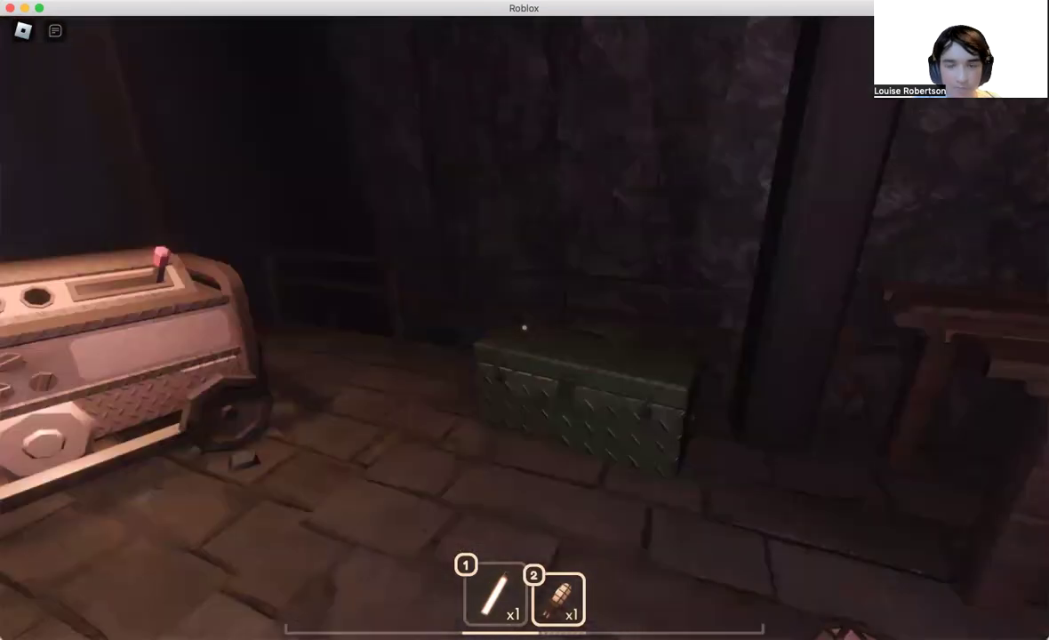
pyautogui.press('w')
pyautogui.press('e')
pyautogui.press('e')
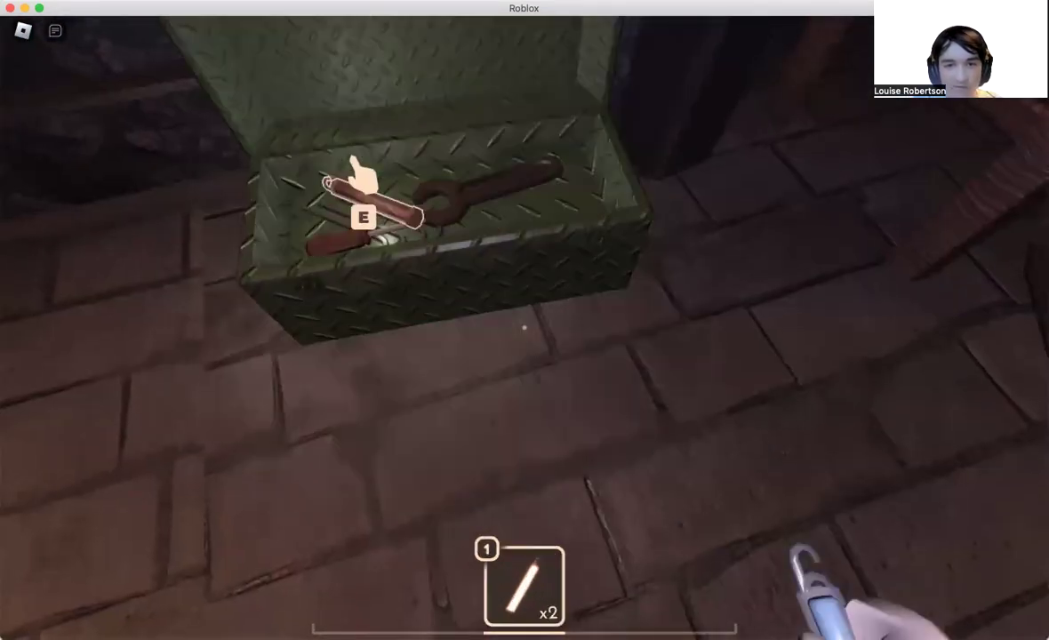
# - Search the toolbox and the table drawer, then return to the generator
pyautogui.press('s')
pyautogui.press('w')
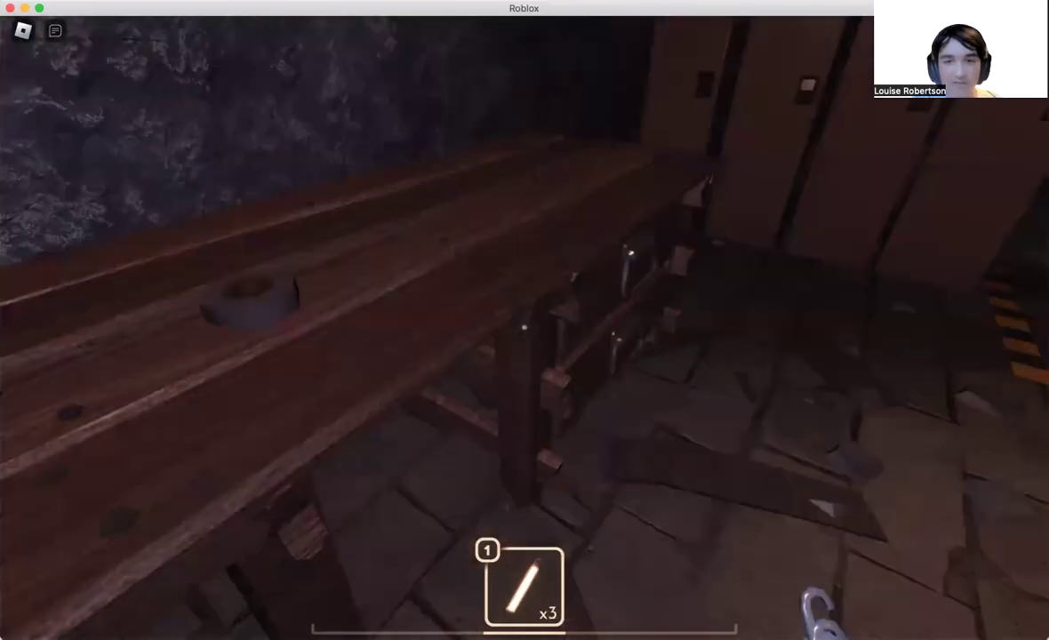
pyautogui.press('e')
pyautogui.press('e')
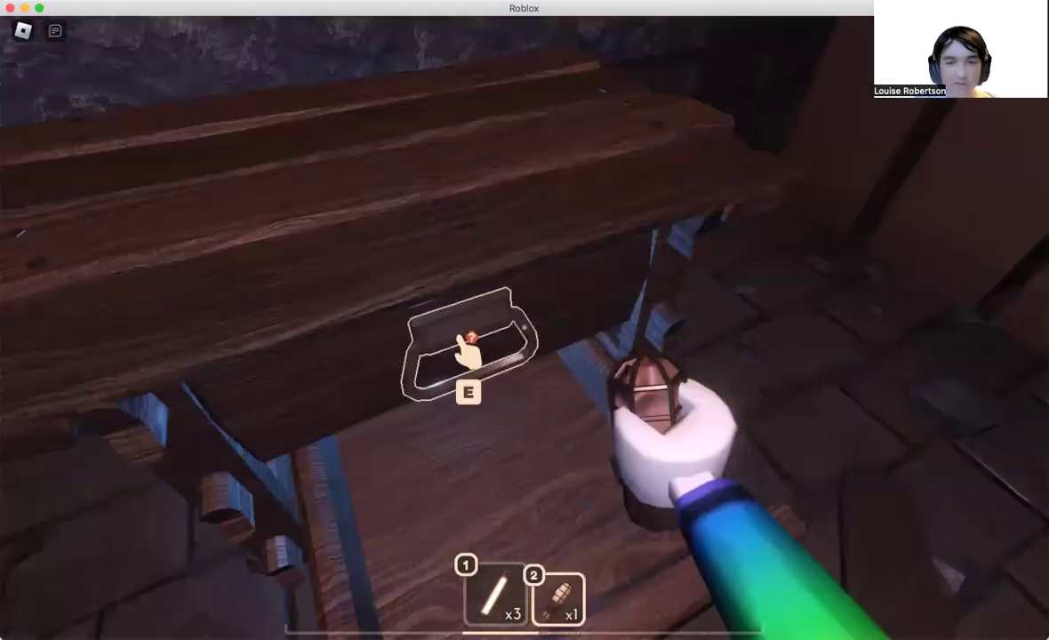
pyautogui.press('w')
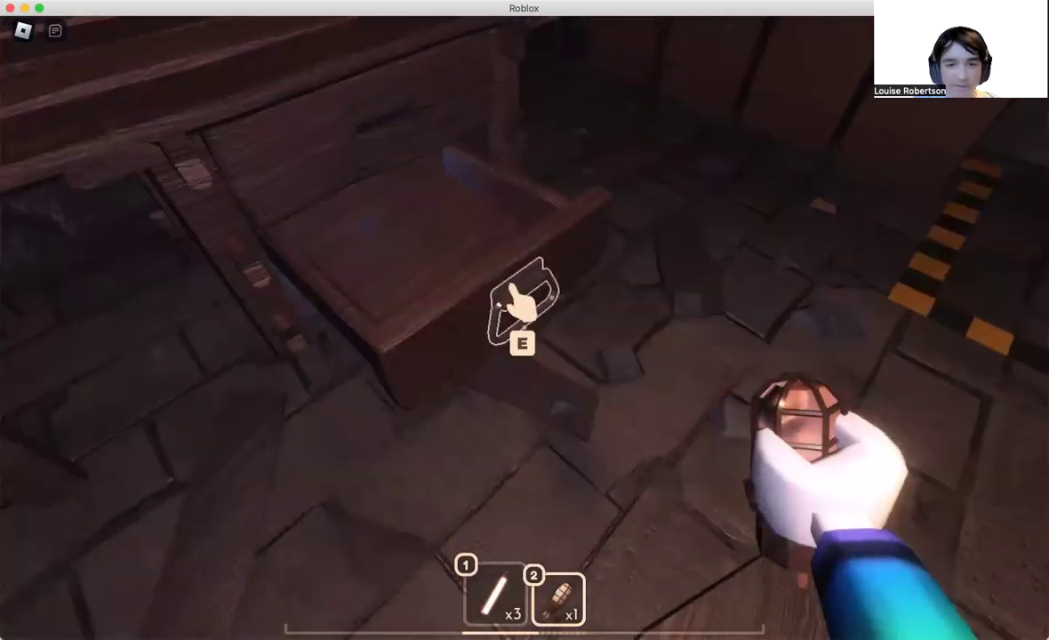
pyautogui.press('w')
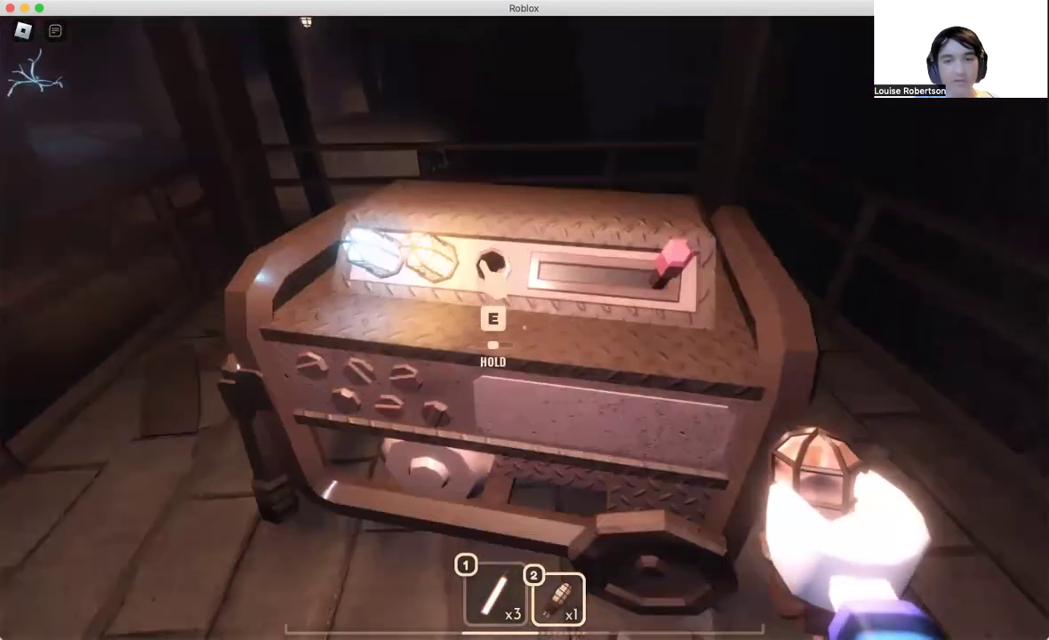
# - Insert the third fuse, then walk past the lockers and down the stairs
pyautogui.press('e')
pyautogui.press('w')
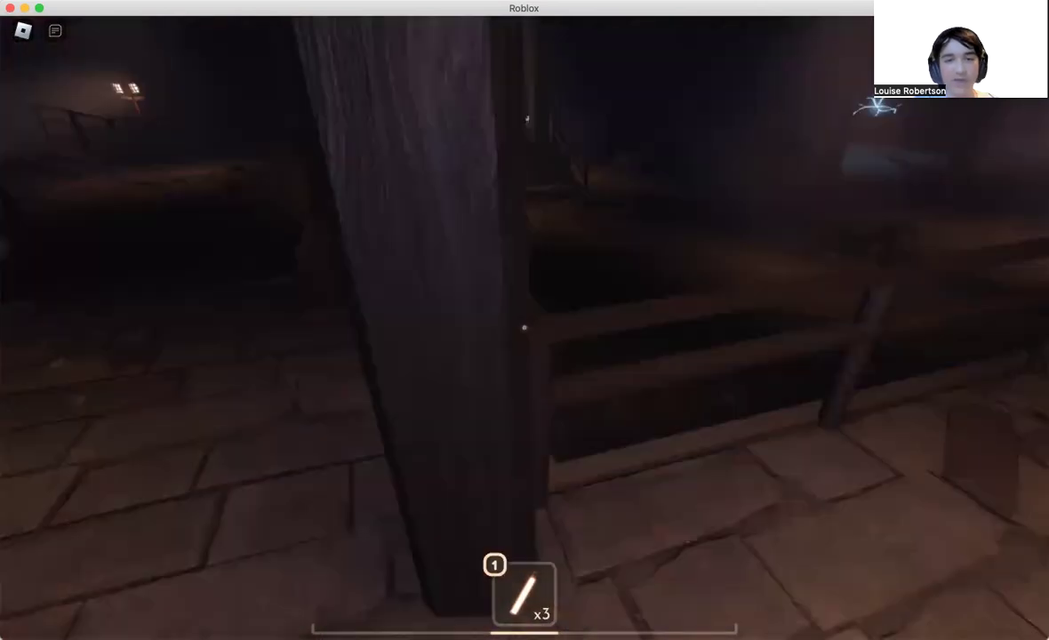
pyautogui.press('w')
pyautogui.press('w')
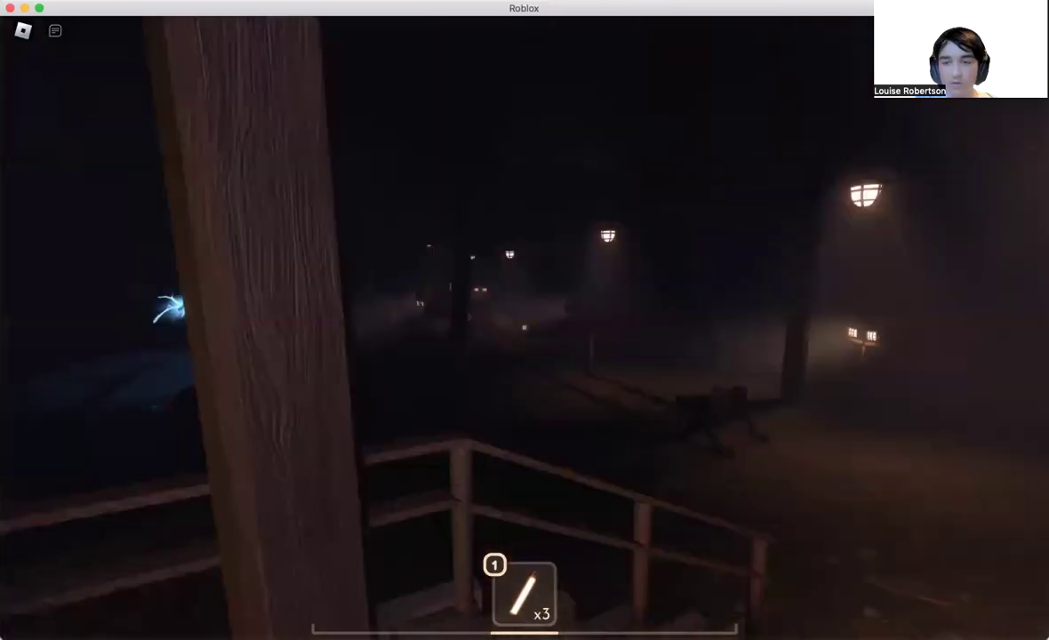
pyautogui.press('w')
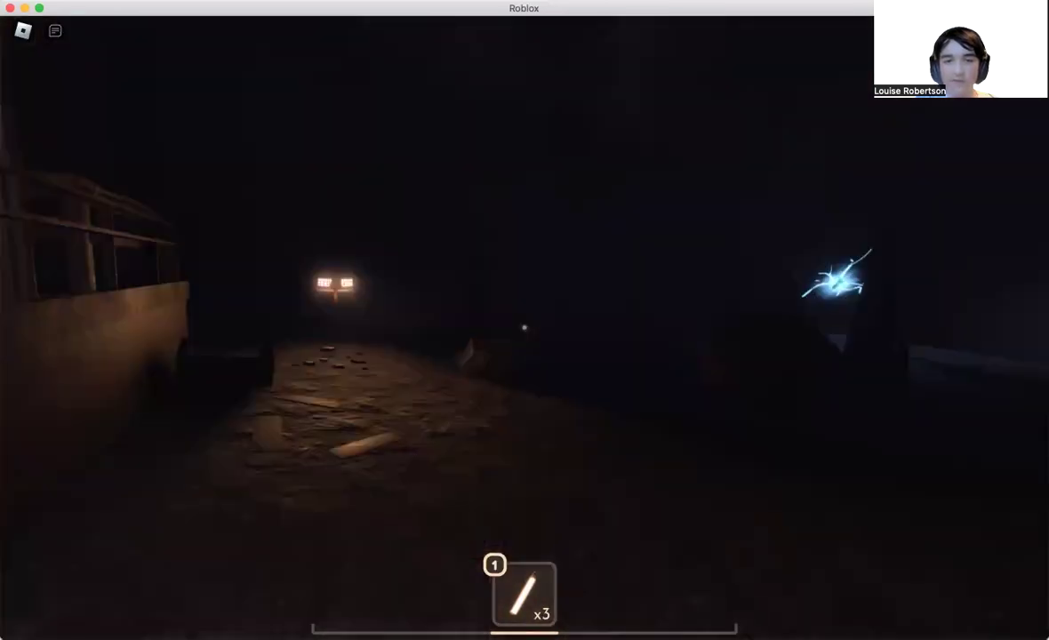
# - Follow the rails past the minecart and gate power button to door 0101
pyautogui.press('w')
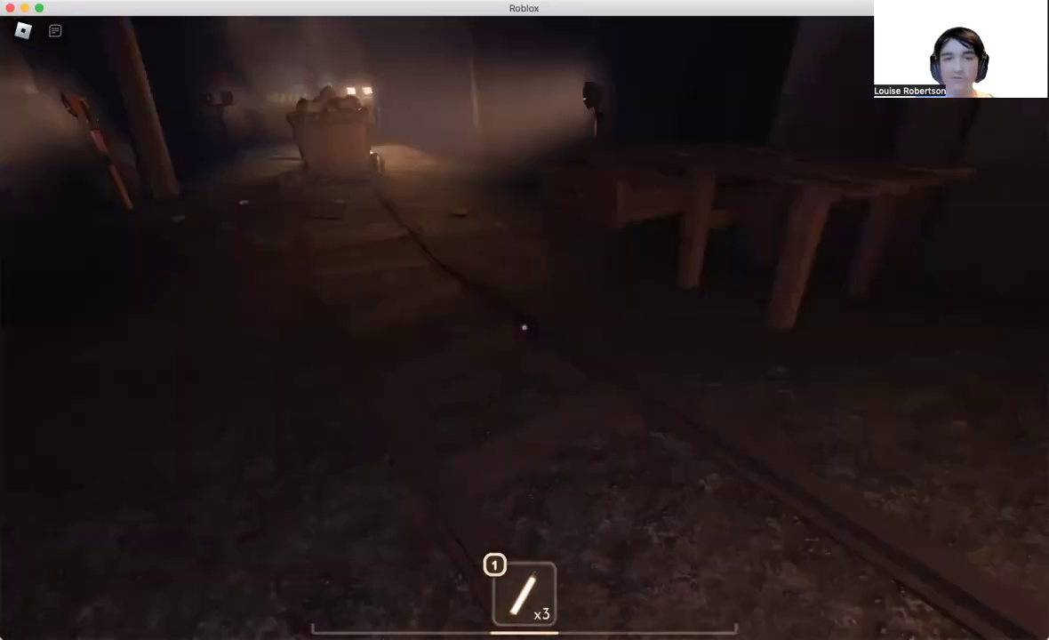
pyautogui.press('w')
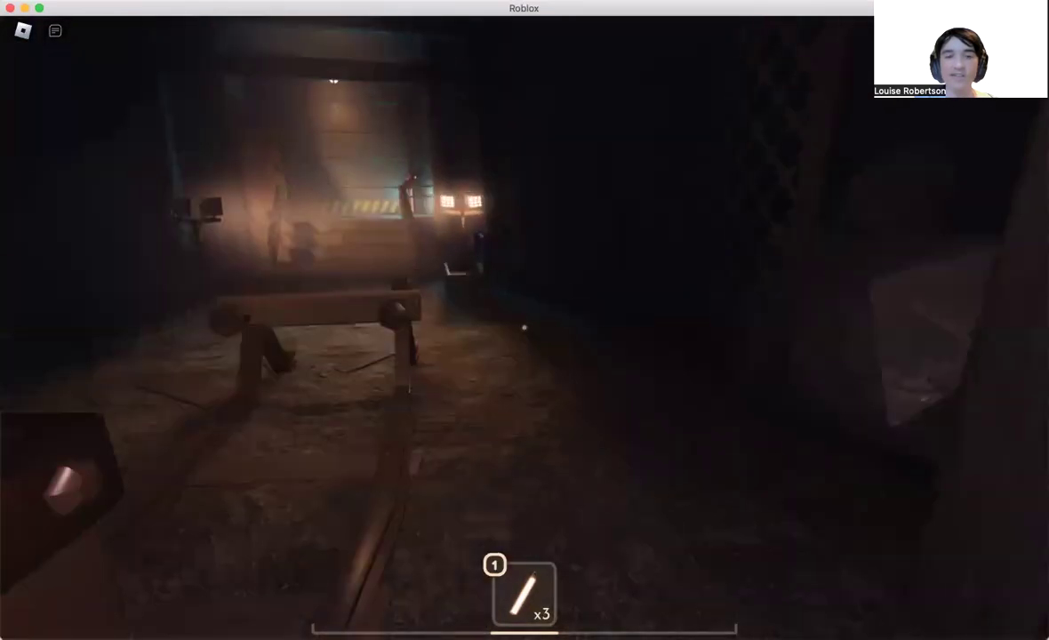
pyautogui.press('w')
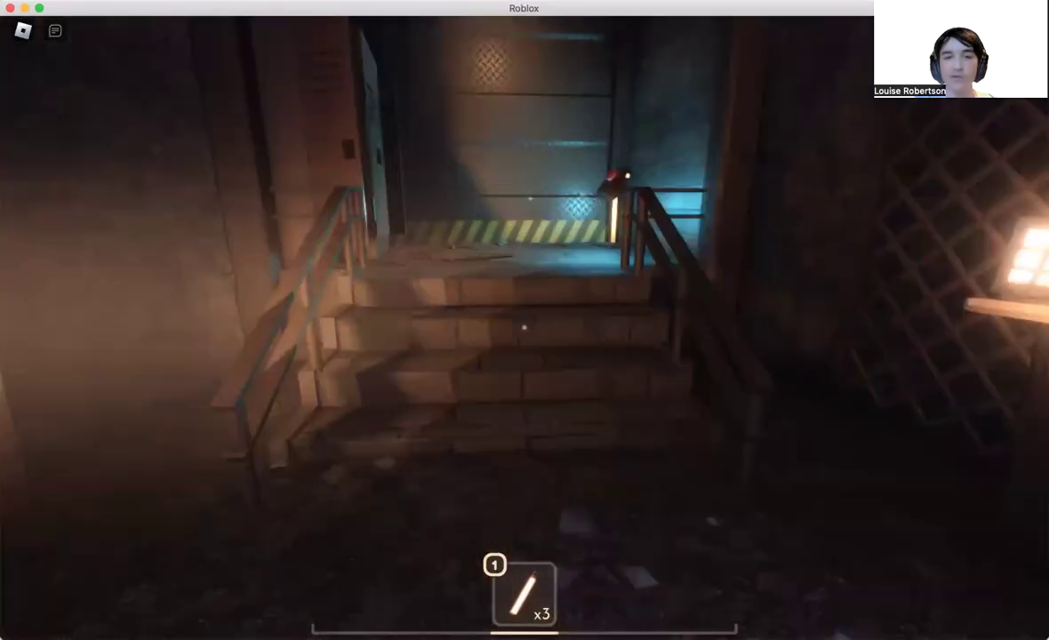
pyautogui.press('w')
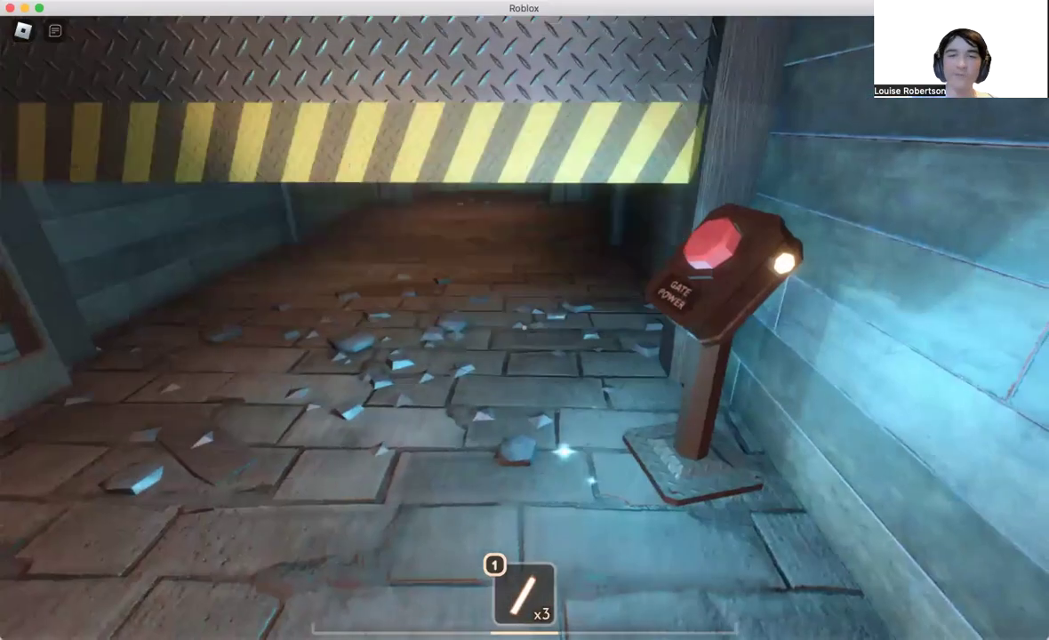
pyautogui.press('w')
pyautogui.press('w')
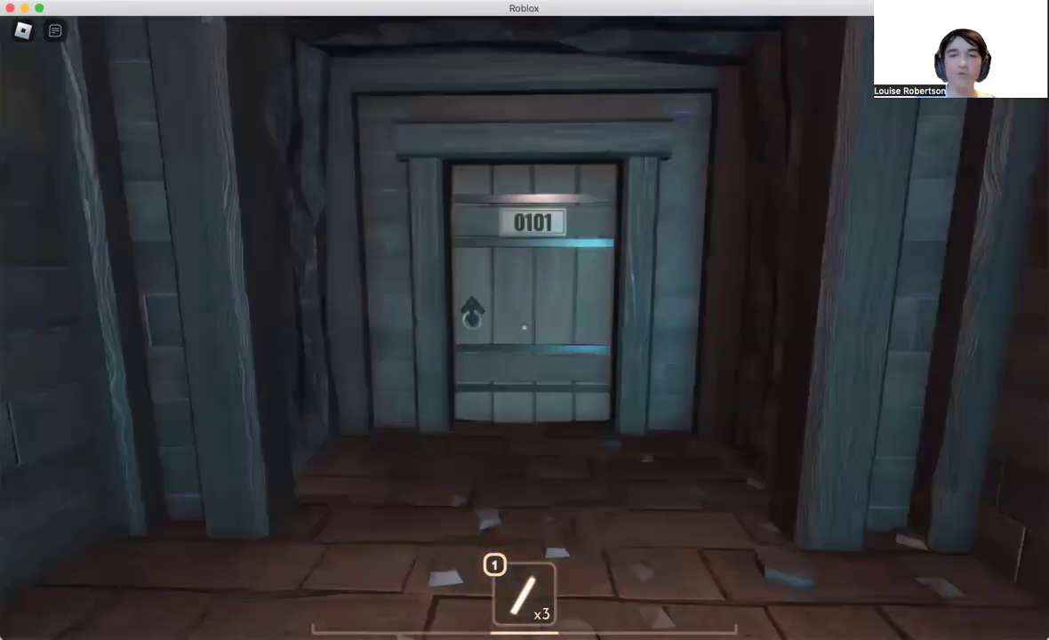
# - Pass through door 0101, enter the vent and crawl past the bars
pyautogui.press('w')
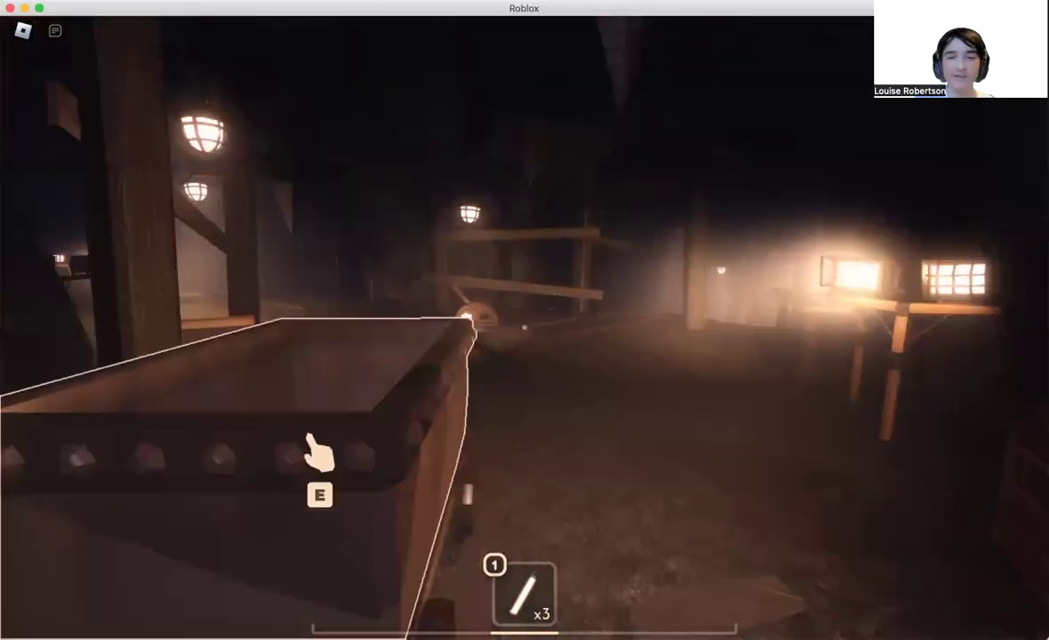
pyautogui.press('w')
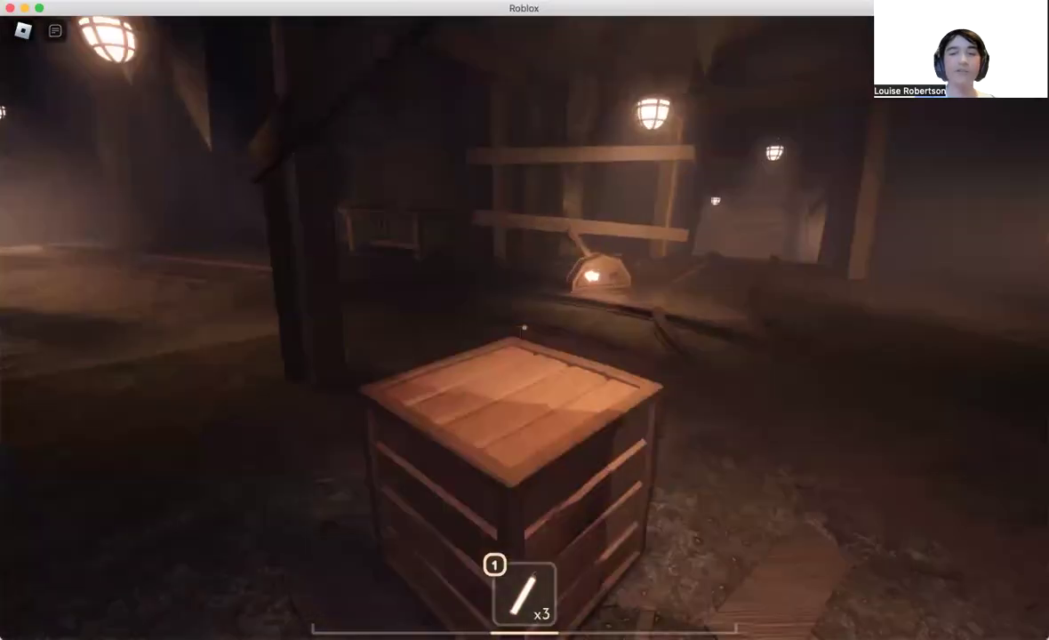
pyautogui.press('w')
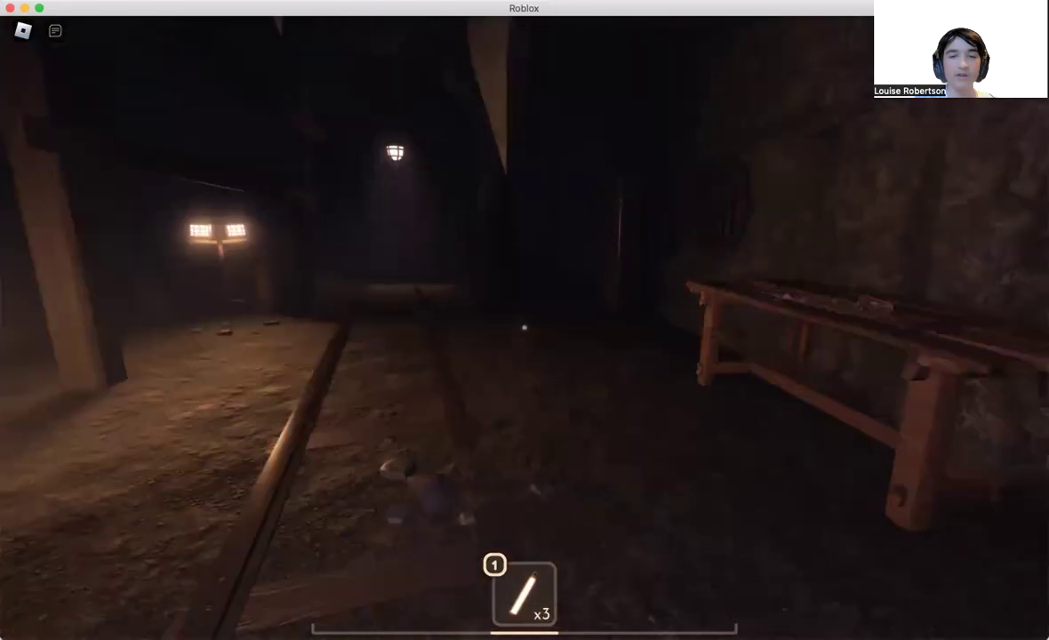
pyautogui.press('w')
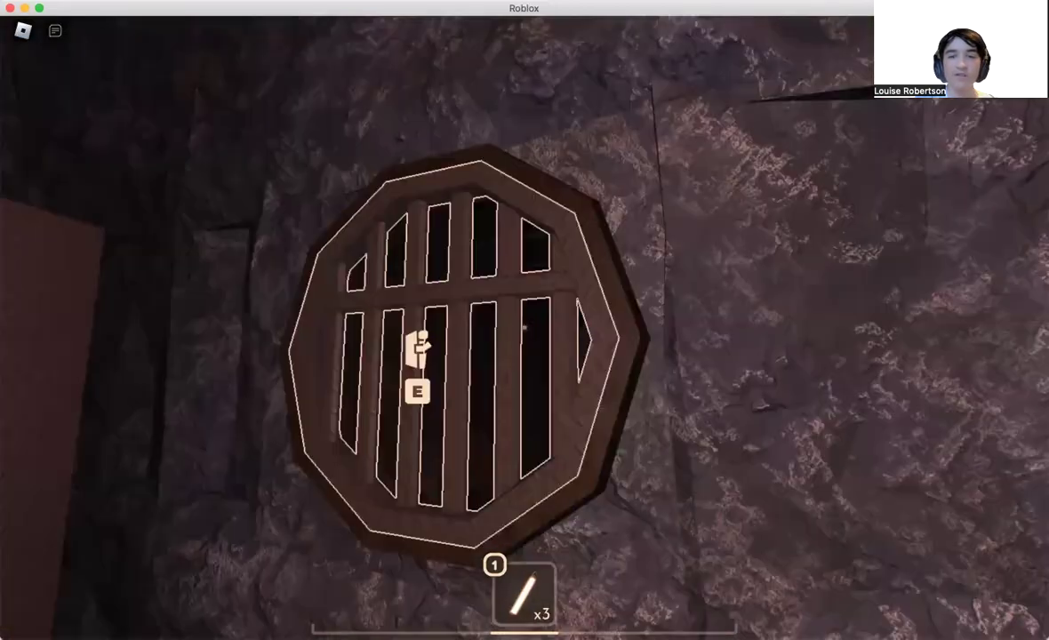
pyautogui.press('e')
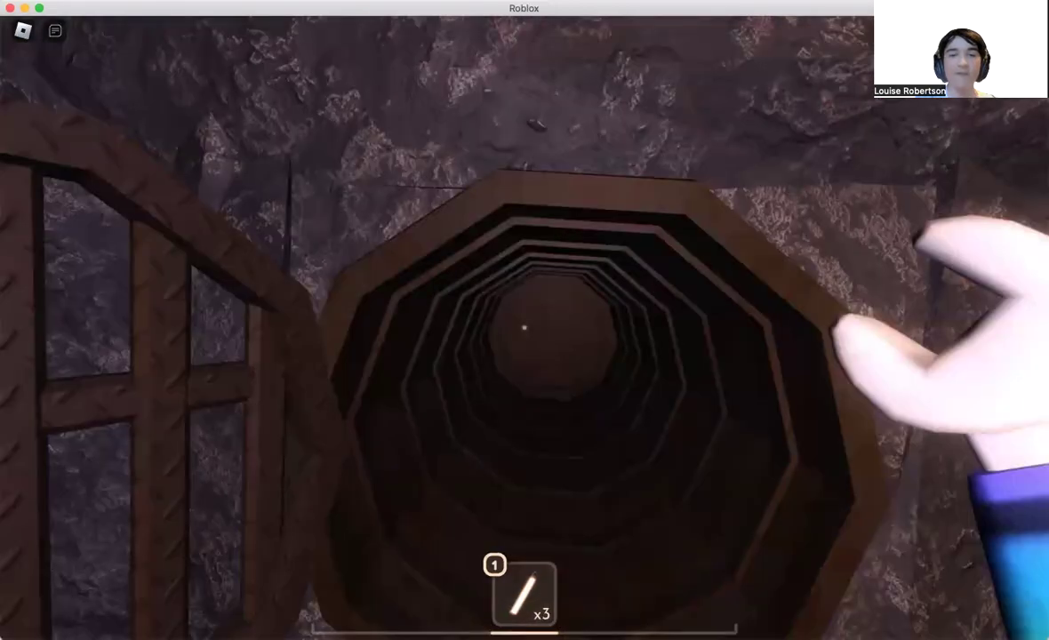
pyautogui.press('w')
pyautogui.press('w')
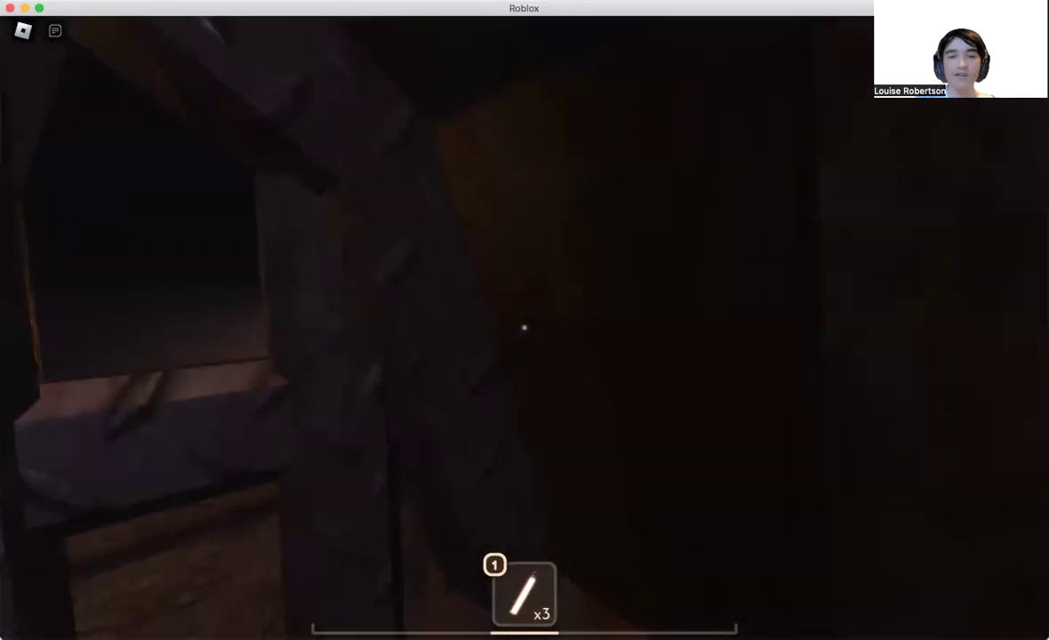
pyautogui.press('w')
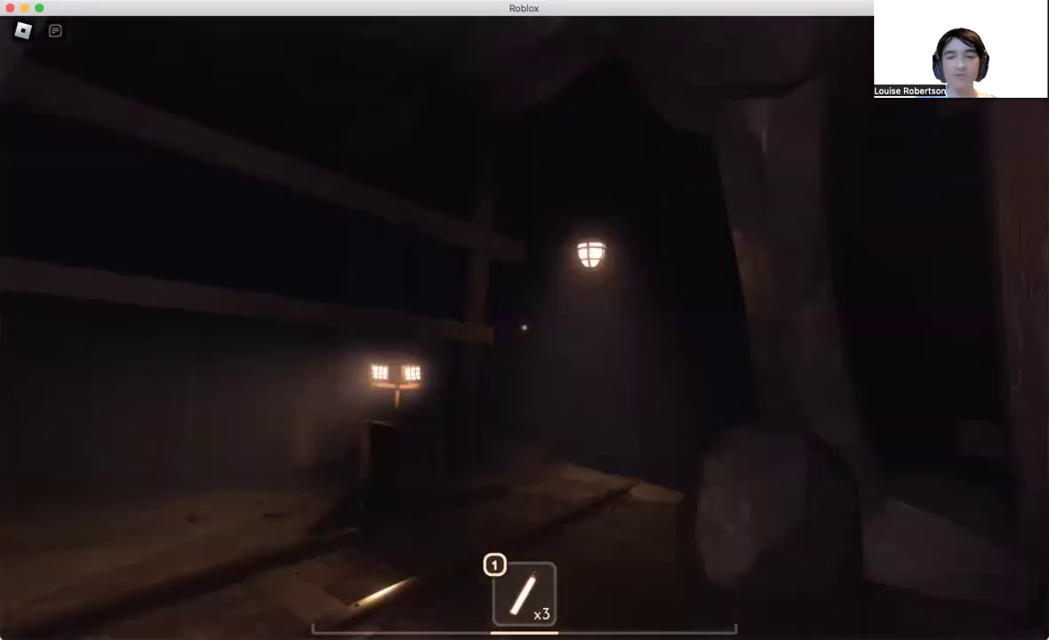
# - Turn to the round wall grate and pass through into the lantern-lit tunnel
pyautogui.moveTo(524, 330); pyautogui.dragTo(801, 329)
pyautogui.press('w')
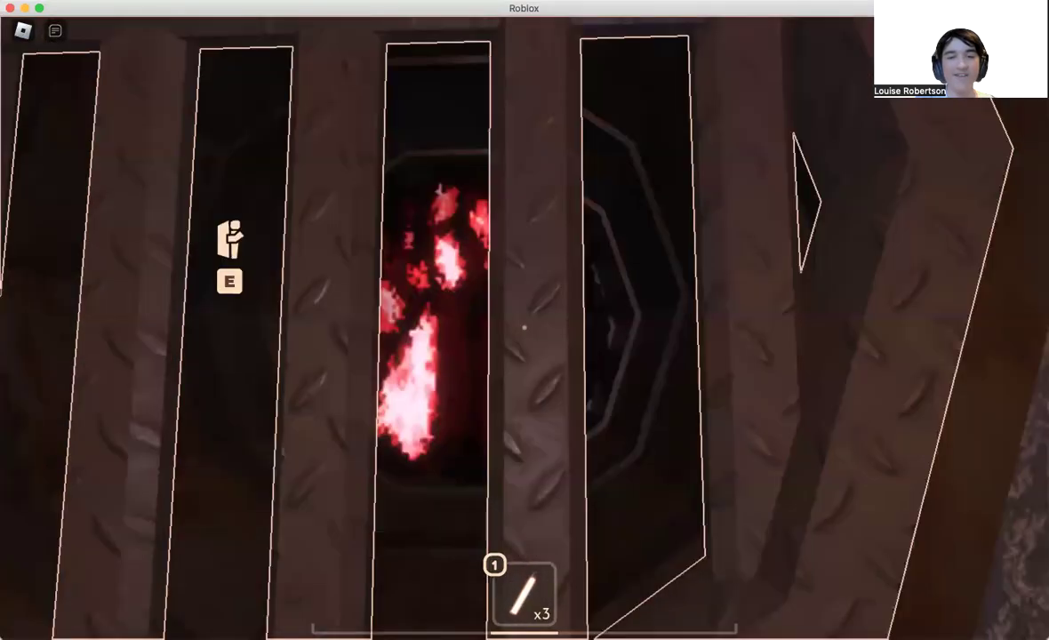
pyautogui.moveTo(525, 329); pyautogui.dragTo(801, 329)
pyautogui.press('s')
pyautogui.press('w')
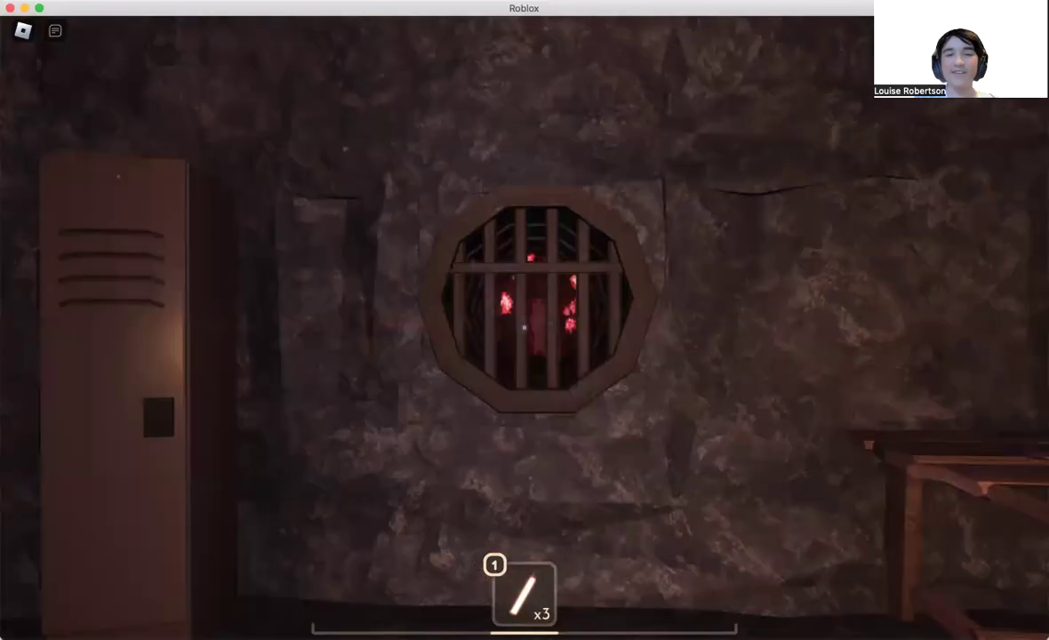
pyautogui.press('w')
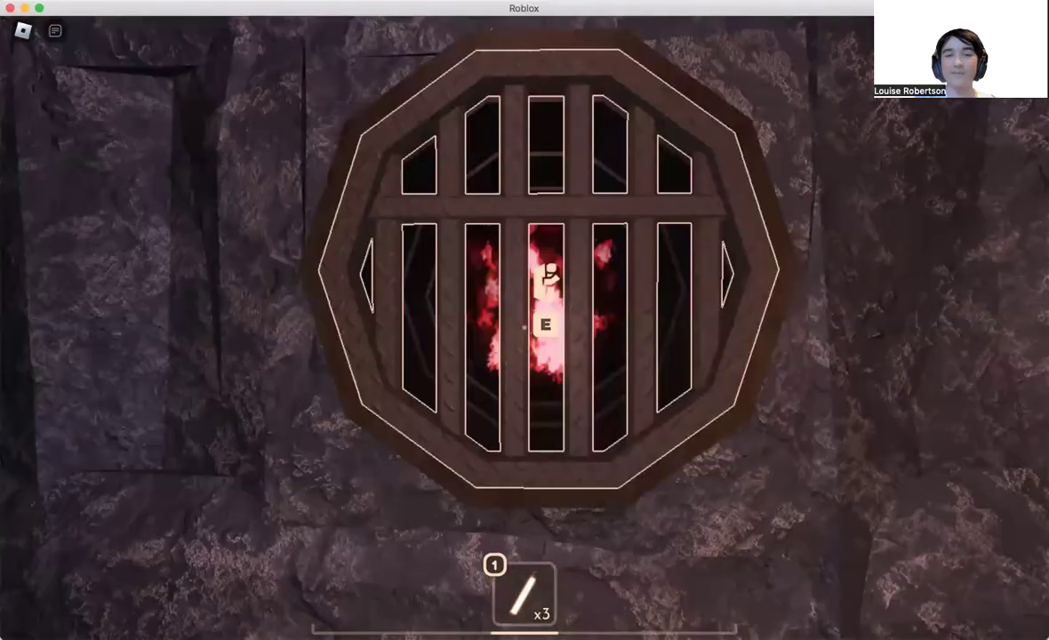
pyautogui.press('e')
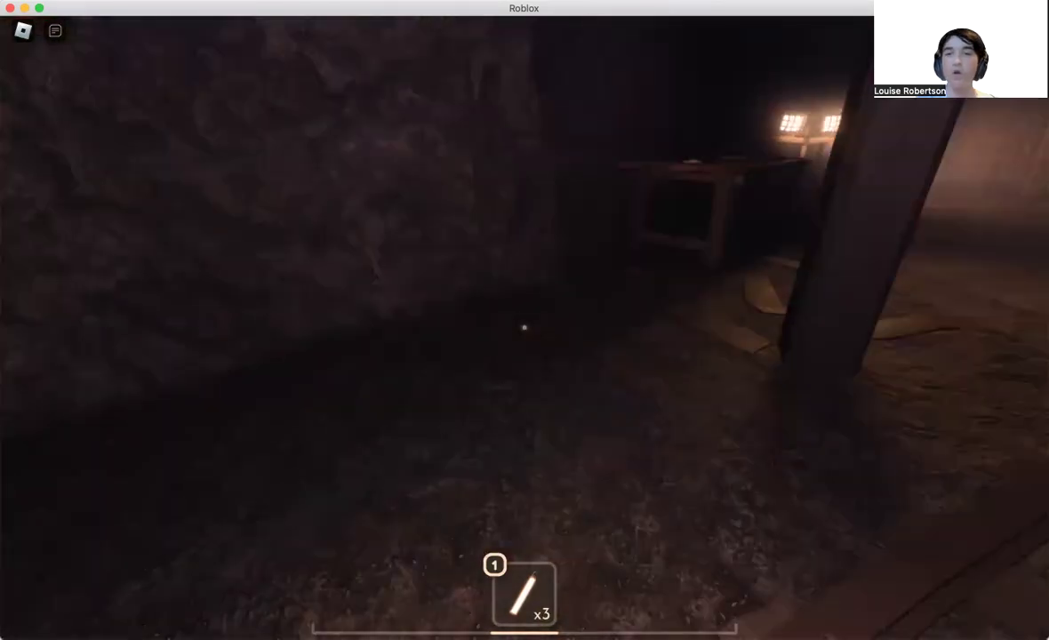
# - Take items from the table, a locker and a crate, reaching four glowsticks
pyautogui.press('e')
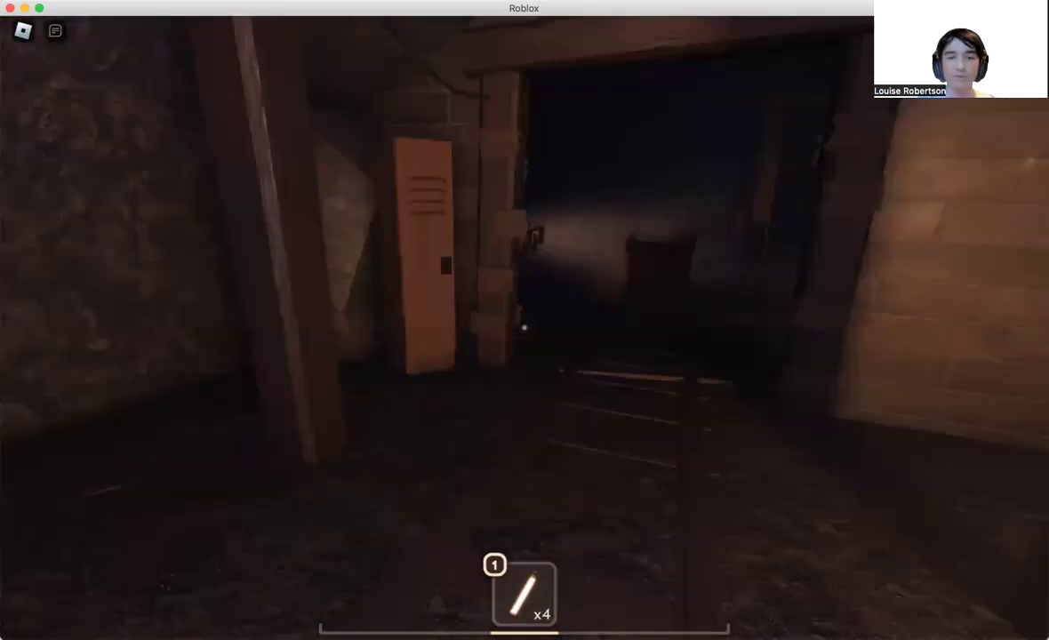
pyautogui.press('e')
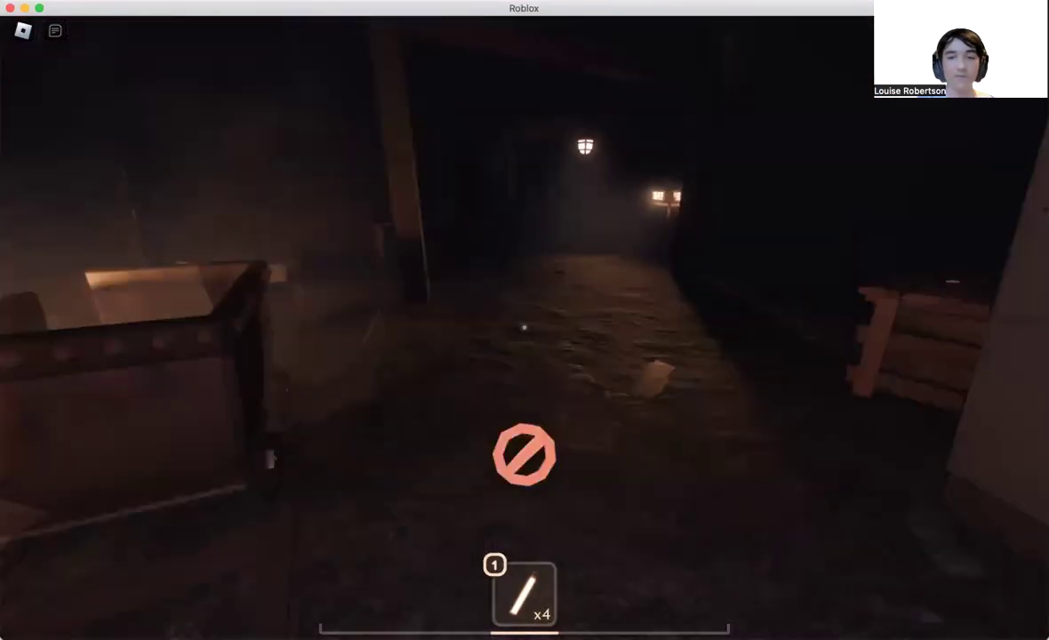
pyautogui.press('e')
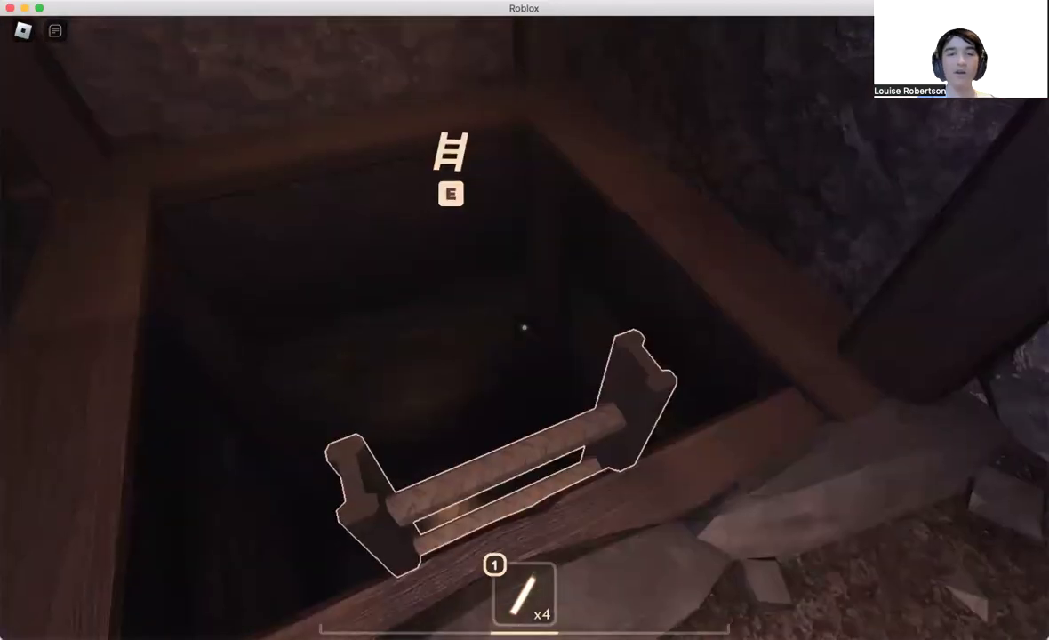
# - Ride the hatch ladder down, step off and enter through door 0103
pyautogui.press('e')
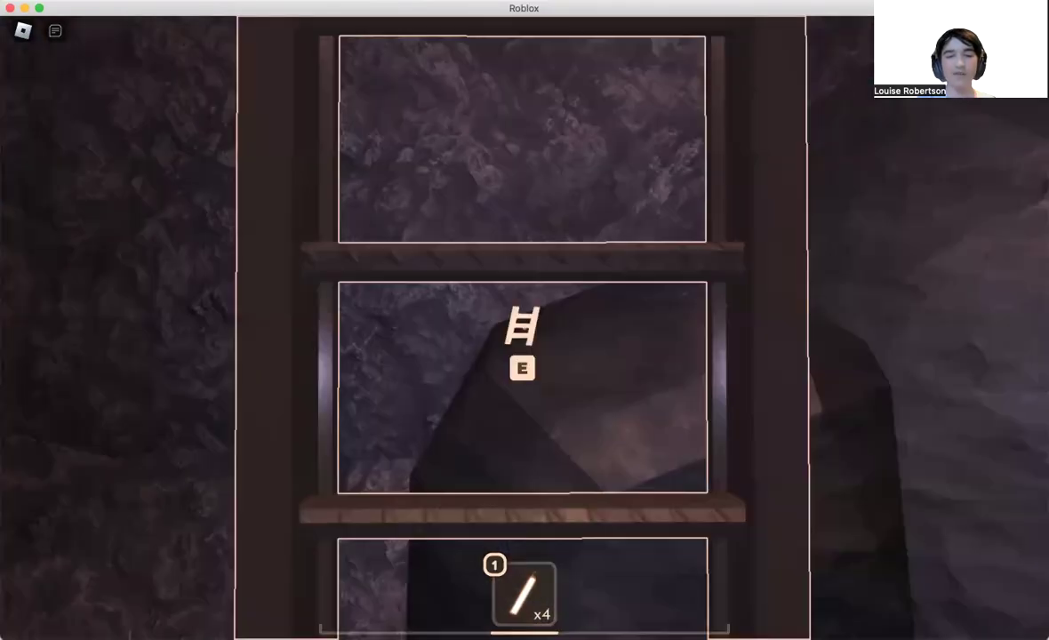
pyautogui.press('e')
pyautogui.press('w')
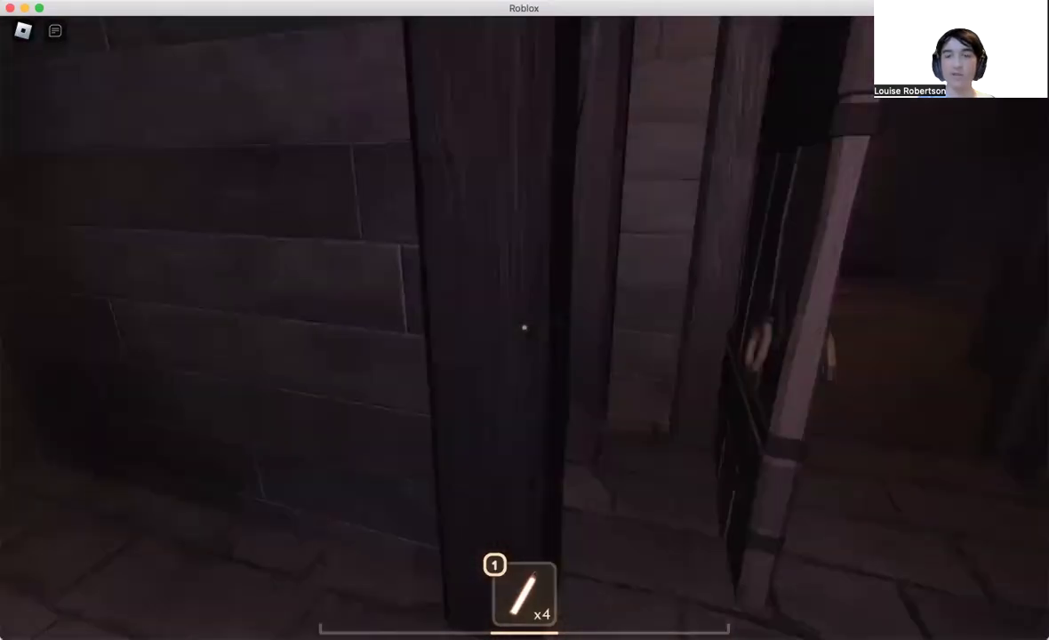
# - Pick up the toolbox item, collect shelf coins and open a locker
pyautogui.press('e')
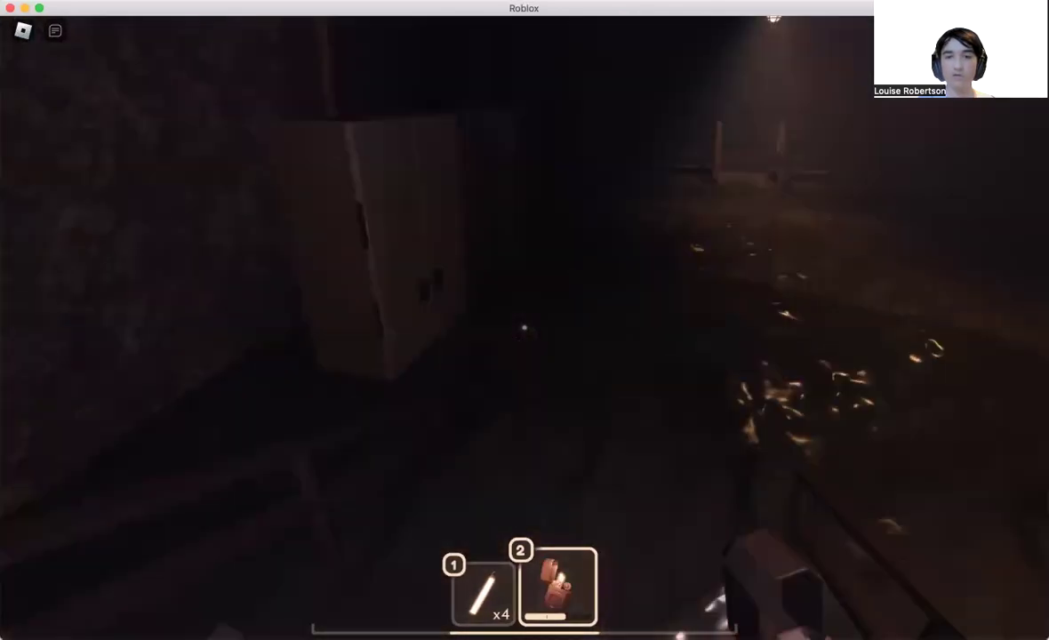
pyautogui.press('w')
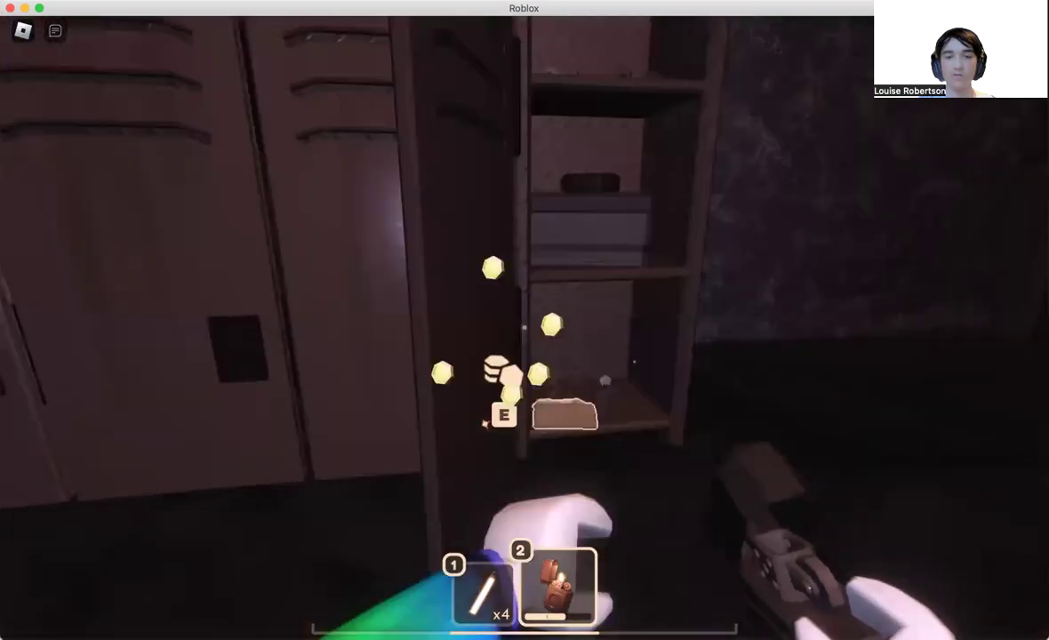
pyautogui.press('e')
pyautogui.press('e')
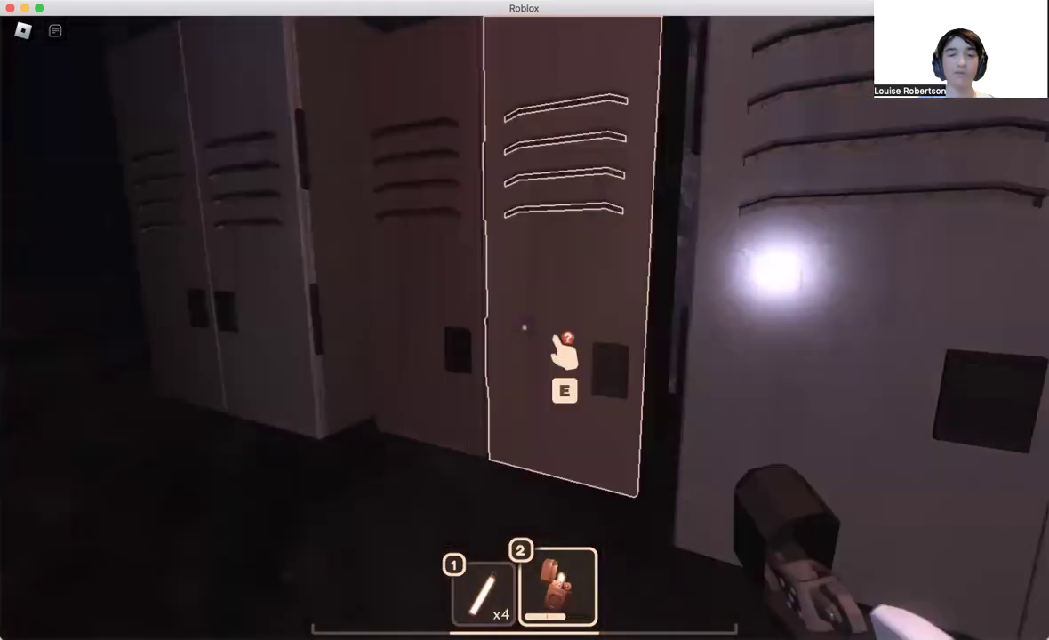
pyautogui.press('e')
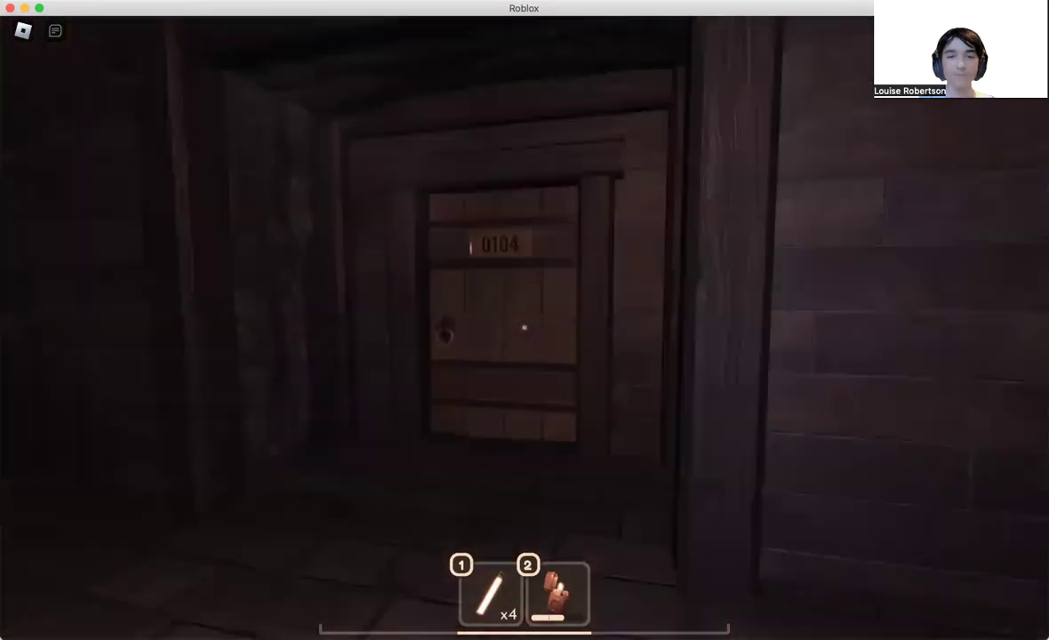
# - Go through door 0104 and check a locker in the street area
pyautogui.press('w')
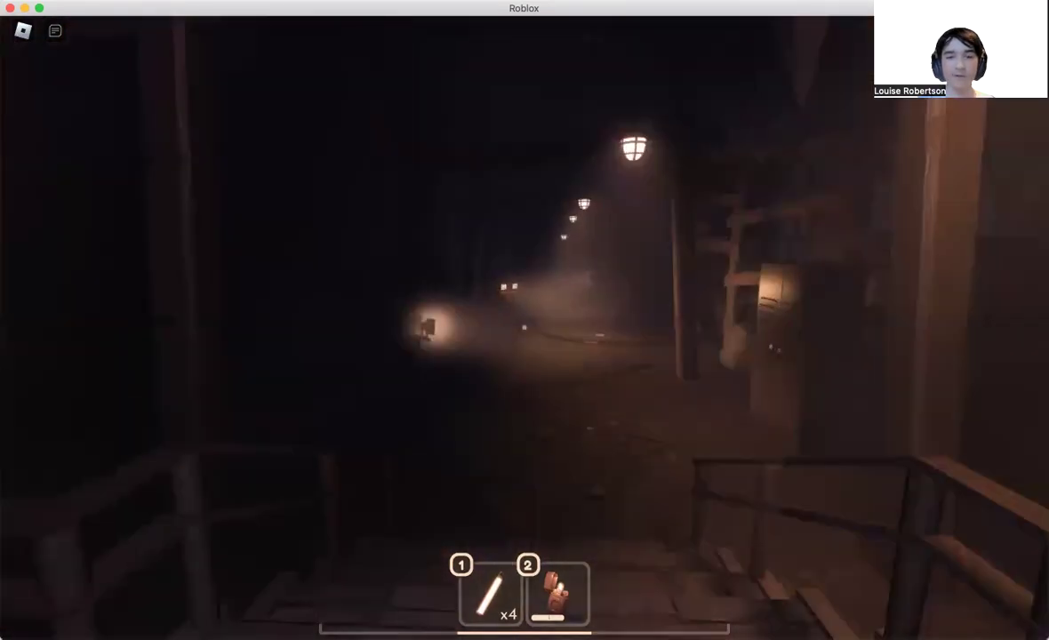
pyautogui.press('w')
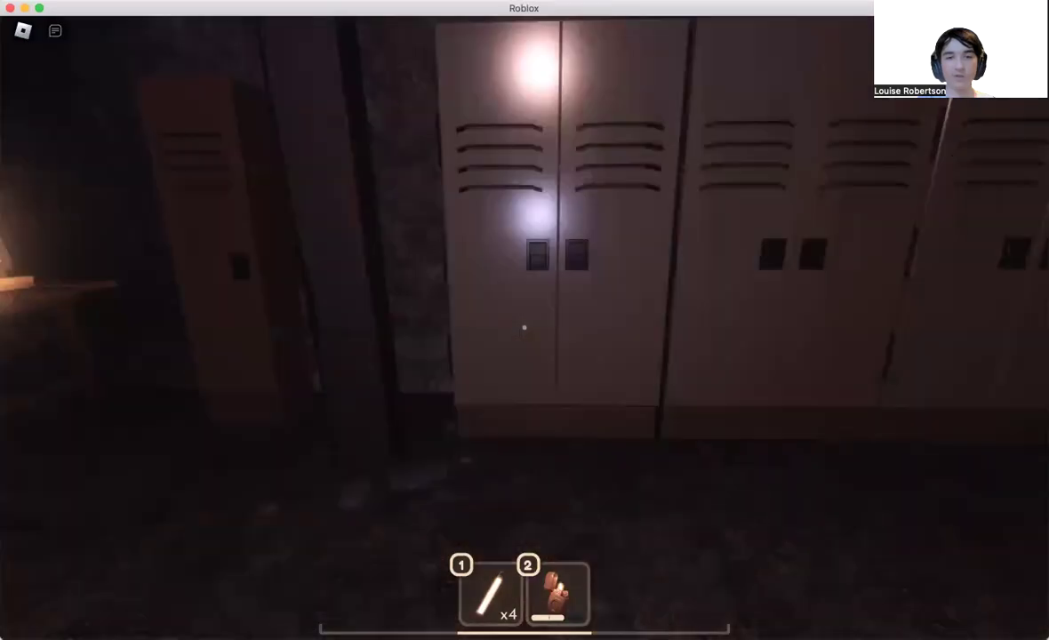
pyautogui.press('w')
pyautogui.click(525, 329)
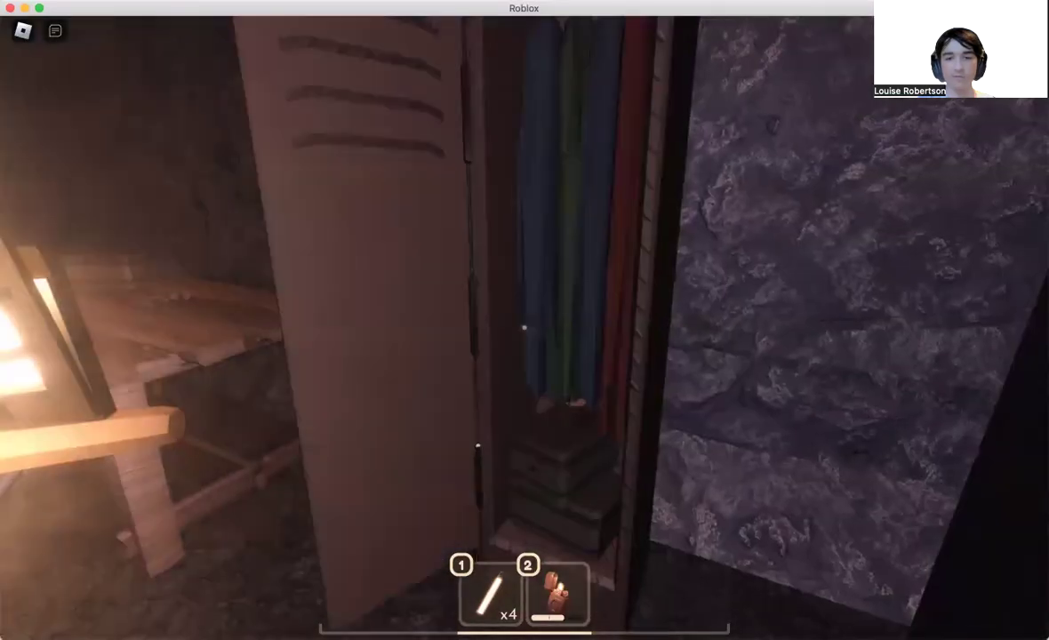
pyautogui.press('w')
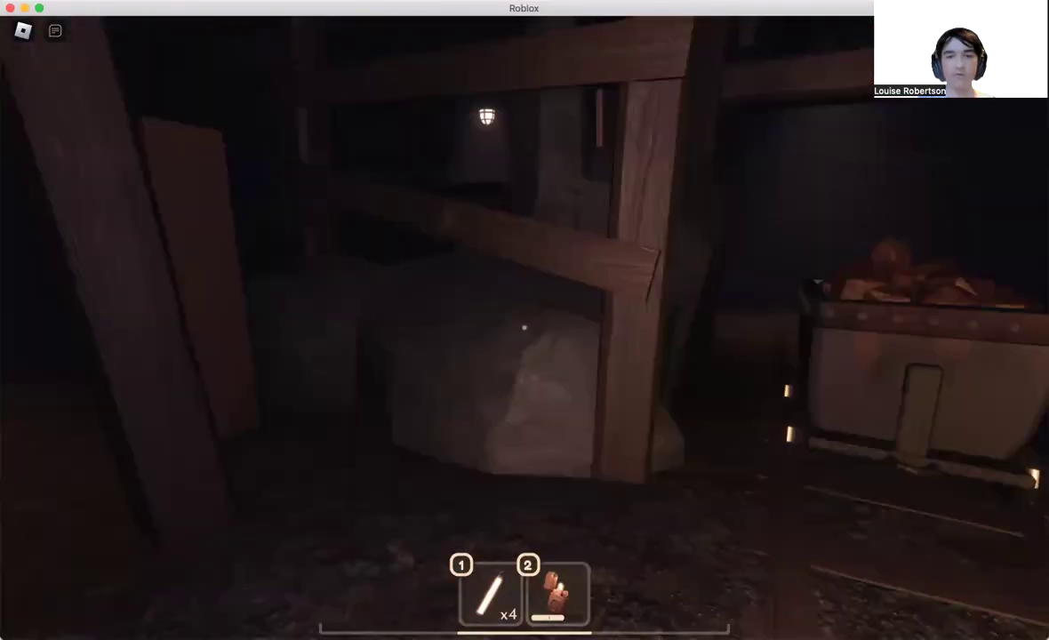
pyautogui.press('w')
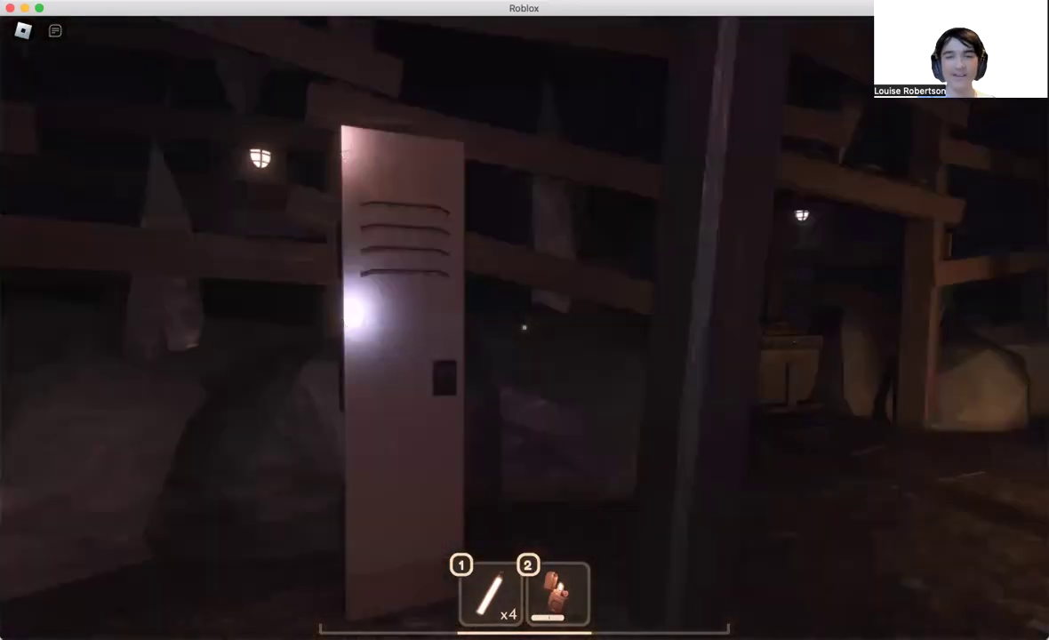
# - Open another locker, pass the rock cart and go through door 0105
pyautogui.press('w')
pyautogui.press('e')
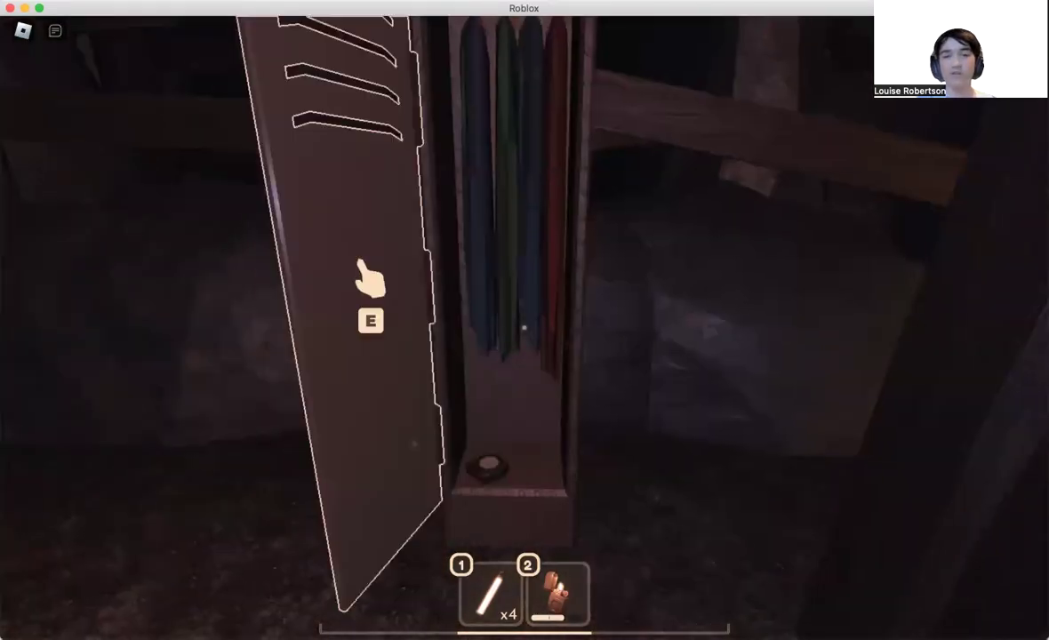
pyautogui.press('w')
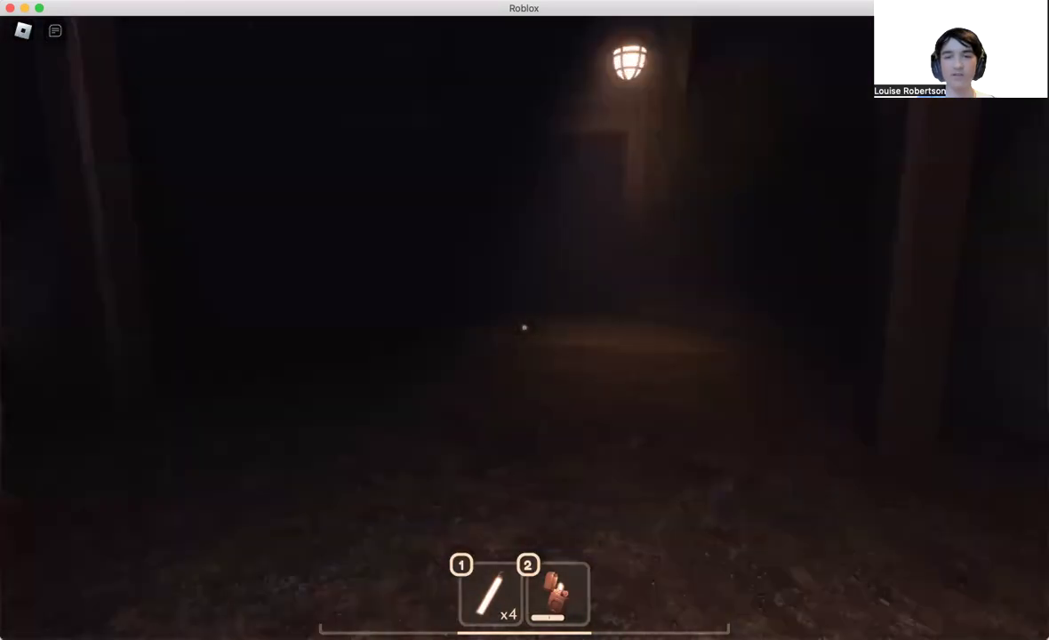
pyautogui.press('w')
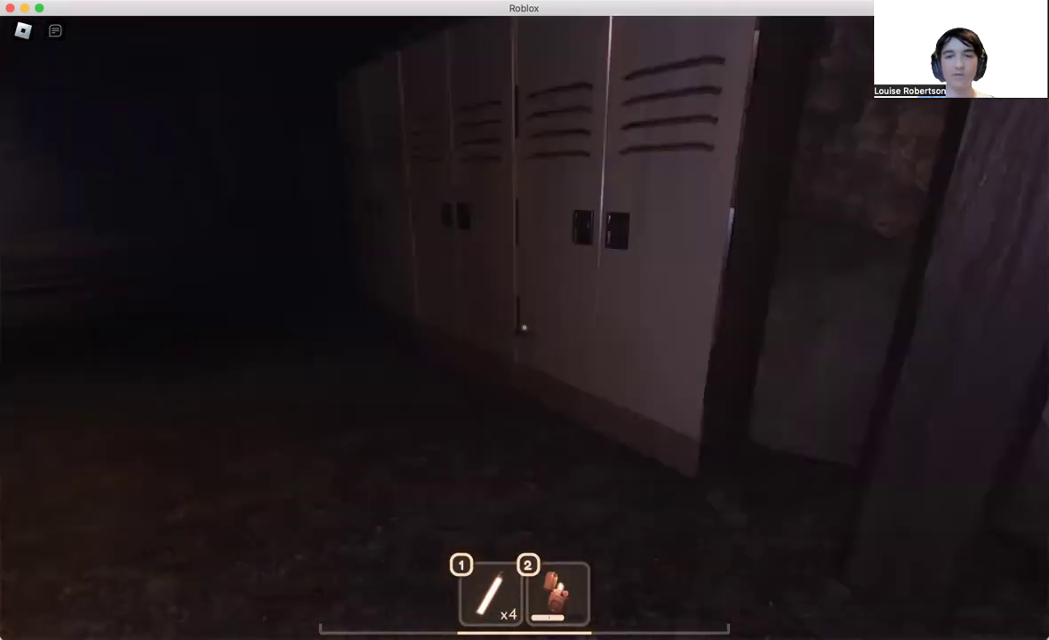
pyautogui.press('w')
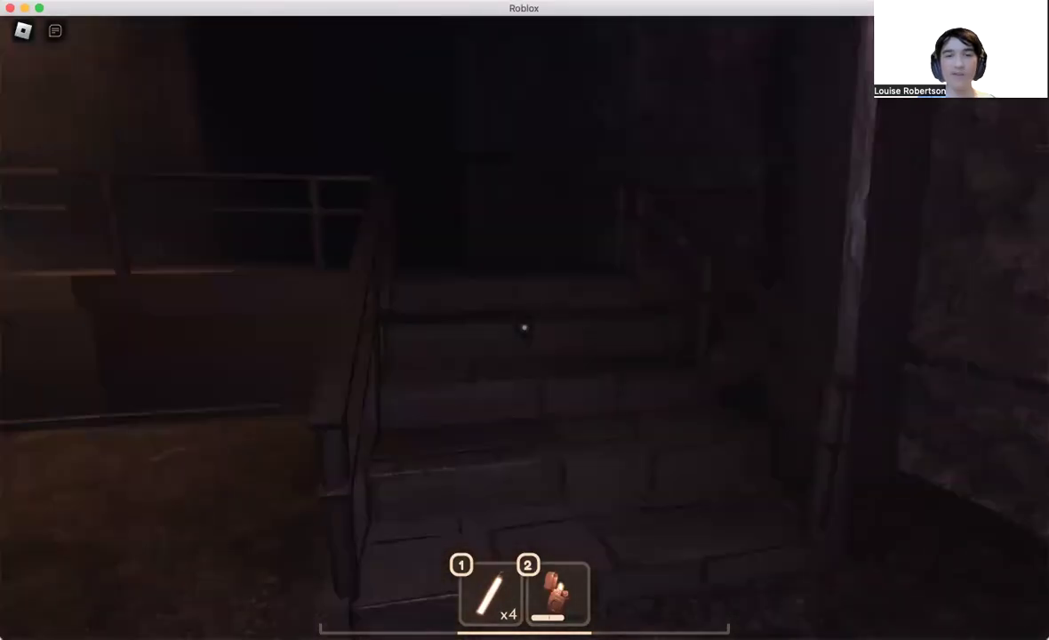
pyautogui.press('w')
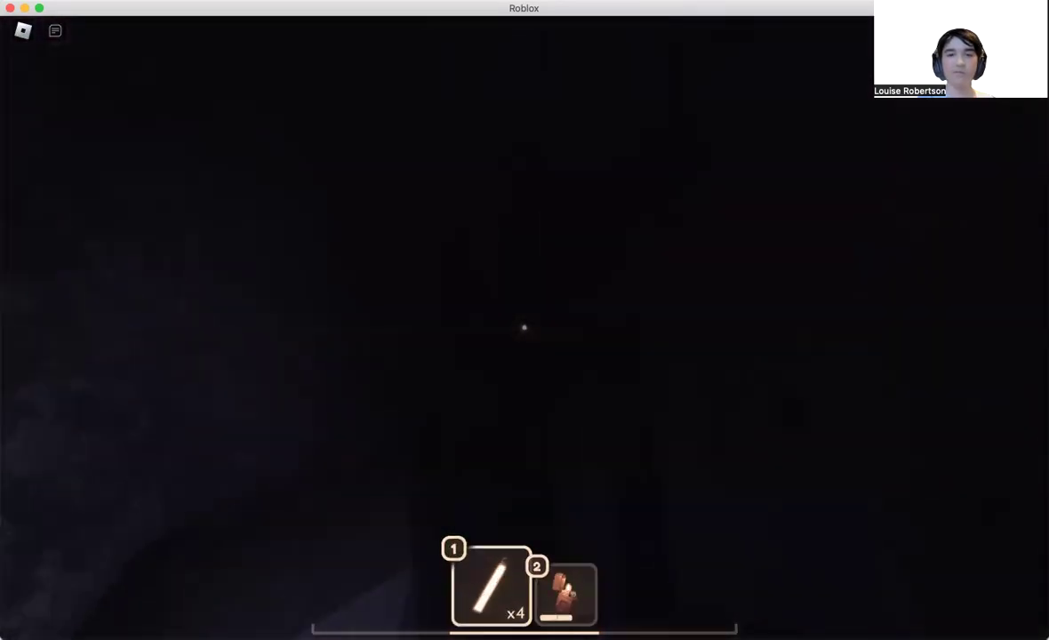
# - Light the lighter, throw a glowstick to stun the Giggle, then search a locker
pyautogui.click(524, 329)
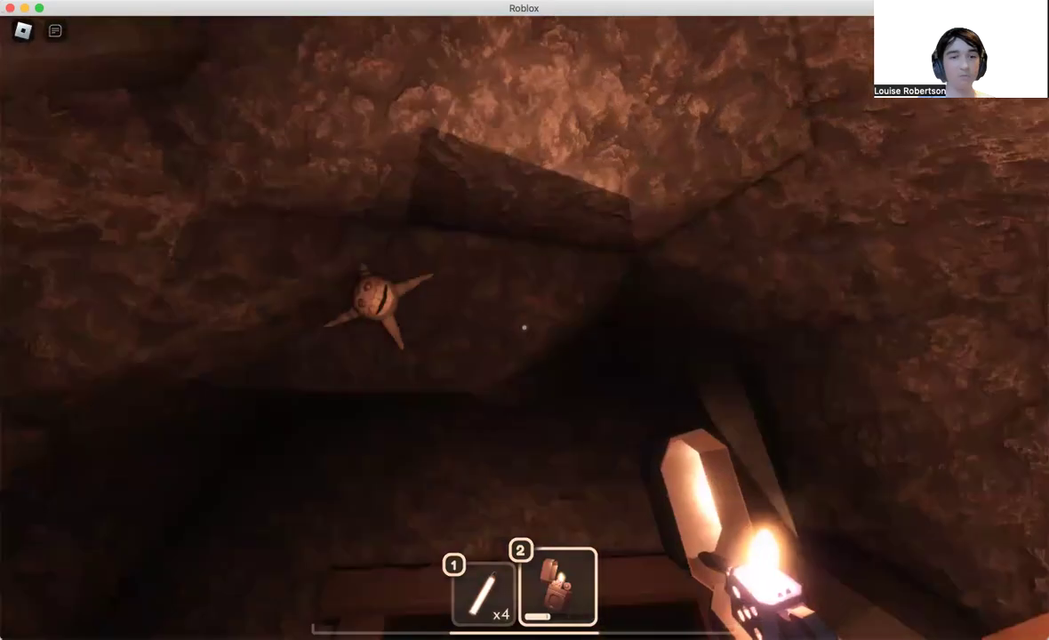
pyautogui.press('1')
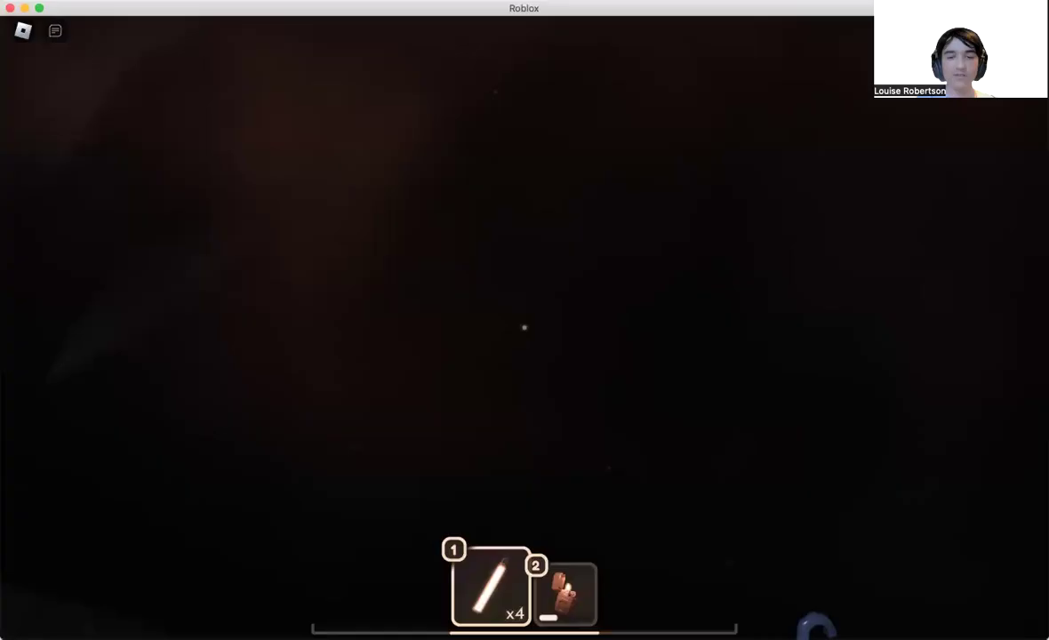
pyautogui.click(524, 328)
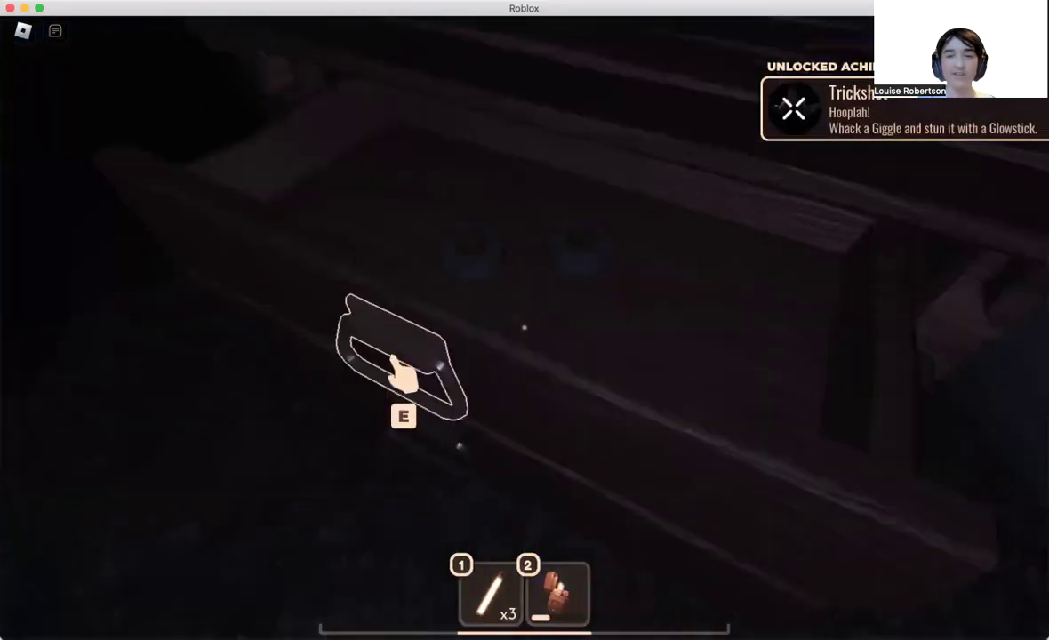
pyautogui.press('e')
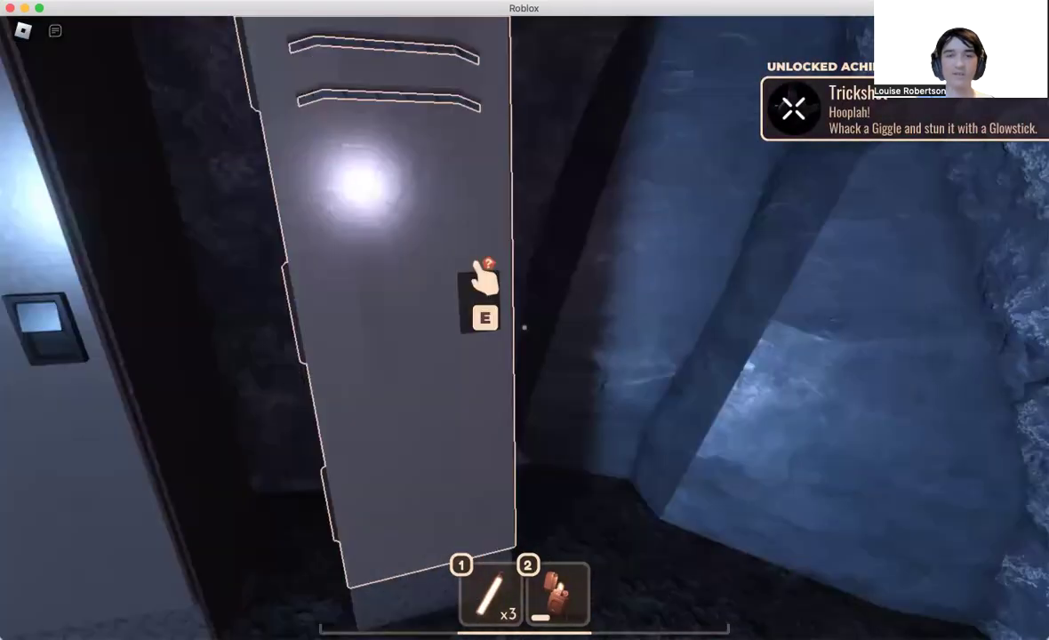
pyautogui.press('e')
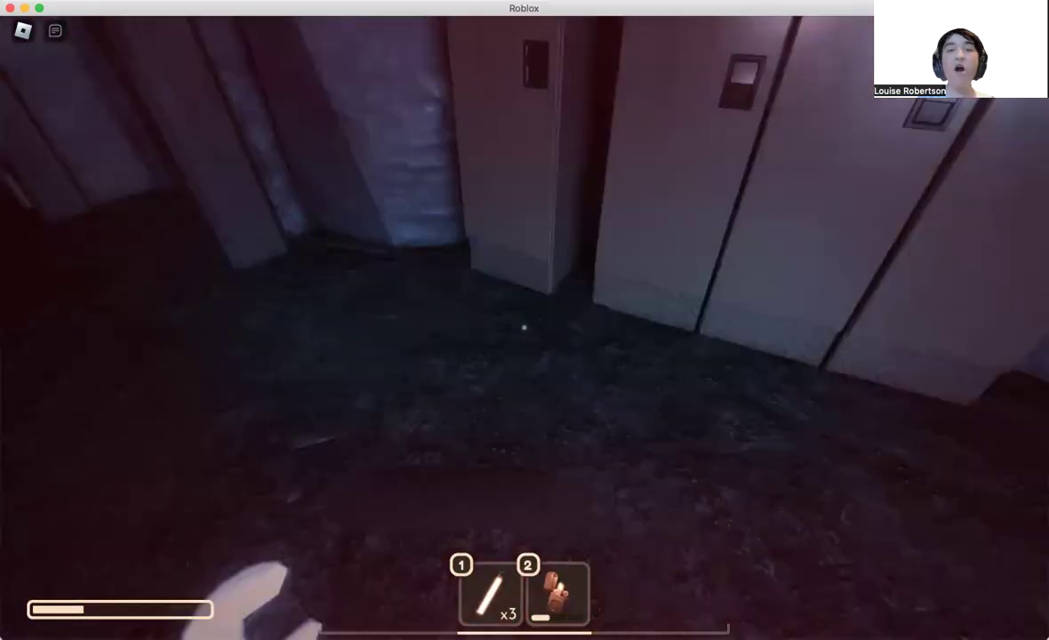
# - Open the row of lockers for coins and items, then head toward door 0106
pyautogui.press('e')
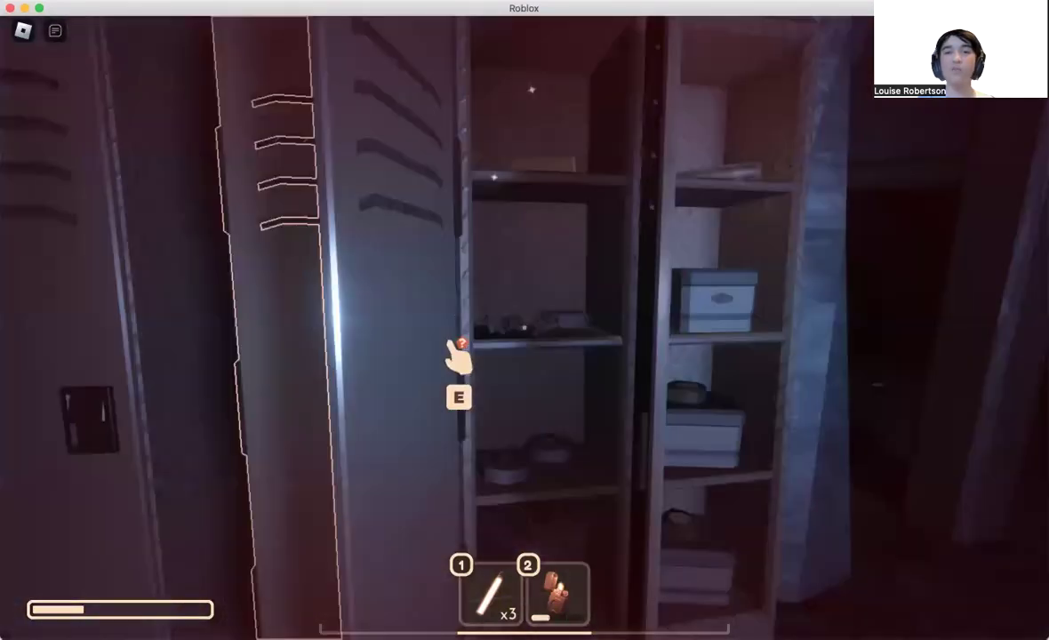
pyautogui.press('e')
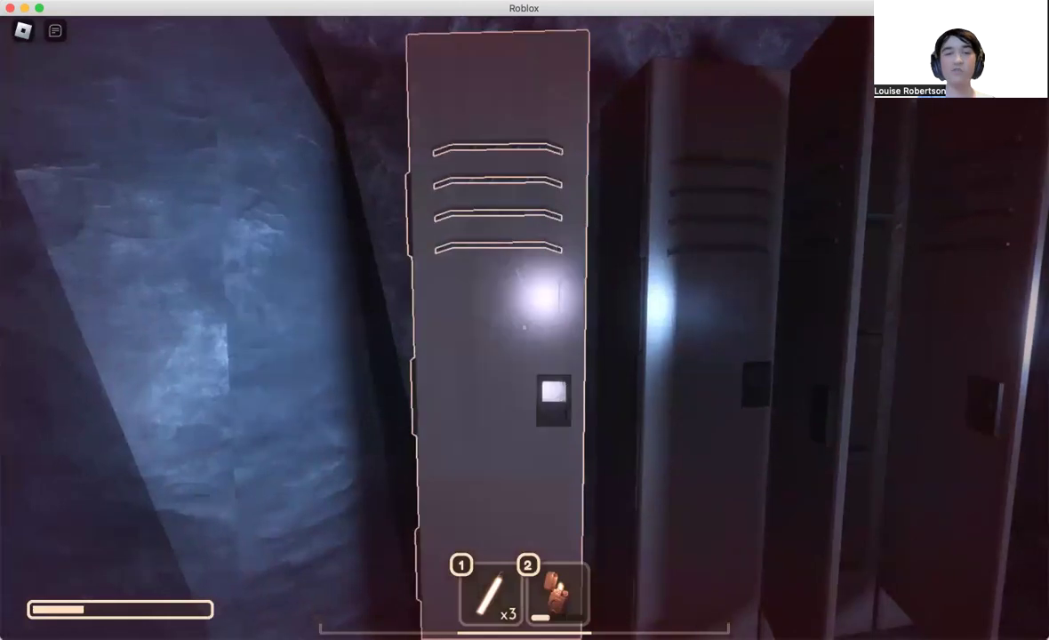
pyautogui.press('e')
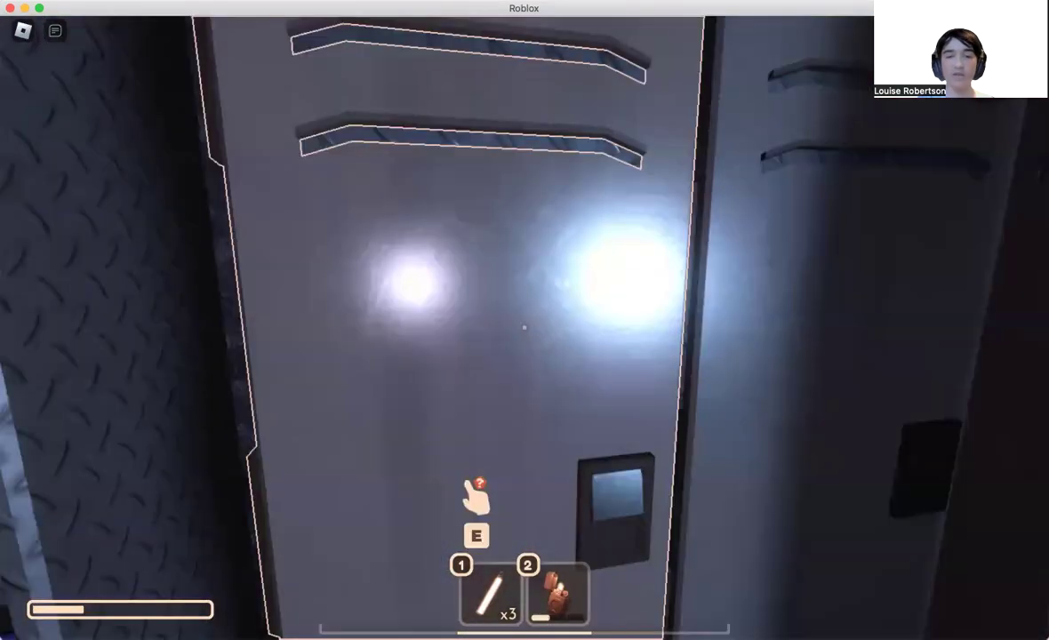
pyautogui.press('s')
pyautogui.press('w')
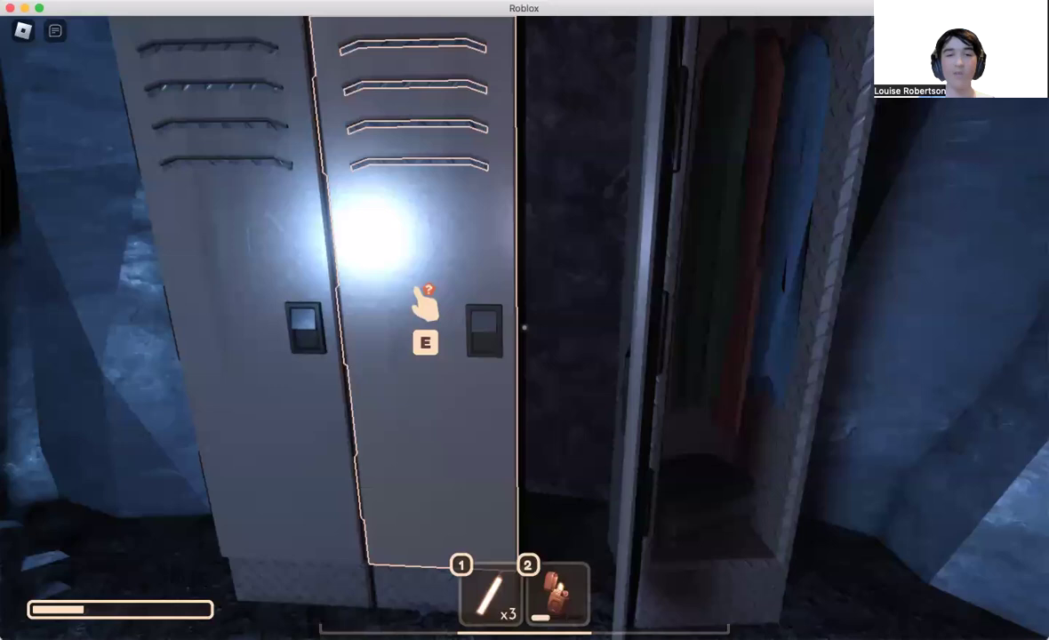
pyautogui.press('e')
pyautogui.press('e')
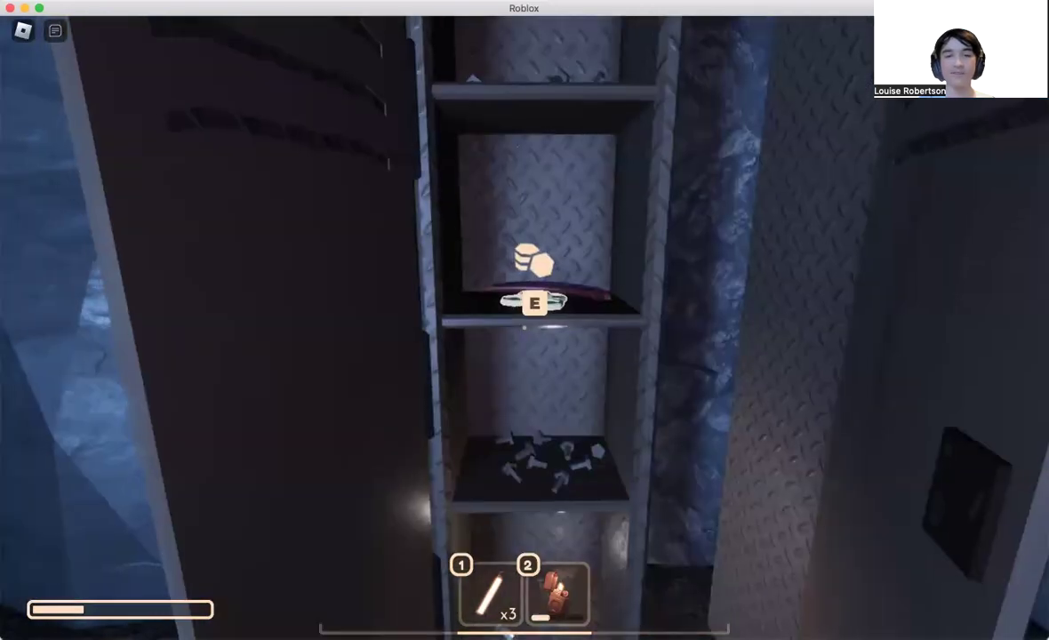
pyautogui.press('a')
pyautogui.press('e')
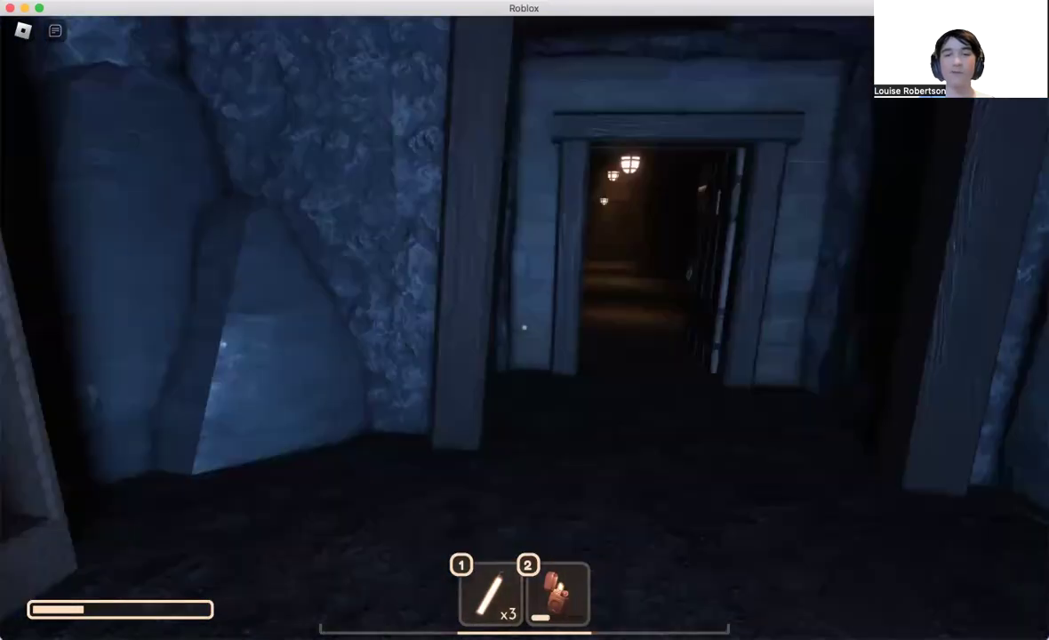
pyautogui.press('w')
pyautogui.press('w')
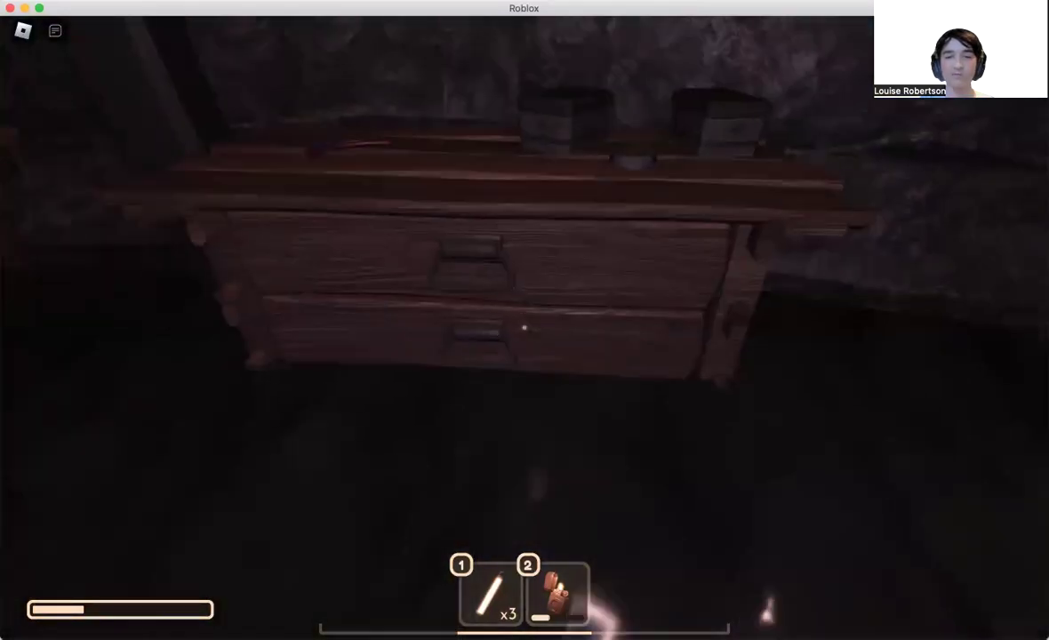
# - Walk to the lockers in the next room and open them one by one
pyautogui.press('w')
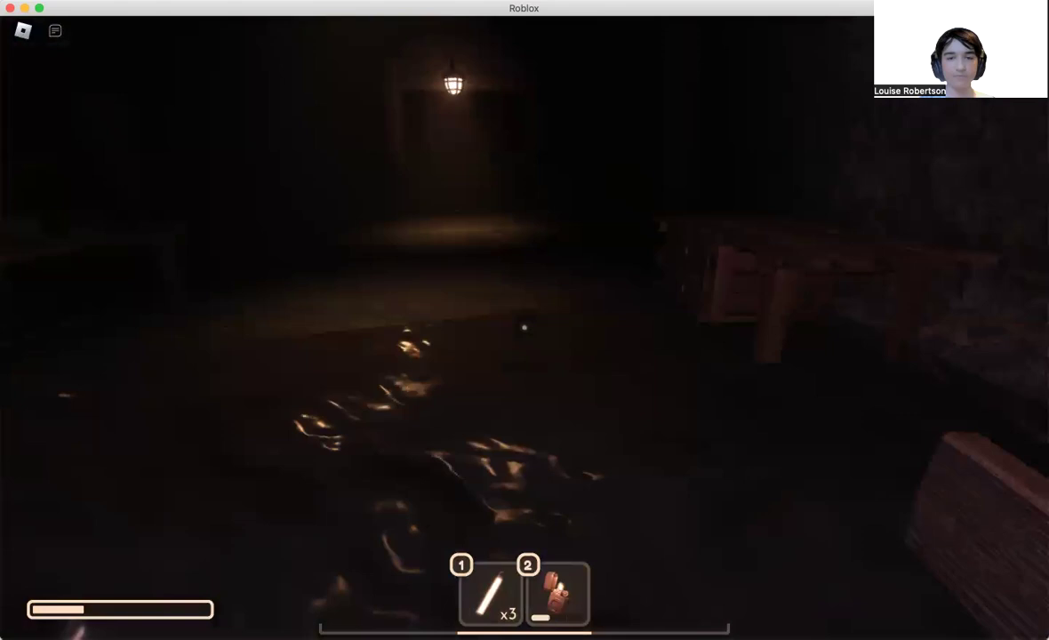
pyautogui.press('w')
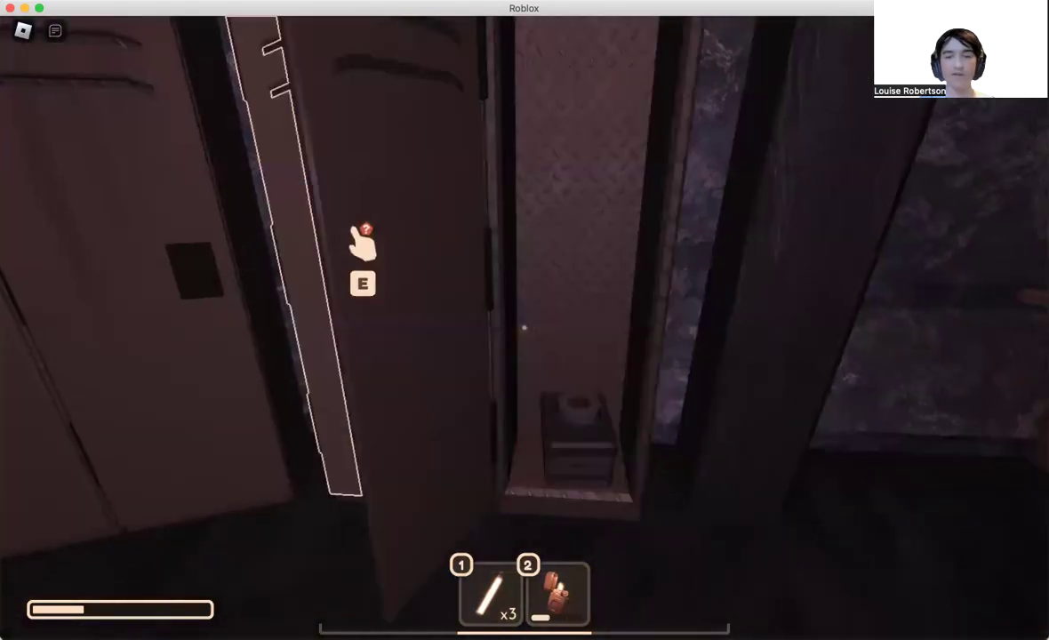
pyautogui.press('w')
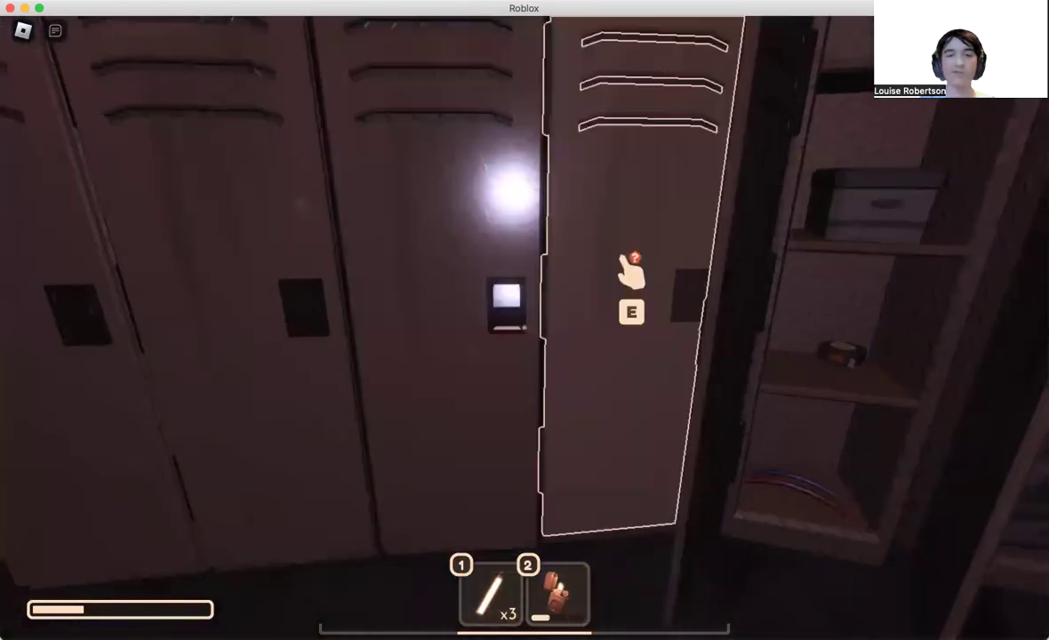
pyautogui.press('e')
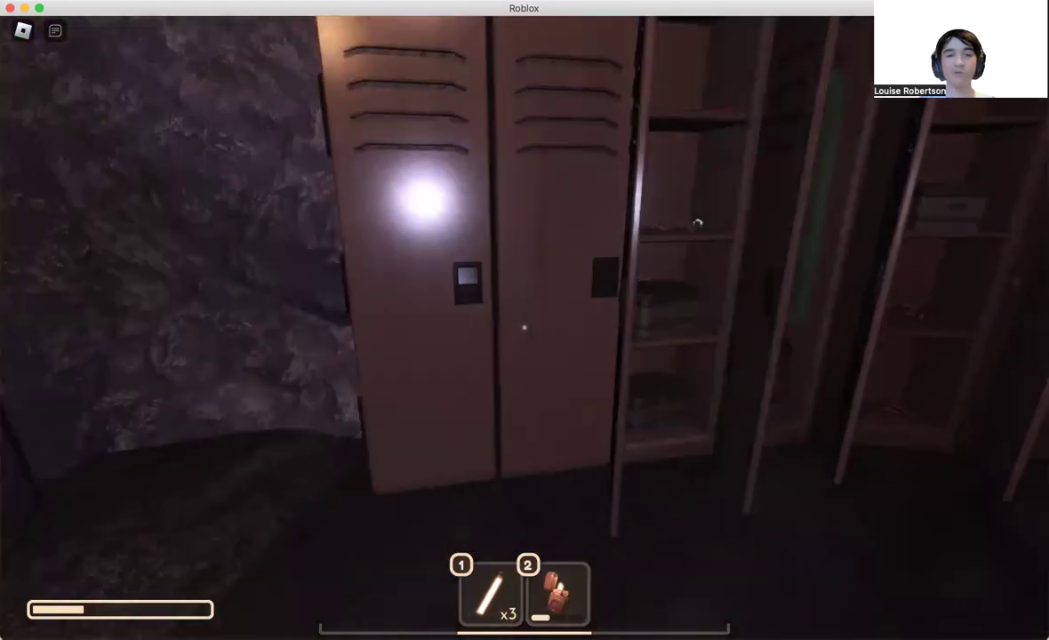
pyautogui.press('e')
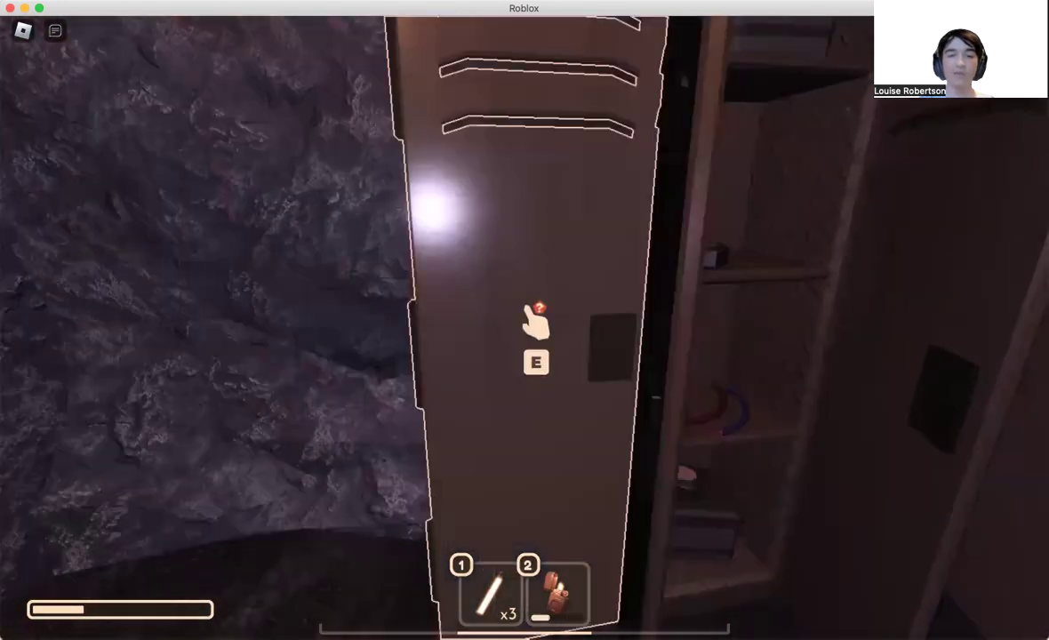
pyautogui.press('e')
pyautogui.press('e')
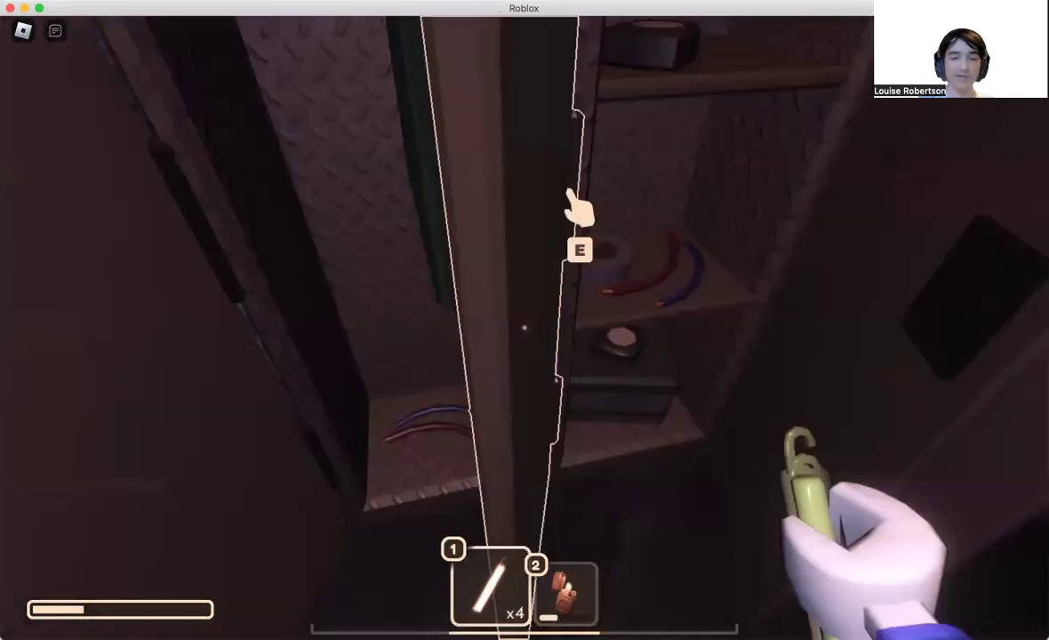
# - Grab a glowstick from the shelf, check the drawer cabinets and workbench, and head toward door 0107
pyautogui.press('w')
pyautogui.press('w')
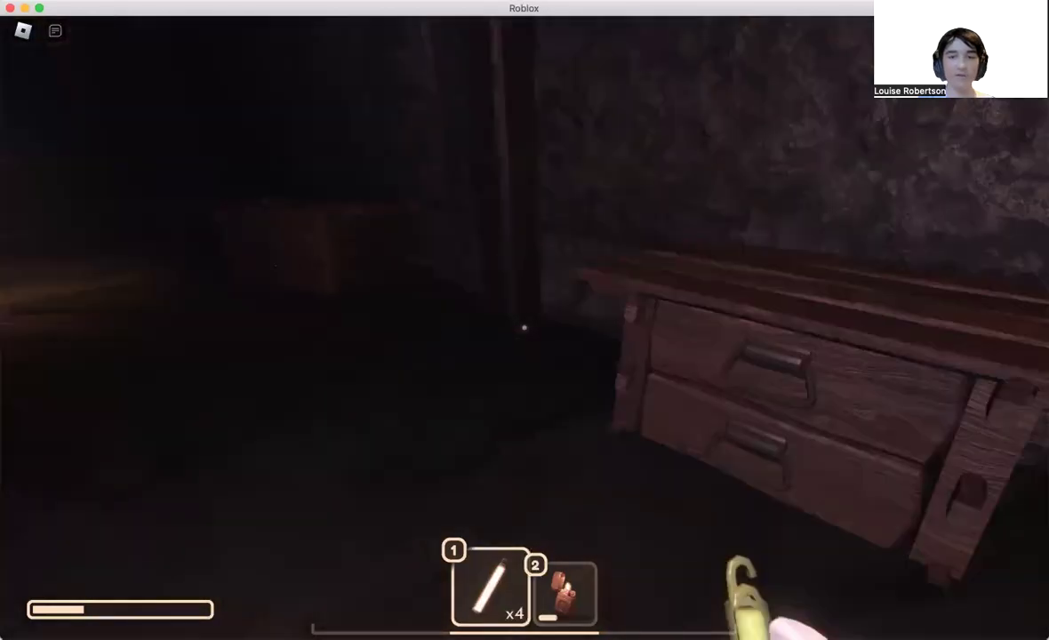
pyautogui.press('w')
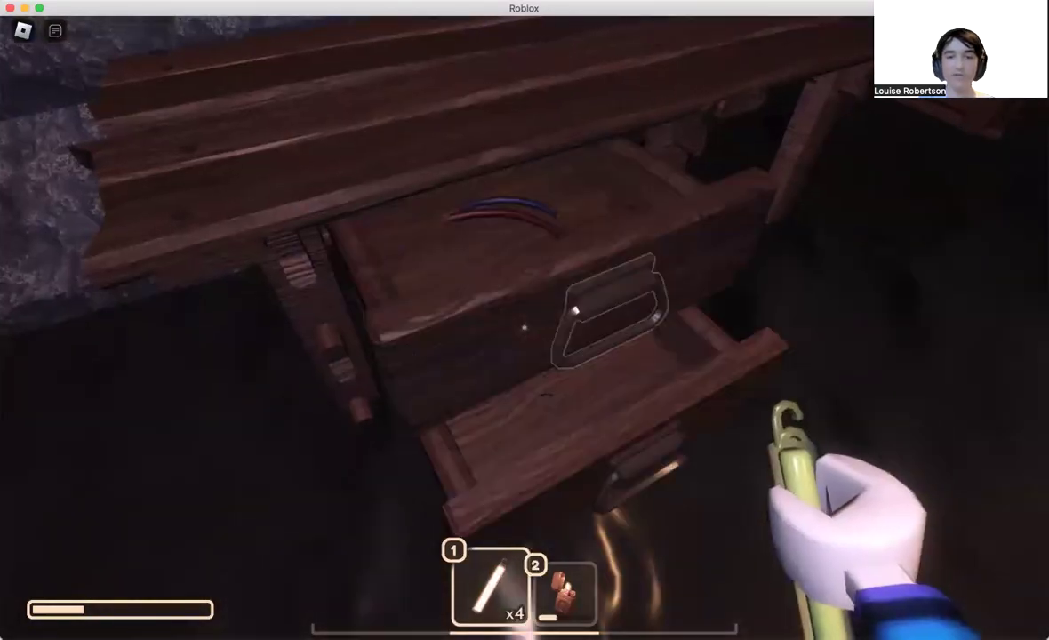
pyautogui.press('w')
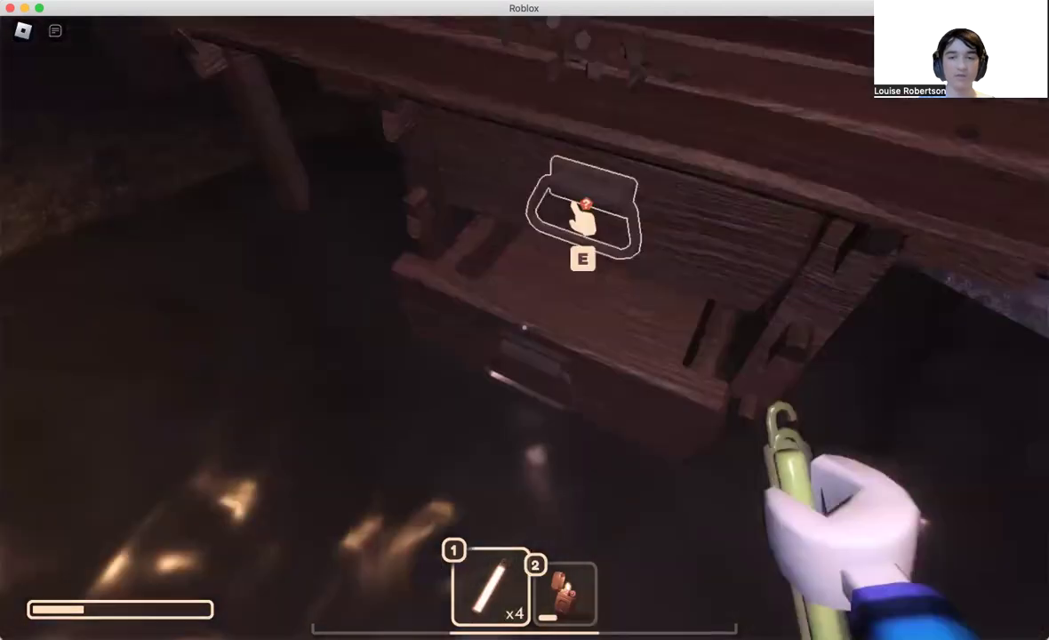
pyautogui.press('w')
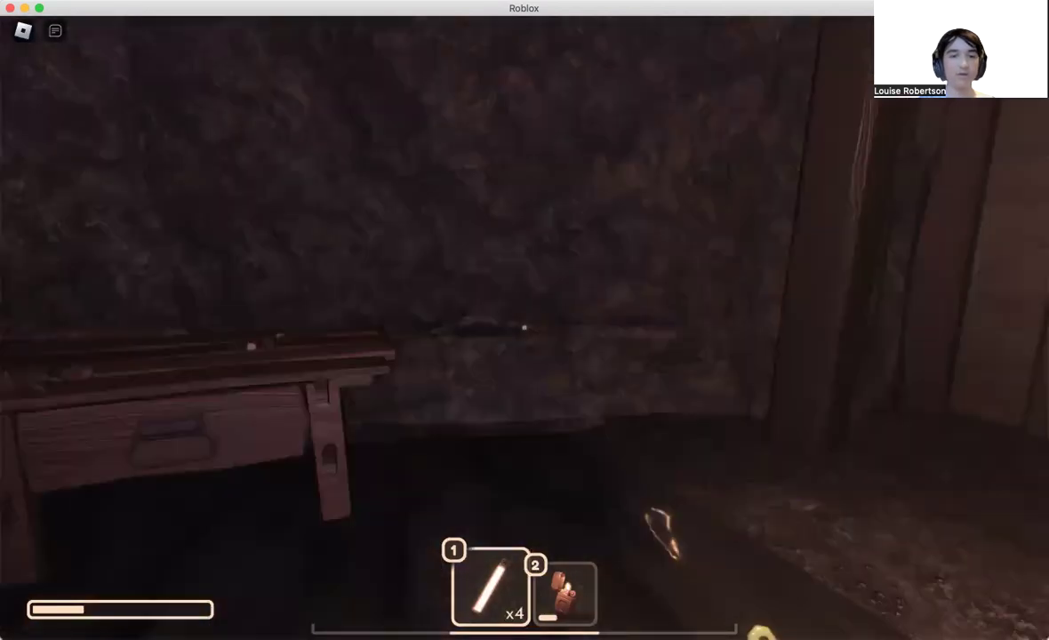
pyautogui.press('w')
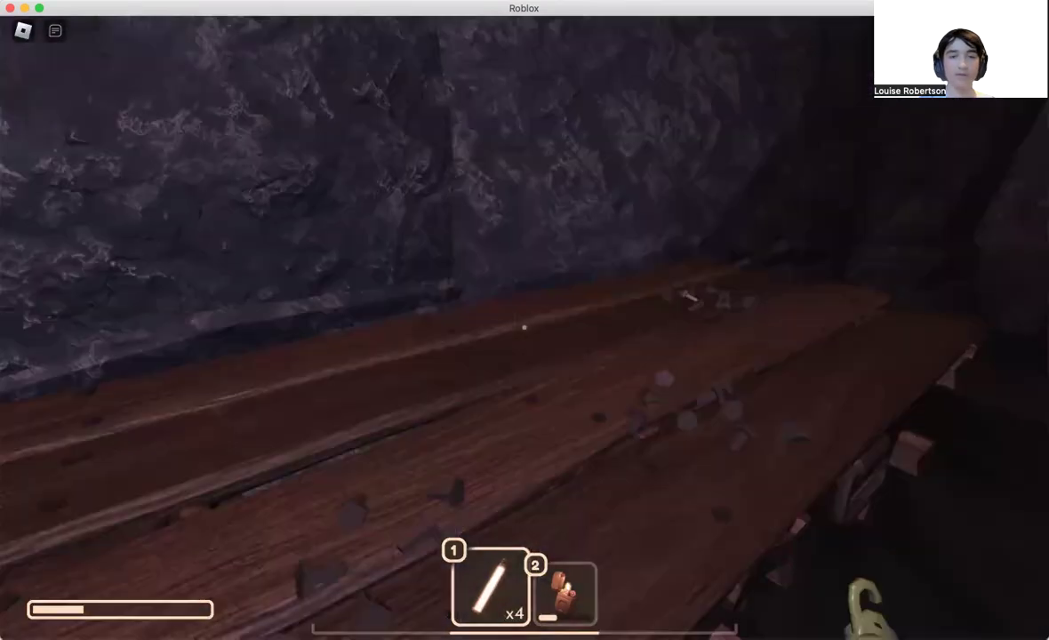
pyautogui.press('w')
pyautogui.press('w')
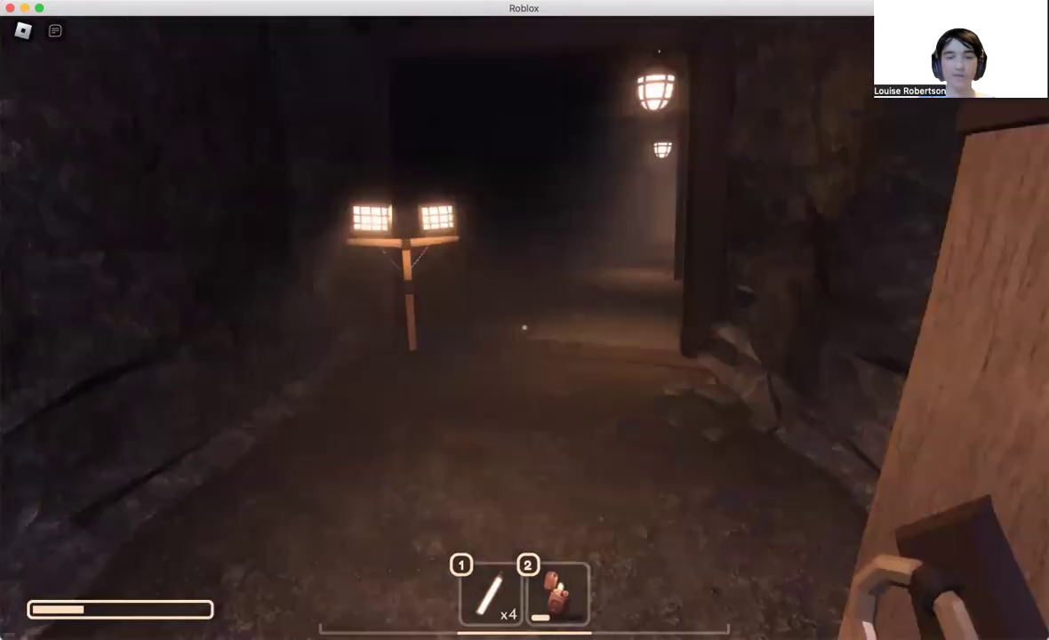
# - Search the lockers along the corridor before heading onto the mine walkway
pyautogui.press('e')
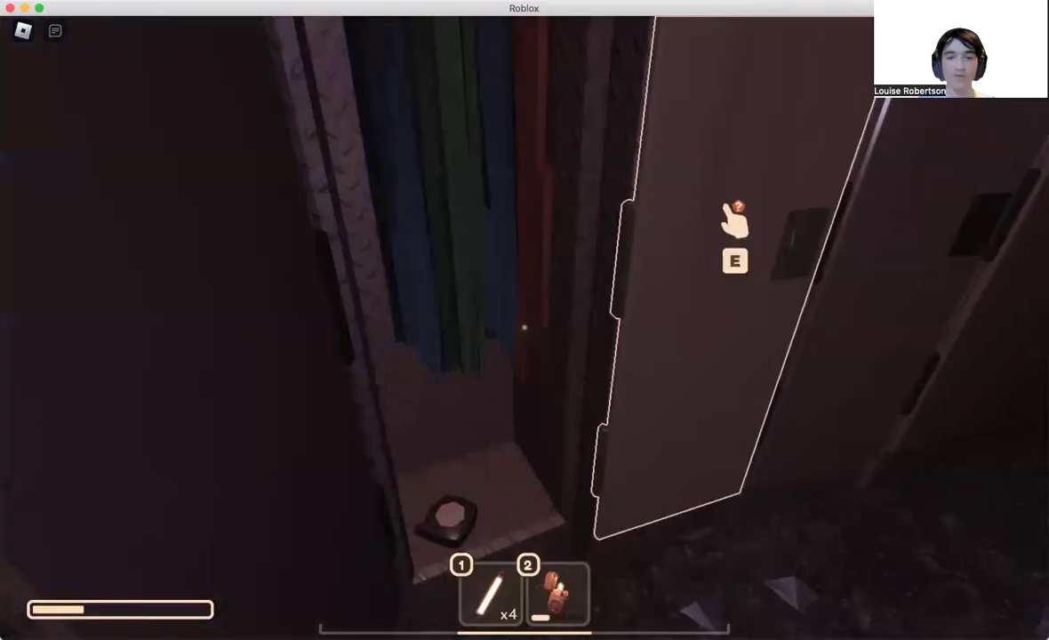
pyautogui.press('d')
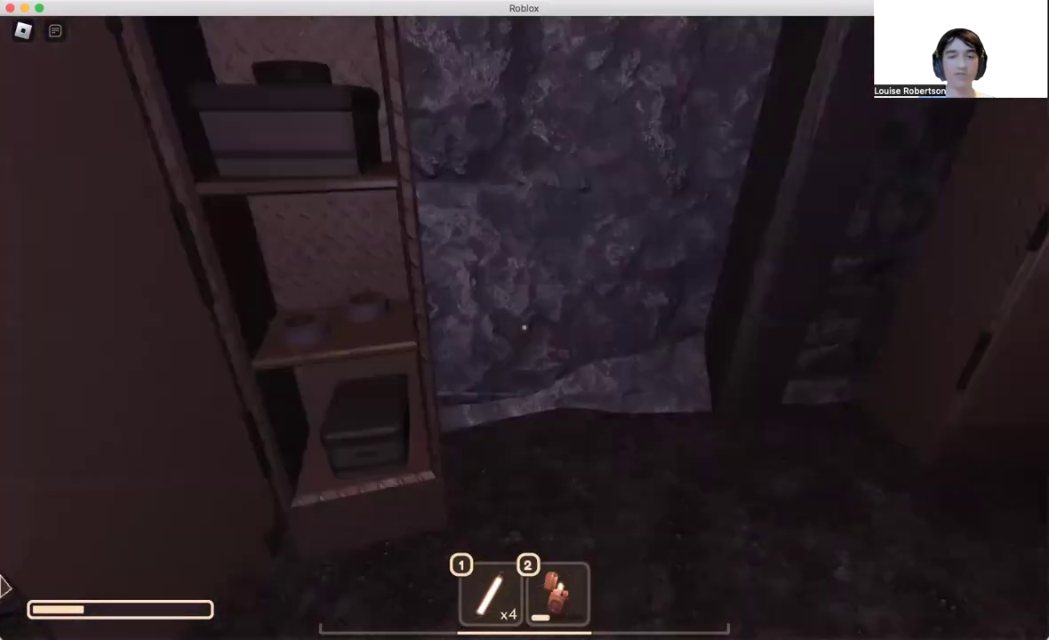
pyautogui.press('d')
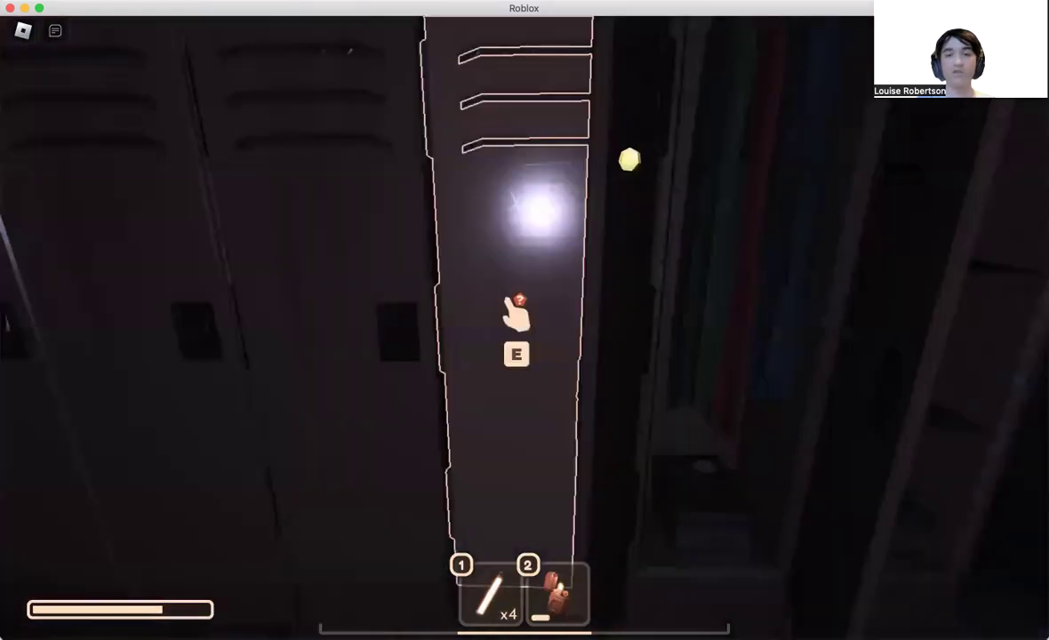
pyautogui.press('e')
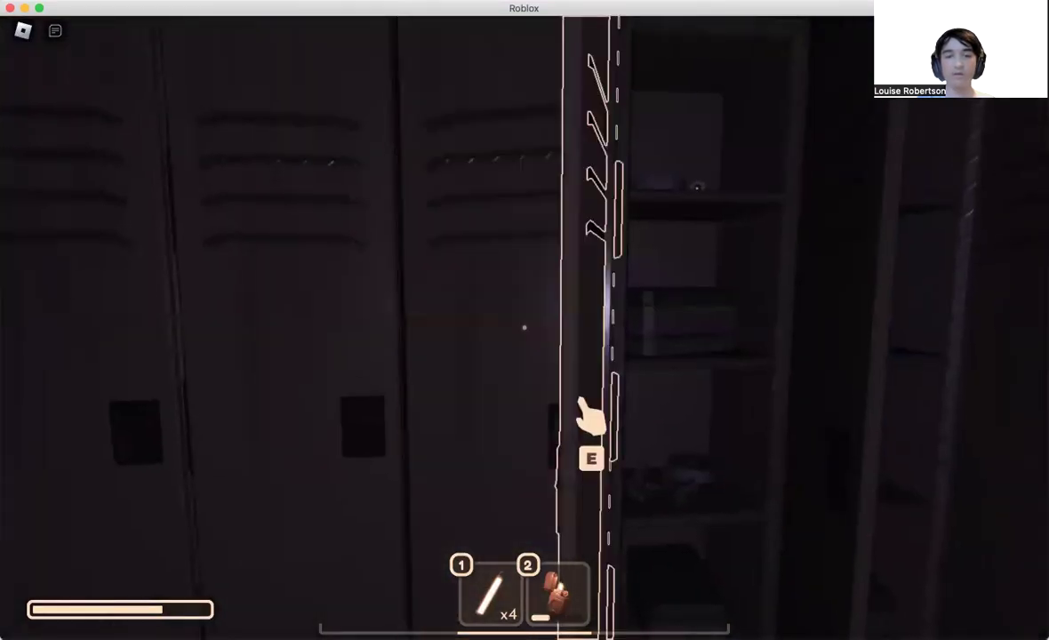
pyautogui.press('e')
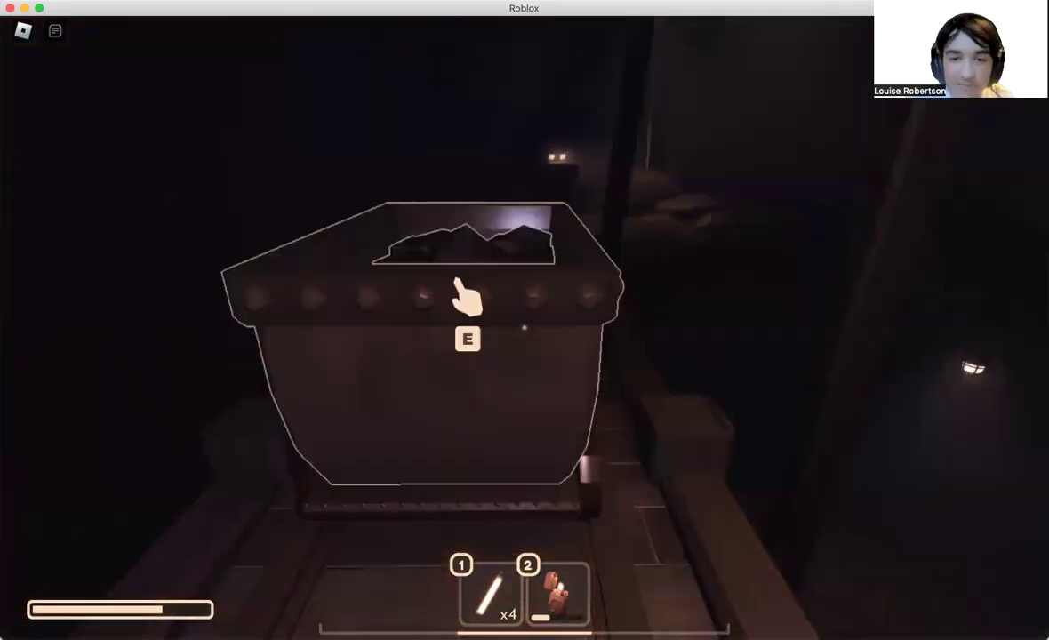
# - Loot the chest, drawer and metal toolbox near door 0113, then reach the orange toolbox
pyautogui.press('e')
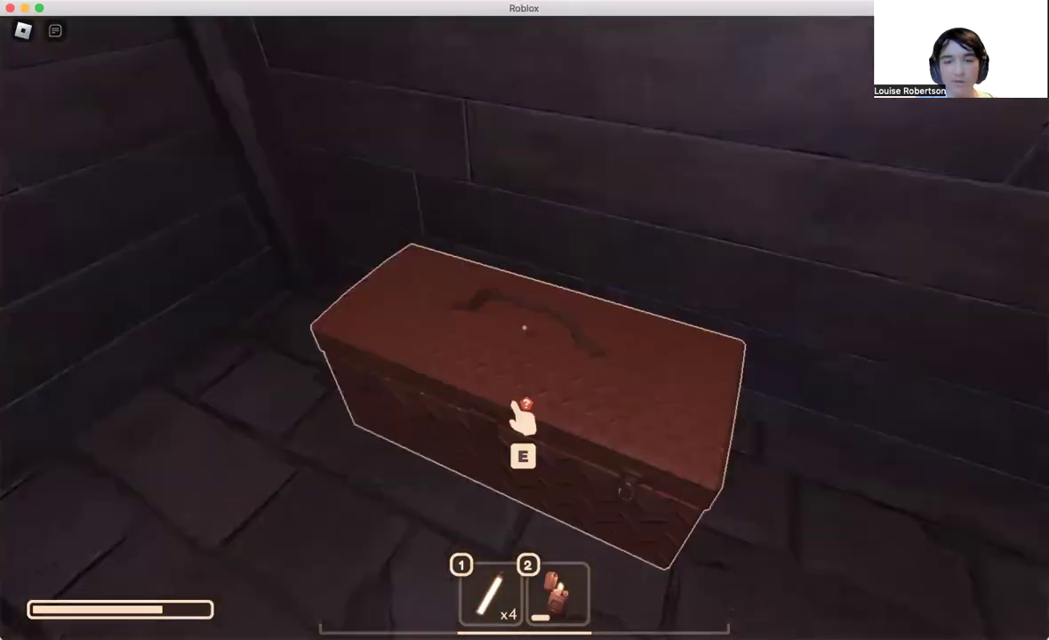
pyautogui.press('e')
pyautogui.press('e')
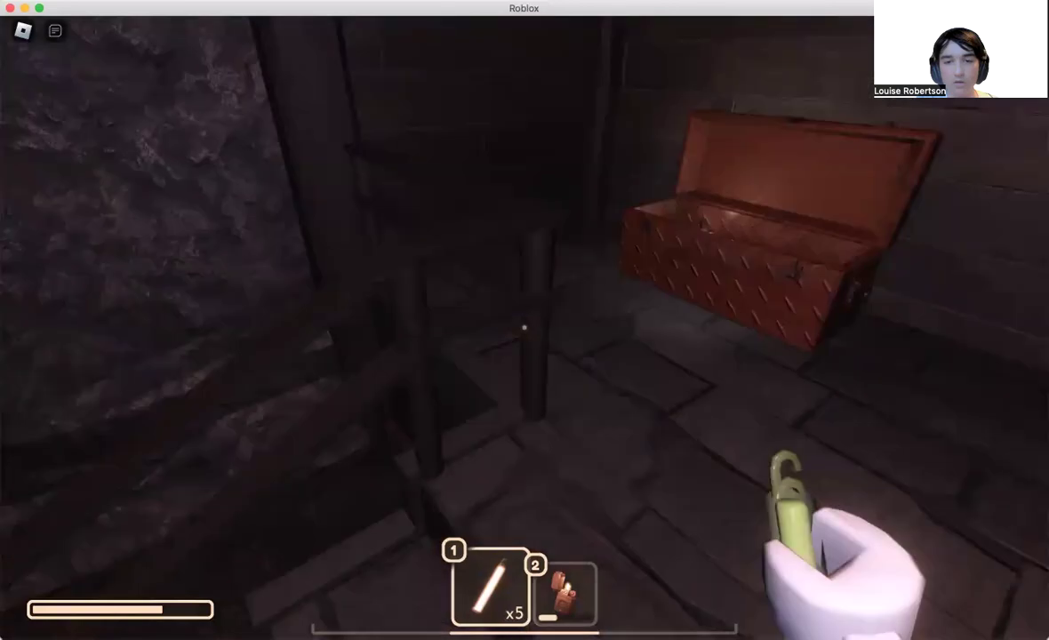
pyautogui.press('e')
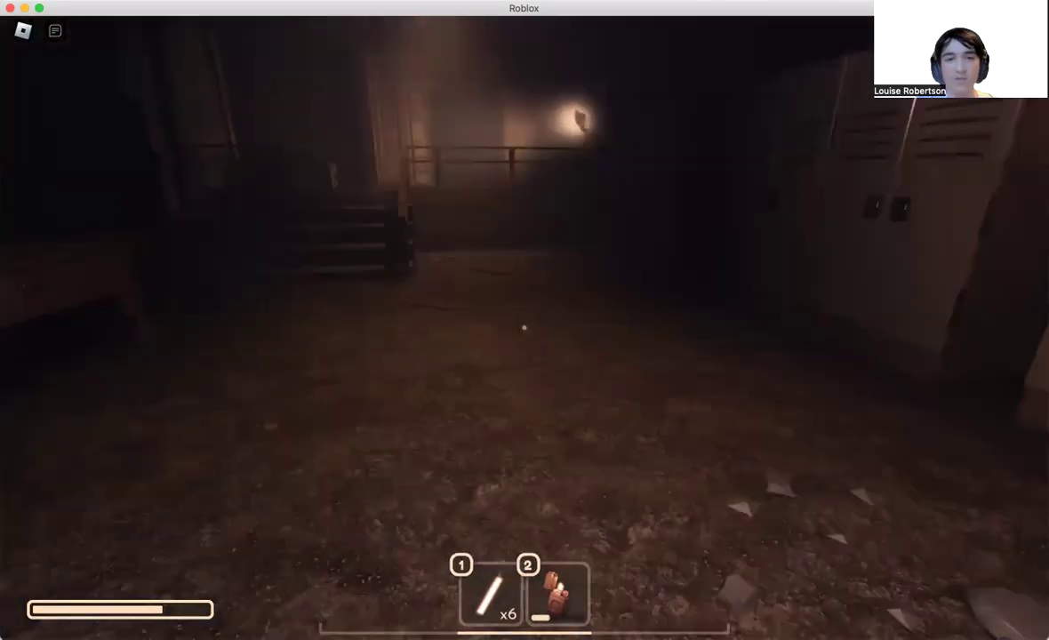
pyautogui.press('e')
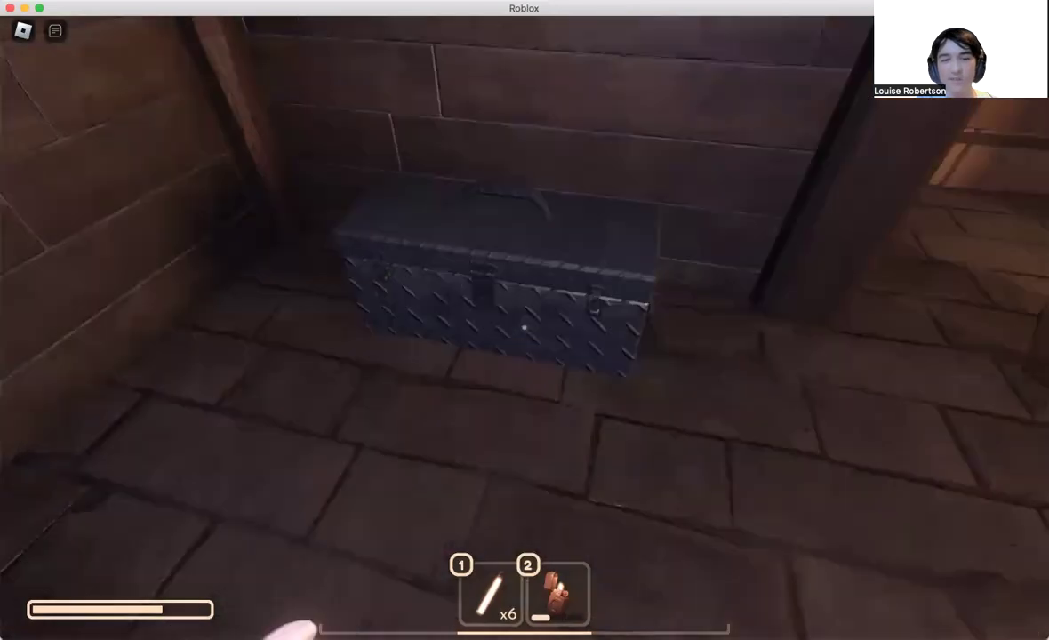
pyautogui.press('e')
pyautogui.press('e')
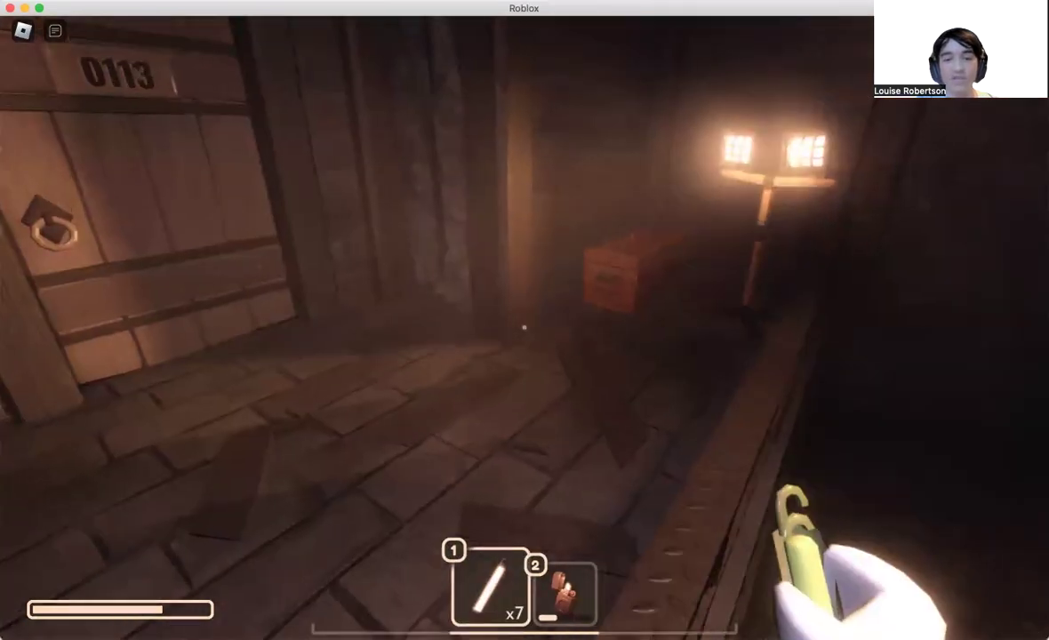
pyautogui.press('w')
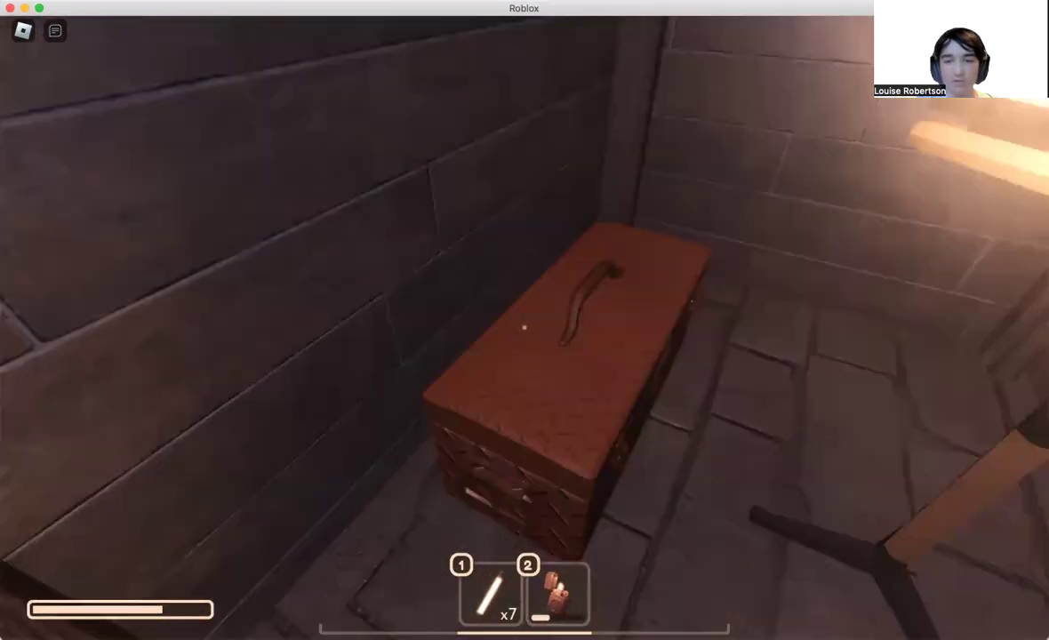
# - Take the item from the orange toolbox, enter the dark room and try the bench
pyautogui.press('e')
pyautogui.press('e')
pyautogui.press('w')
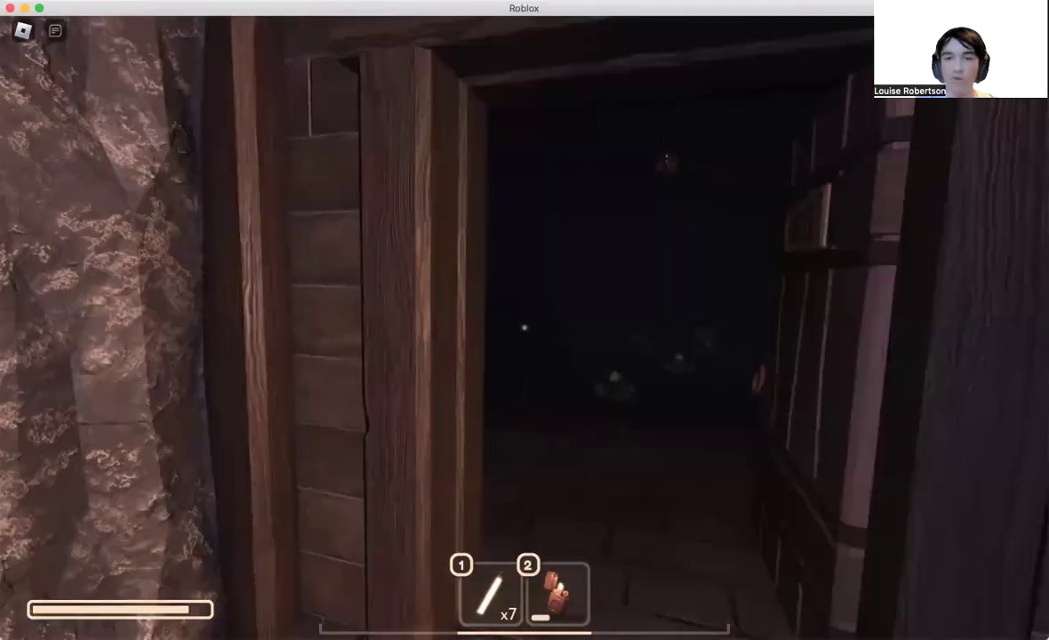
pyautogui.press('w')
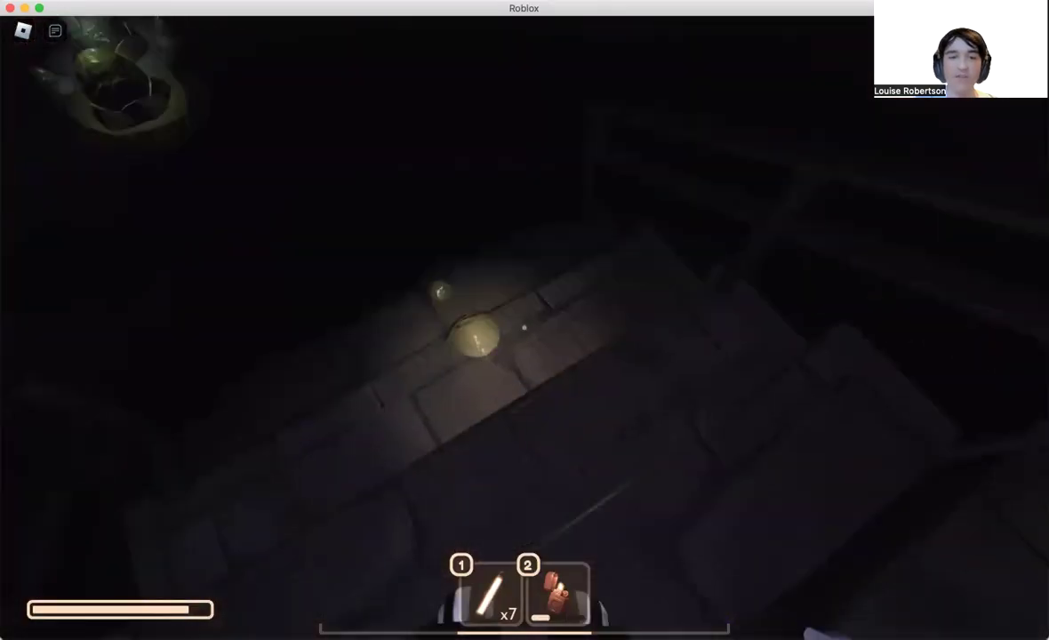
pyautogui.press('w')
pyautogui.press('w')
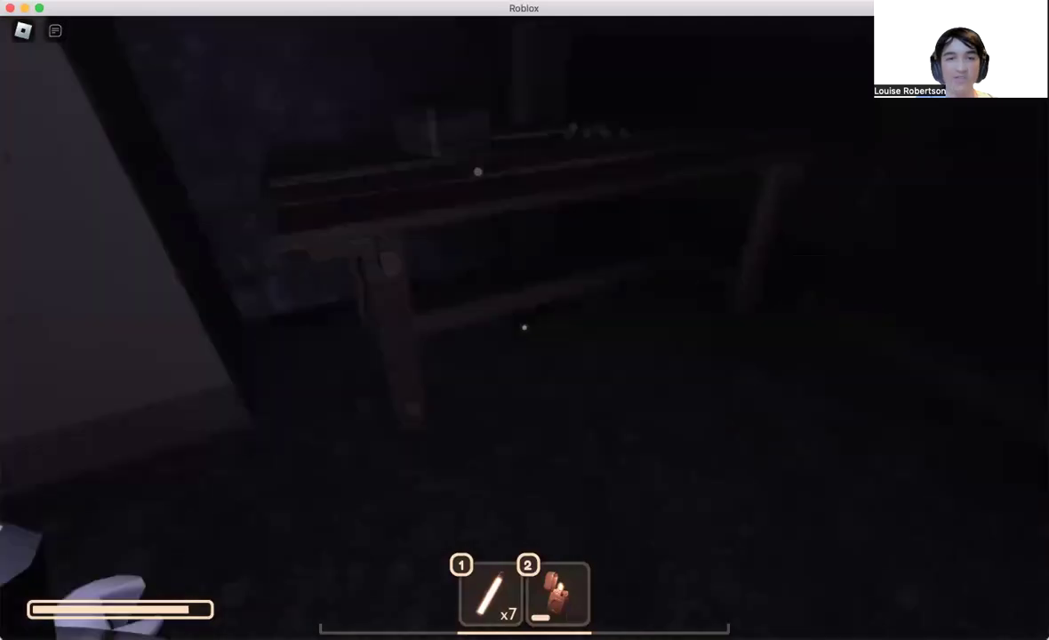
pyautogui.press('e')
# - Climb the stairs through the dark area and open the chest holding a medkit
pyautogui.press('w')
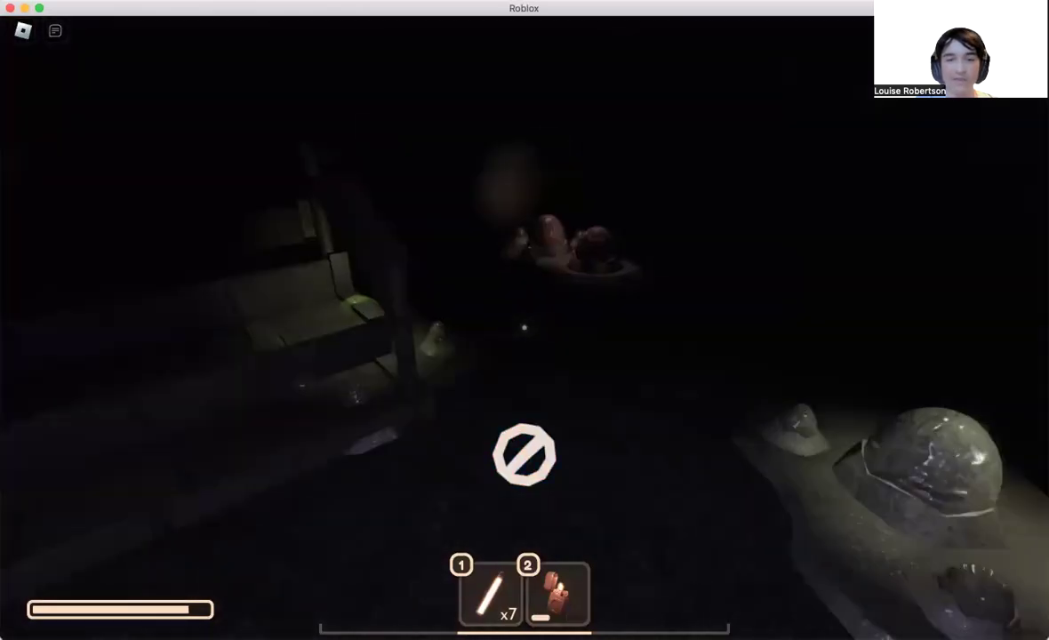
pyautogui.press('w')
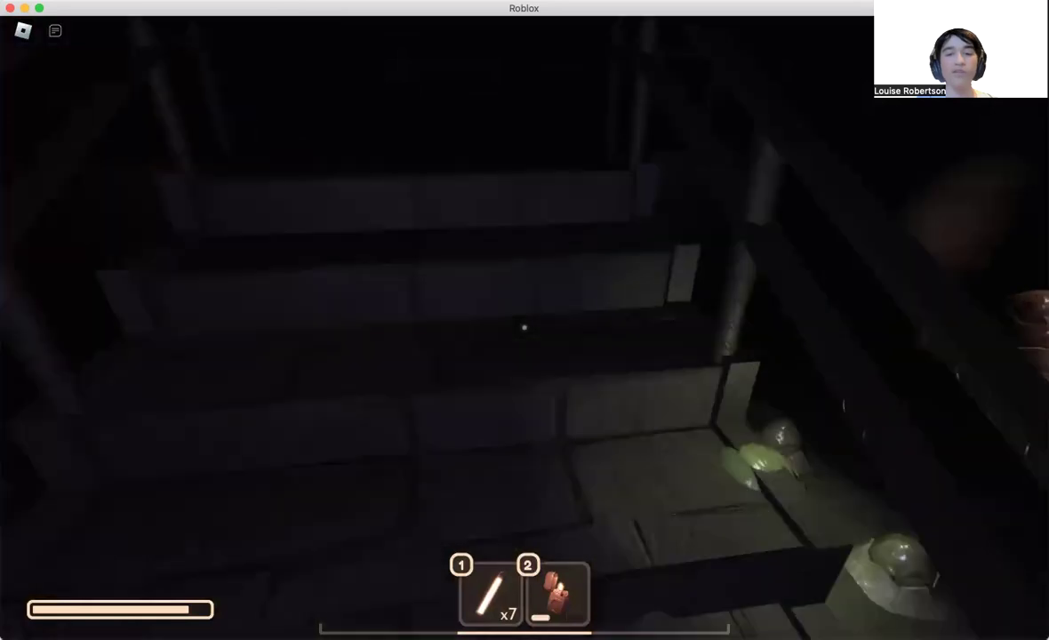
pyautogui.press('w')
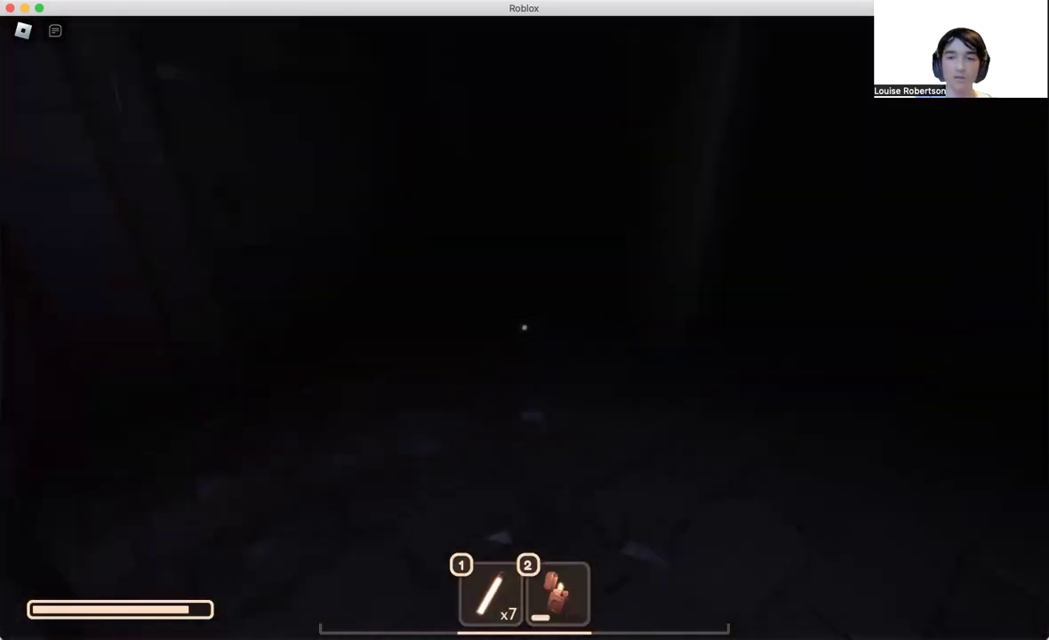
pyautogui.press('w')
pyautogui.press('e')
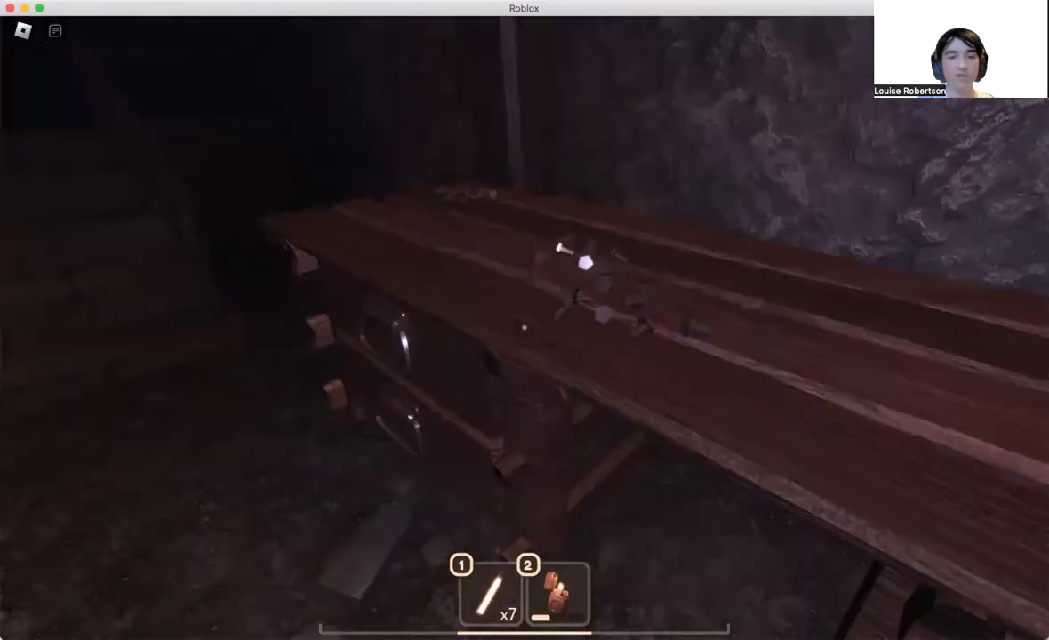
pyautogui.press('1')
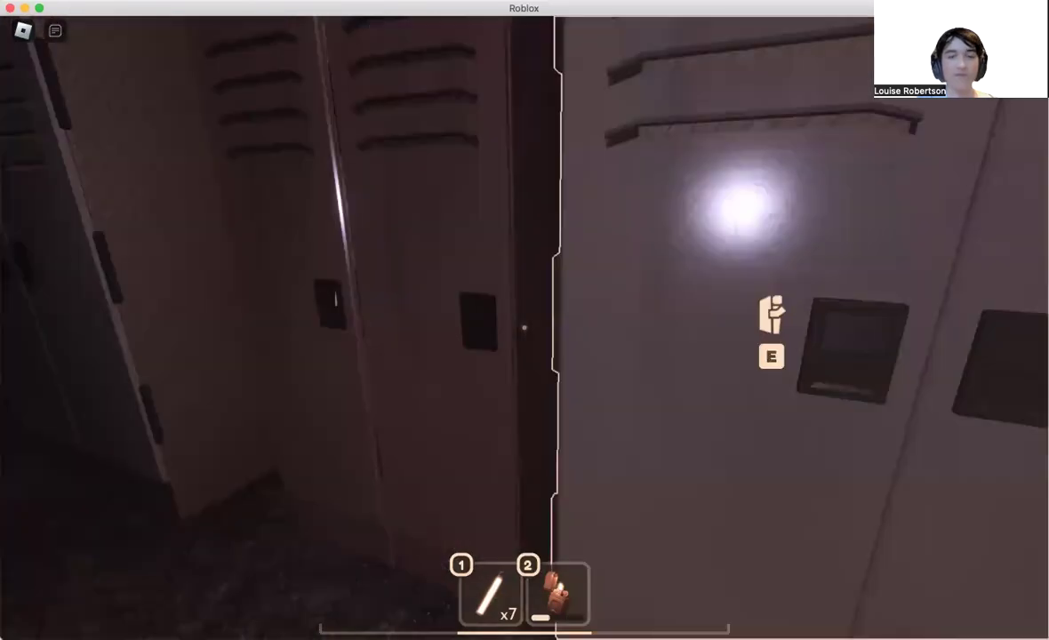
# - Search two lockers, go upstairs, and take the glowstick from the red chest
pyautogui.press('e')
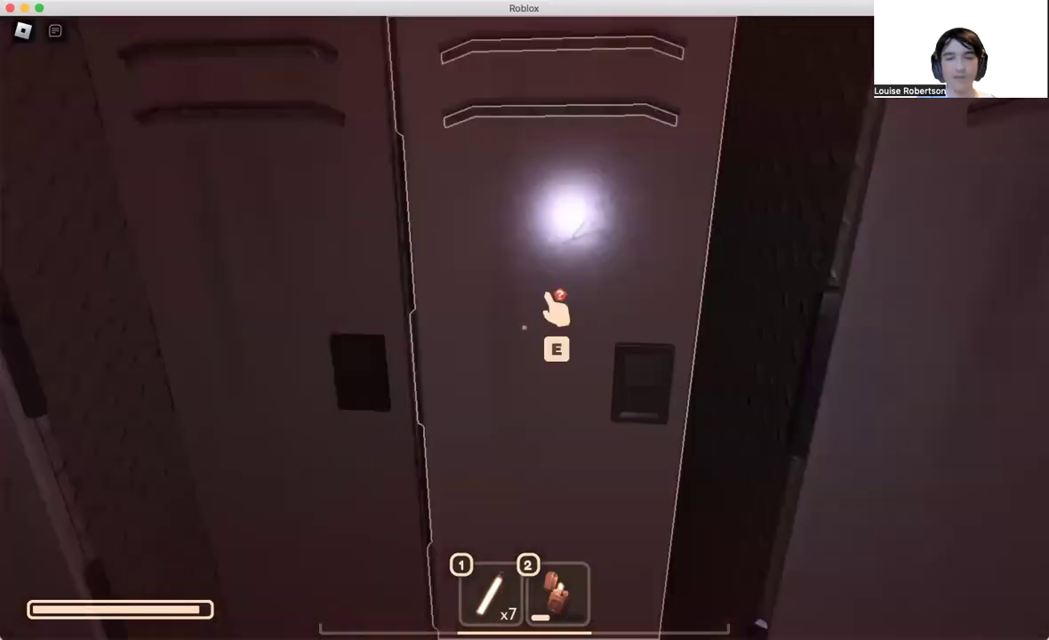
pyautogui.press('e')
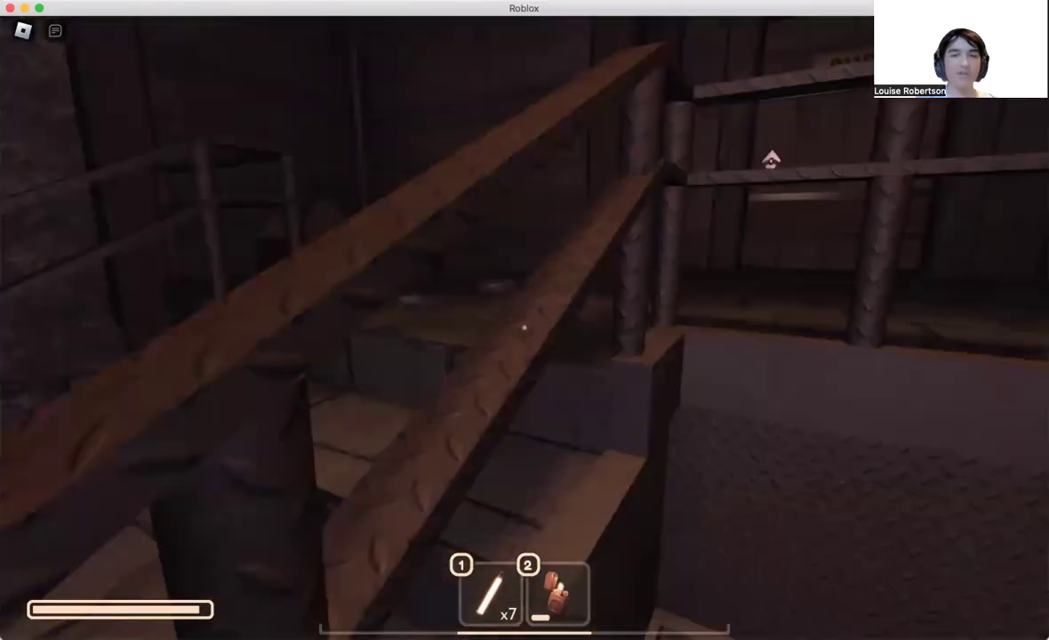
pyautogui.press('w')
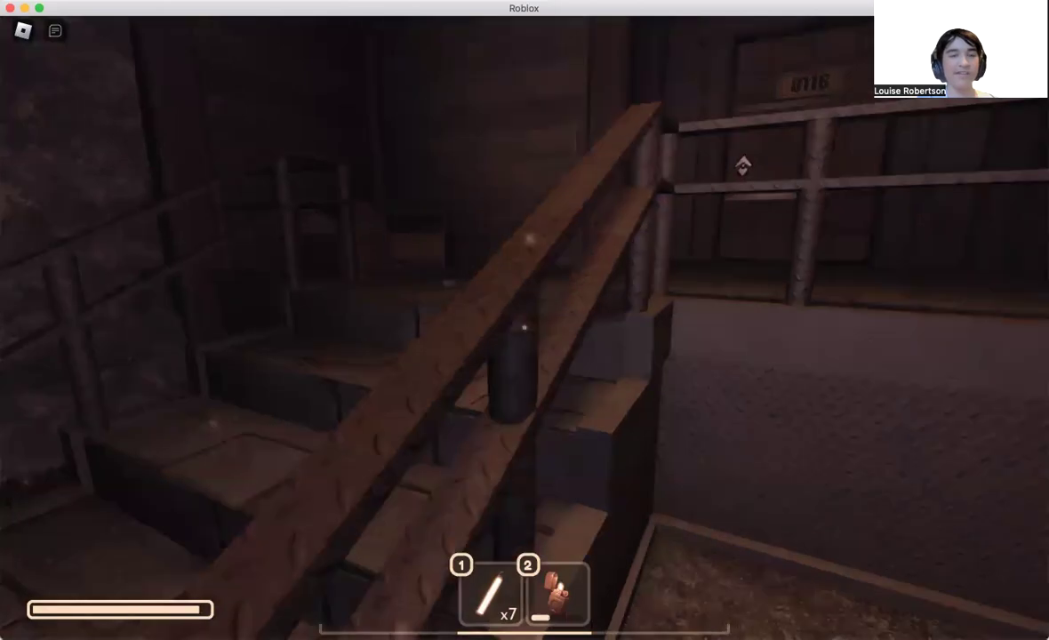
pyautogui.press('w')
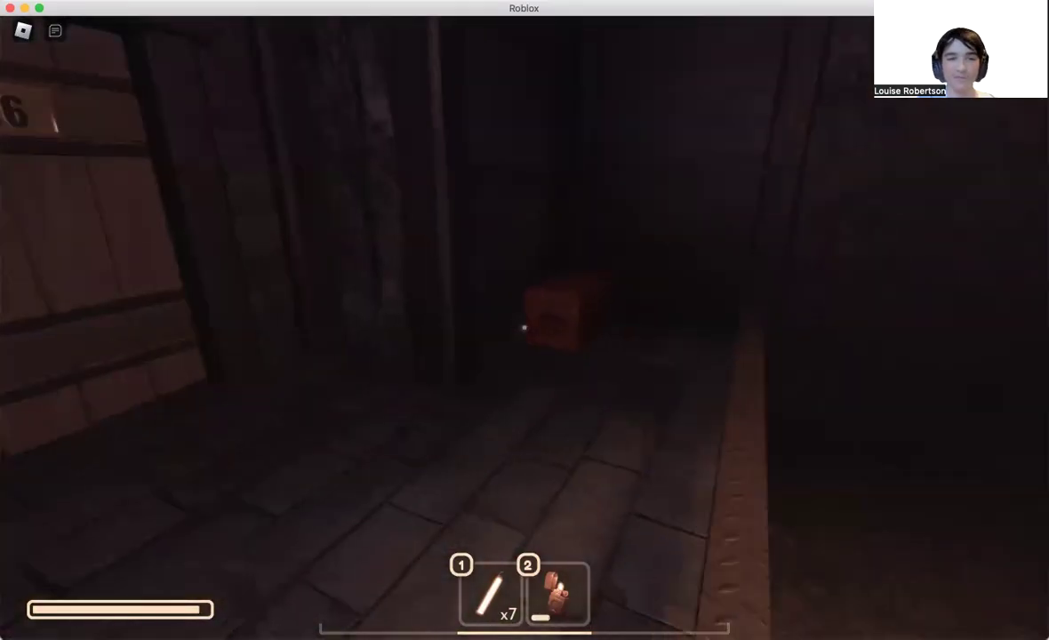
pyautogui.press('w')
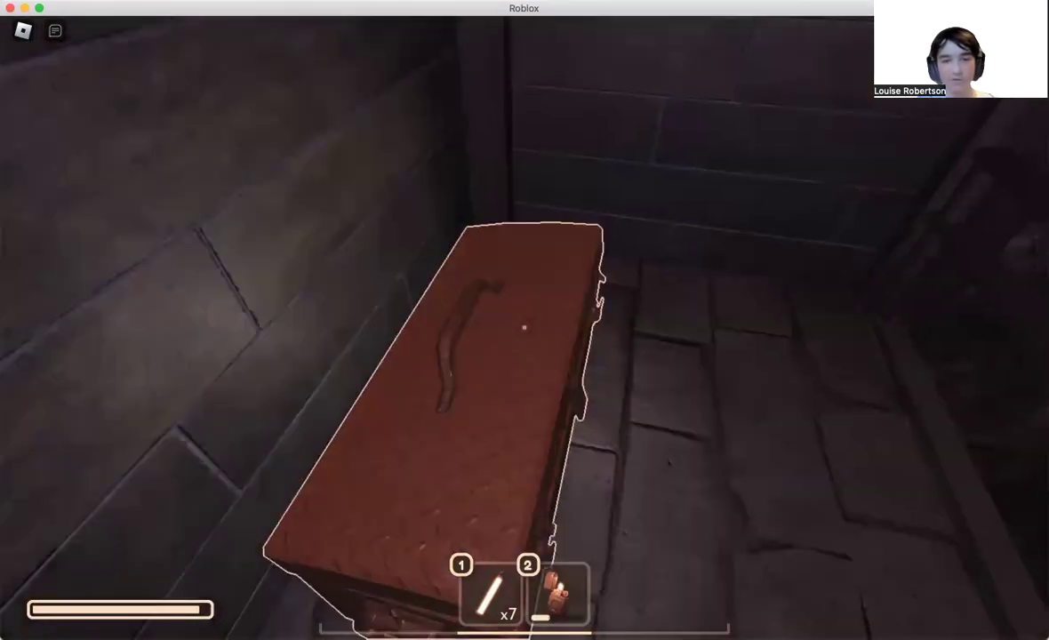
pyautogui.press('e')
pyautogui.press('w')
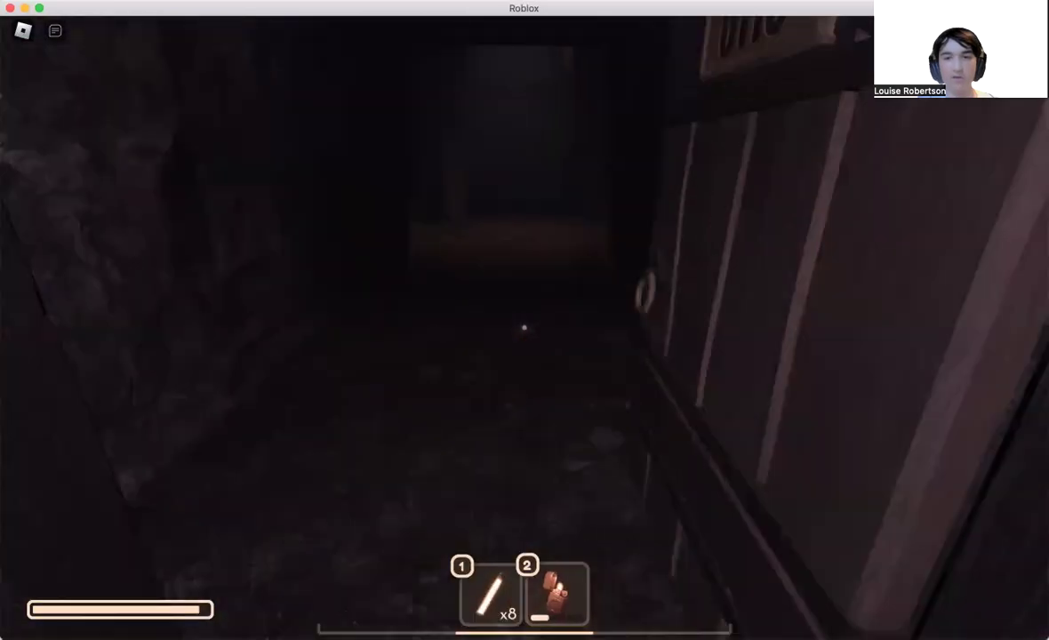
# - Cross the rocky corridor into the dark room and walk toward the next door
pyautogui.press('w')
pyautogui.press('w')
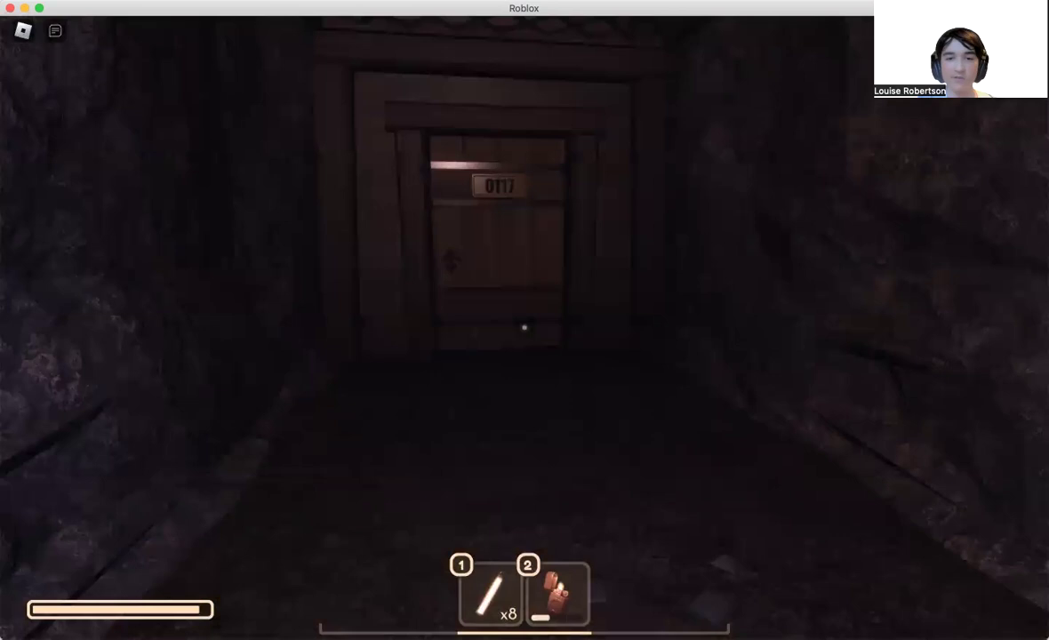
pyautogui.press('w')
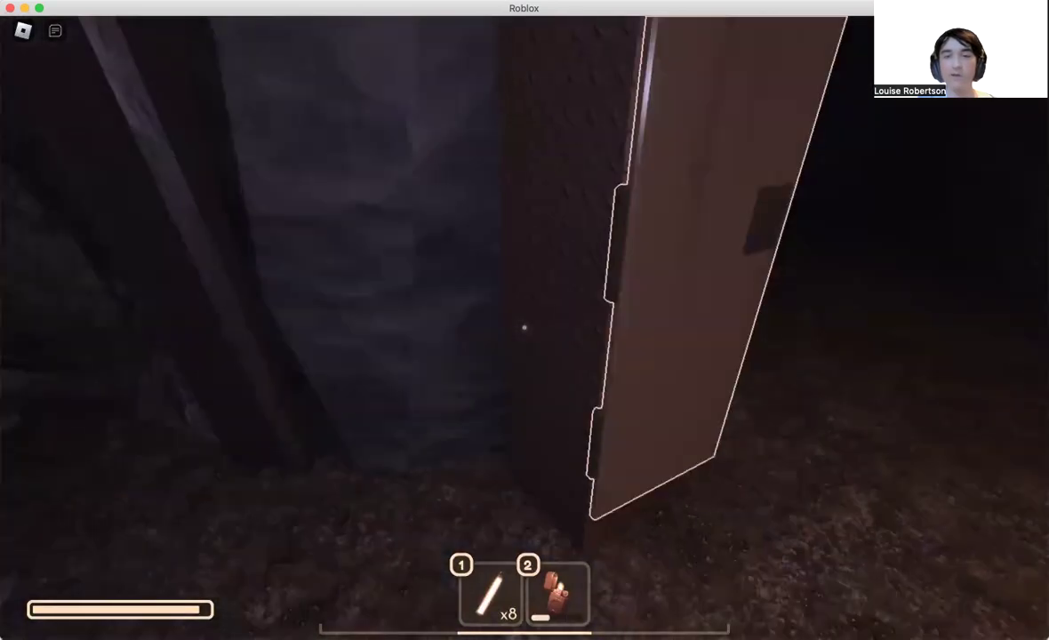
pyautogui.press('w')
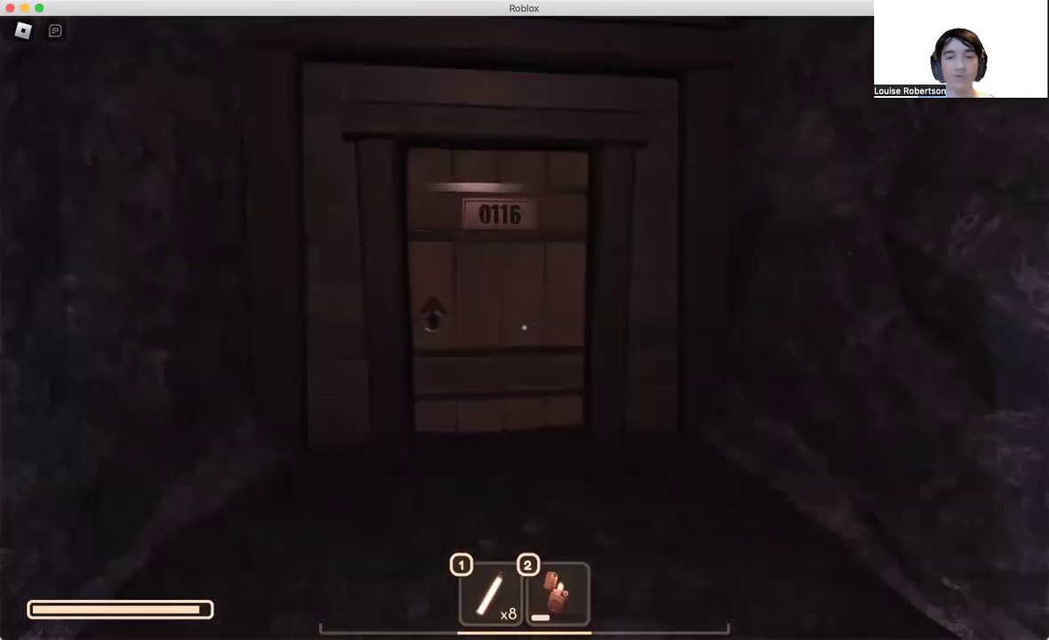
pyautogui.press('w')
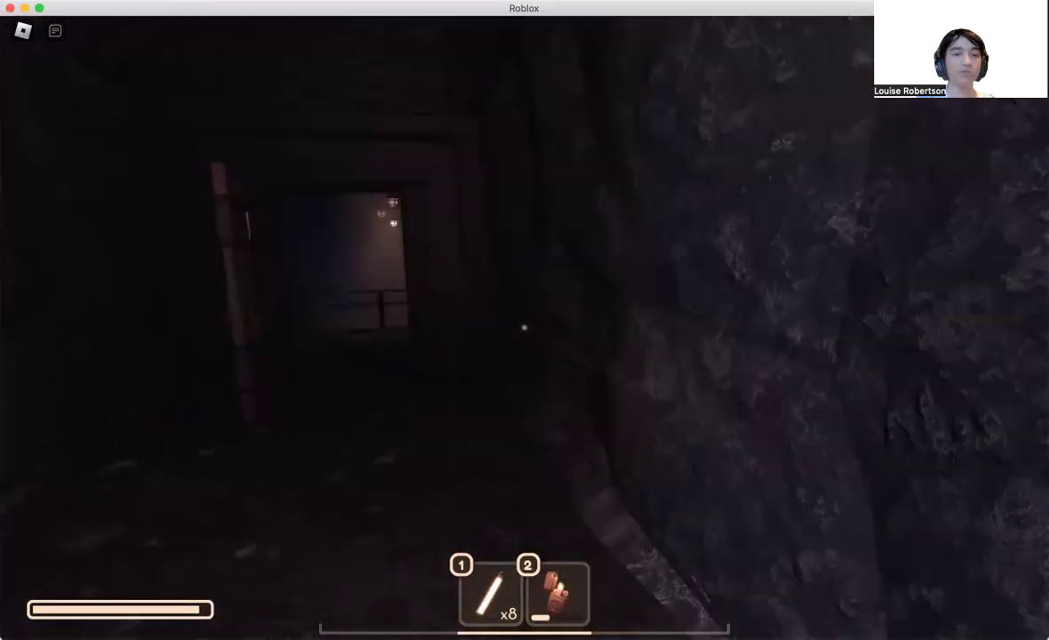
pyautogui.press('w')
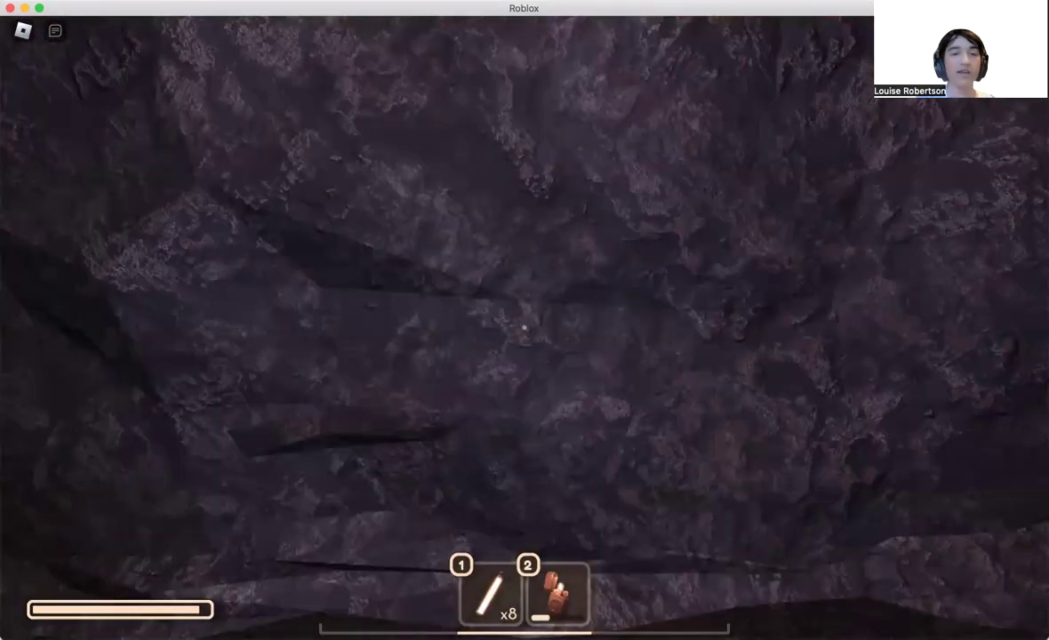
pyautogui.press('w')
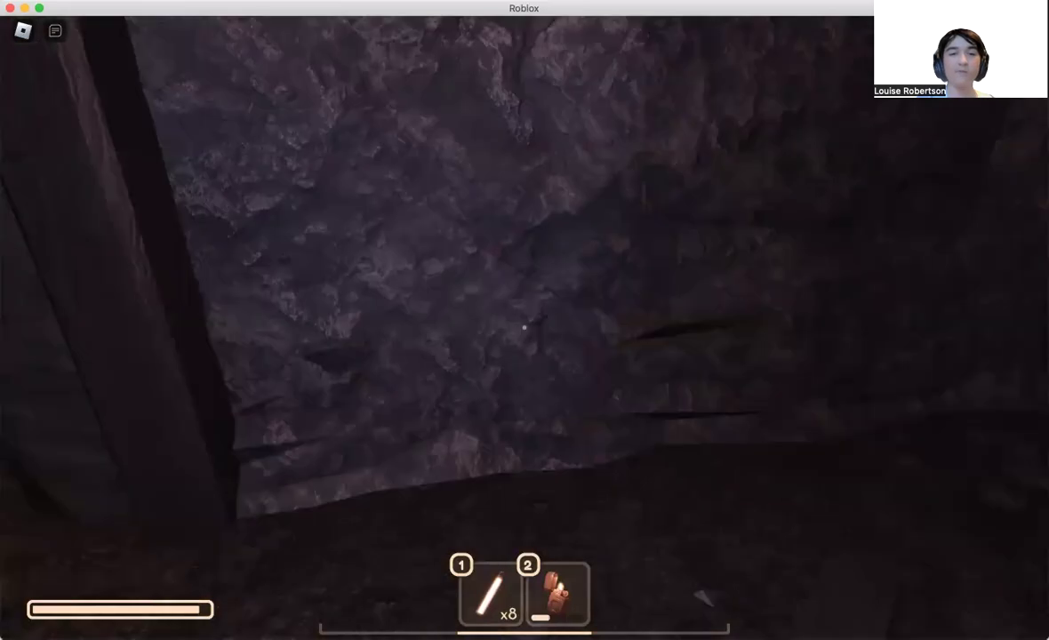
pyautogui.press('w')
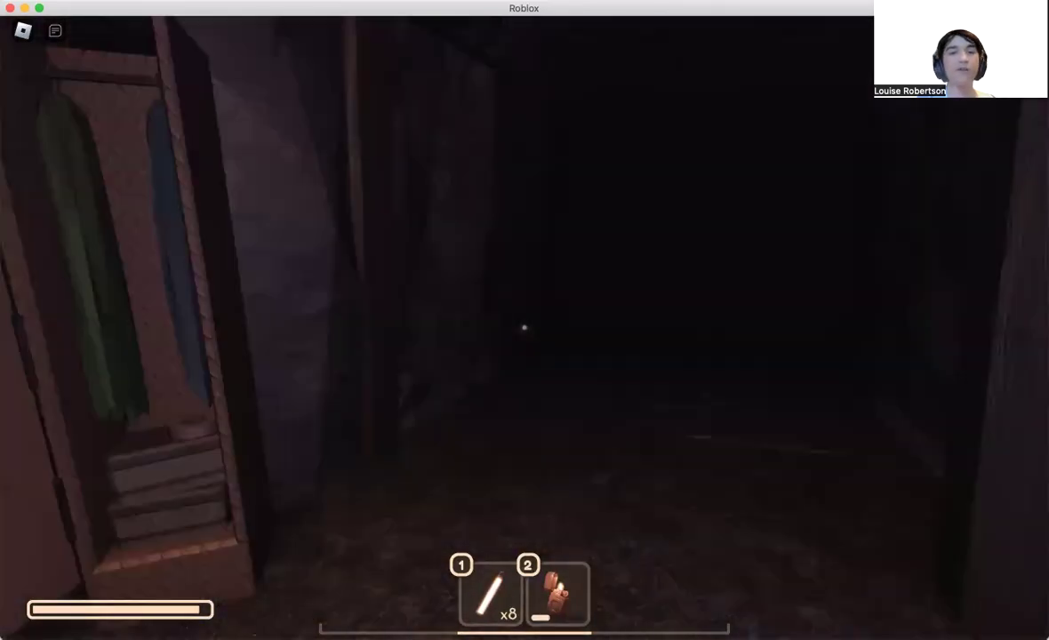
# - Walk past doors 0117 and 0116 toward door 0119 and stop facing the lockers
pyautogui.press('w')
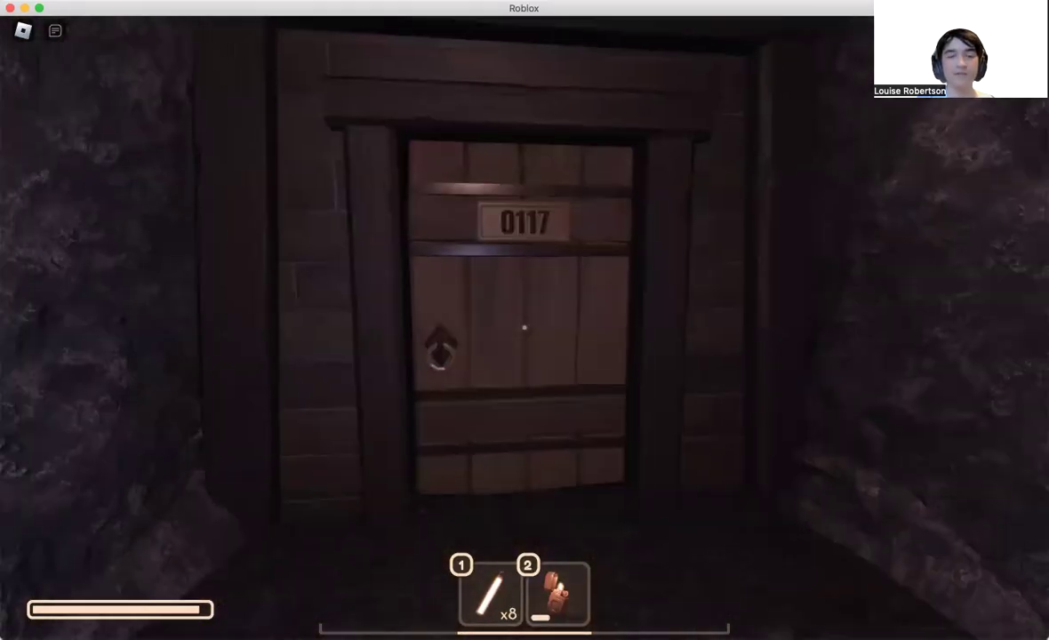
pyautogui.press('w')
pyautogui.press('w')
pyautogui.press('w')
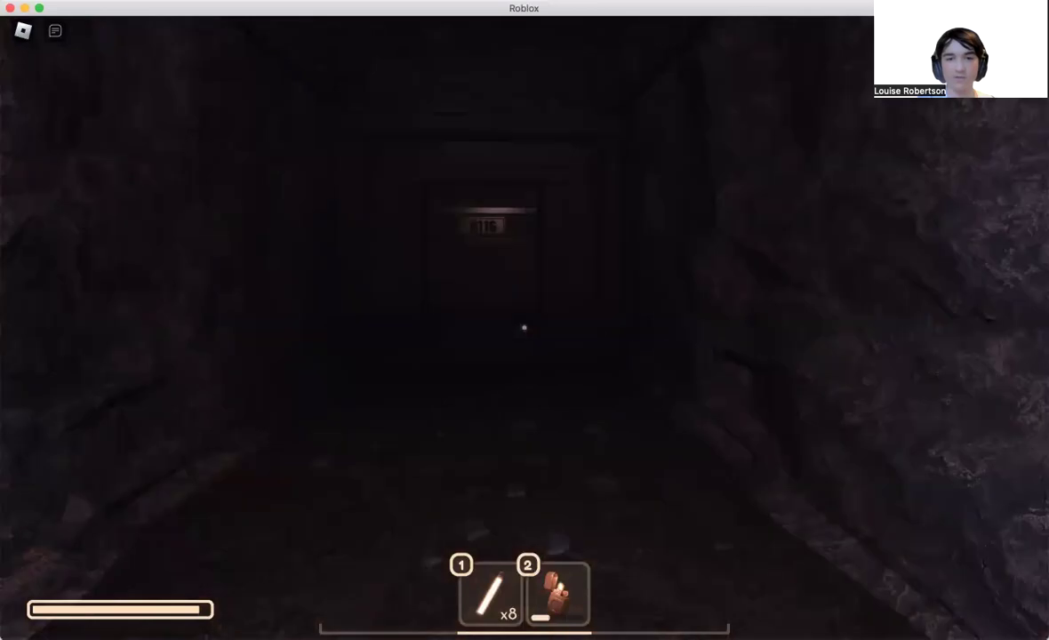
pyautogui.press('w')
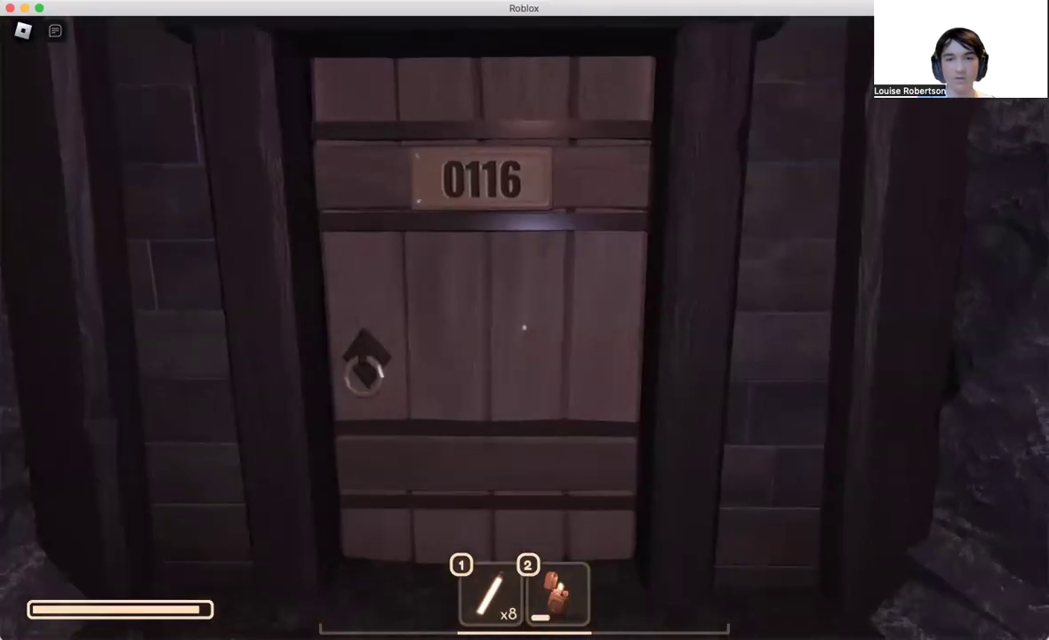
pyautogui.moveTo(524, 329); pyautogui.dragTo(523, 329)
pyautogui.press('w')
pyautogui.moveTo(524, 329); pyautogui.dragTo(524, 329)
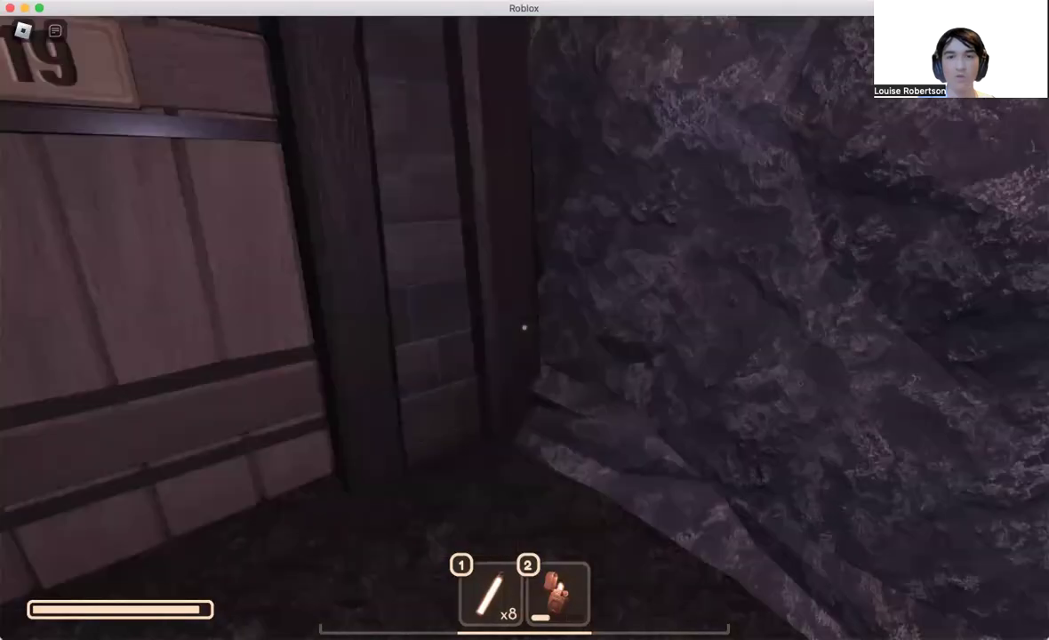
pyautogui.press('w')
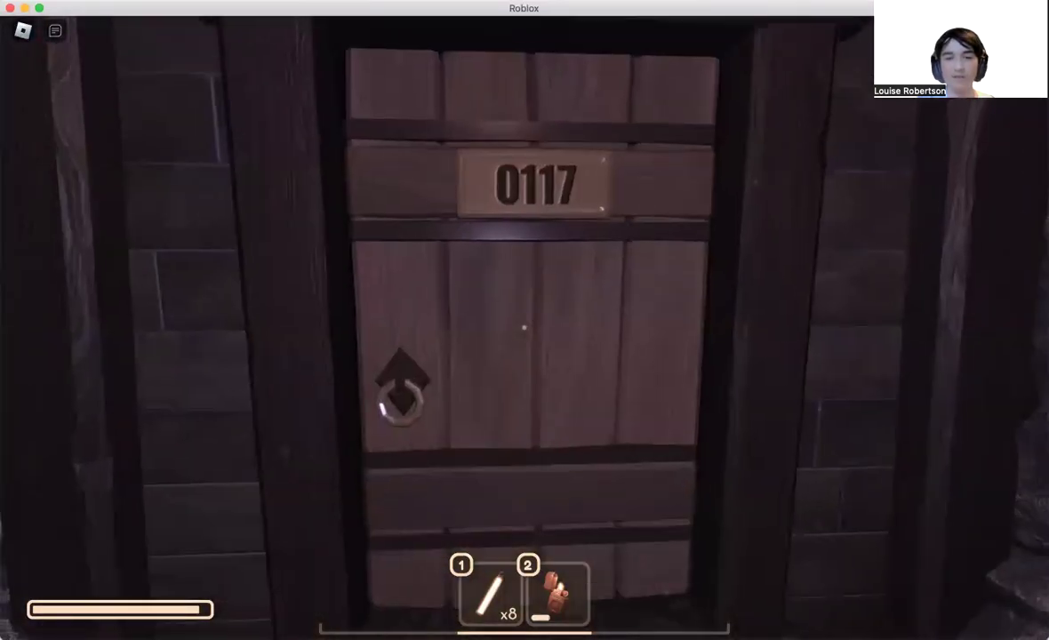
pyautogui.moveTo(523, 329); pyautogui.dragTo(524, 329)
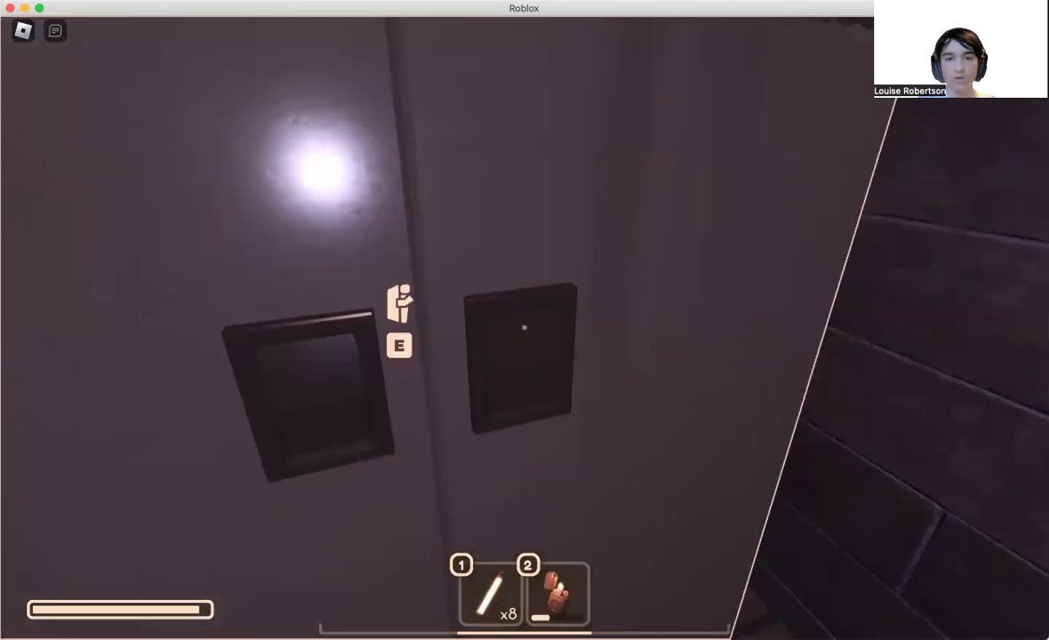
# - Take the drawer's glowstick, search the locker, and grab the chest's glowstick to reach ten
pyautogui.moveTo(524, 329); pyautogui.dragTo(524, 329)
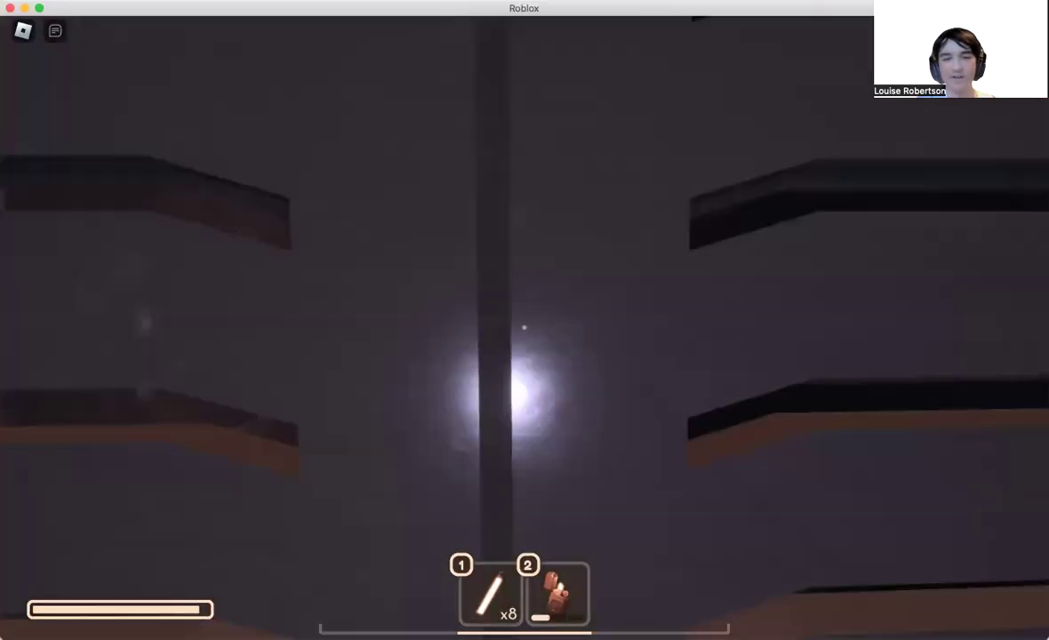
pyautogui.moveTo(524, 329); pyautogui.dragTo(524, 329)
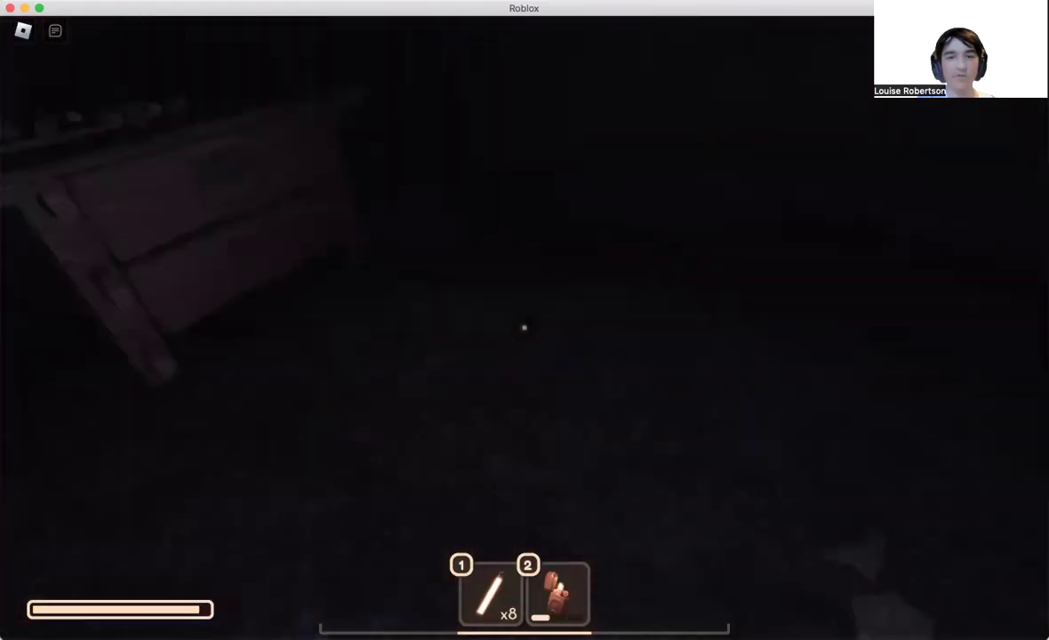
pyautogui.press('e')
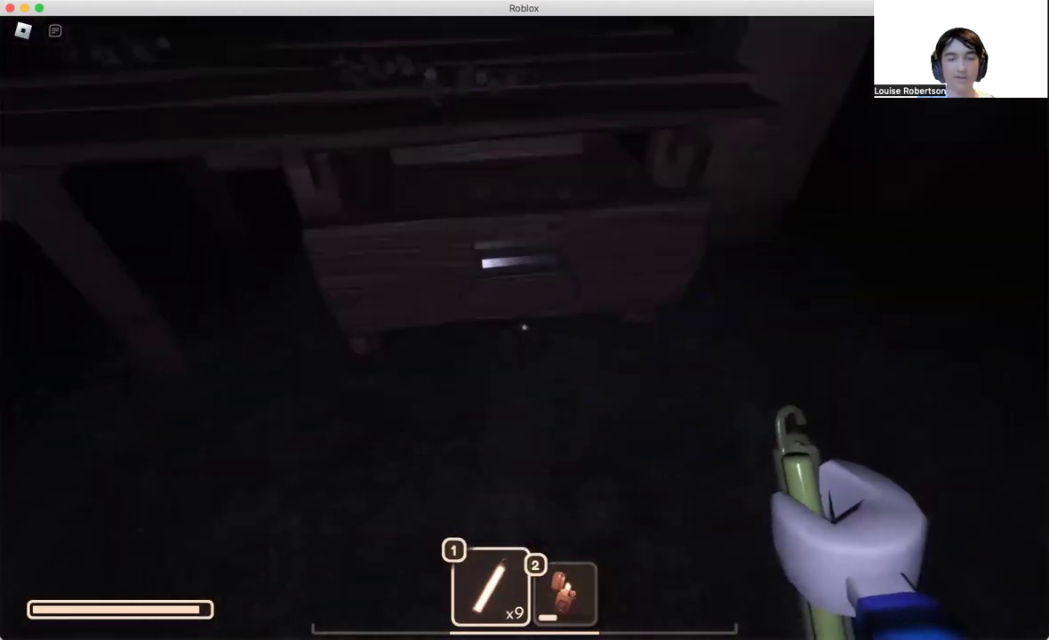
pyautogui.press('w')
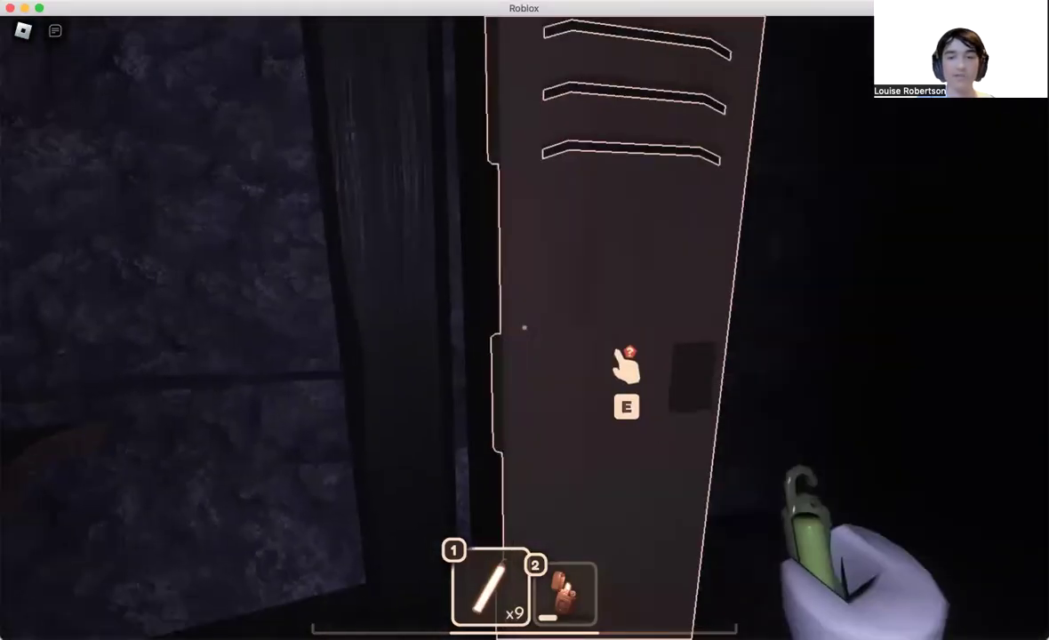
pyautogui.press('e')
pyautogui.press('e')
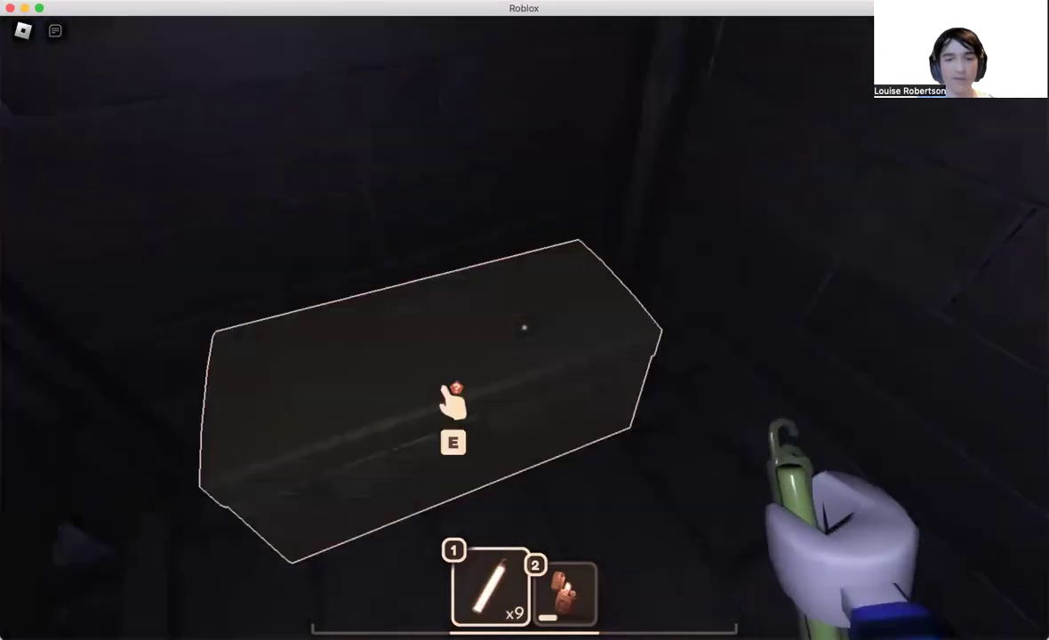
pyautogui.press('e')
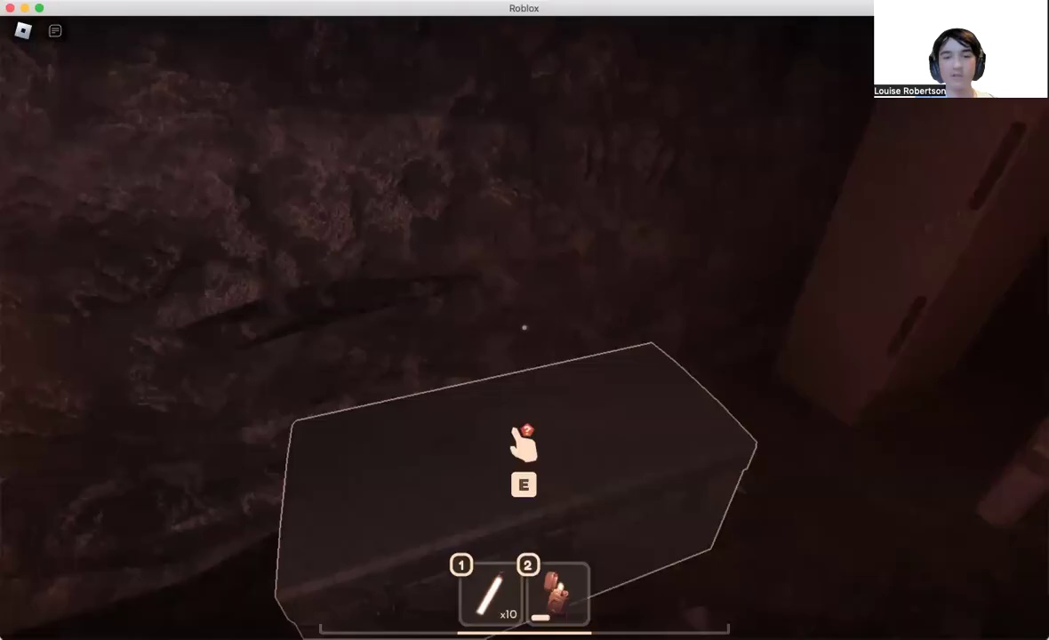
# - Loot the chest by door 0119 and briefly take out the lighter
pyautogui.press('e')
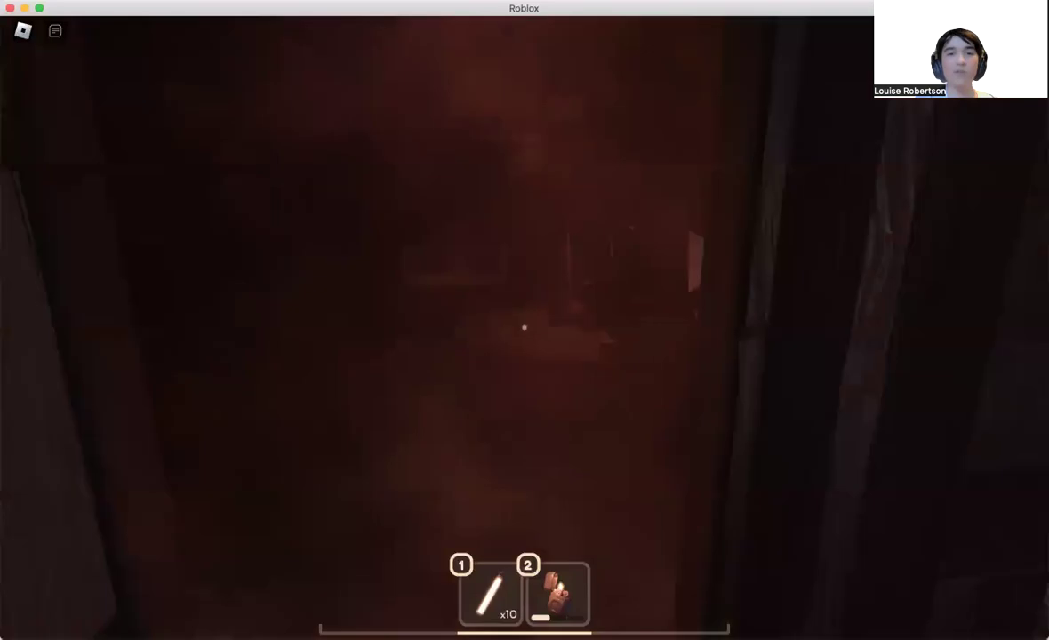
pyautogui.press('2')
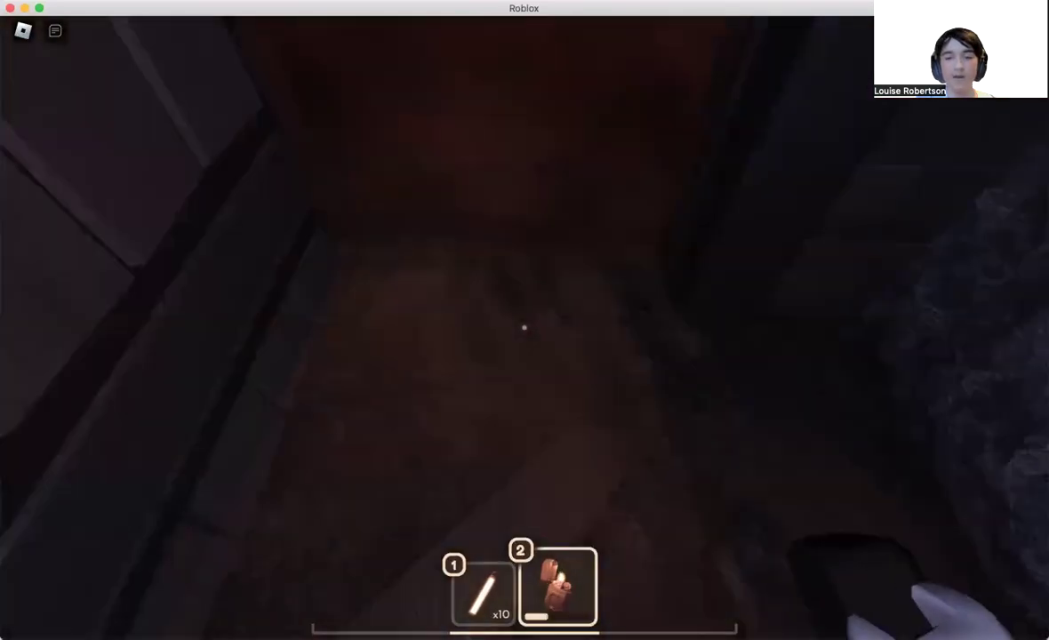
pyautogui.press('2')
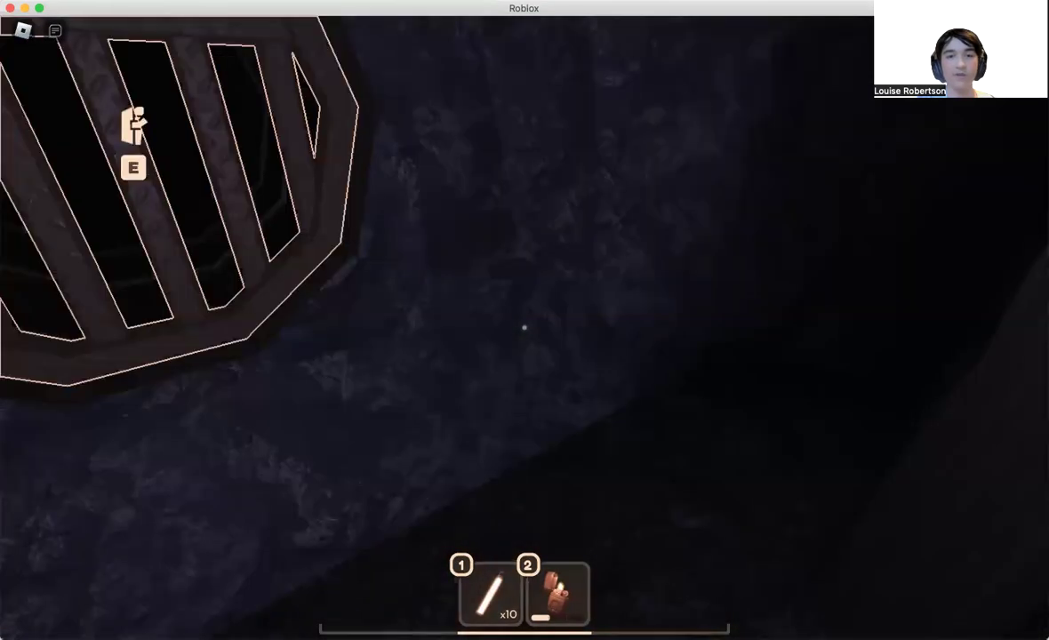
# - Crawl through the grate, search the toolbox, and close the open locker
pyautogui.press('e')
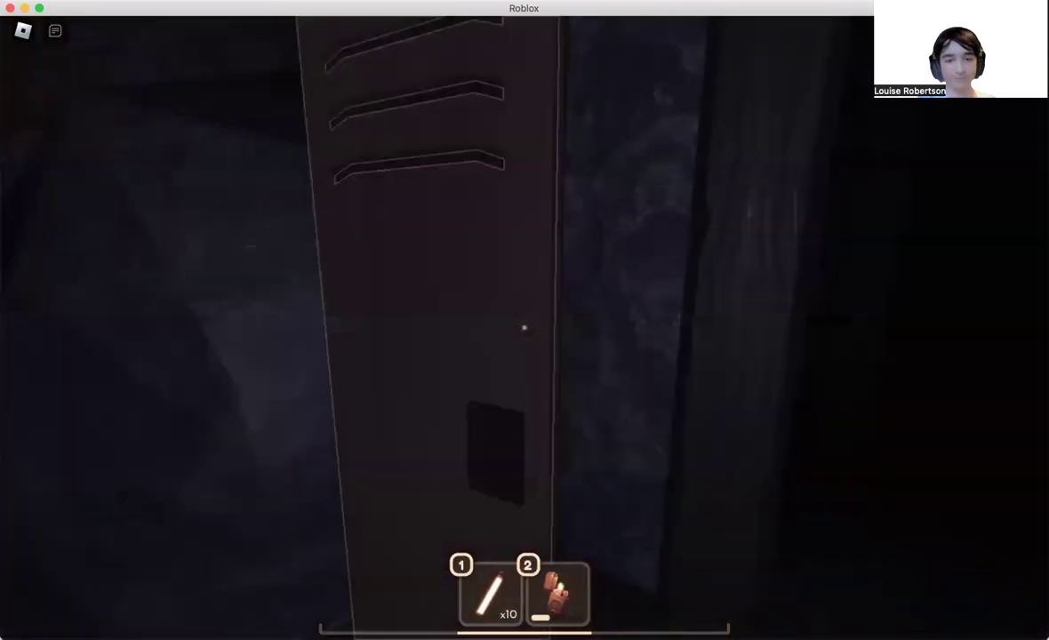
pyautogui.press('e')
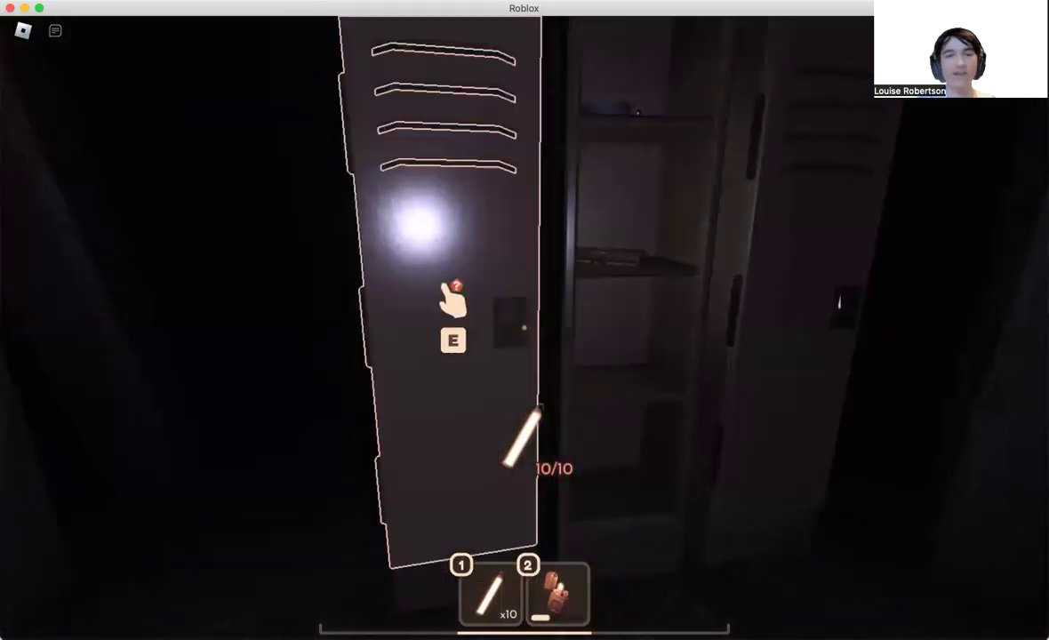
pyautogui.press('e')
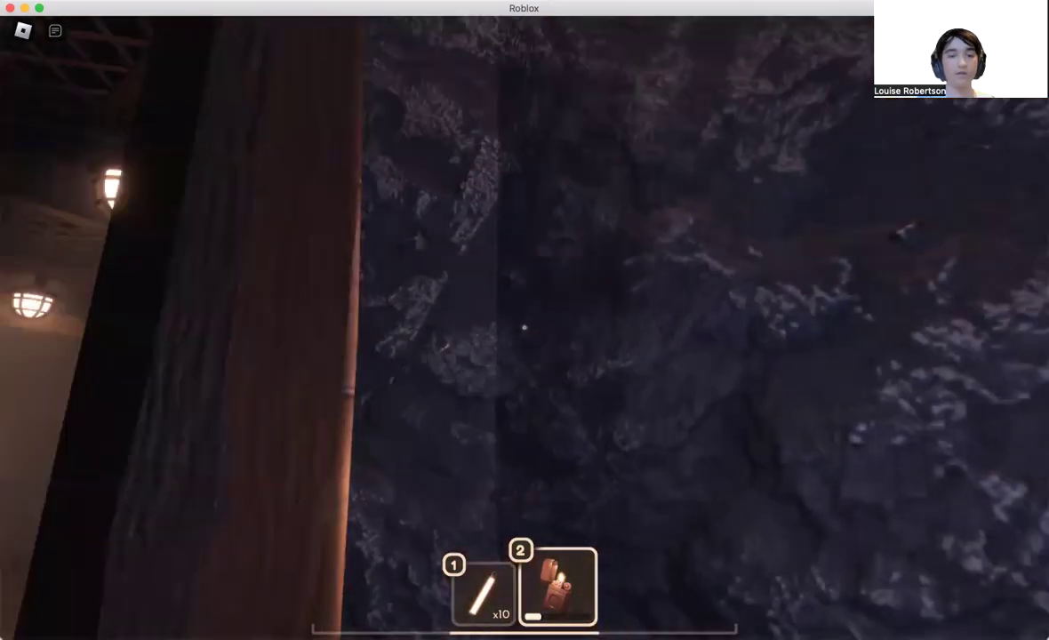
# - Throw two glowsticks at the ceiling Giggles and take the heart from the green crate
pyautogui.press('1')
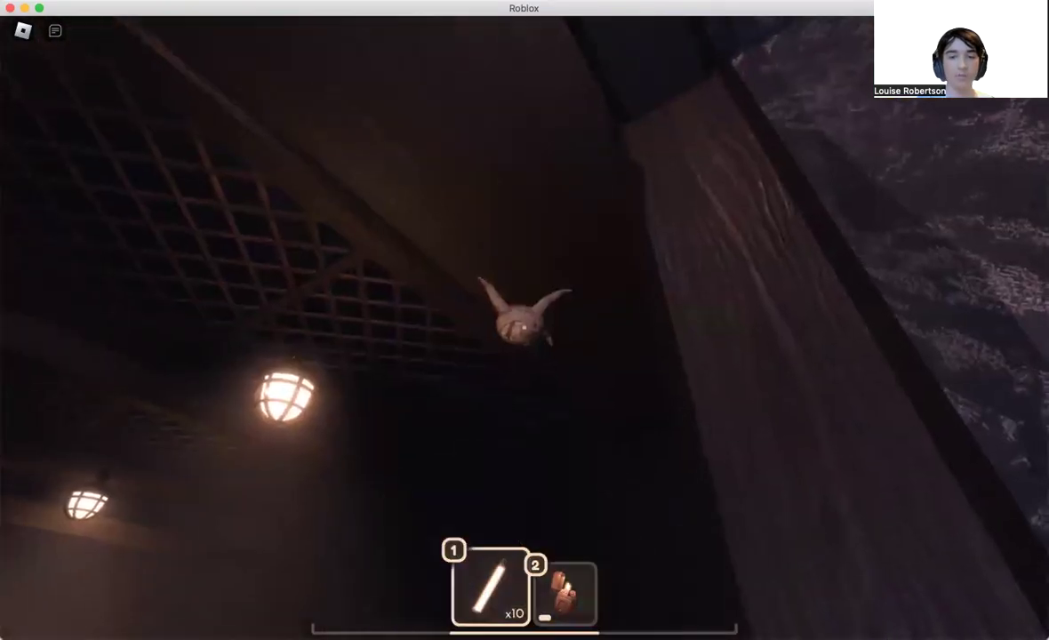
pyautogui.click(525, 327)
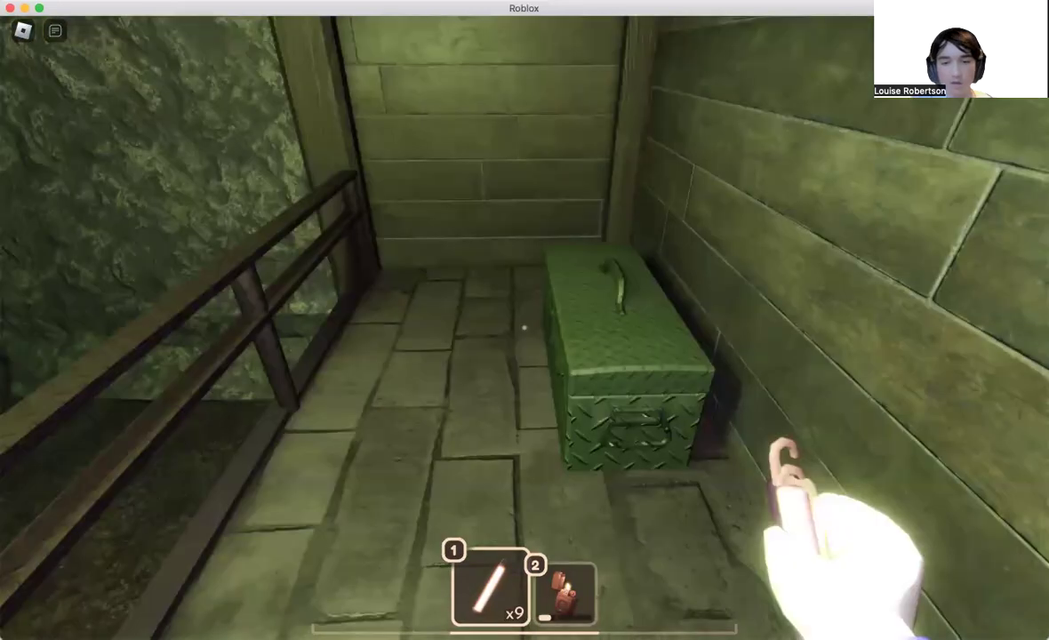
pyautogui.click(525, 328)
pyautogui.click(525, 327)
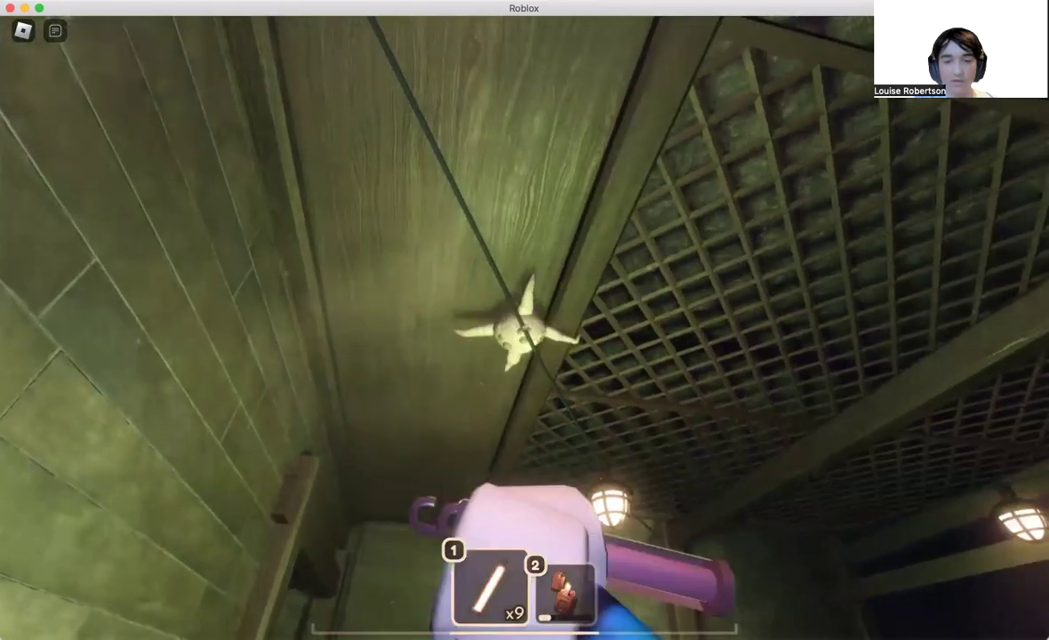
pyautogui.click(525, 327)
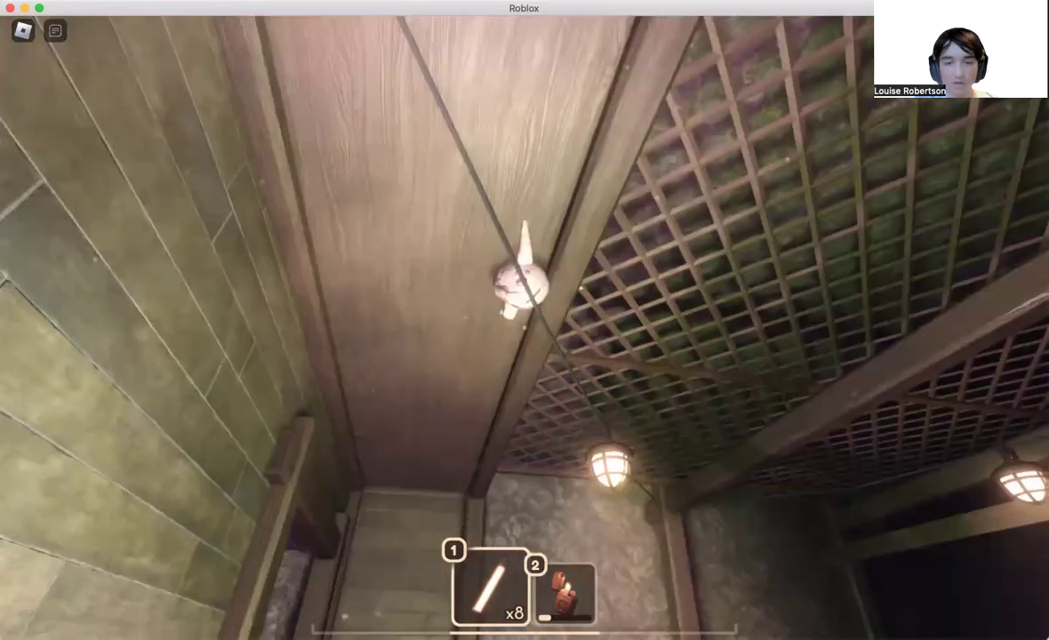
pyautogui.press('w')
pyautogui.press('w')
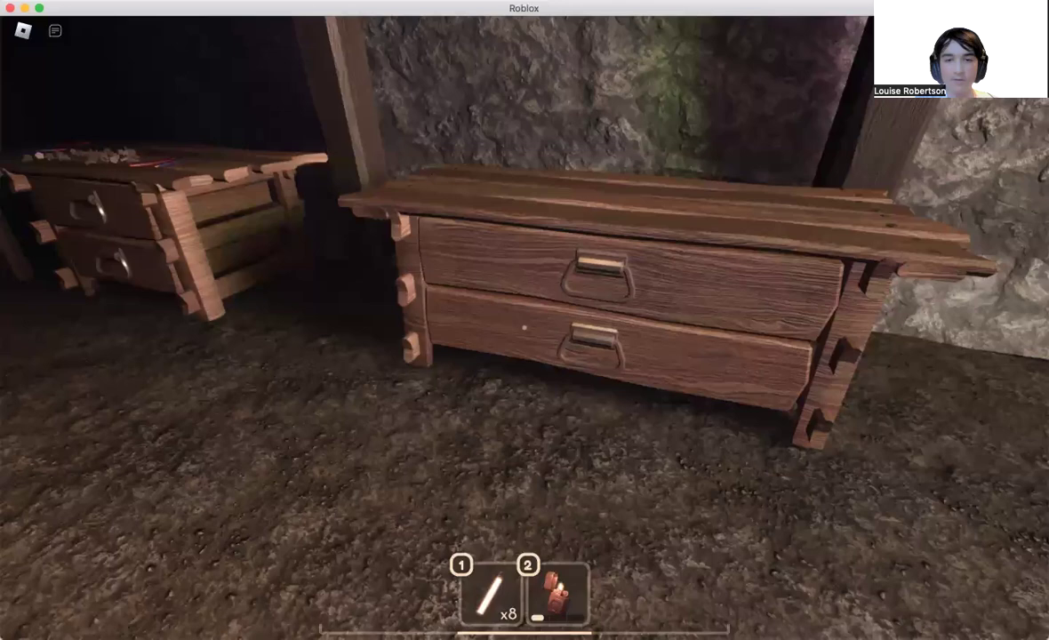
# - Collect the gold from the drawer and loot the workbench drawer
pyautogui.click(524, 327)
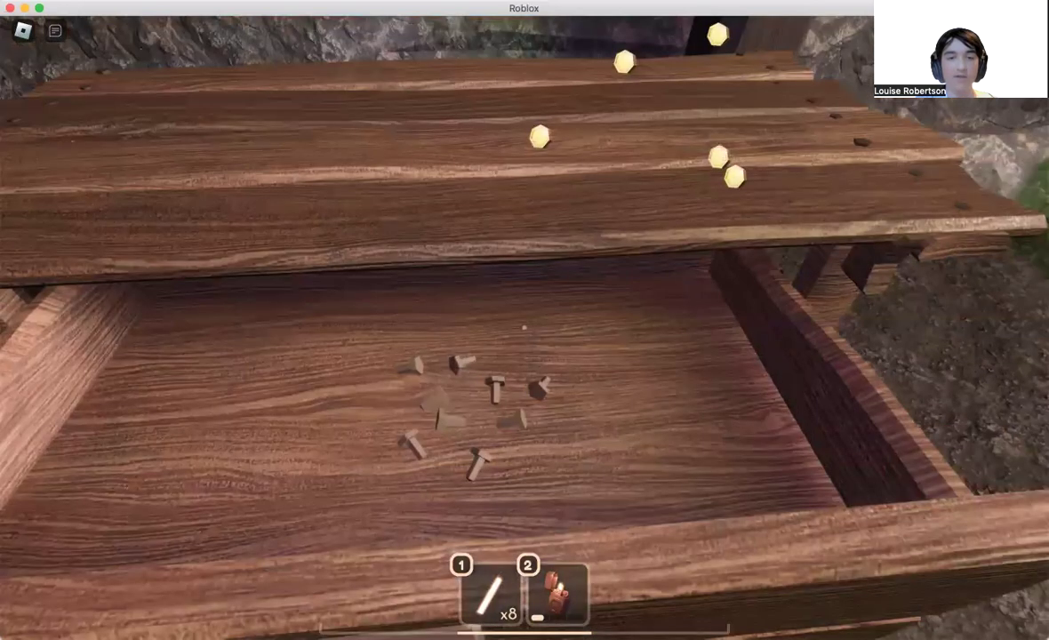
pyautogui.press('s')
pyautogui.press('a')
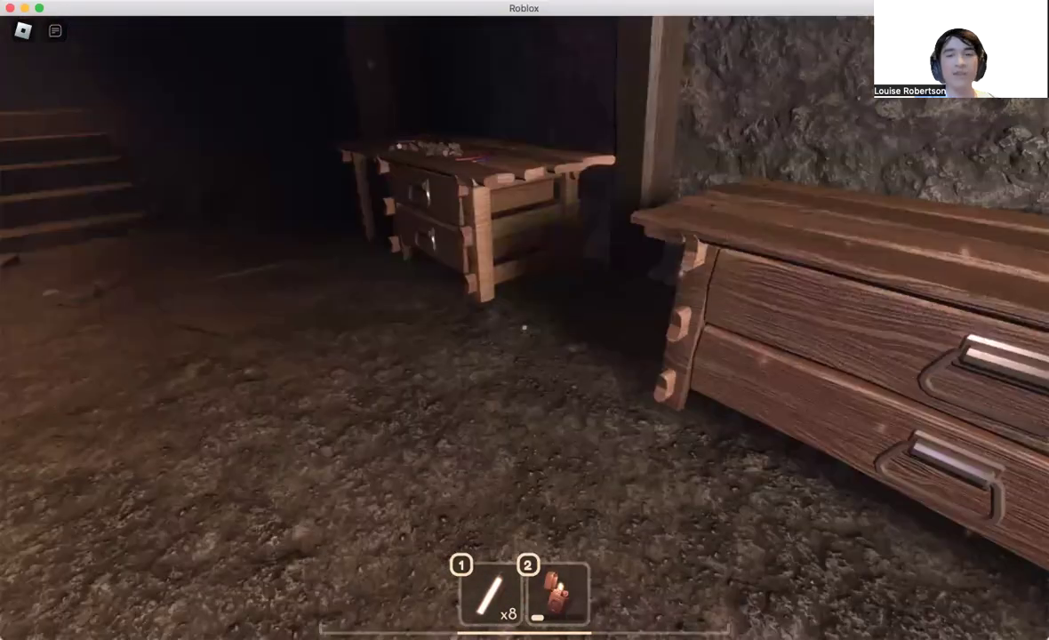
pyautogui.press('w')
pyautogui.press('e')
pyautogui.press('e')
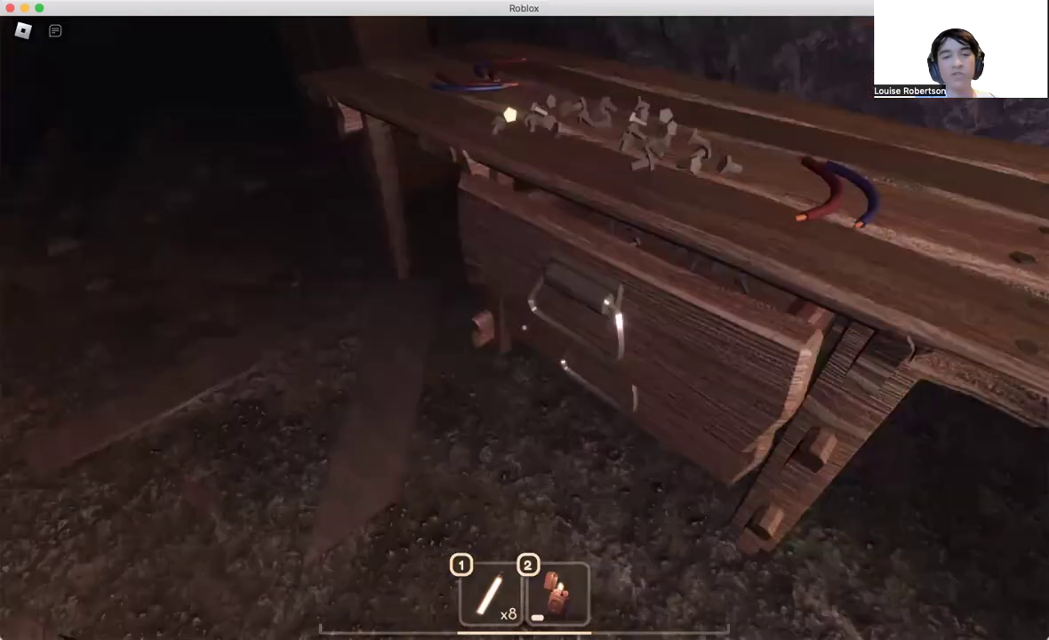
# - Open the metal locker beside the workbench and grab its item
pyautogui.press('a')
pyautogui.press('w')
pyautogui.press('e')
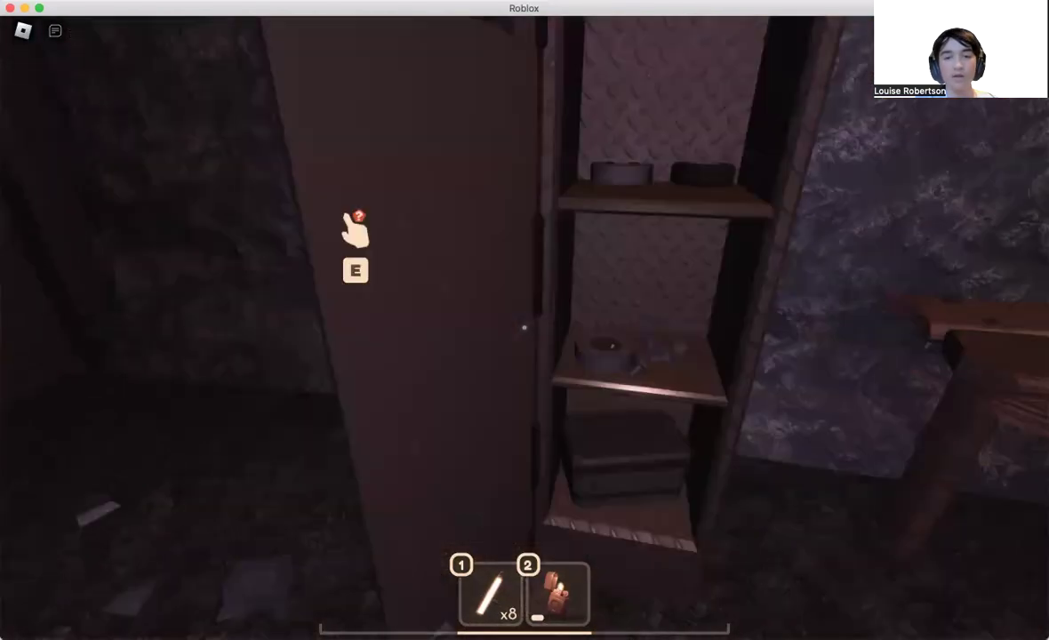
pyautogui.press('e')
pyautogui.press('e')
pyautogui.press('s')
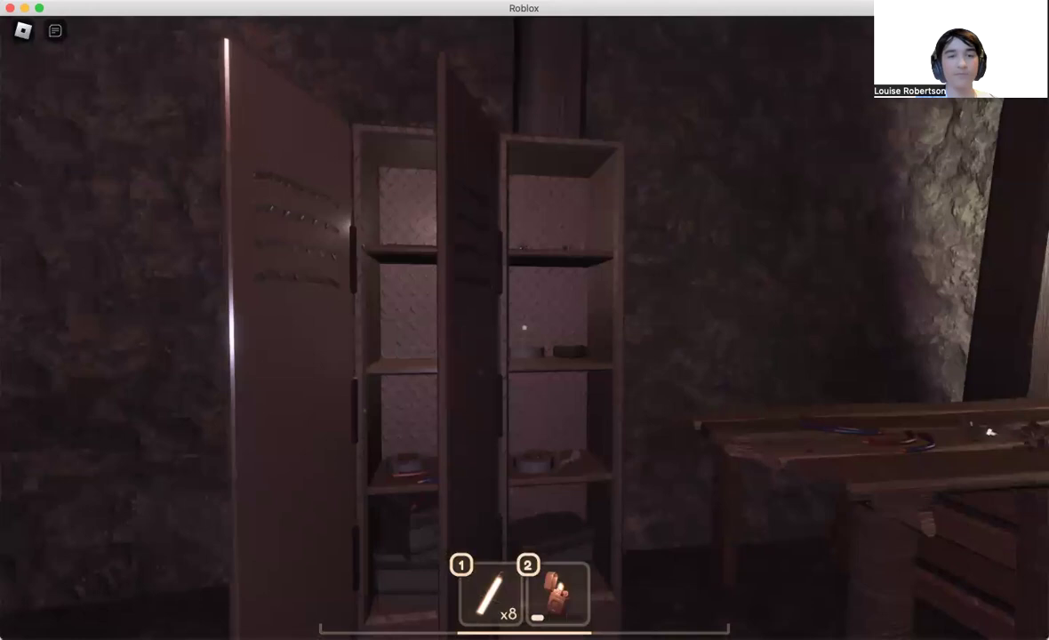
pyautogui.press('w')
pyautogui.press('e')
# - Look around the lattice-ceiling room, then walk past the lockers to the wooden workbench
pyautogui.moveTo(525, 329); pyautogui.dragTo(267, 267)
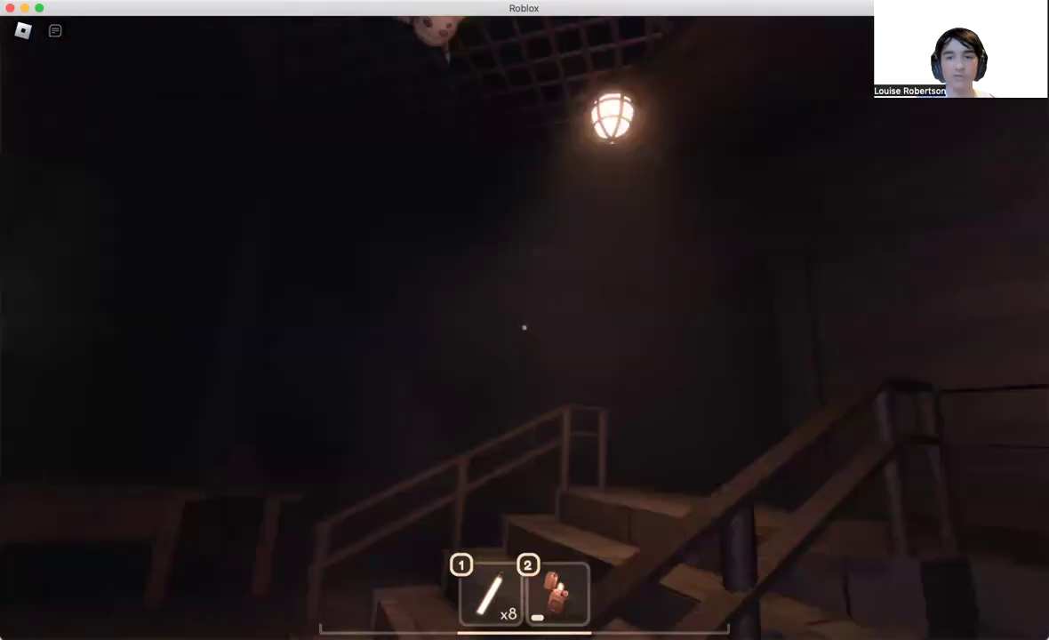
pyautogui.moveTo(525, 329); pyautogui.dragTo(525, 178)
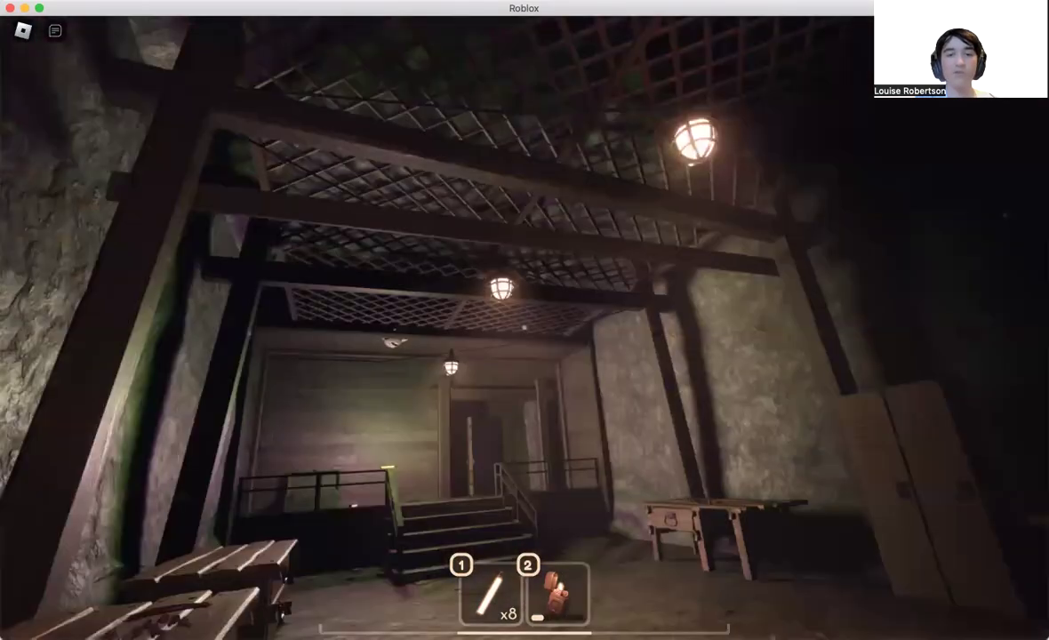
pyautogui.moveTo(525, 320); pyautogui.dragTo(622, 445)
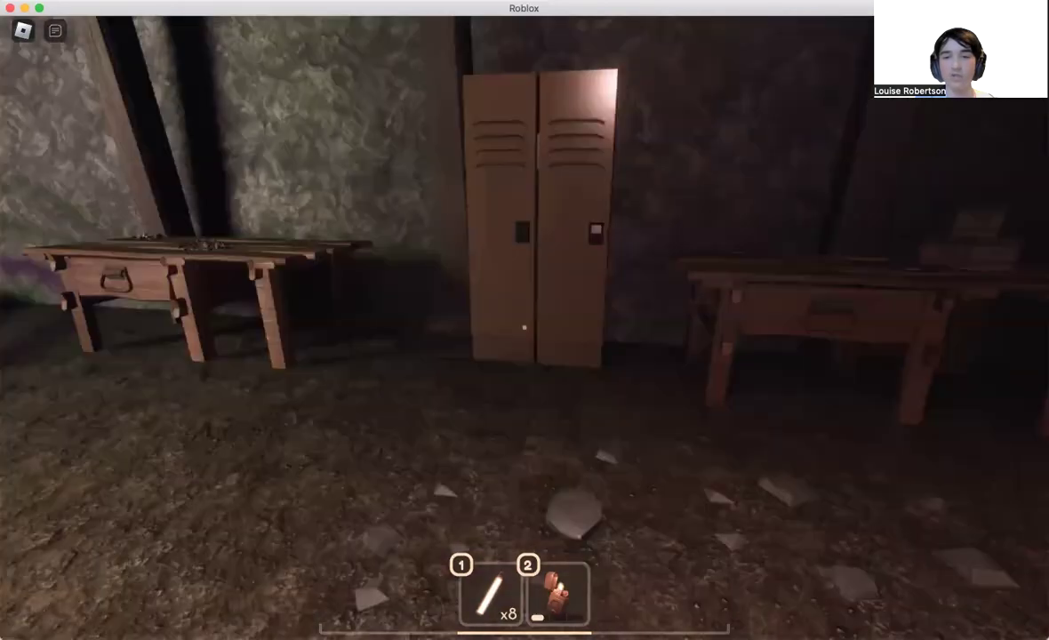
pyautogui.press('w')
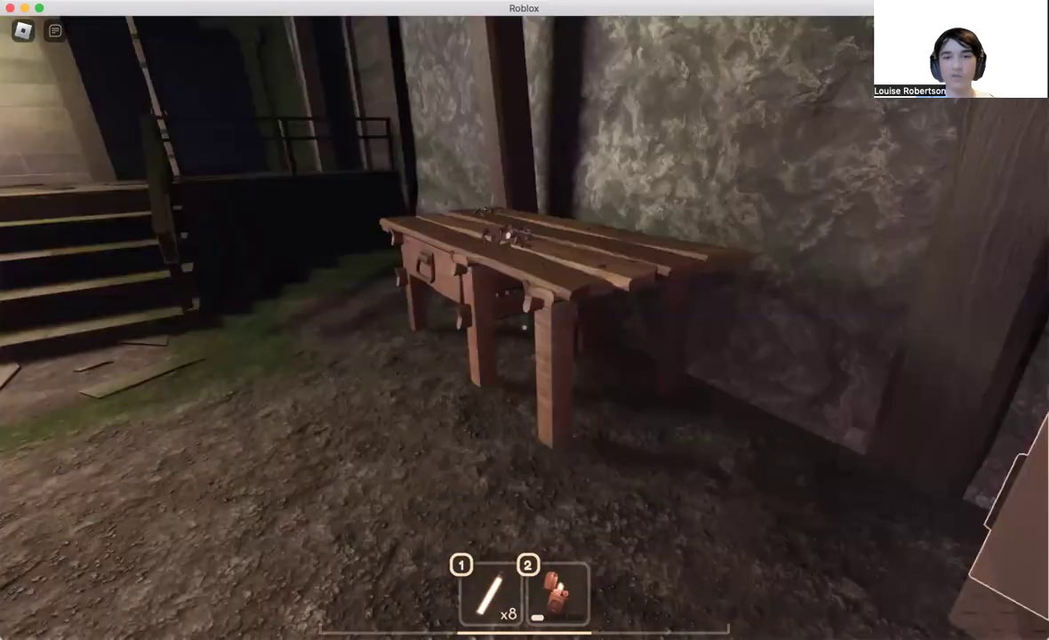
pyautogui.press('w')
pyautogui.press('w')
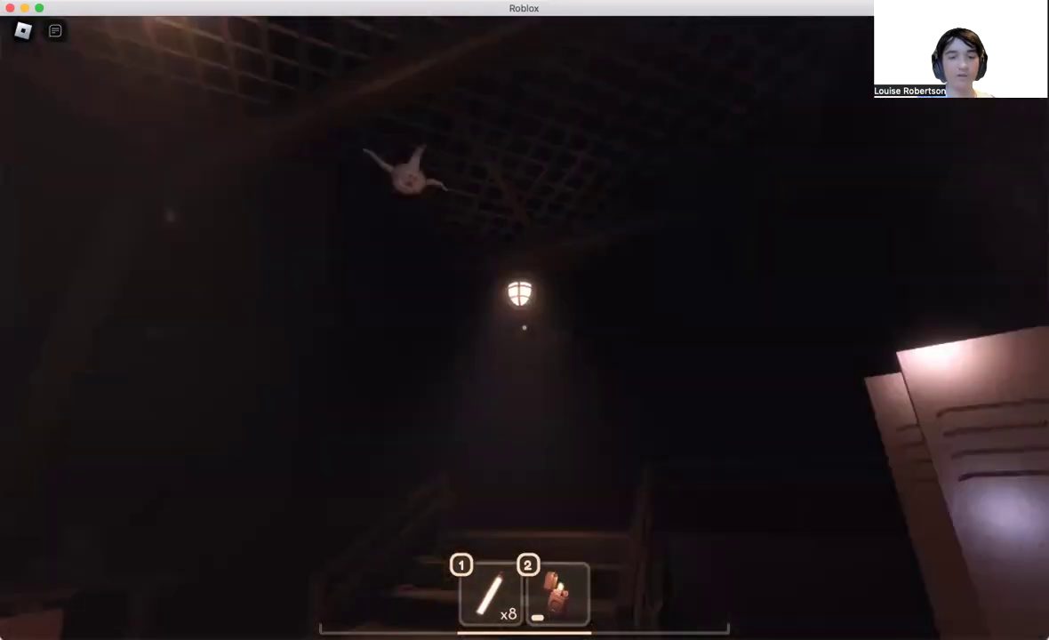
# - Throw one glowstick to light the mossy room, then switch to the flashlight facing the doorway
pyautogui.press('1')
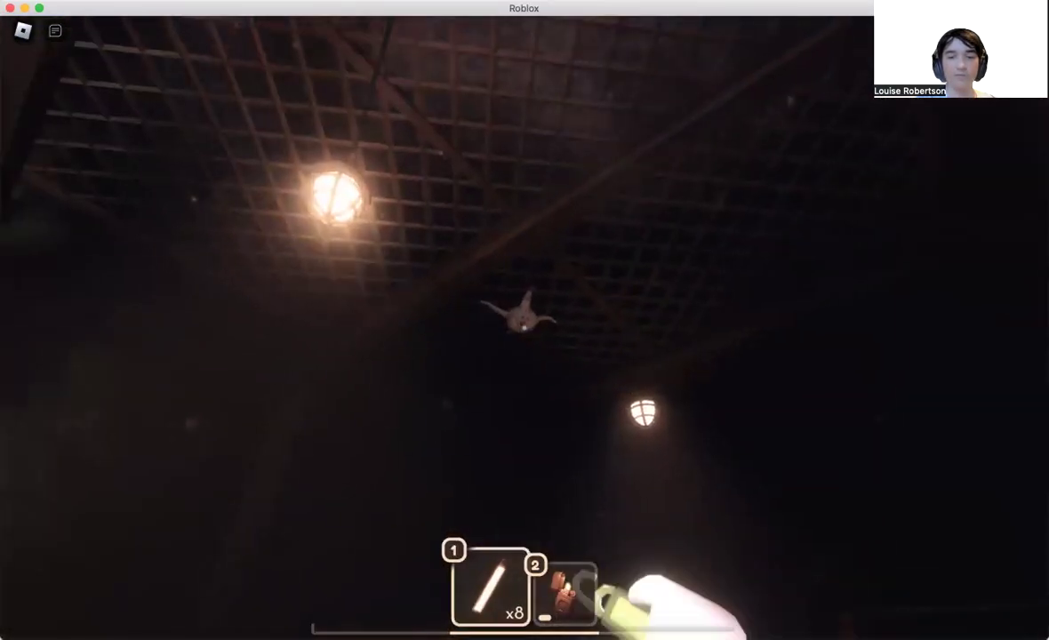
pyautogui.click(524, 320)
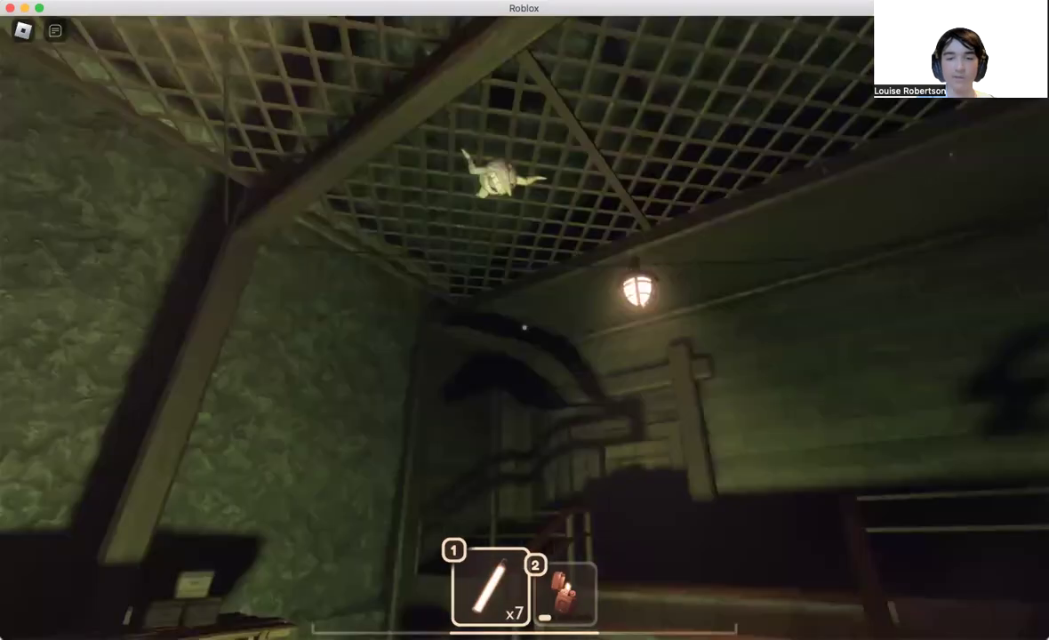
pyautogui.press('w')
pyautogui.press('2')
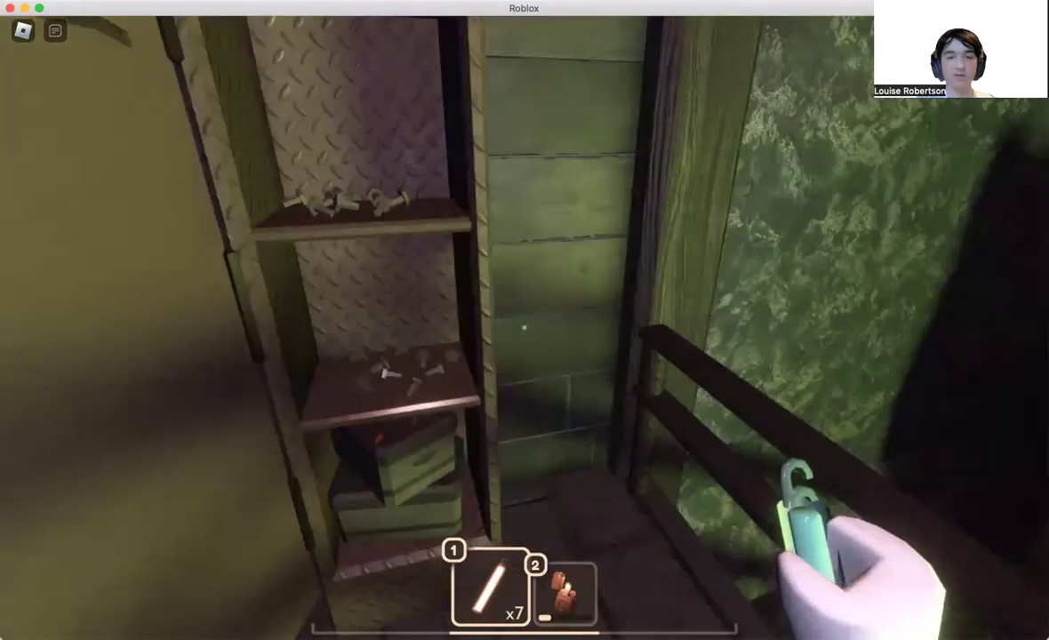
pyautogui.press('1')
# - Walk through the doorway and past the lattice gate down the long lantern-lit corridor
pyautogui.press('w')
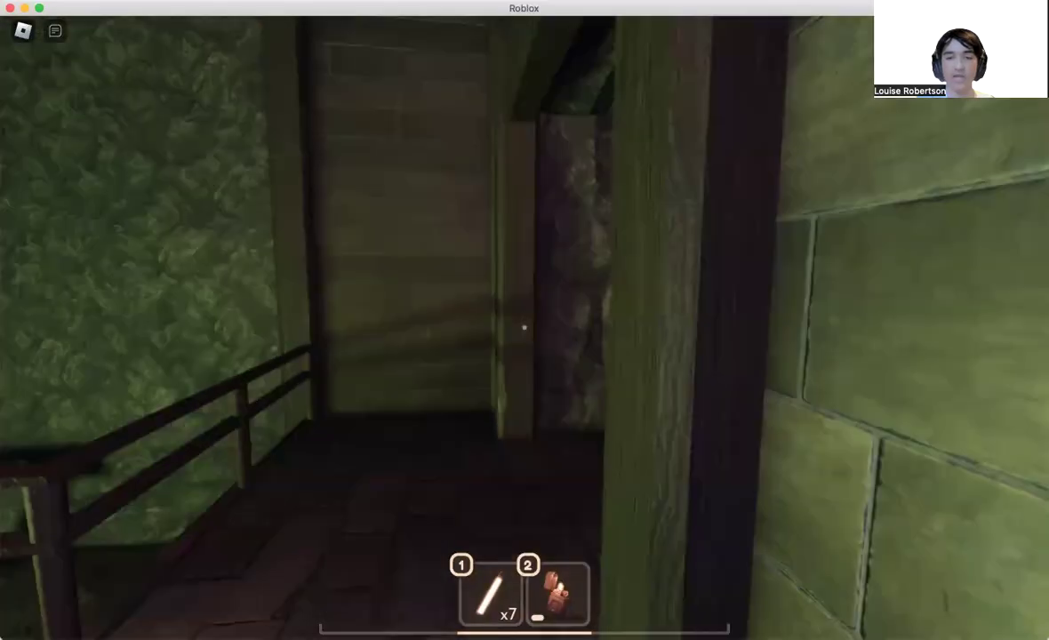
pyautogui.press('w')
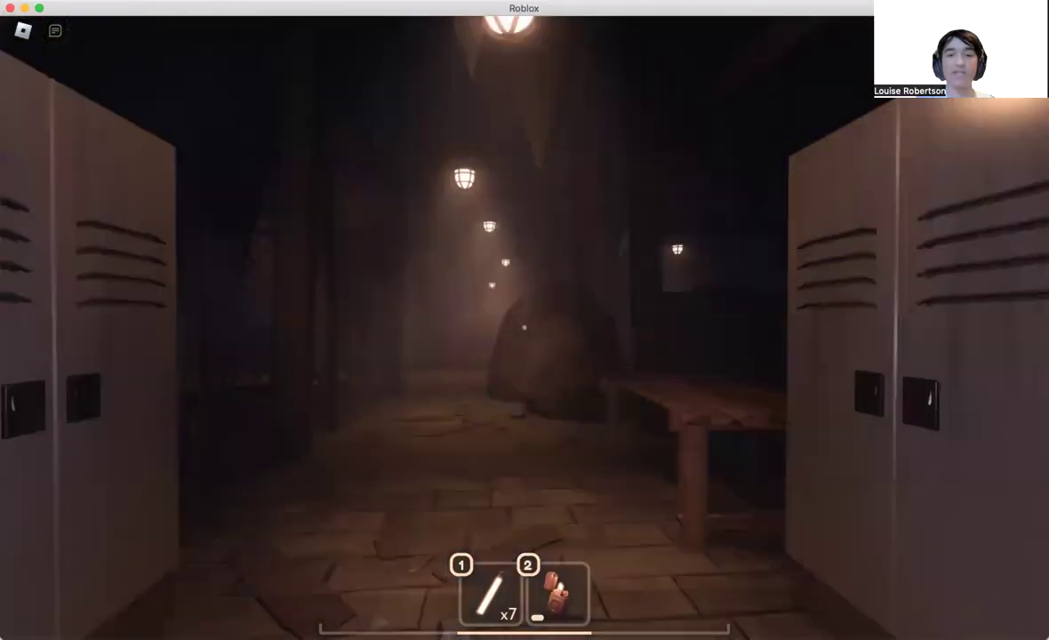
pyautogui.press('w')
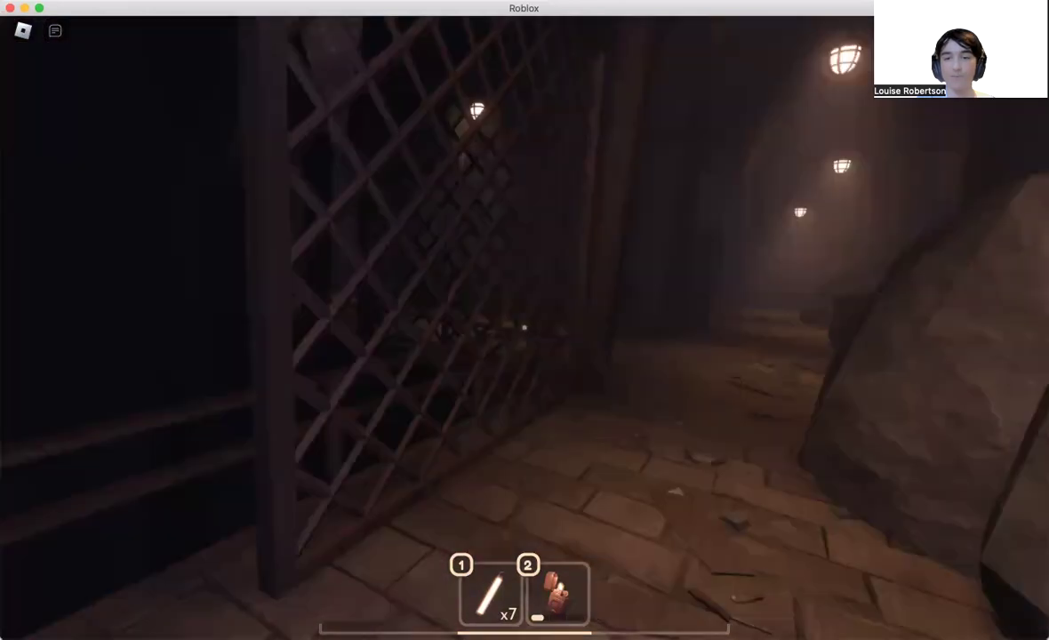
pyautogui.press('w')
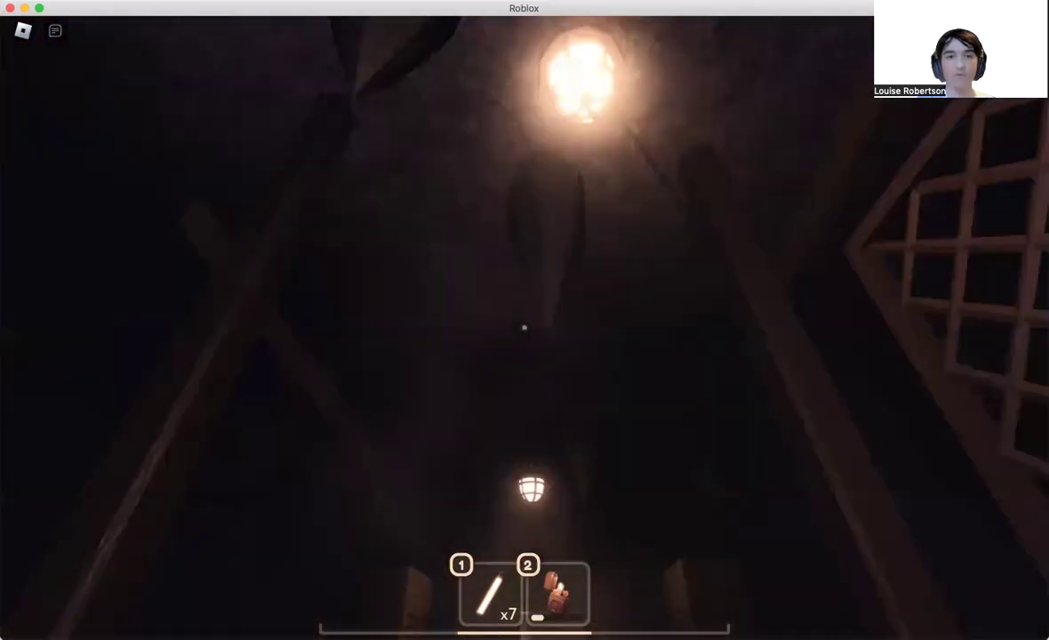
pyautogui.press('w')
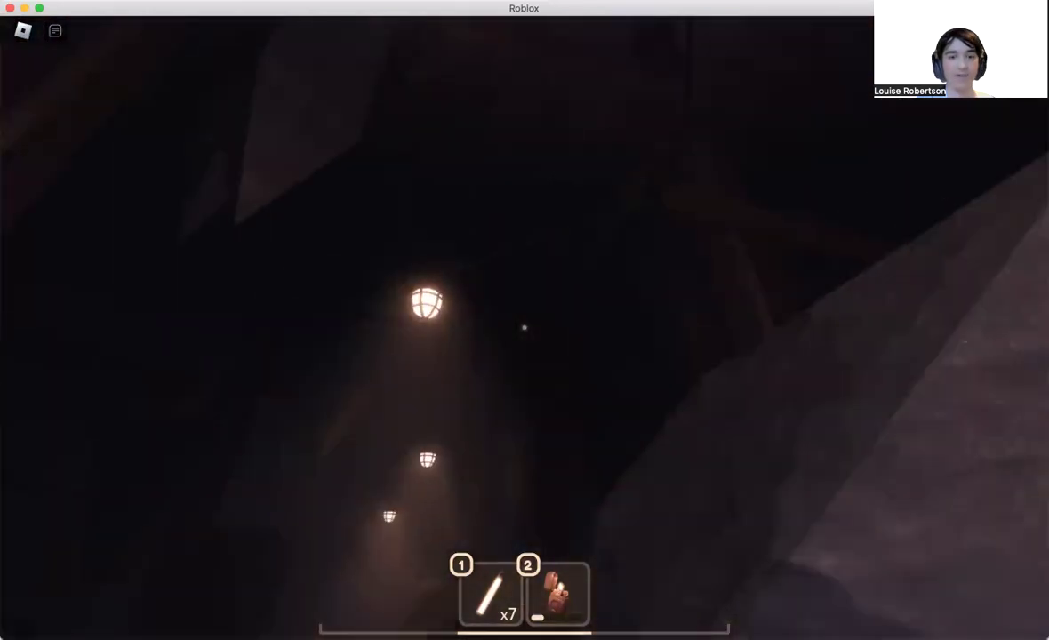
pyautogui.press('w')
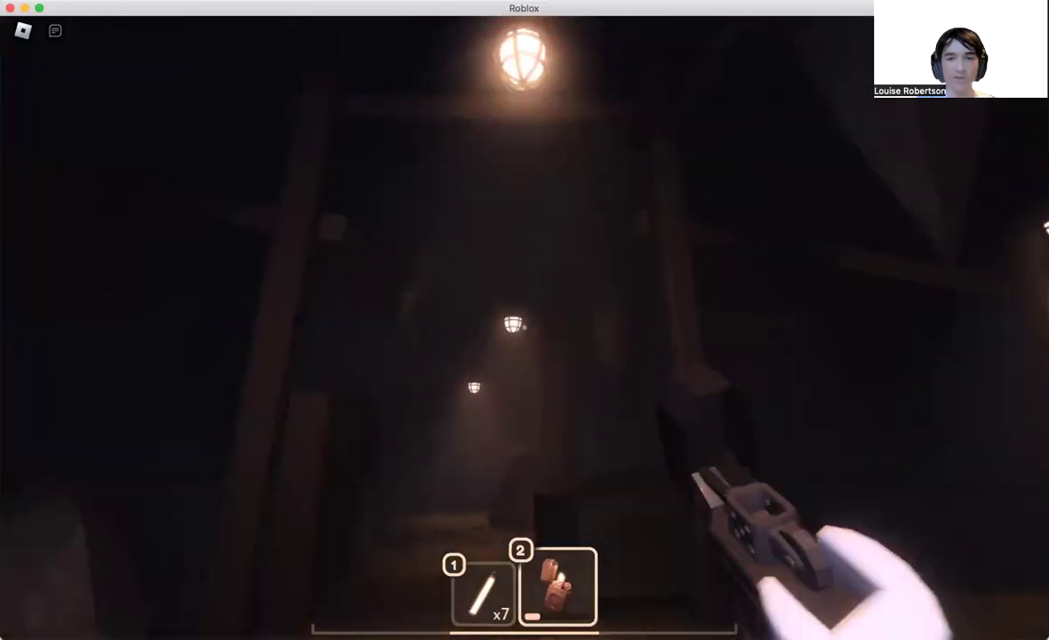
pyautogui.press('w')
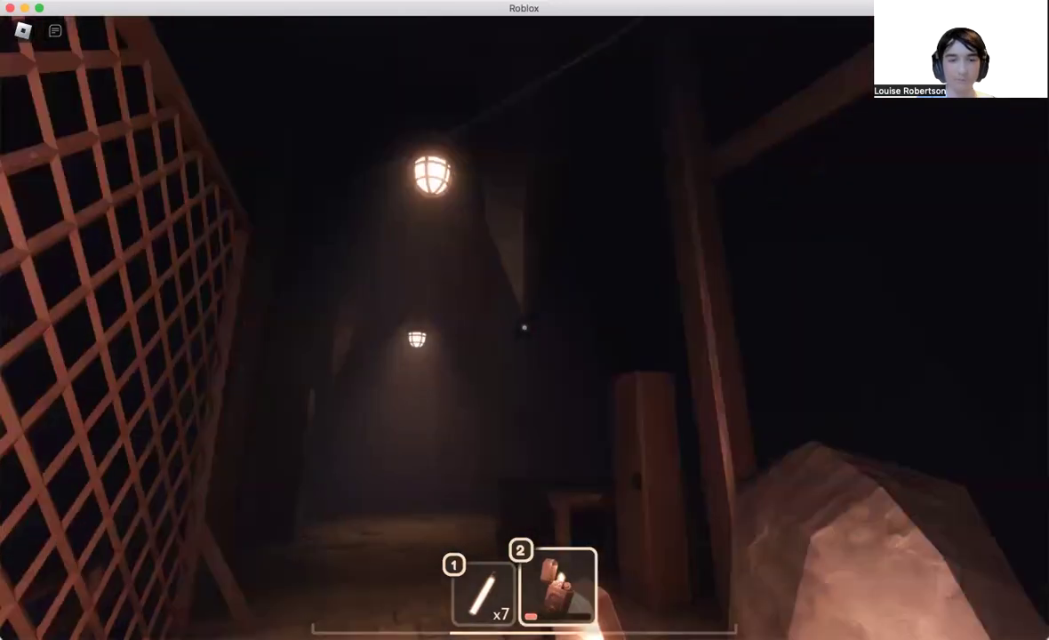
# - Take the coin from the locker, check the workbench drawer, and head back toward a locker
pyautogui.press('w')
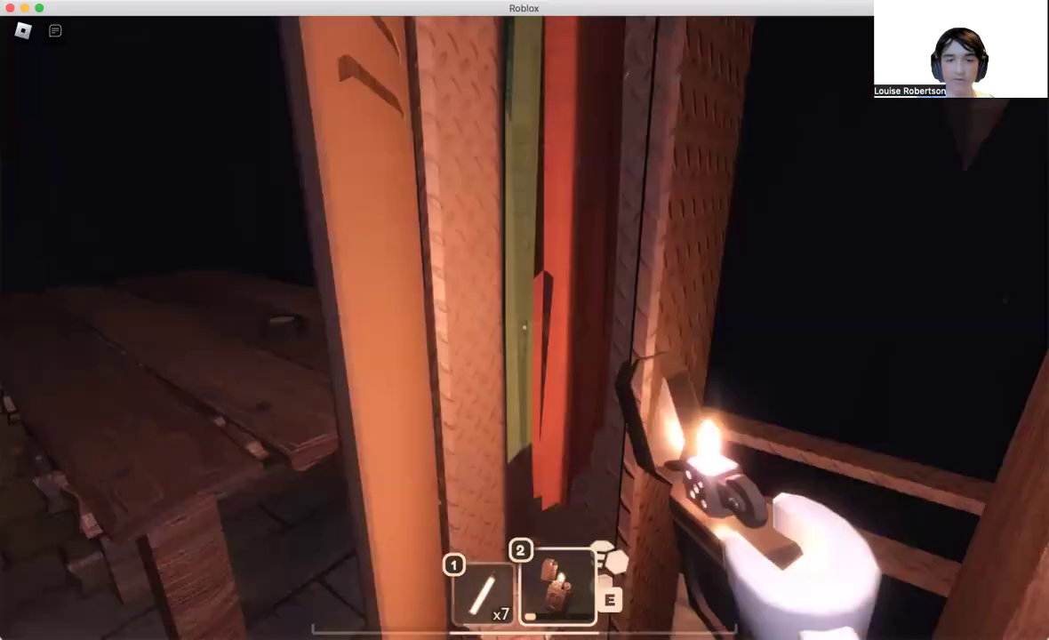
pyautogui.press('e')
pyautogui.press('e')
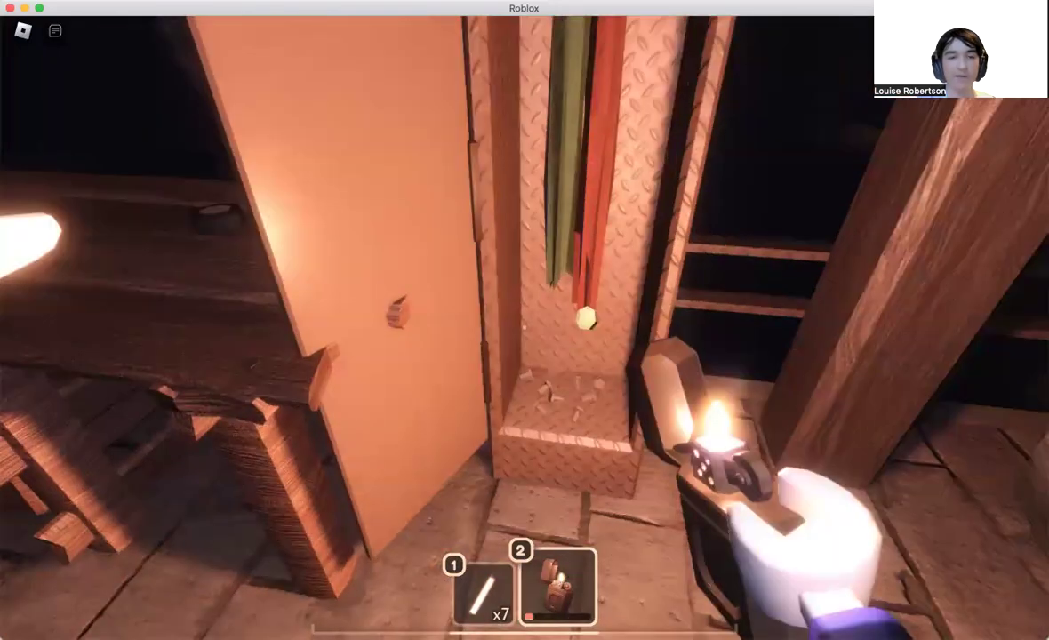
pyautogui.press('w')
pyautogui.press('e')
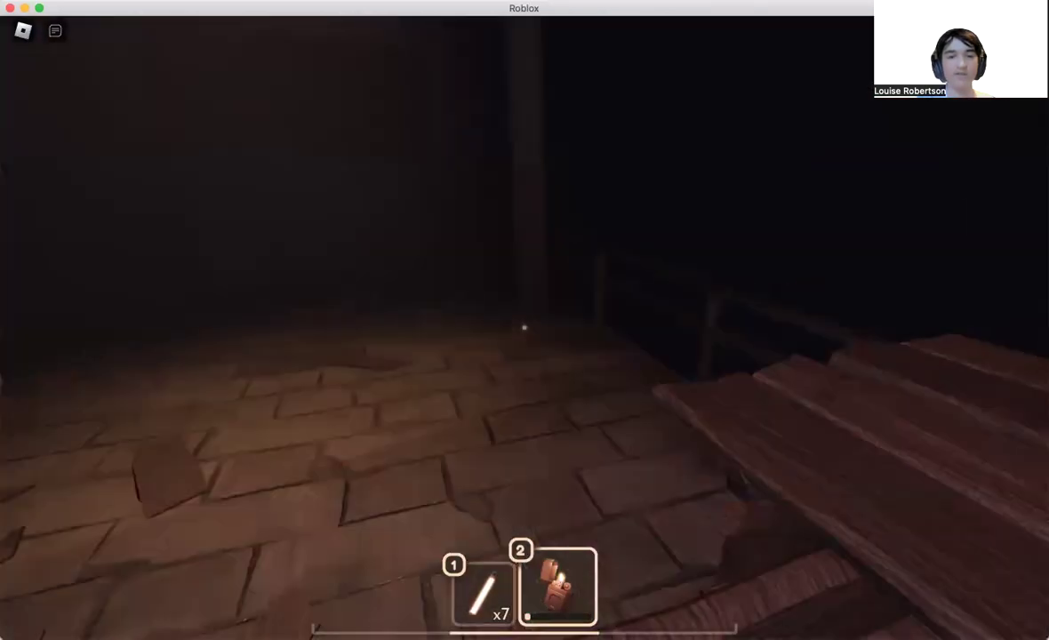
pyautogui.press('w')
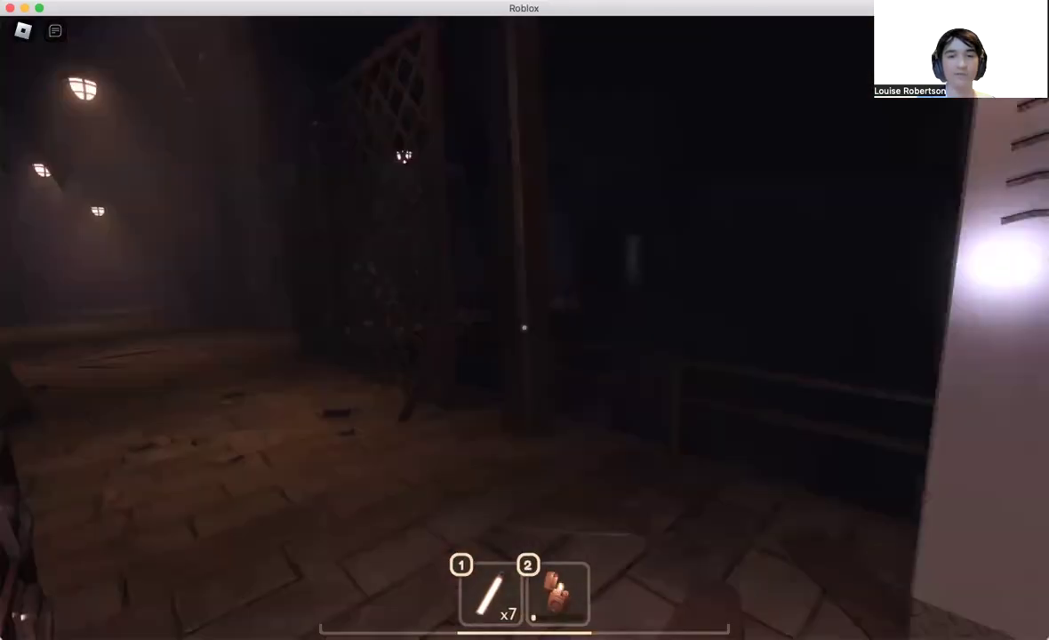
# - Walk down the hallway past door 0122 and open the lockers to check them
pyautogui.press('w')
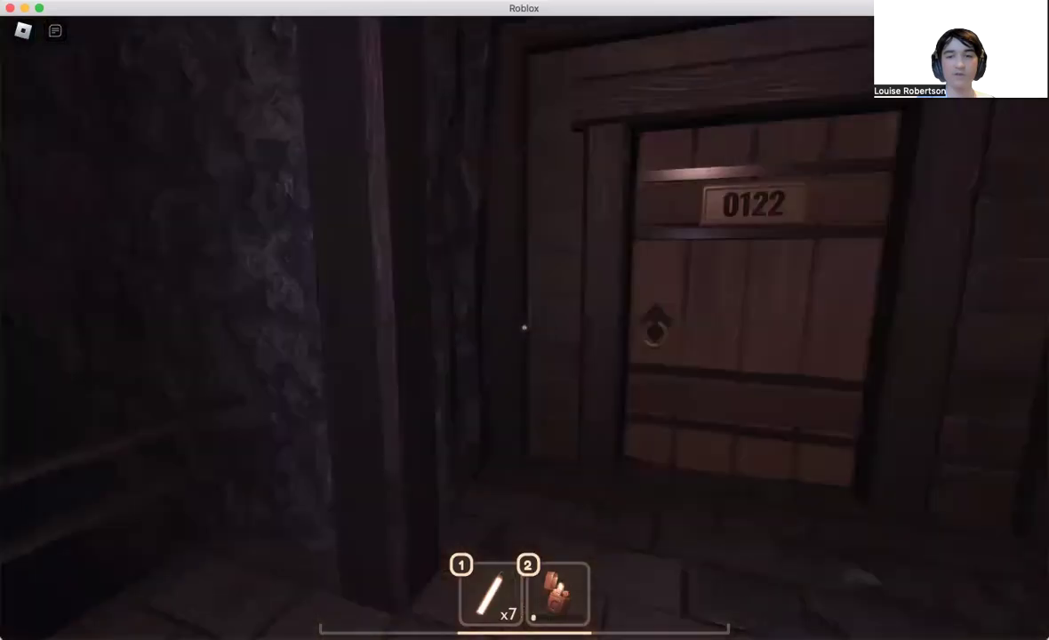
pyautogui.press('w')
pyautogui.press('w')
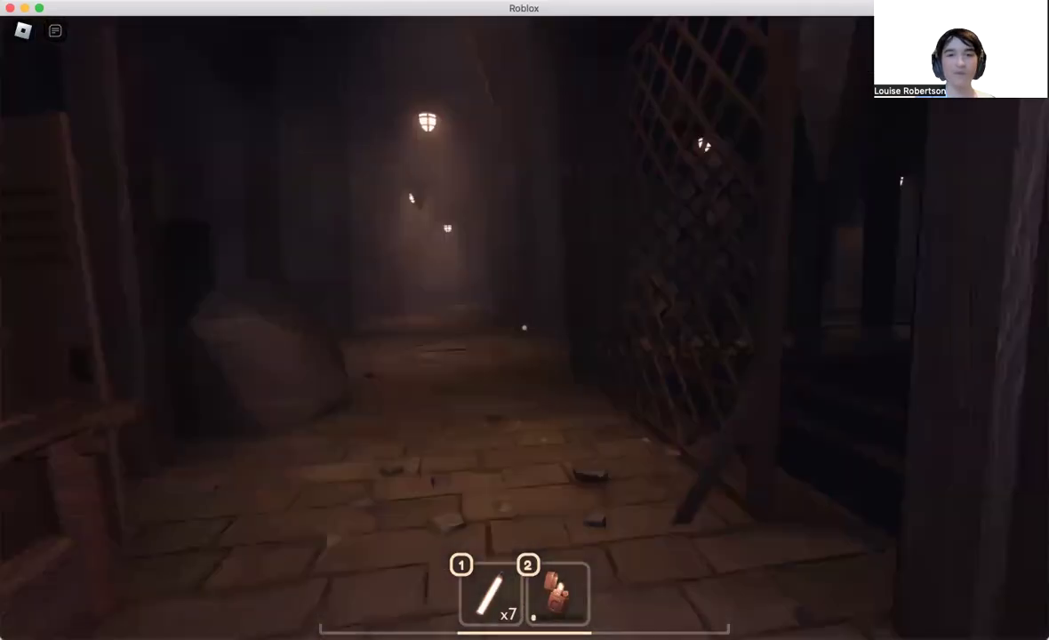
pyautogui.press('w')
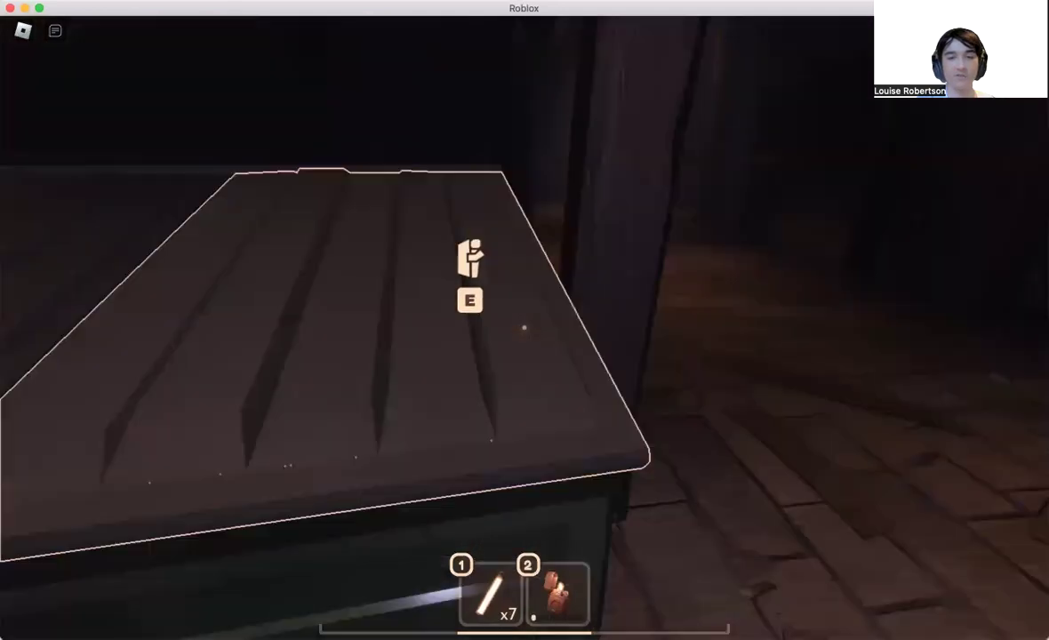
pyautogui.press('w')
pyautogui.press('w')
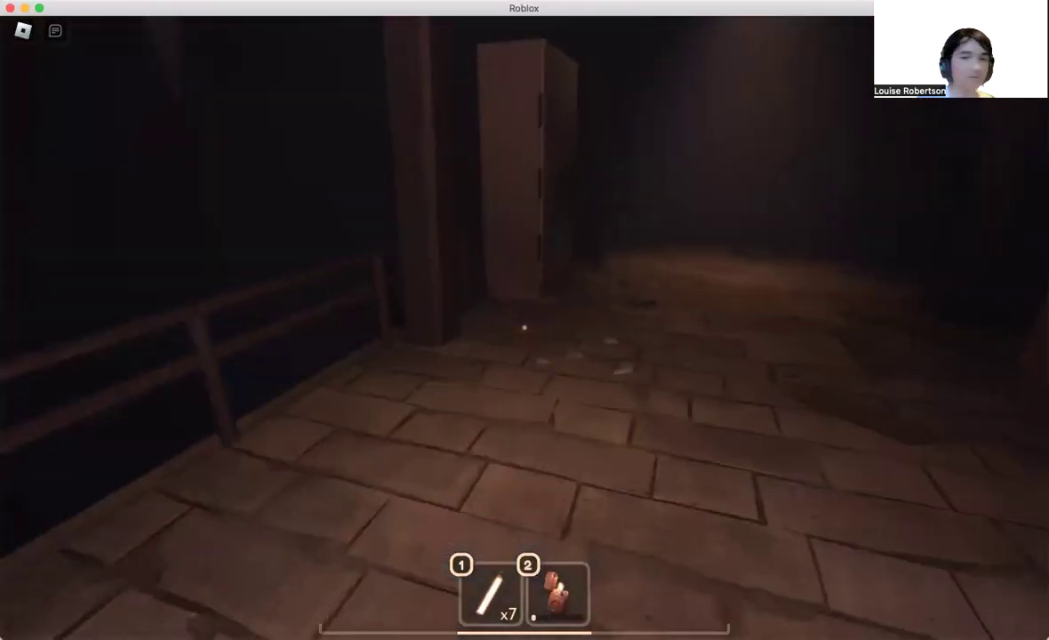
pyautogui.press('w')
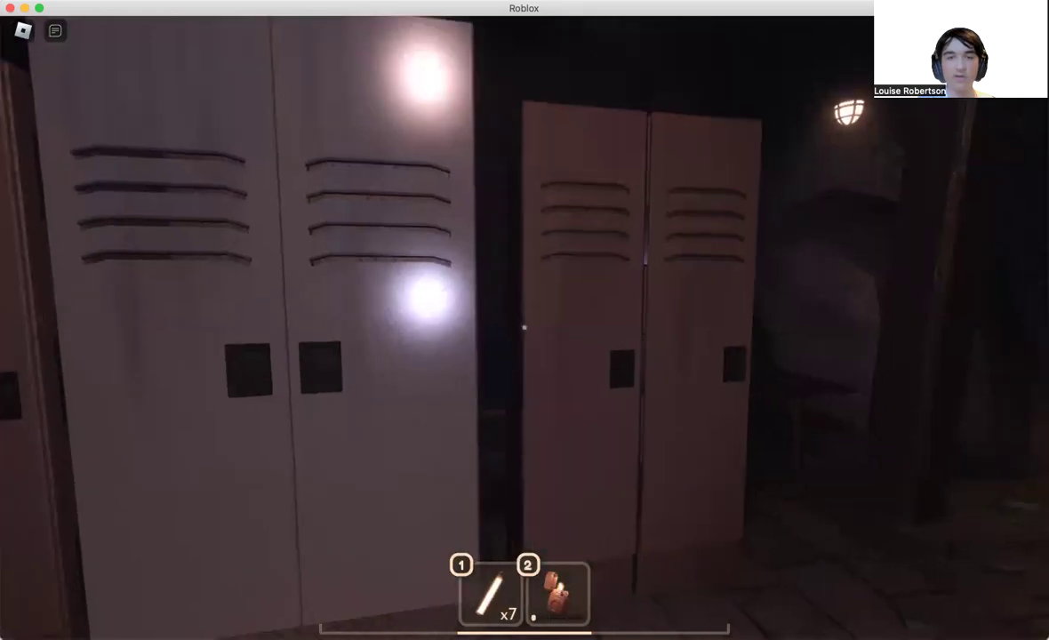
pyautogui.press('w')
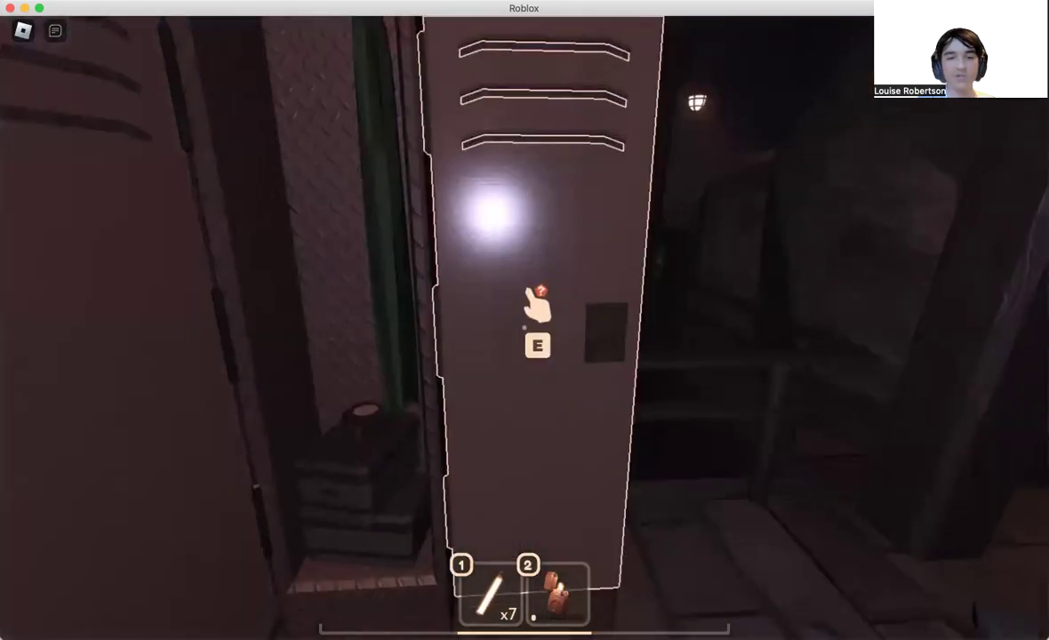
pyautogui.press('w')
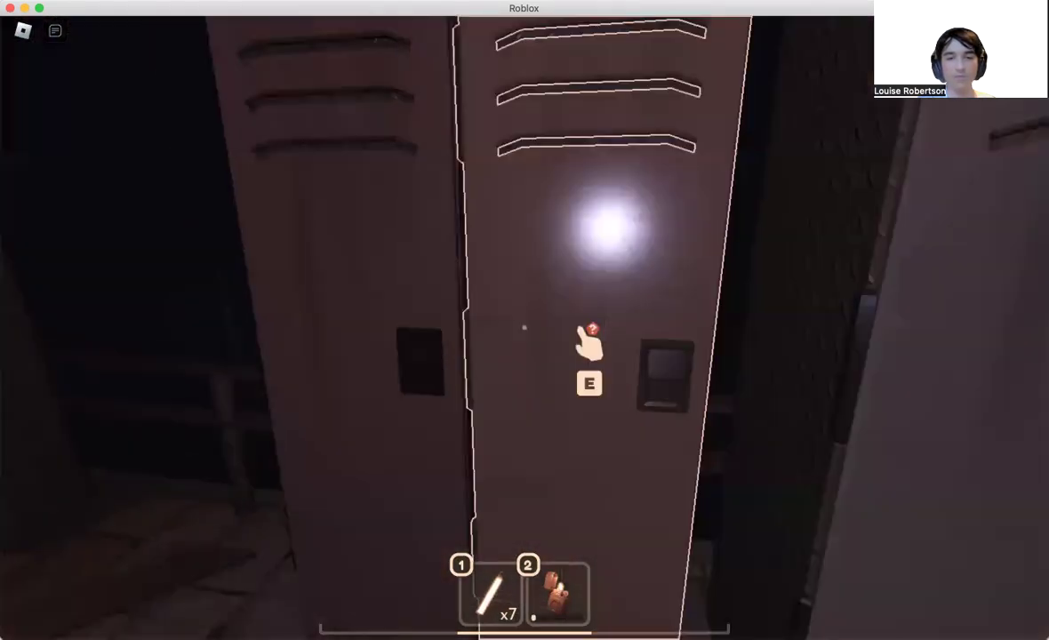
# - Head down the corridor through door 0123 into the very dark room
pyautogui.press('a')
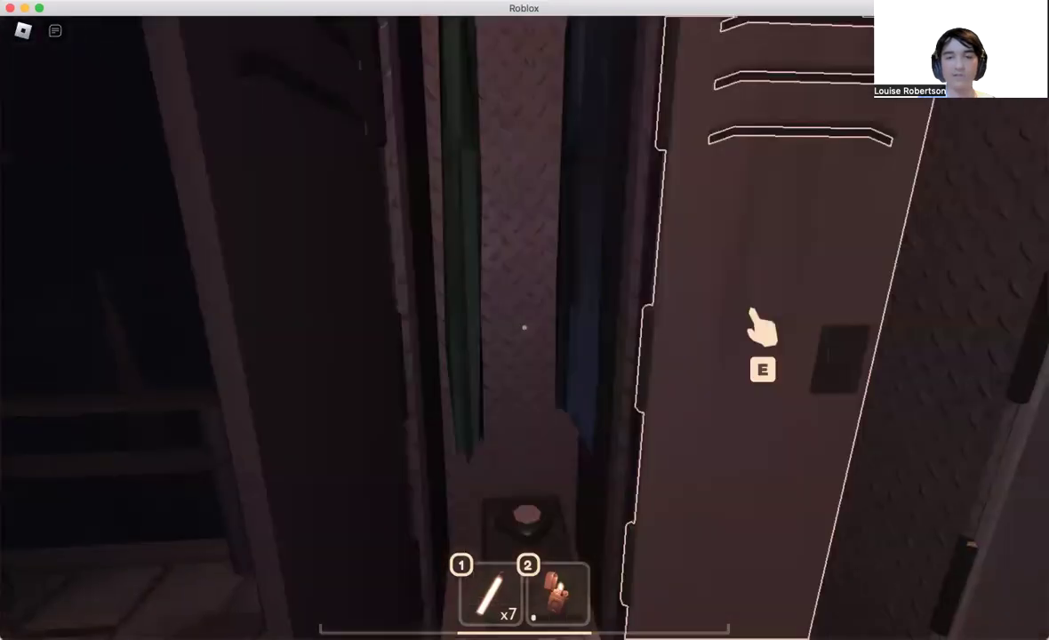
pyautogui.press('w')
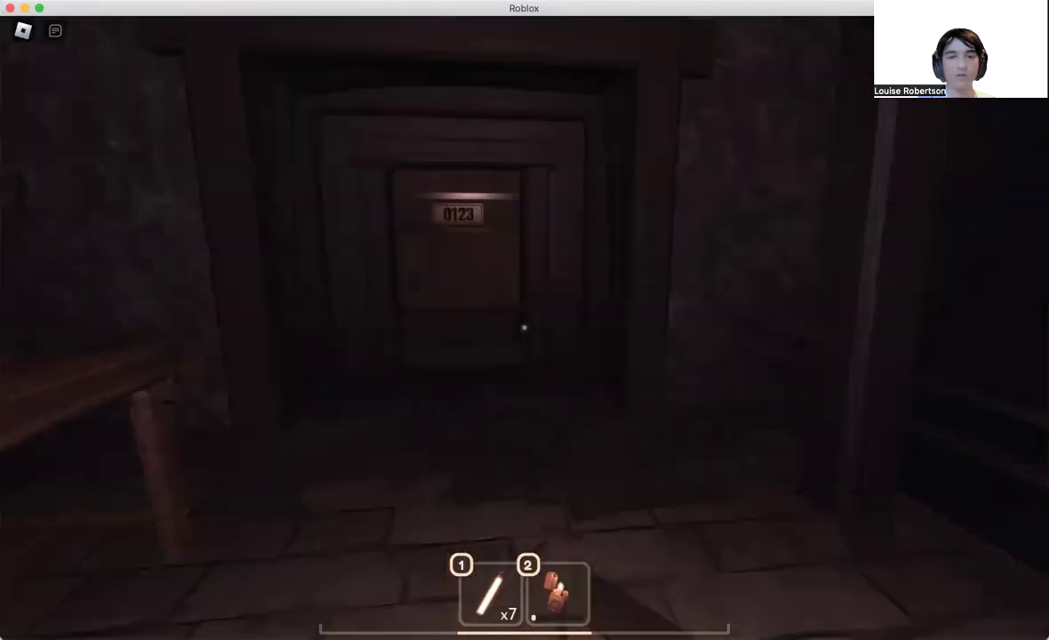
pyautogui.press('w')
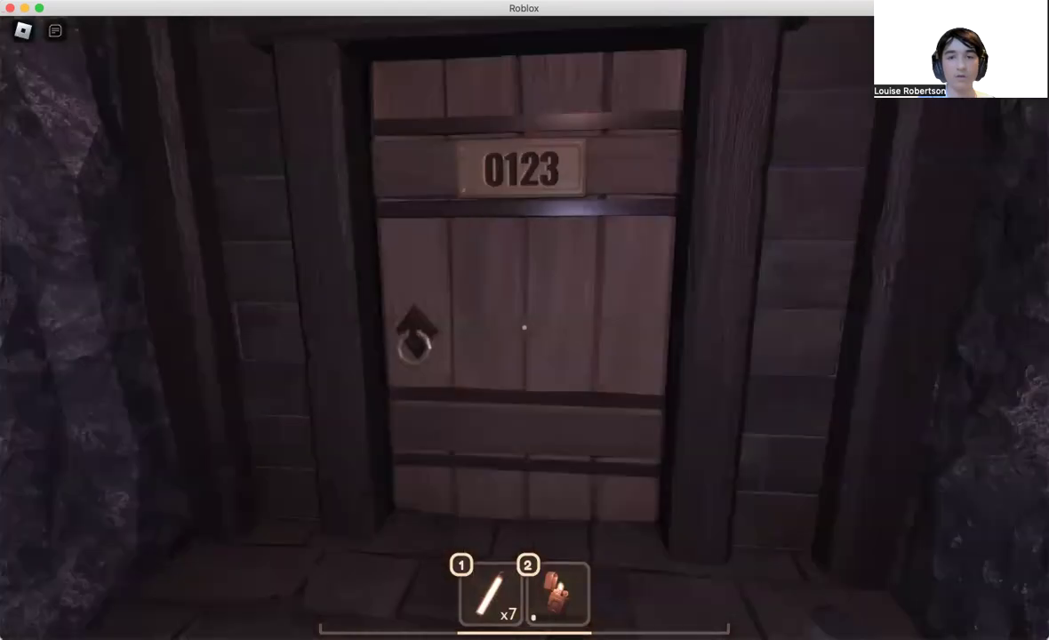
pyautogui.press('w')
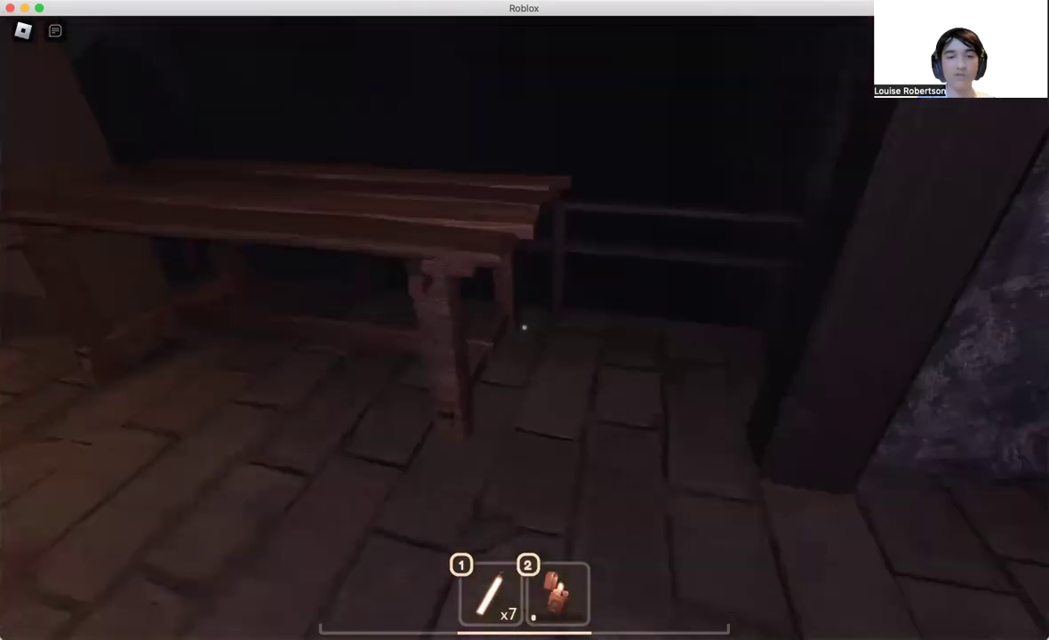
pyautogui.press('w')
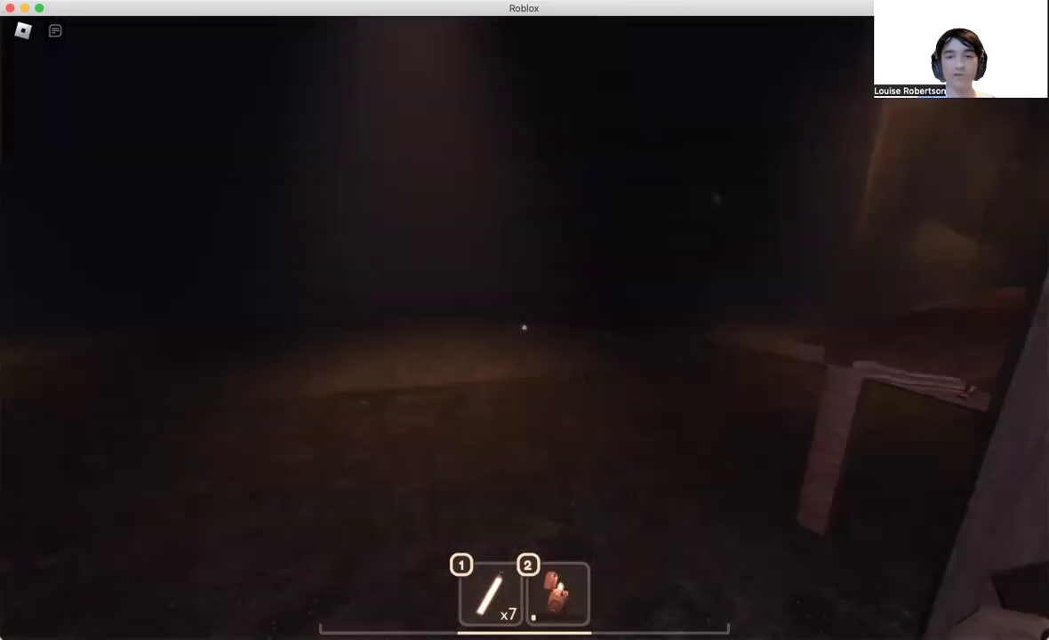
# - Leave door 0123 behind and walk the lit corridor into the cave passage
pyautogui.press('a')
pyautogui.press('w')
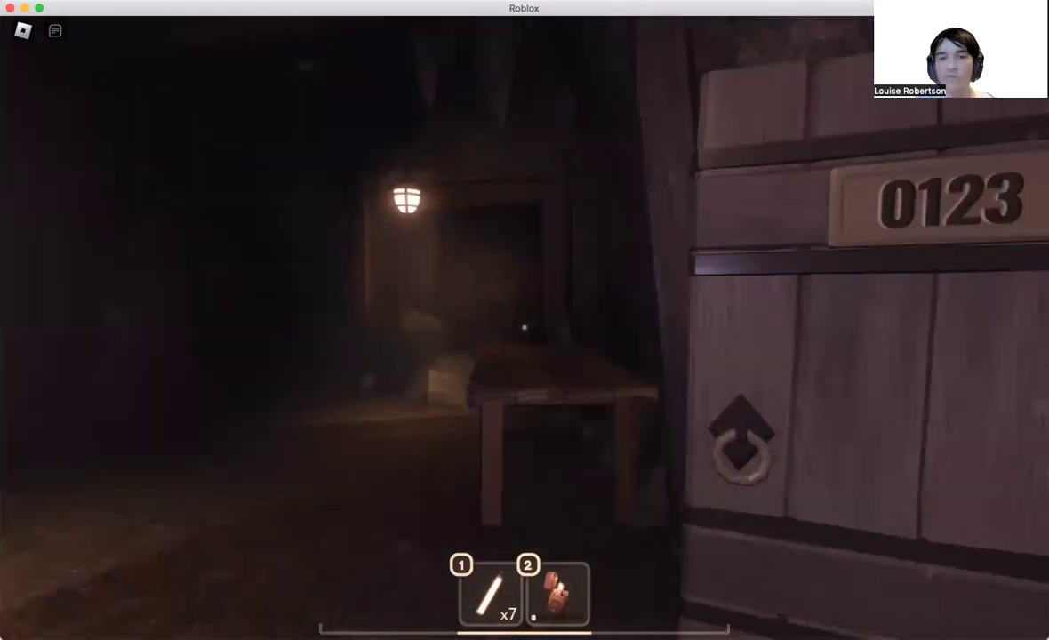
pyautogui.press('w')
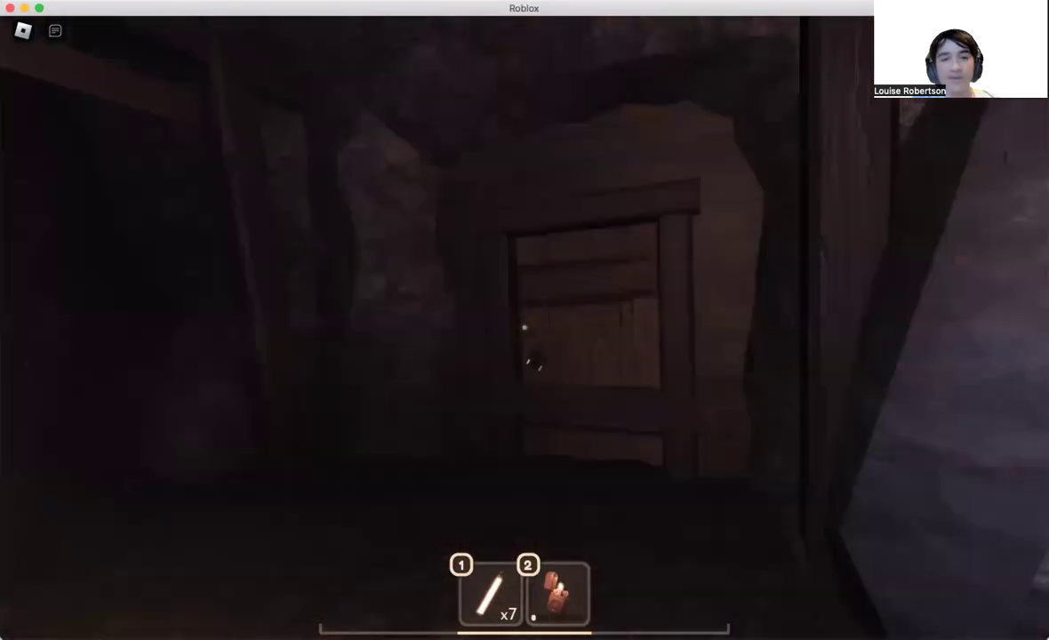
pyautogui.press('w')
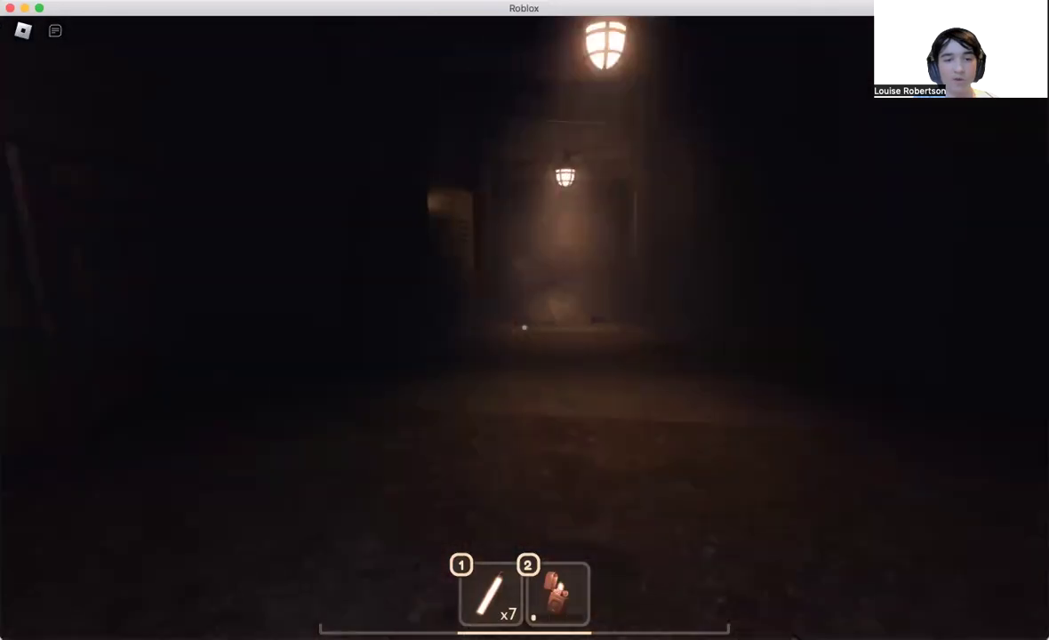
pyautogui.press('w')
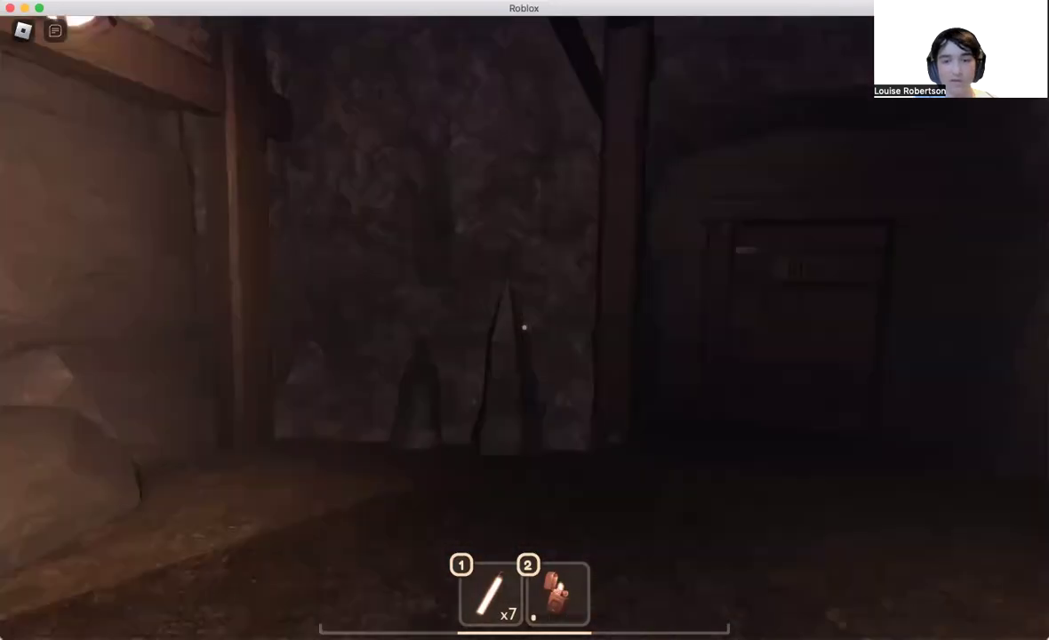
# - Pass through door 0124 and the dark corridor past the wooden door with a knocker
pyautogui.press('w')
pyautogui.press('s')
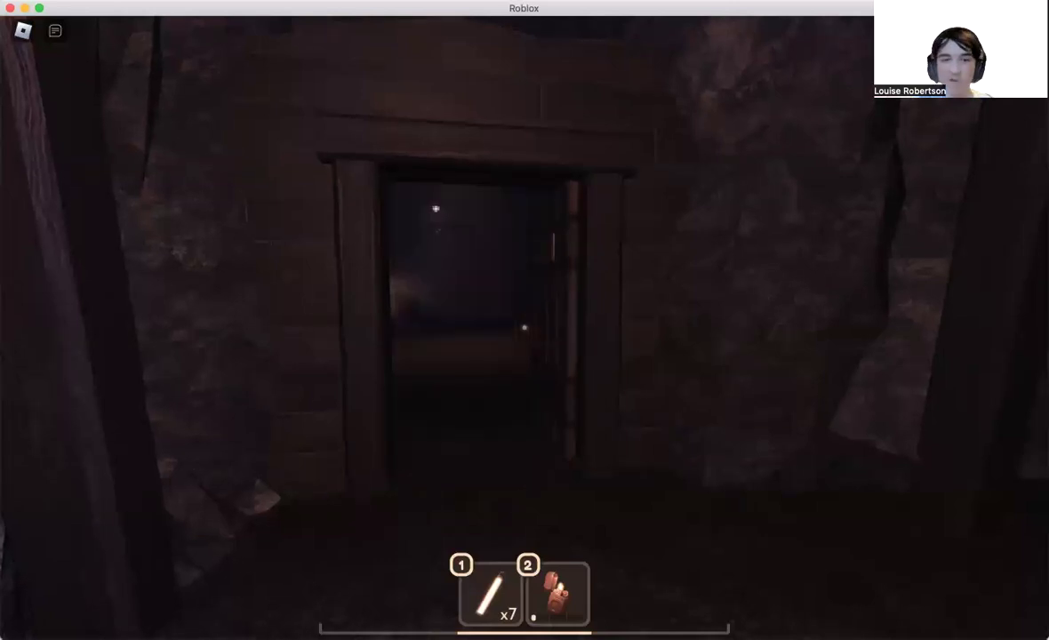
pyautogui.press('w')
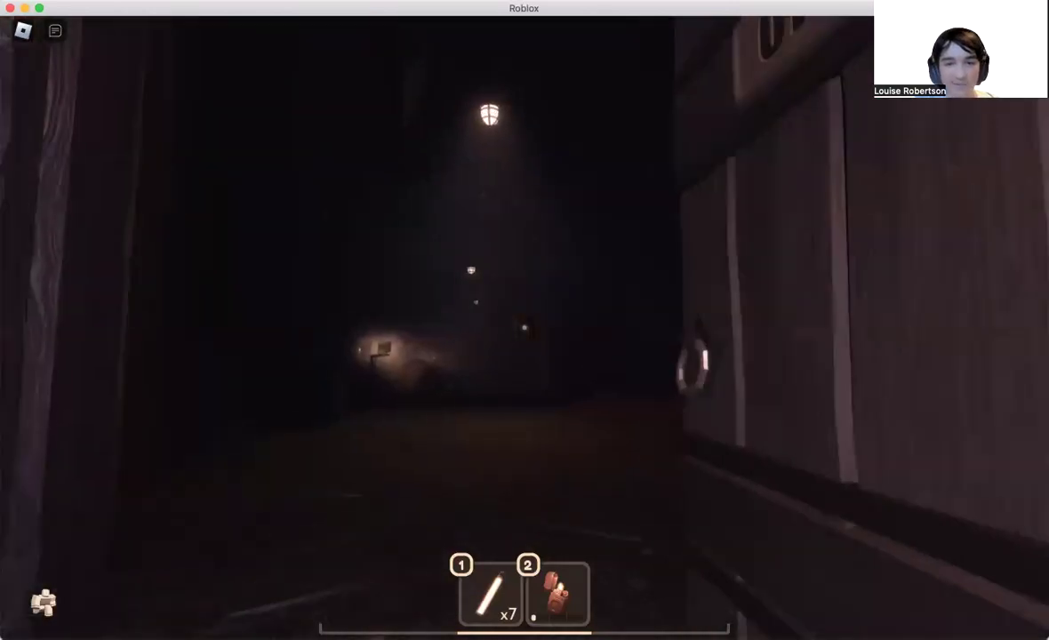
pyautogui.press('w')
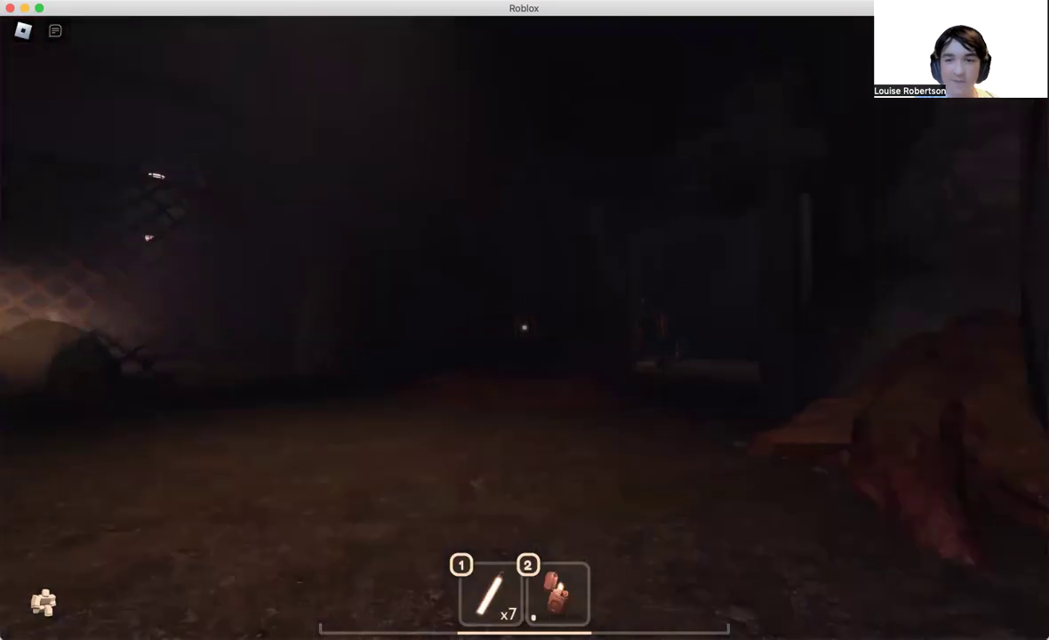
pyautogui.press('s')
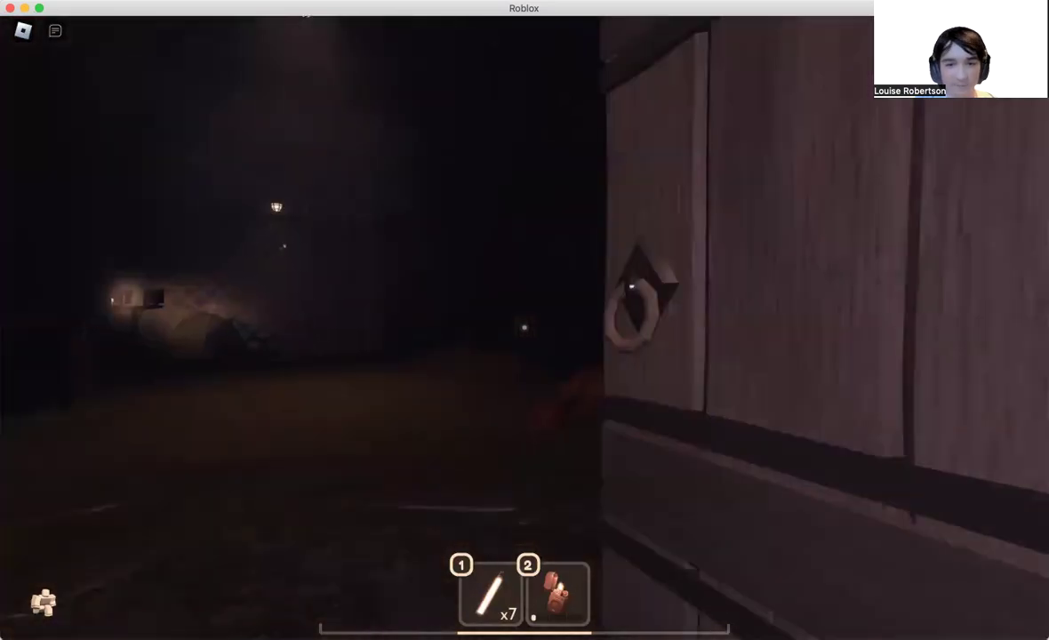
# - Back away from the glowing moon portal and look around the dark room
pyautogui.press('s')
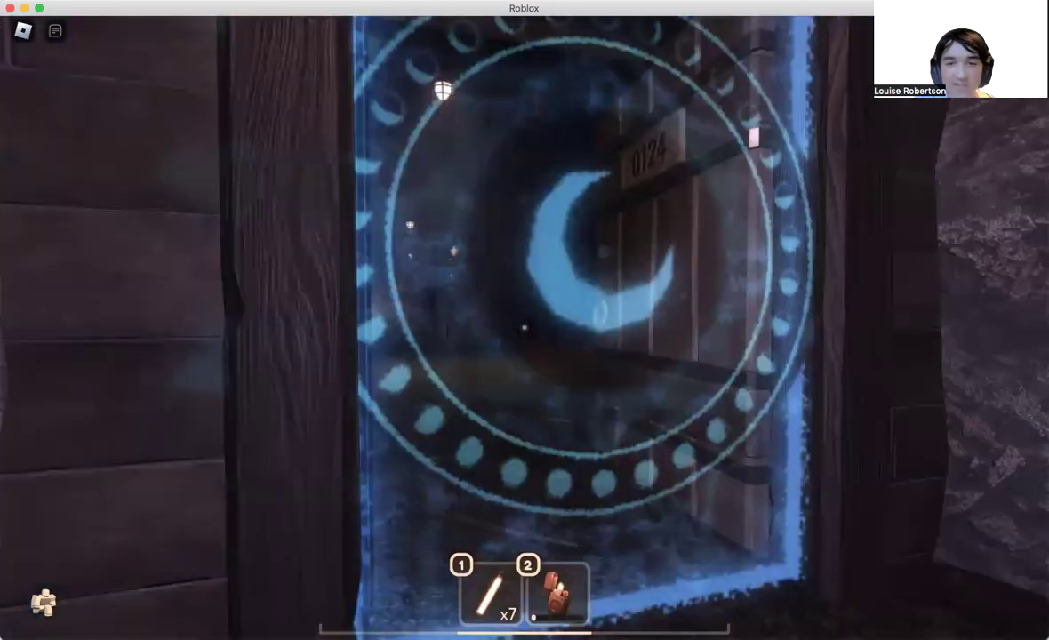
pyautogui.press('s')
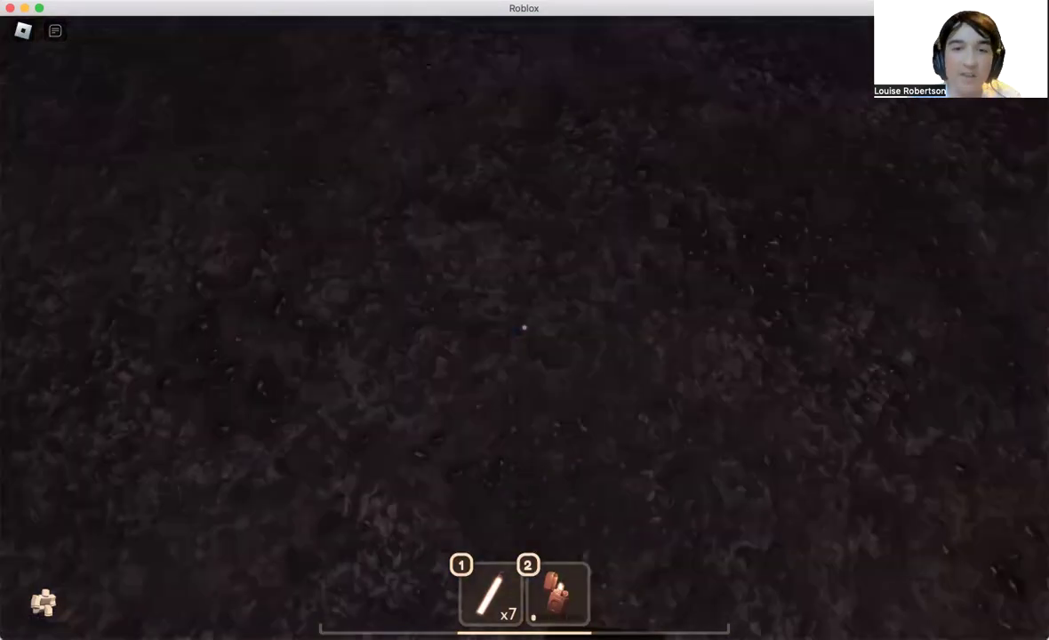
pyautogui.moveTo(525, 445); pyautogui.dragTo(525, 178)
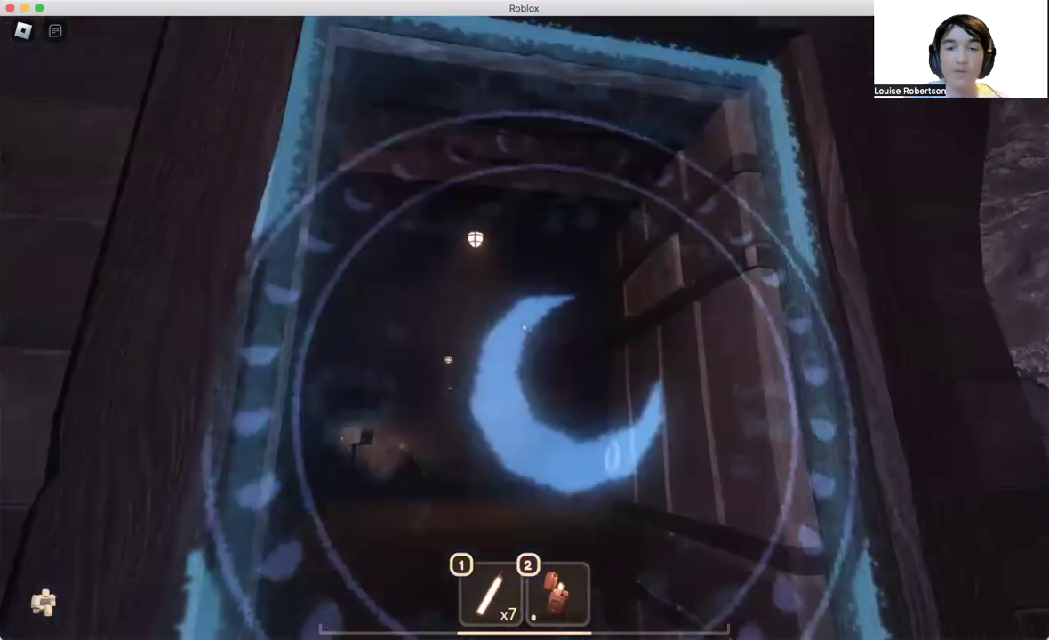
pyautogui.moveTo(525, 266); pyautogui.dragTo(525, 489)
pyautogui.moveTo(356, 356); pyautogui.dragTo(623, 267)
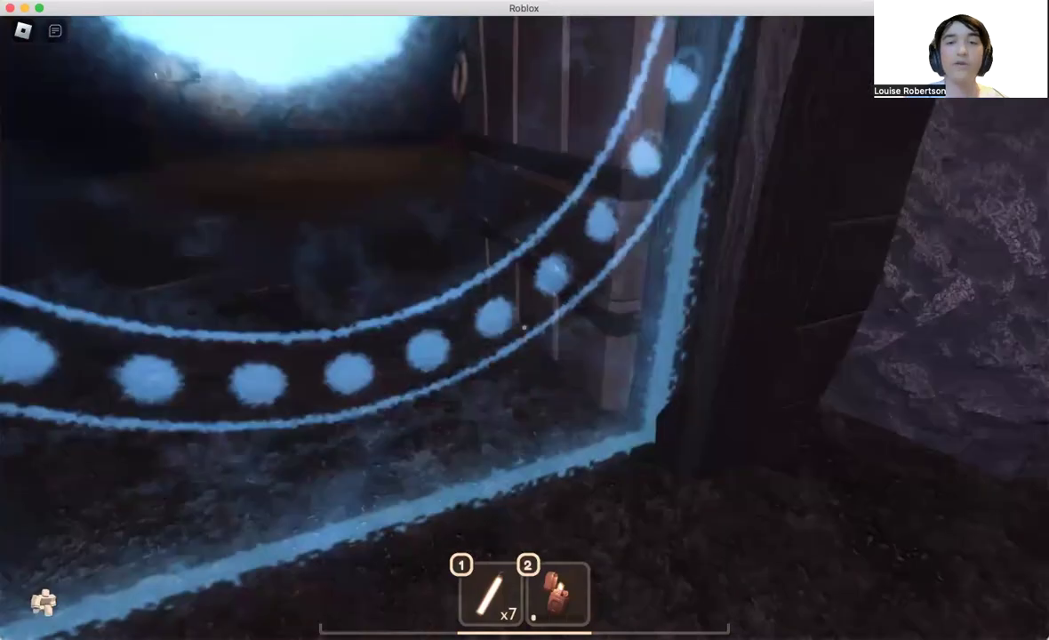
pyautogui.moveTo(623, 320); pyautogui.dragTo(400, 320)
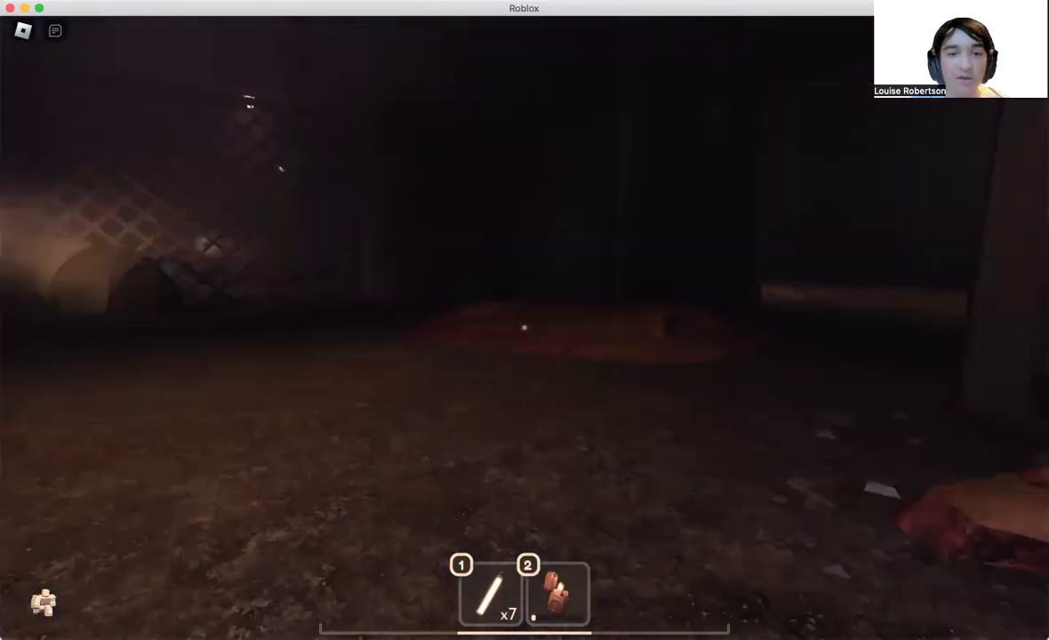
pyautogui.moveTo(525, 329)
pyautogui.mouseDown()
pyautogui.moveTo(267, 329)
pyautogui.moveTo(355, 266)
pyautogui.mouseUp()
pyautogui.moveTo(525, 330); pyautogui.dragTo(311, 329)
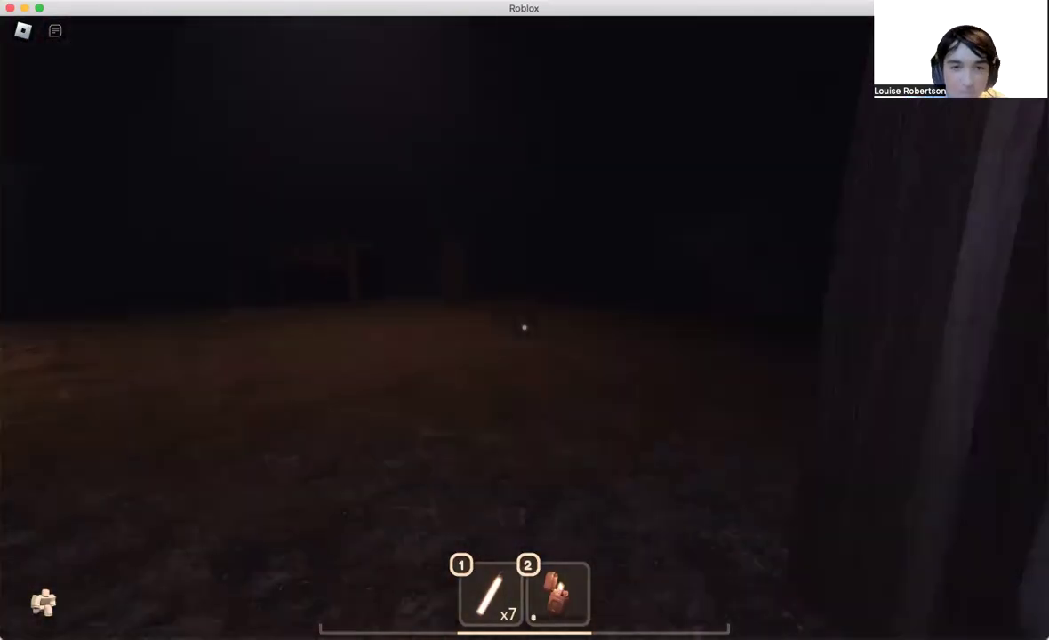
# - Walk to the wooden workbench and open the locker beside it
pyautogui.press('w')
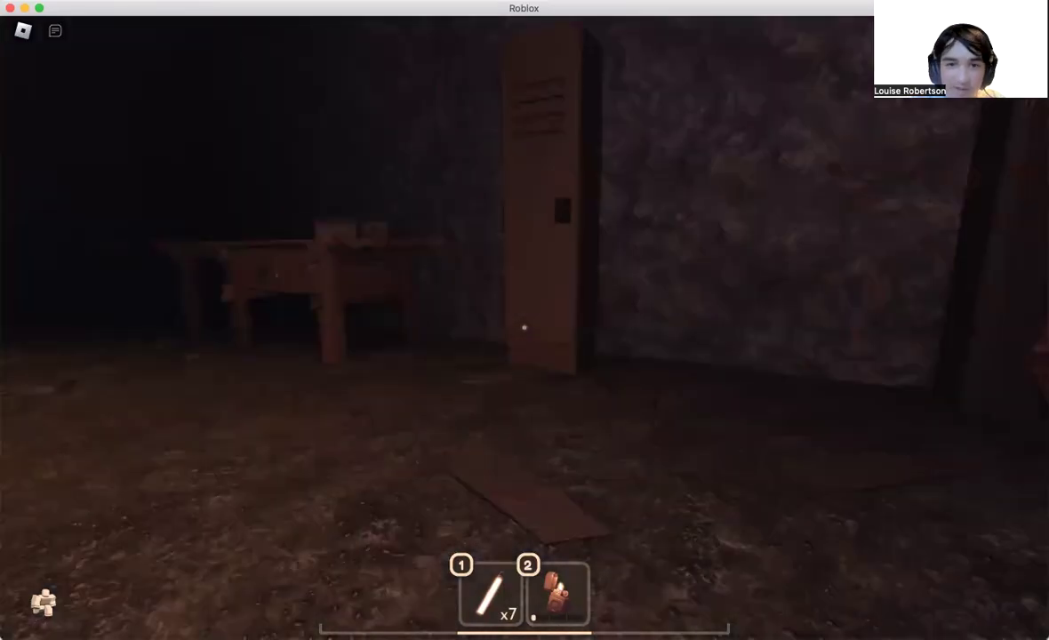
pyautogui.moveTo(524, 329); pyautogui.dragTo(355, 329)
pyautogui.press('w')
pyautogui.moveTo(525, 329); pyautogui.dragTo(267, 329)
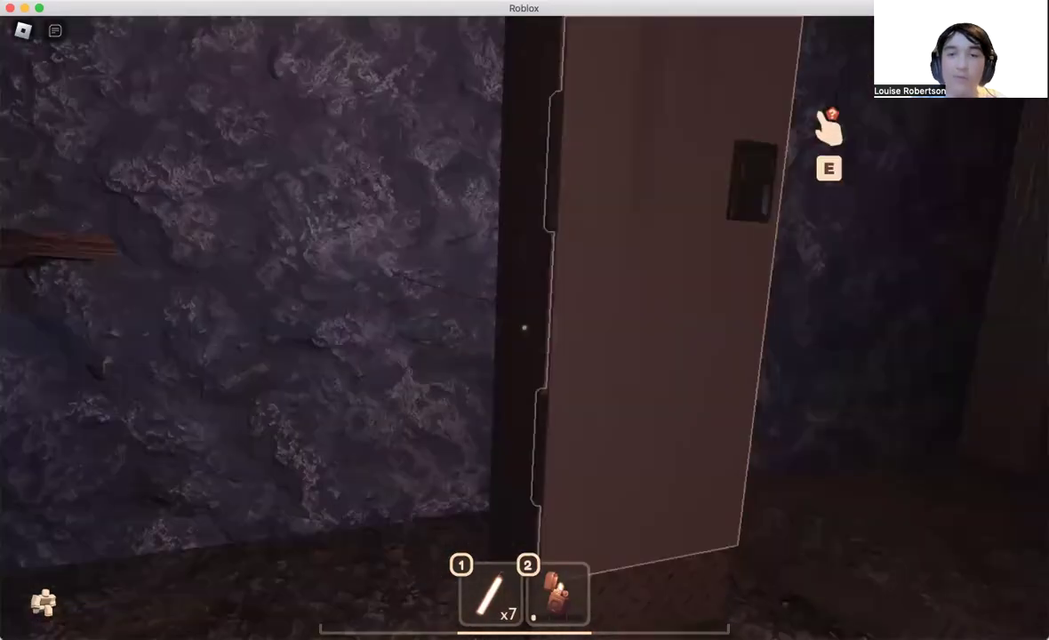
pyautogui.press('w')
pyautogui.press('e')
pyautogui.moveTo(356, 329)
pyautogui.mouseDown()
pyautogui.moveTo(525, 400)
pyautogui.moveTo(623, 329)
pyautogui.mouseUp()
# - Back away from the open locker and move through the mine tunnel past the lamp post
pyautogui.press('s')
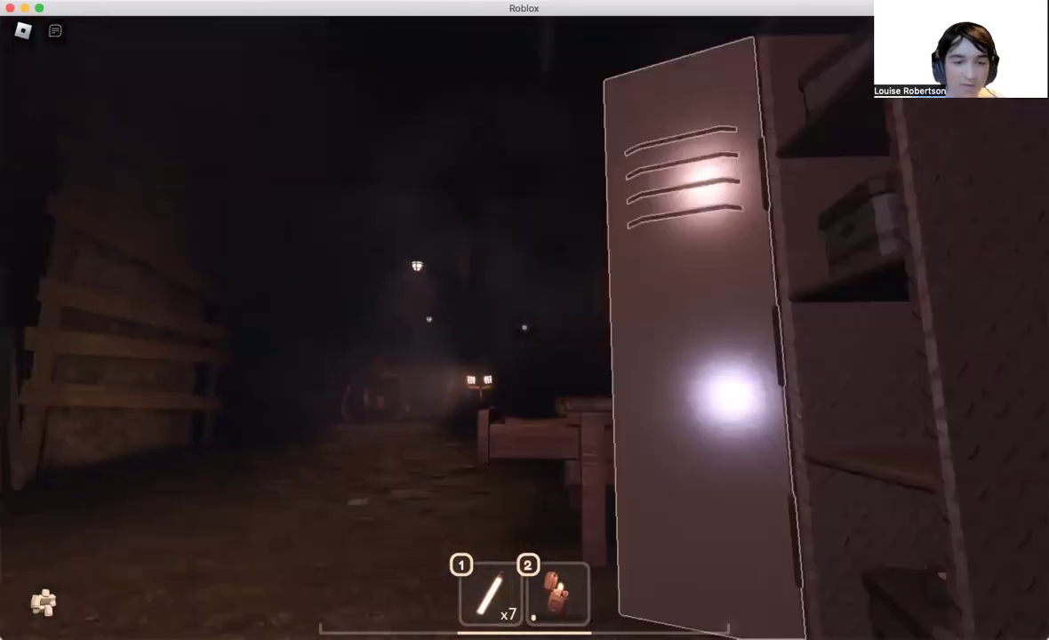
pyautogui.press('s')
pyautogui.press('s')
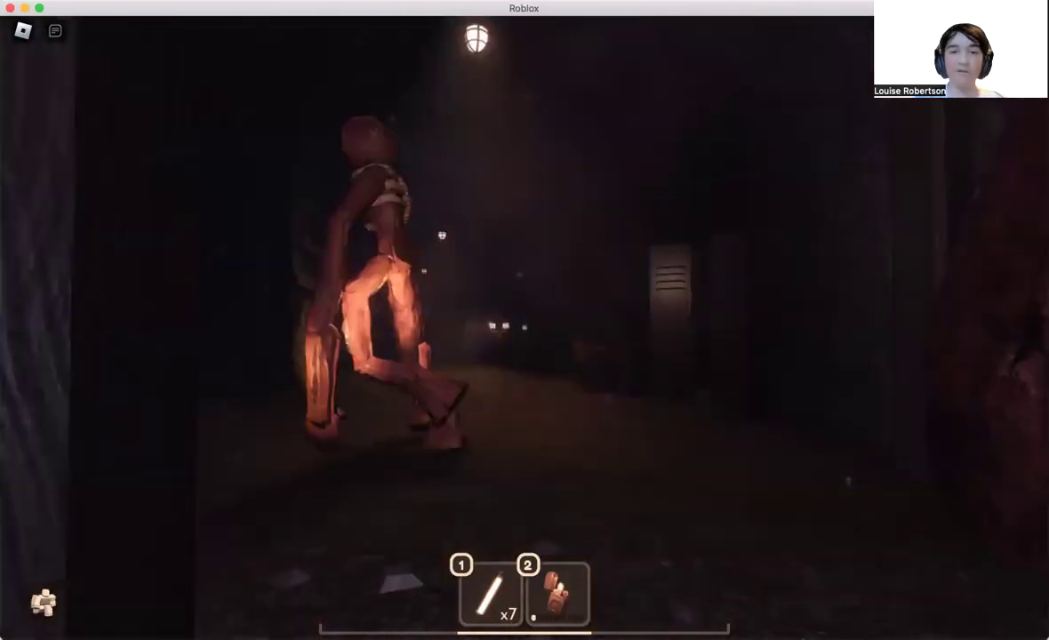
pyautogui.press('w')
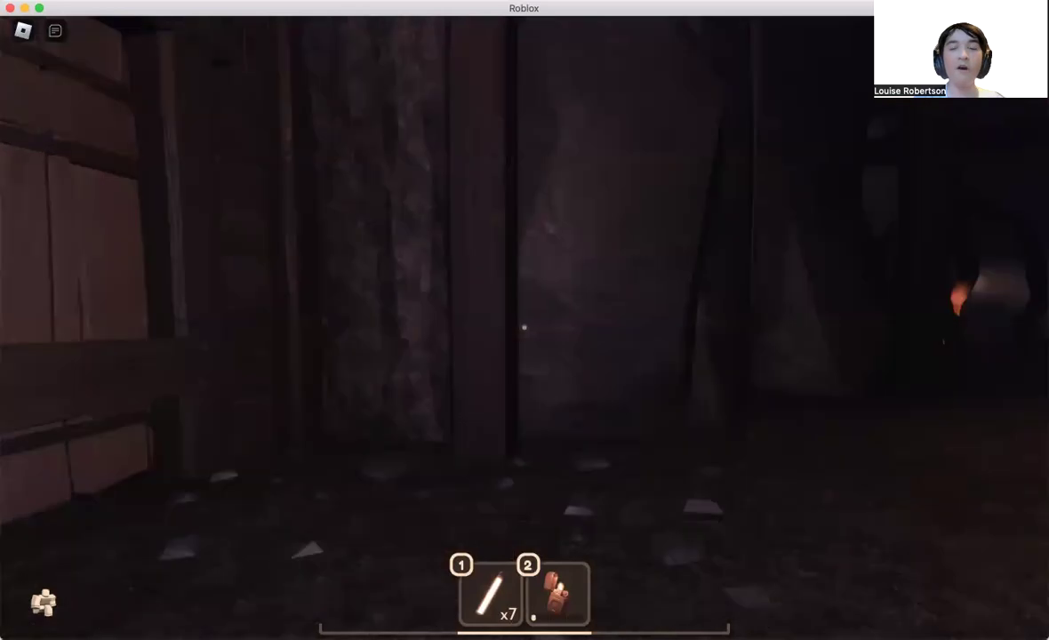
pyautogui.press('w')
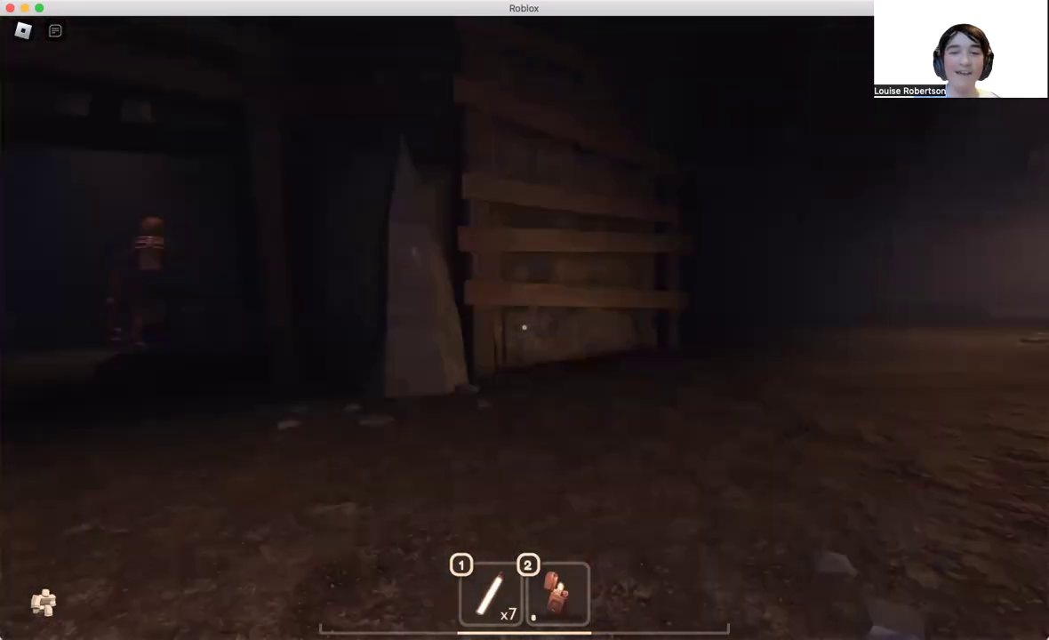
pyautogui.press('w')
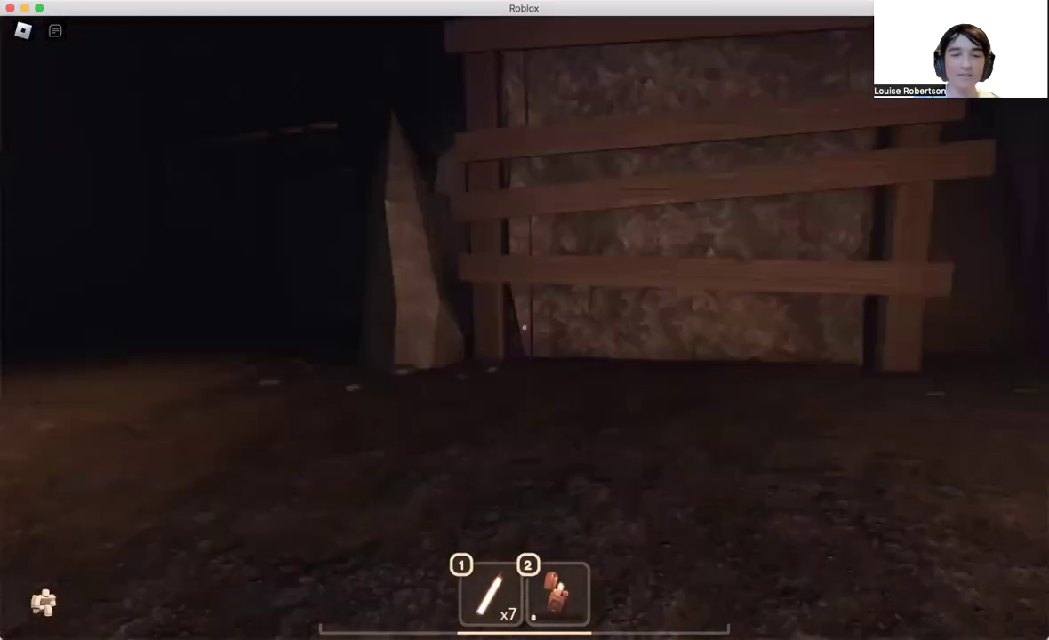
pyautogui.press('w')
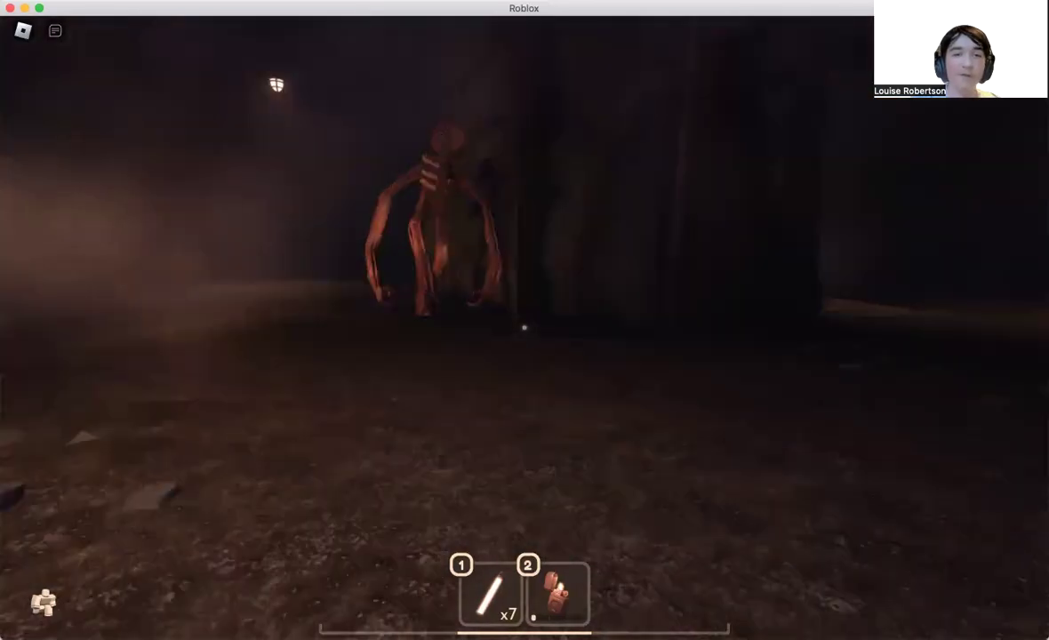
pyautogui.press('w')
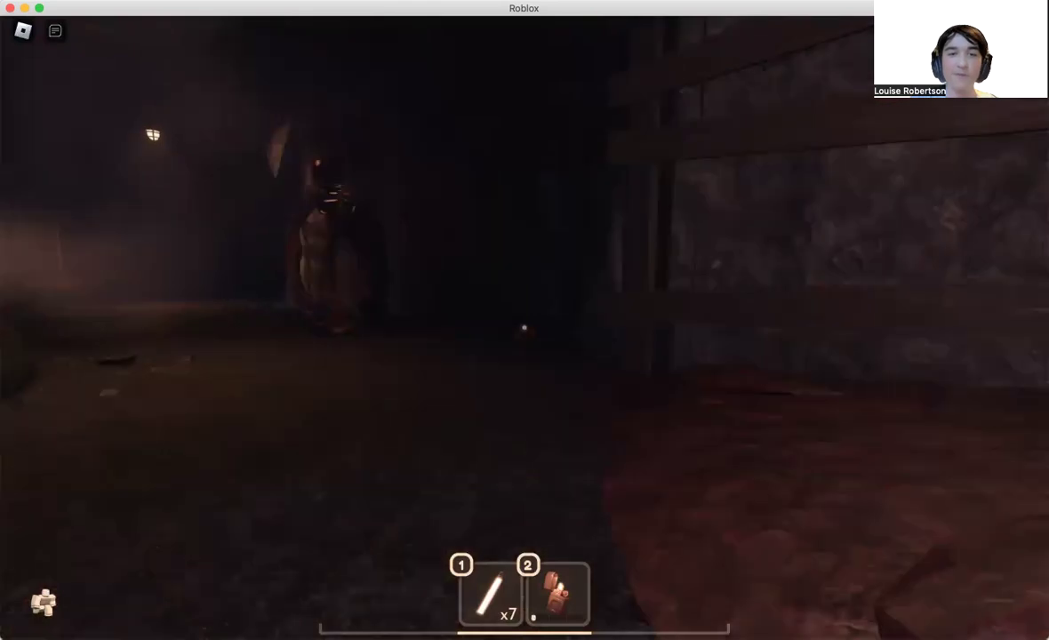
pyautogui.press('w')
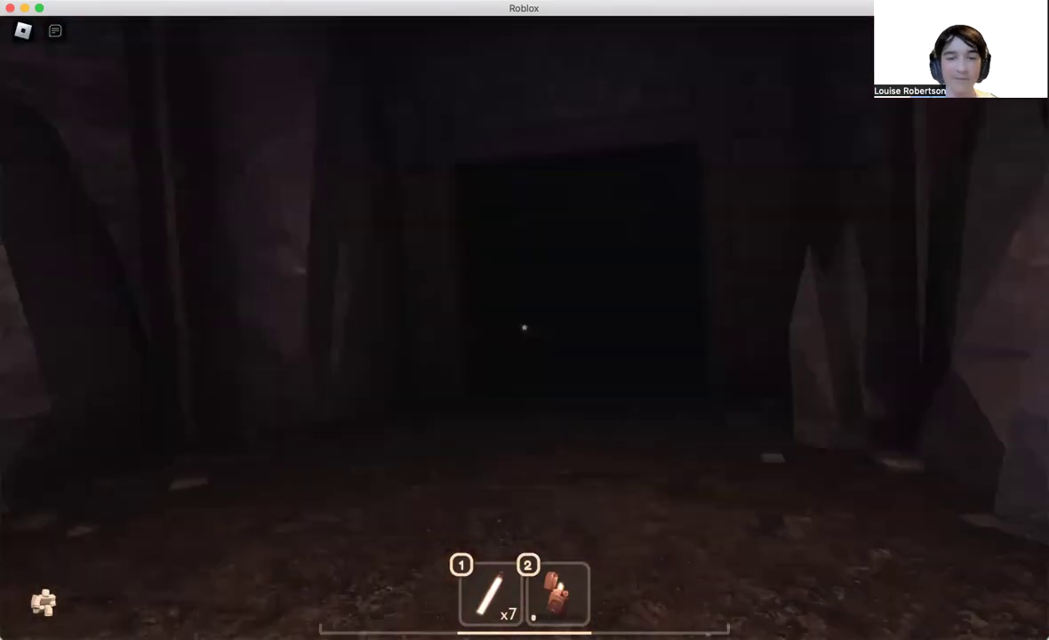
# - Push past the fleshy creature, lockers and benches toward the doorway as the Figure closes in
pyautogui.press('w')
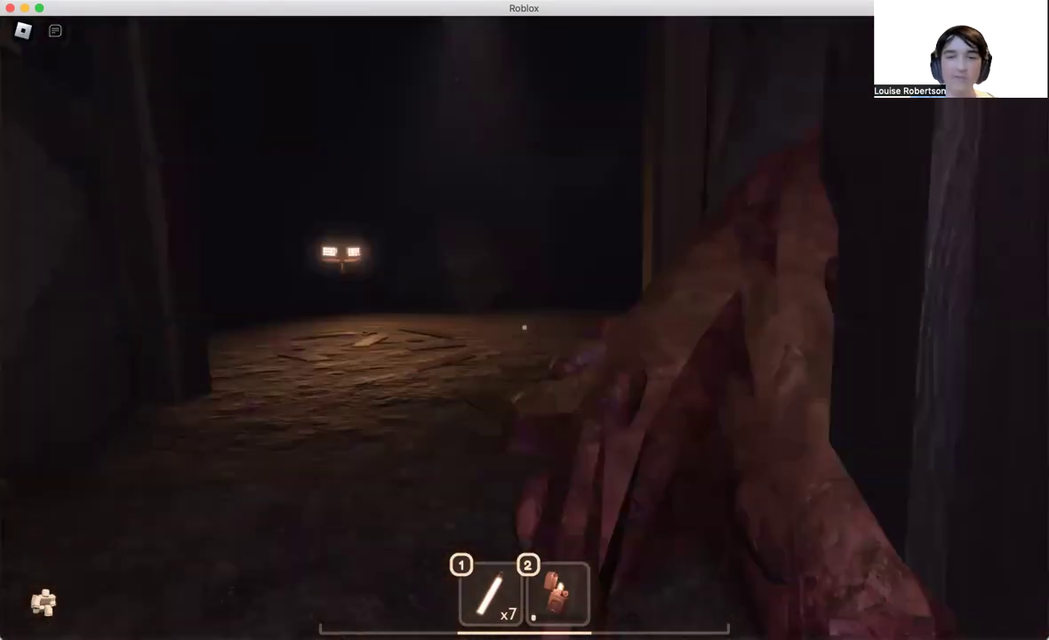
pyautogui.press('w')
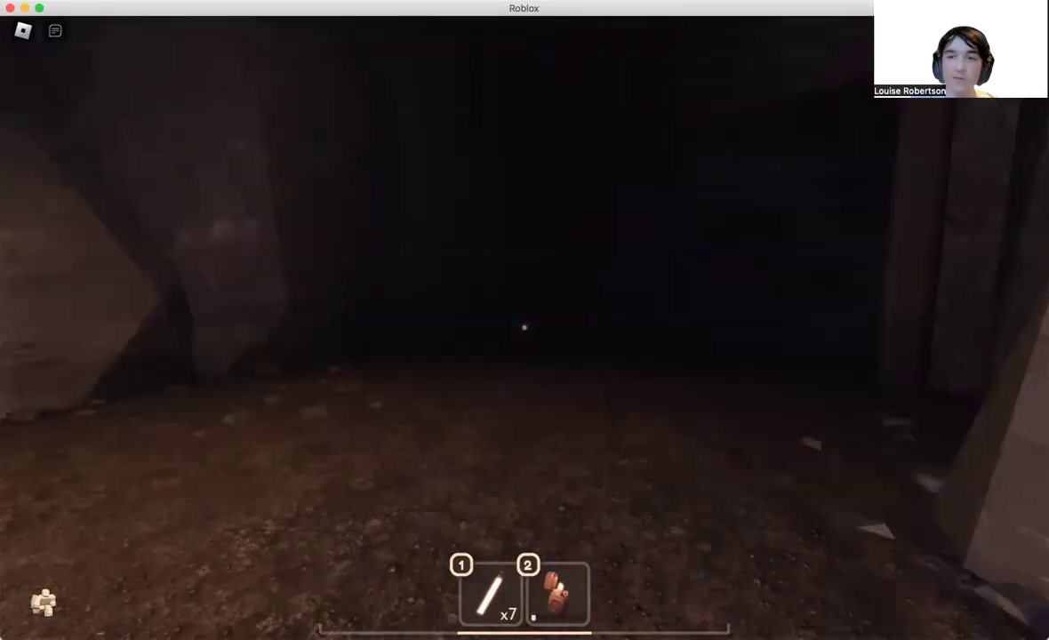
pyautogui.press('w')
pyautogui.press('w')
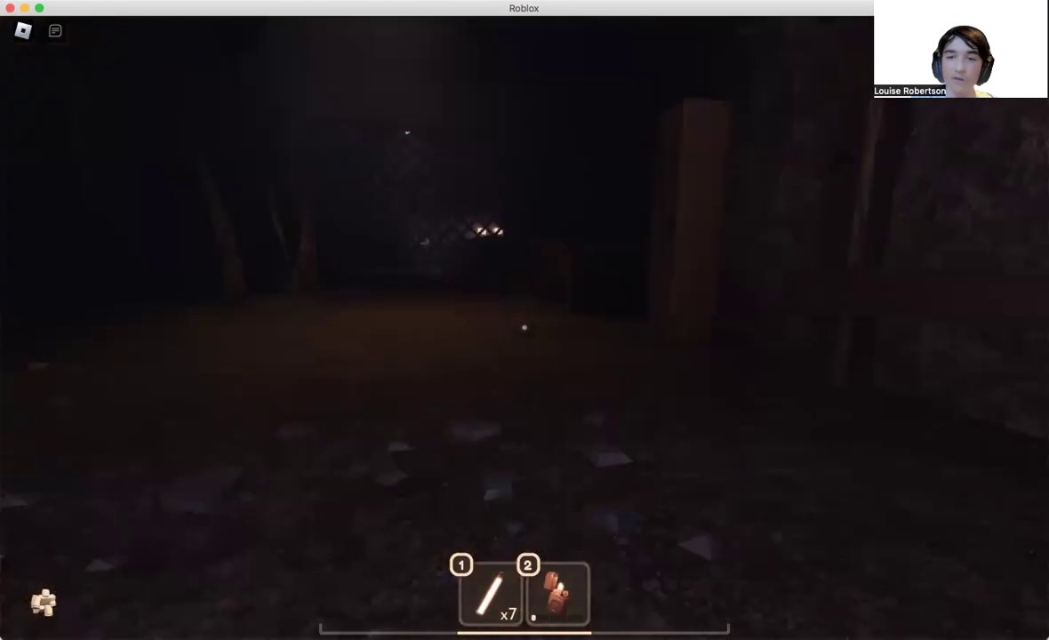
pyautogui.press('w')
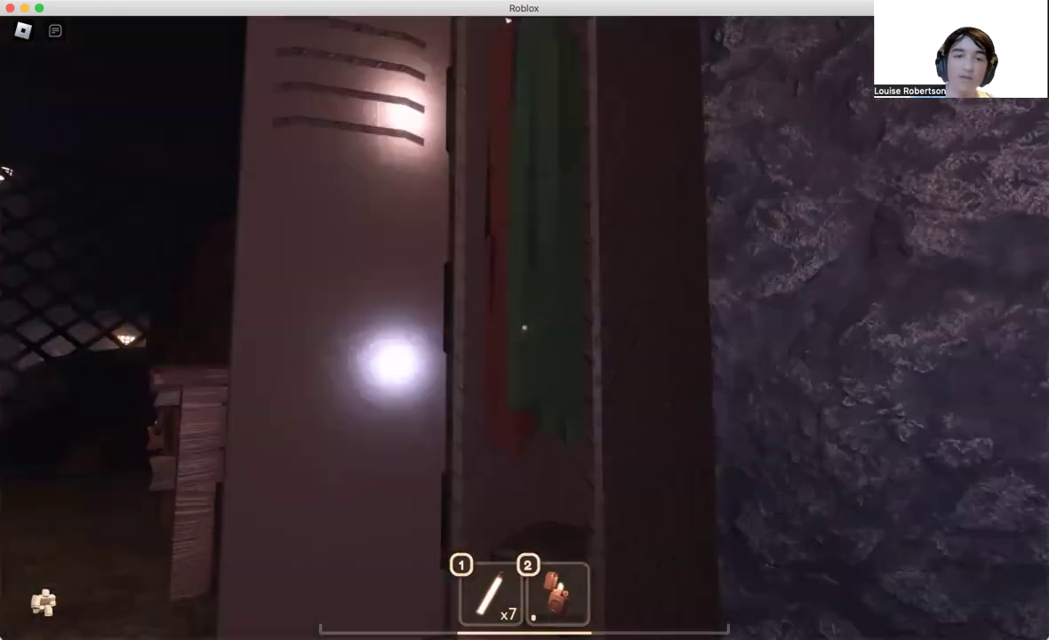
pyautogui.press('w')
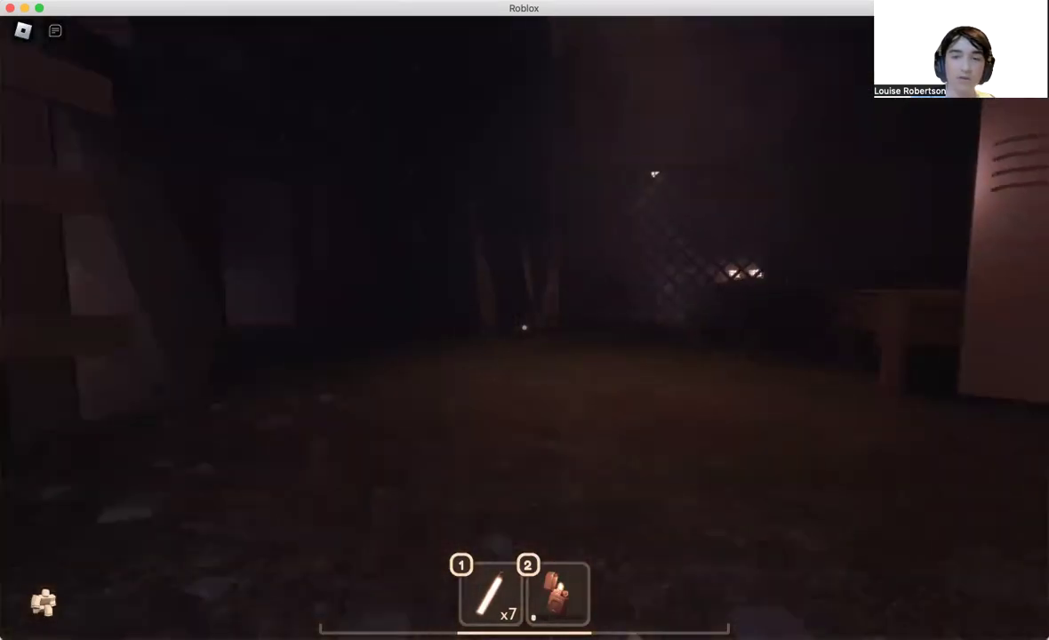
pyautogui.press('w')
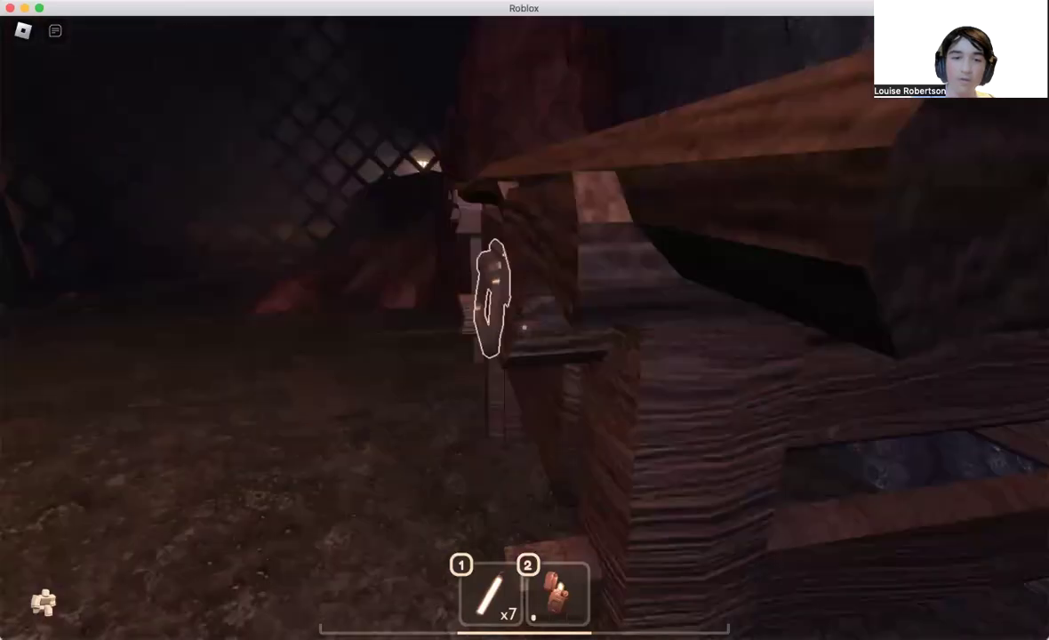
pyautogui.press('w')
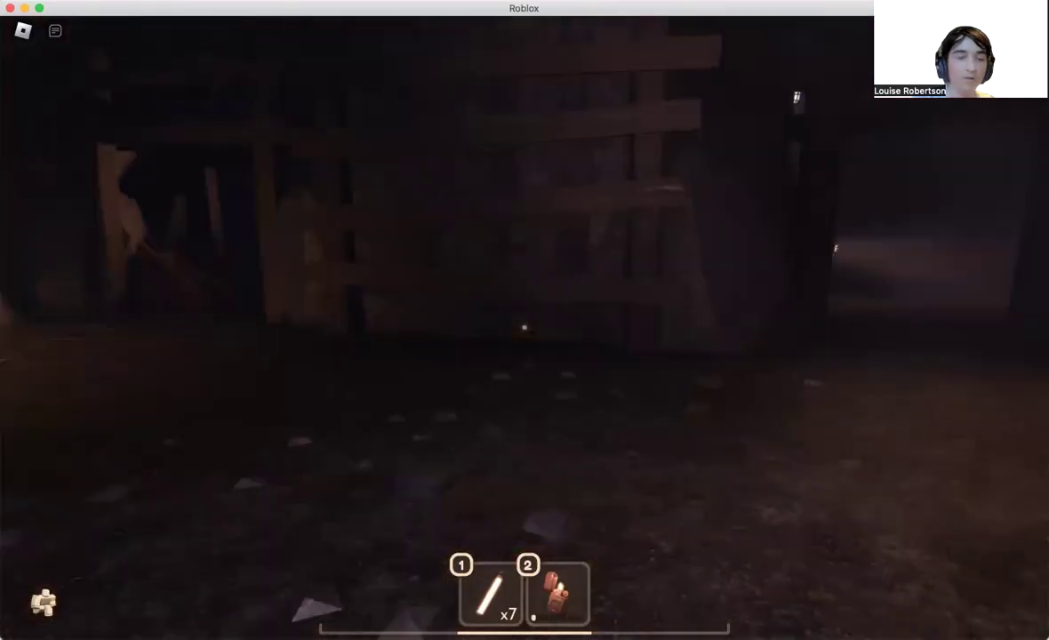
pyautogui.press('w')
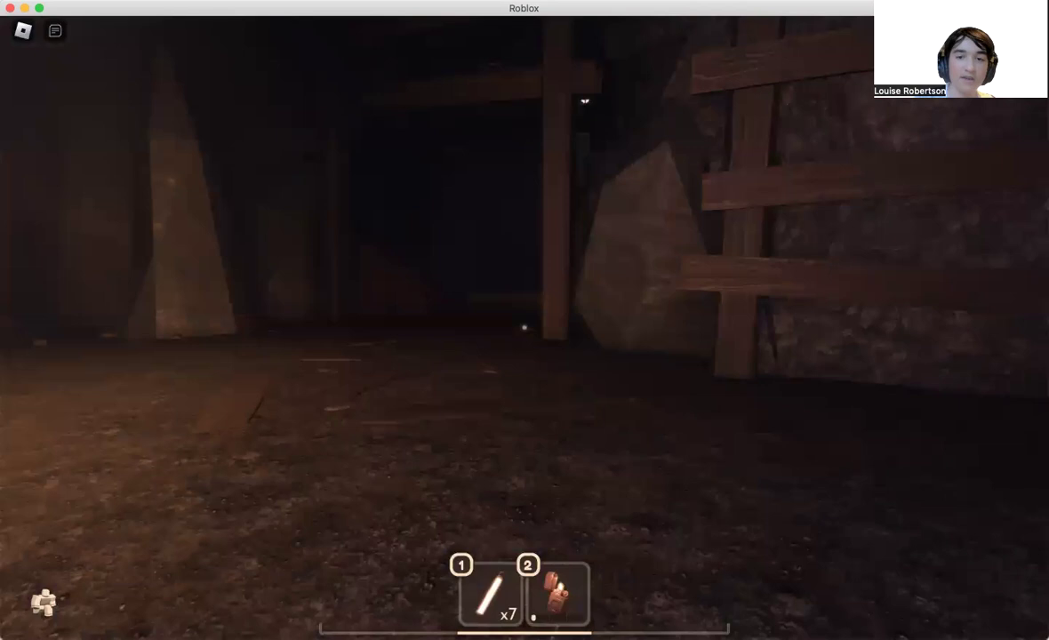
pyautogui.press('w')
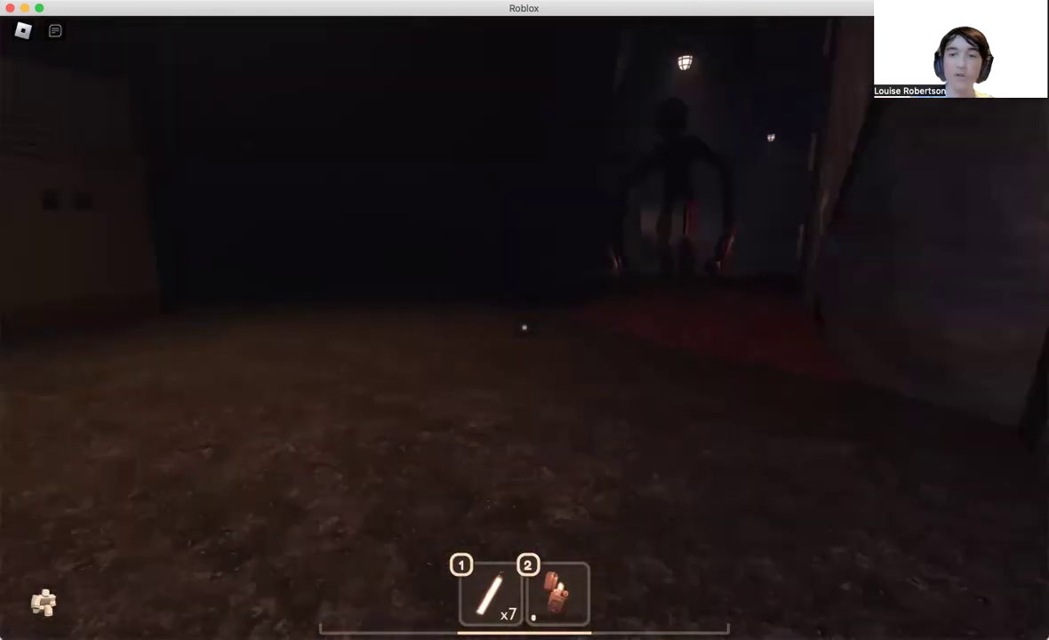
pyautogui.press('w')
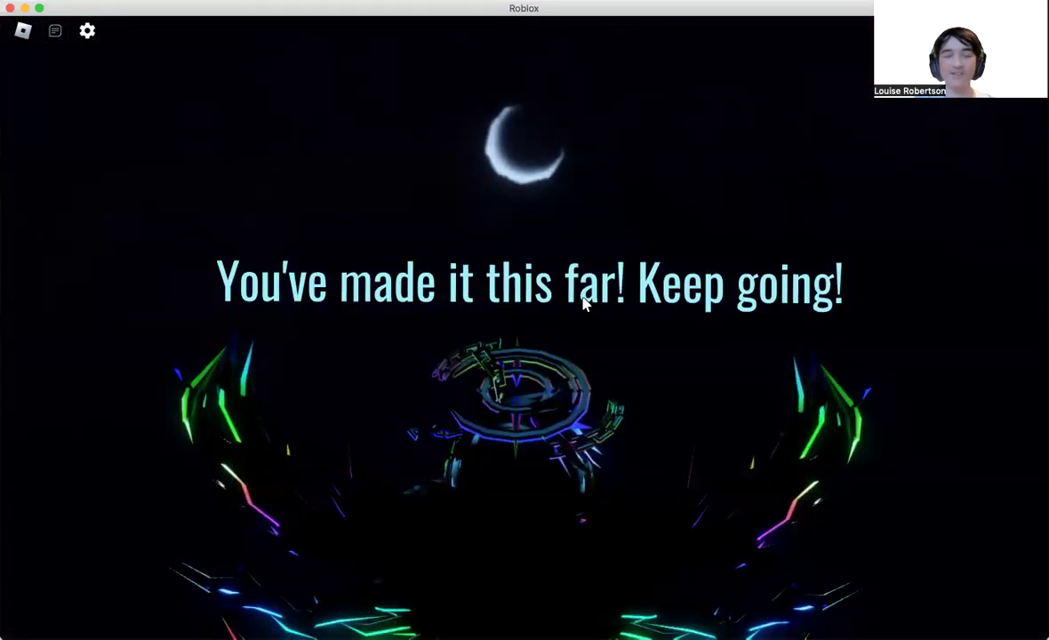
# - Buy a revive from the death Overview and confirm the successful purchase
pyautogui.click(558, 111)
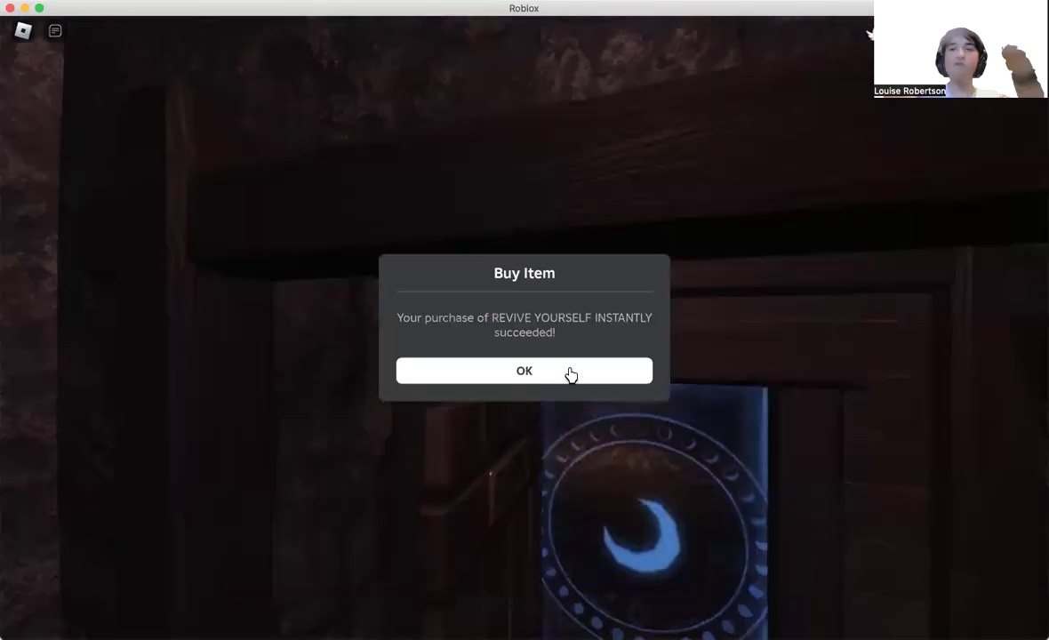
pyautogui.click(571, 374)
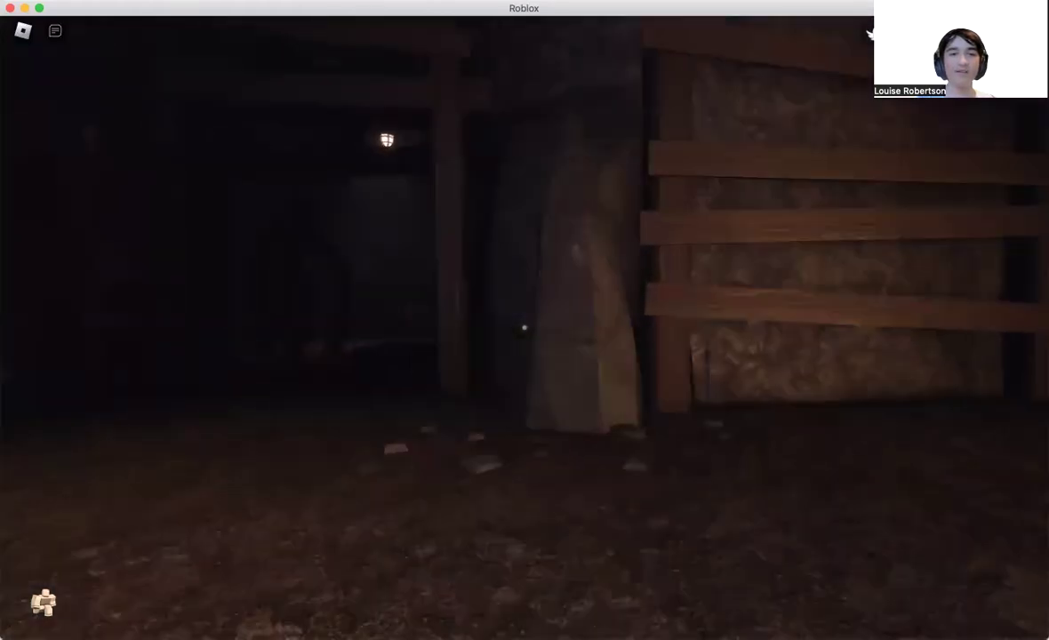
# - Look around after reviving, walk to the lattice fence and equip the glowstick
pyautogui.moveTo(525, 329); pyautogui.dragTo(267, 329)
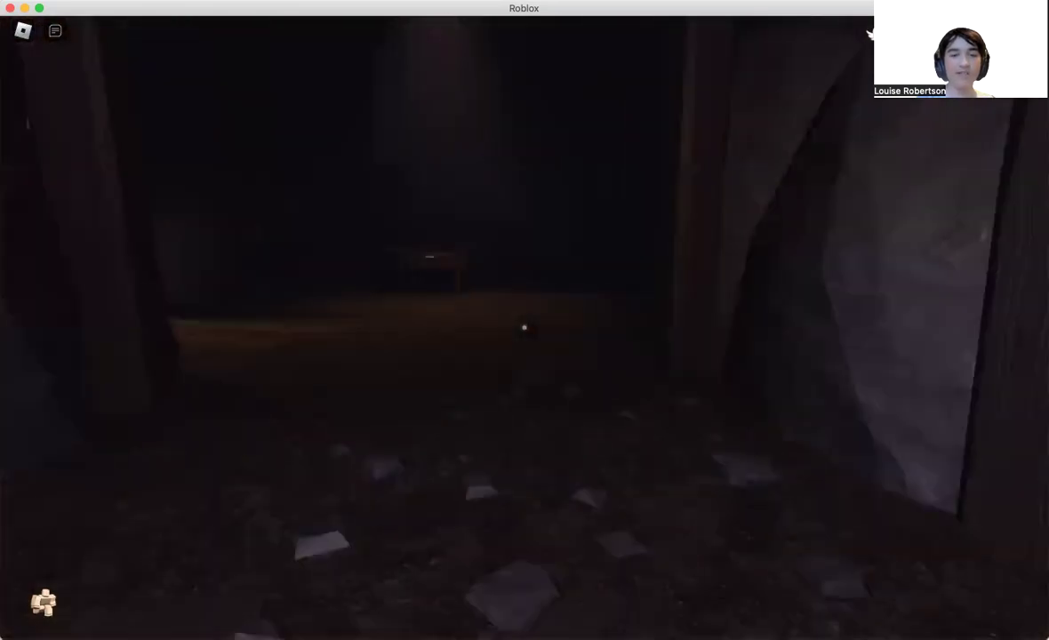
pyautogui.press('w')
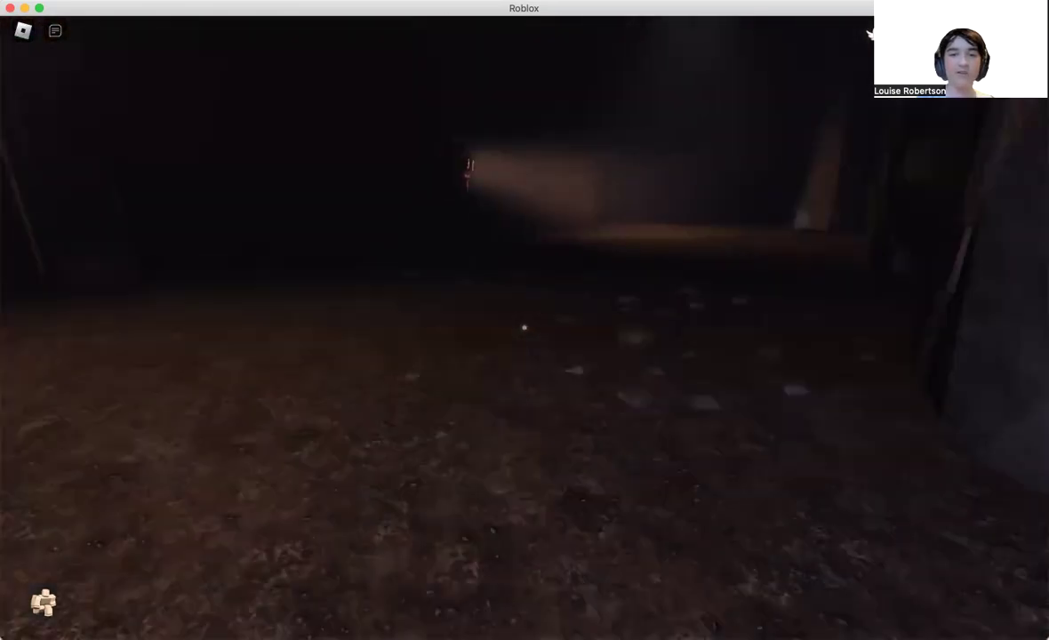
pyautogui.moveTo(524, 329); pyautogui.dragTo(267, 329)
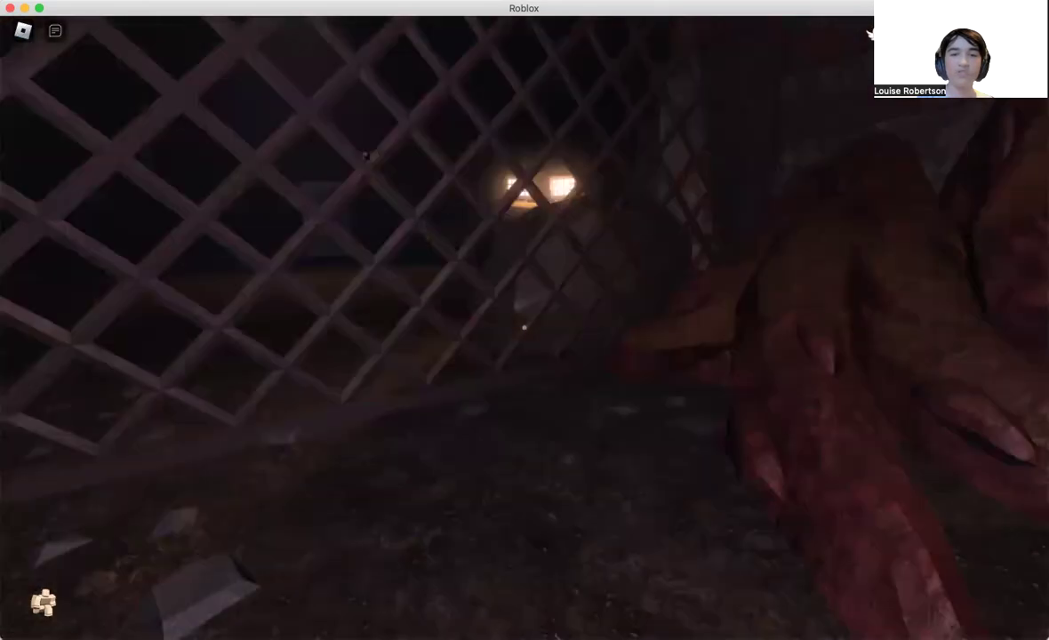
pyautogui.press('w')
pyautogui.press('w')
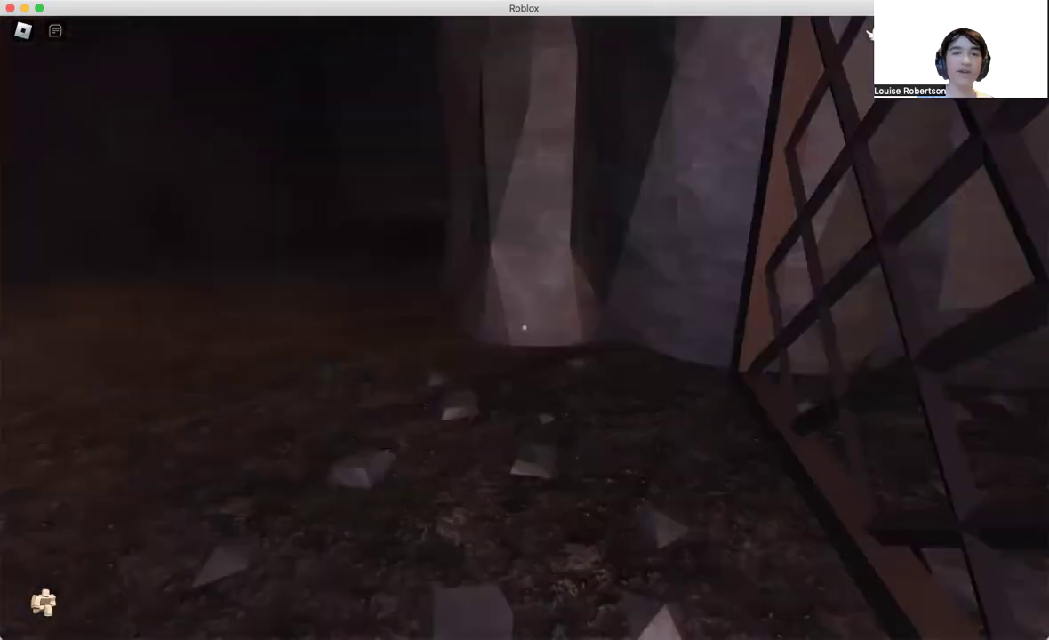
pyautogui.moveTo(525, 329); pyautogui.dragTo(311, 329)
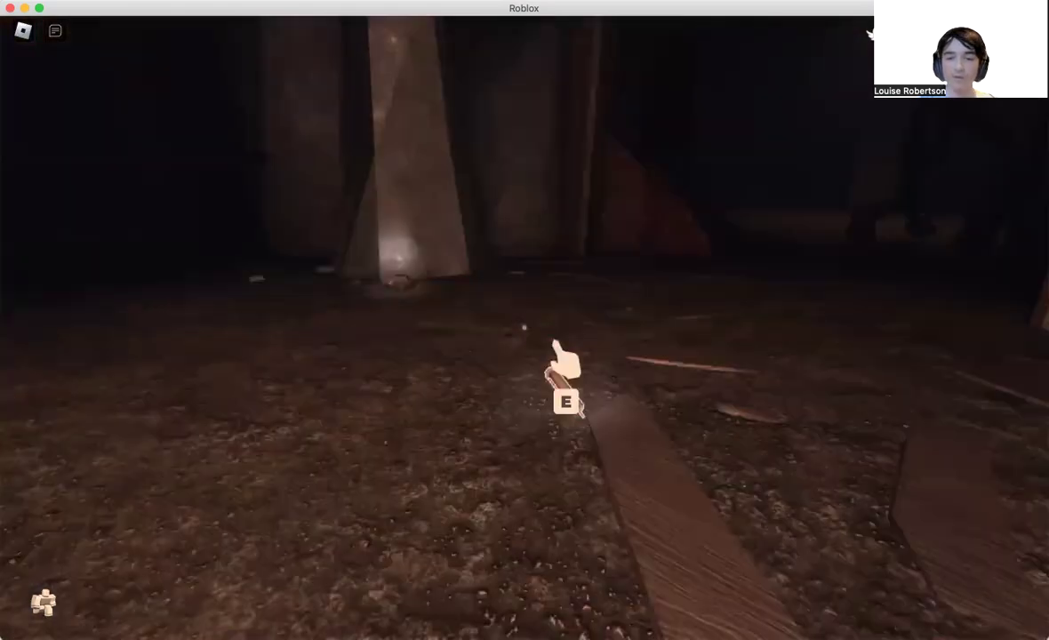
pyautogui.press('e')
pyautogui.press('e')
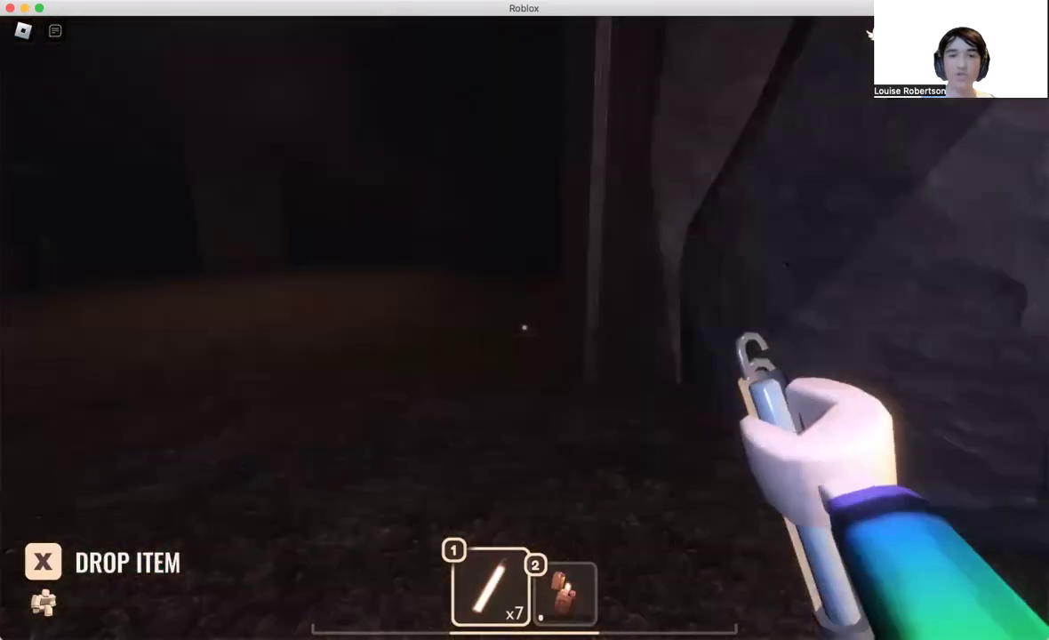
# - Walk through the numbered doorway into the hallway and search a locker
pyautogui.press('w')
pyautogui.press('w')
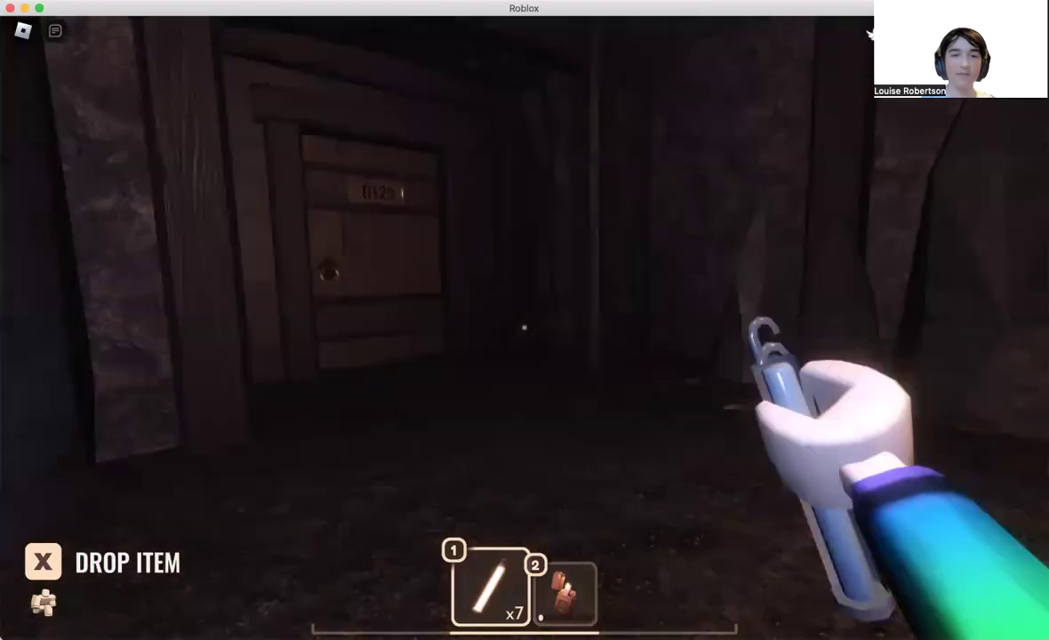
pyautogui.press('w')
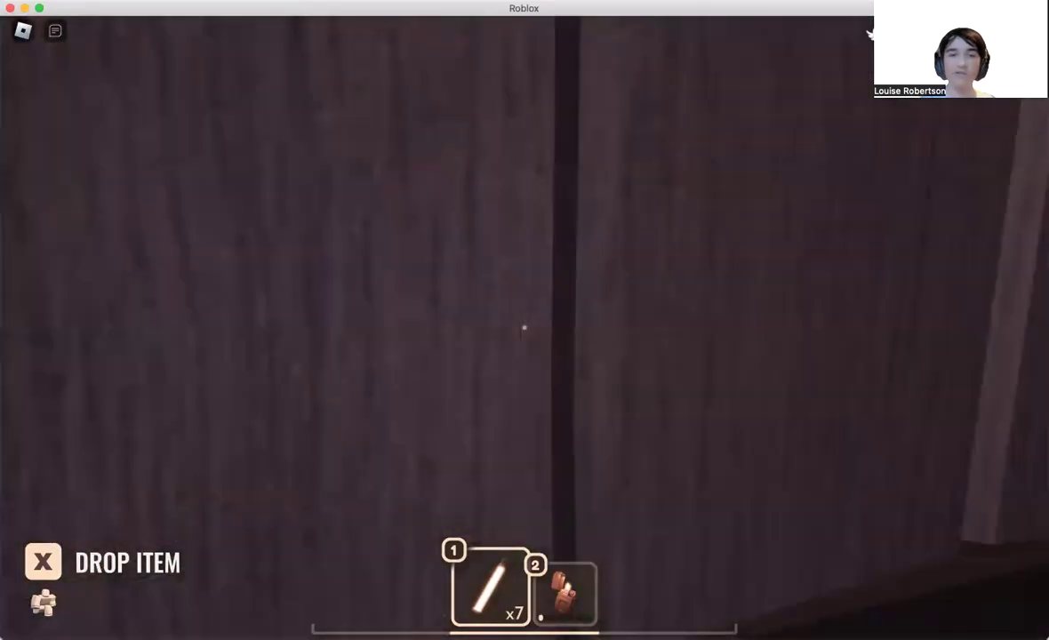
pyautogui.press('w')
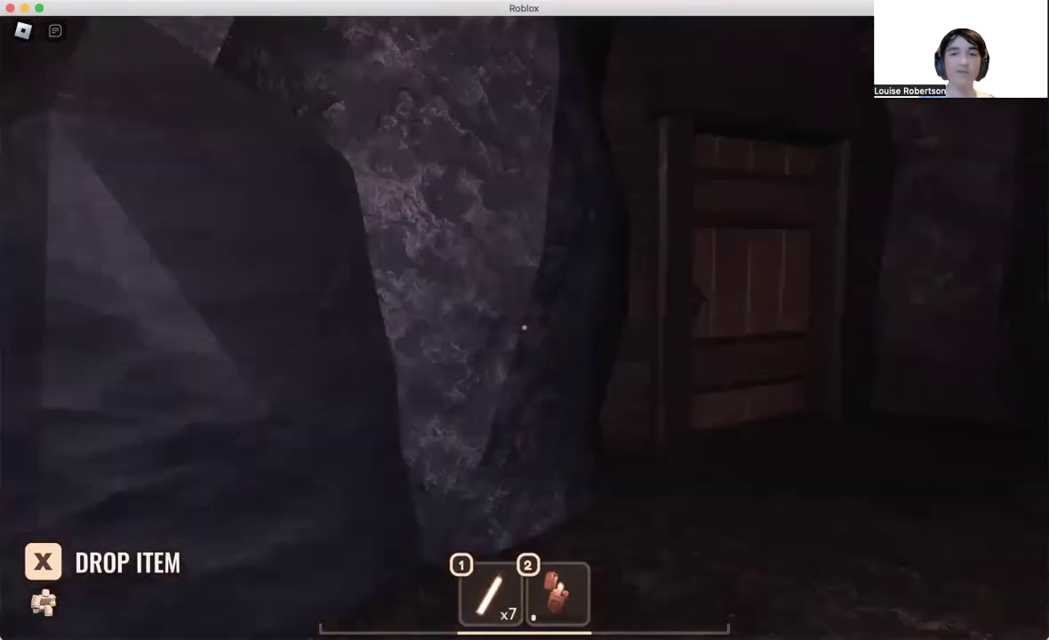
pyautogui.press('w')
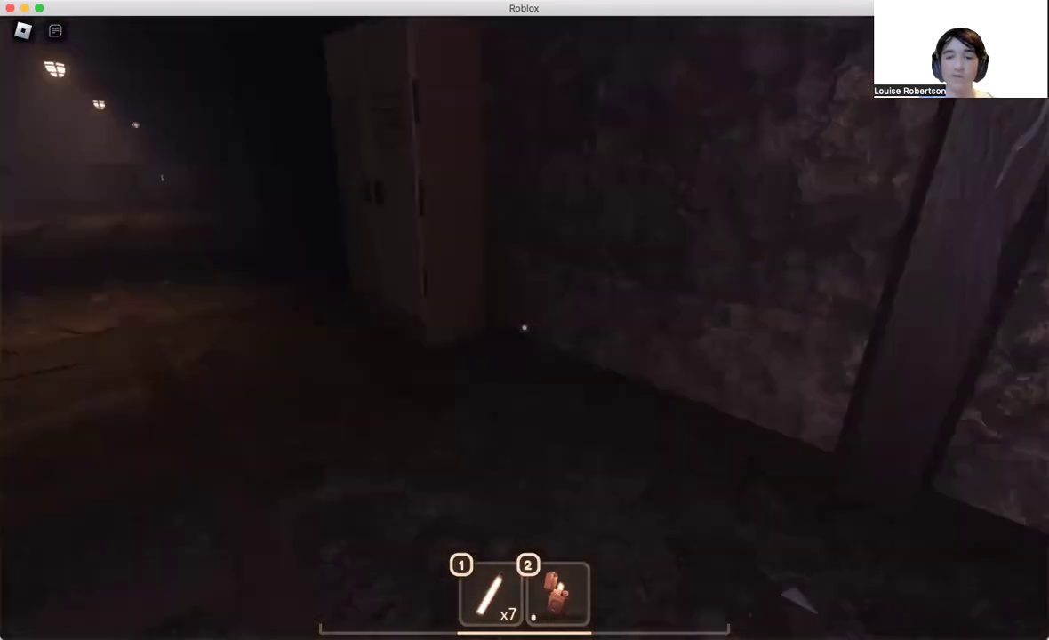
pyautogui.press('w')
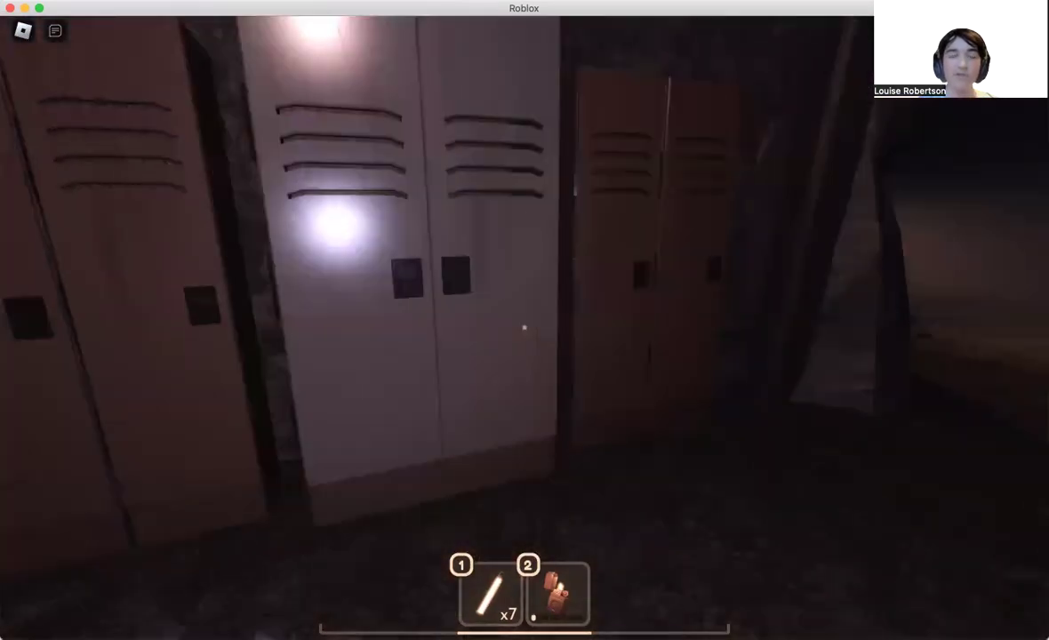
pyautogui.press('e')
pyautogui.press('w')
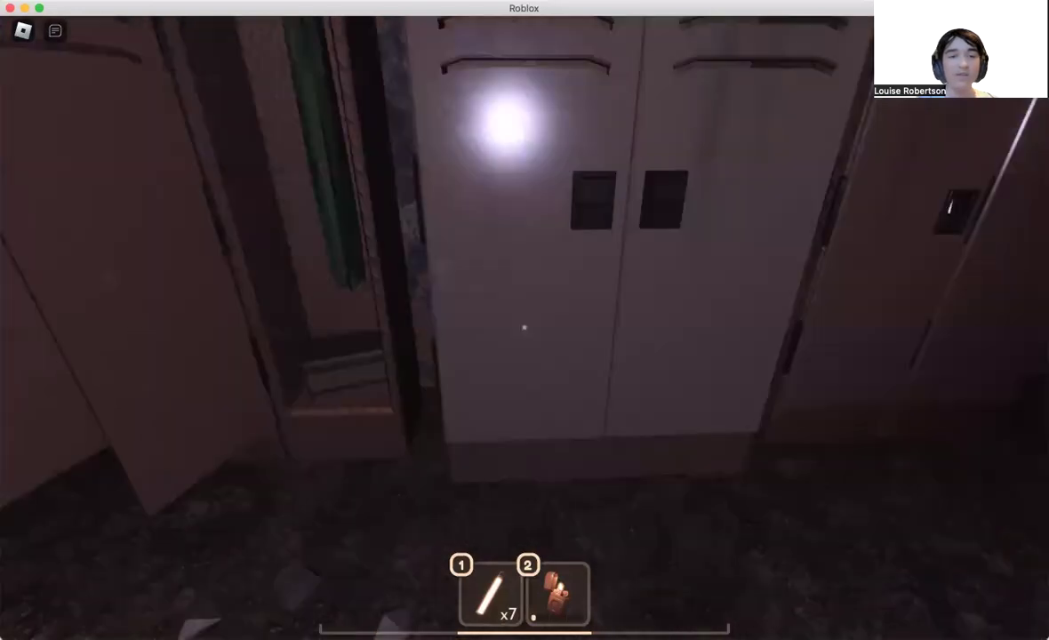
# - Continue down the lamp-lit hallway past the lever to the workbench drawers
pyautogui.press('e')
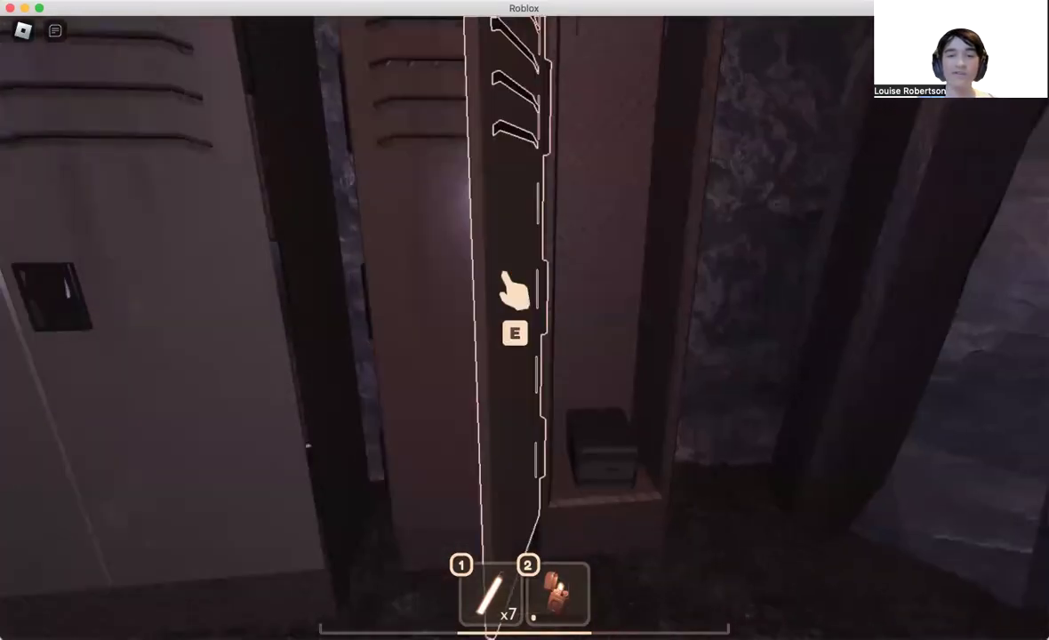
pyautogui.press('w')
pyautogui.press('w')
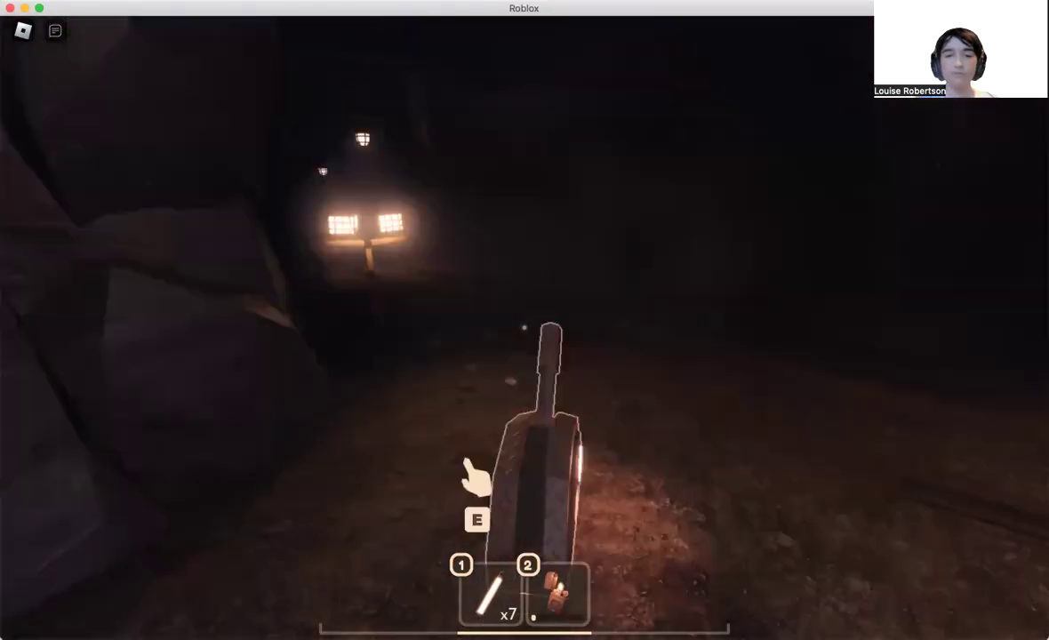
pyautogui.press('w')
pyautogui.press('w')
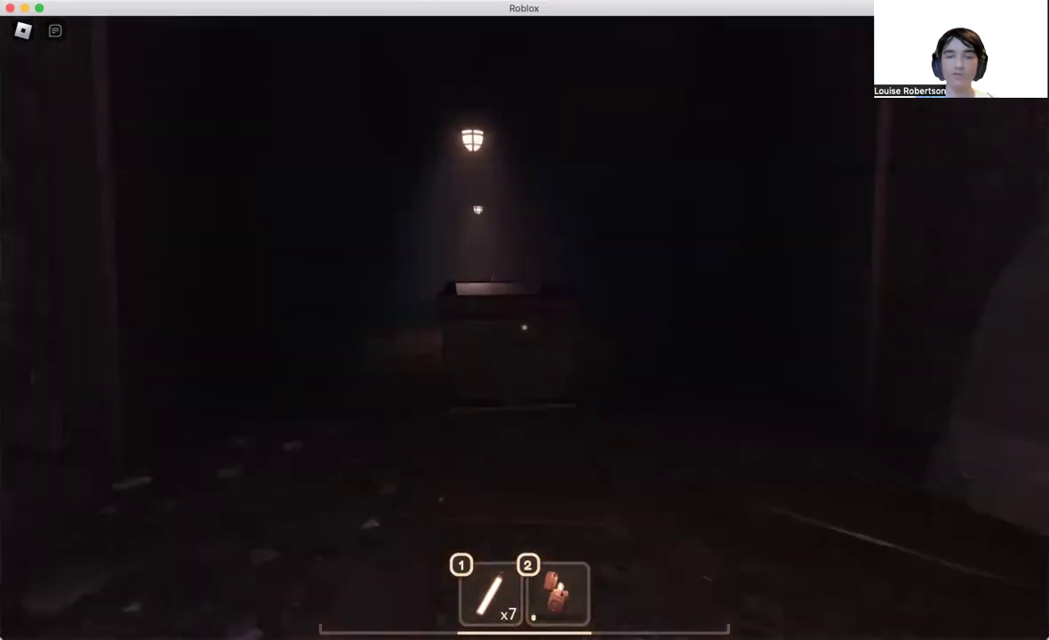
pyautogui.press('w')
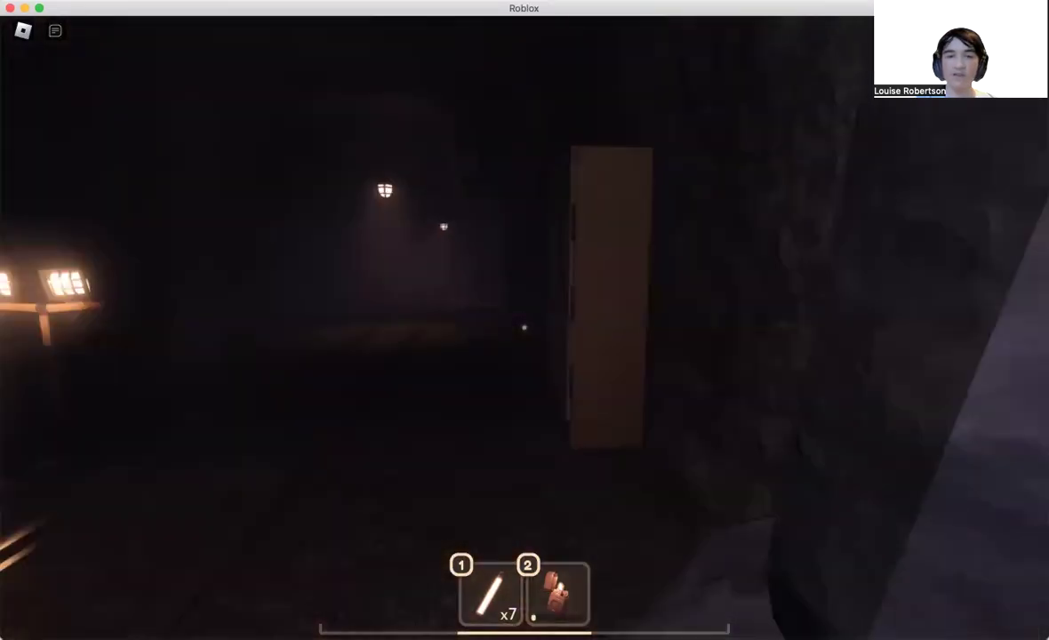
pyautogui.press('w')
pyautogui.press('w')
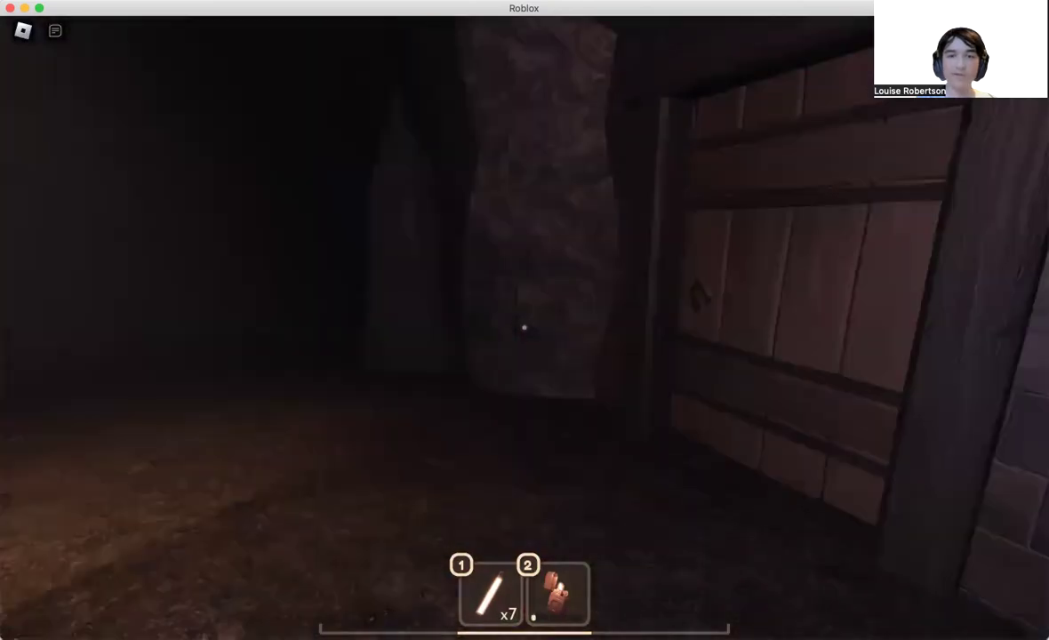
pyautogui.press('w')
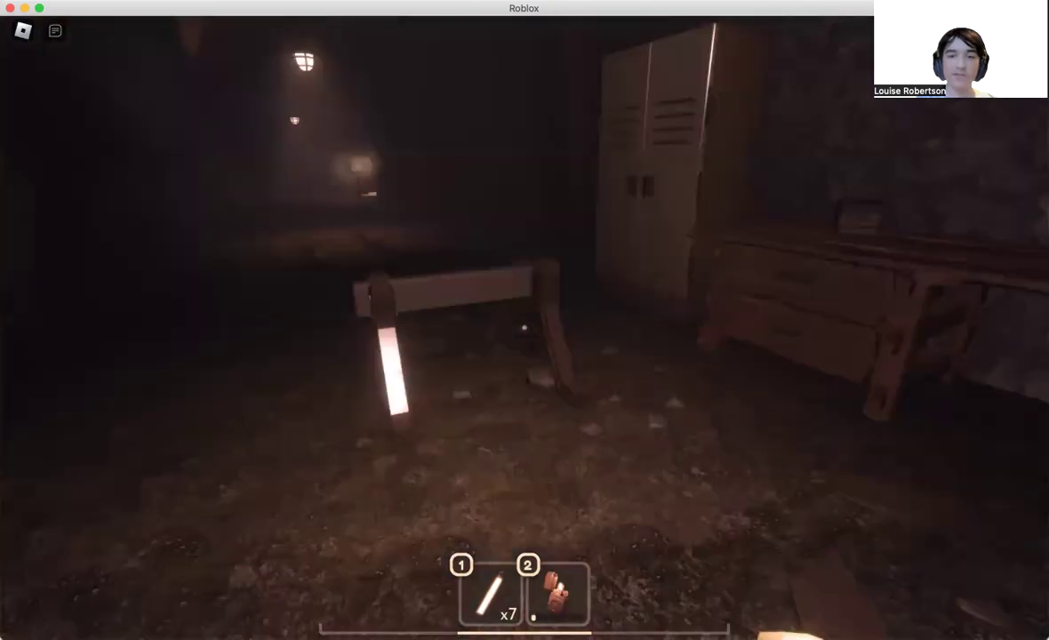
pyautogui.press('w')
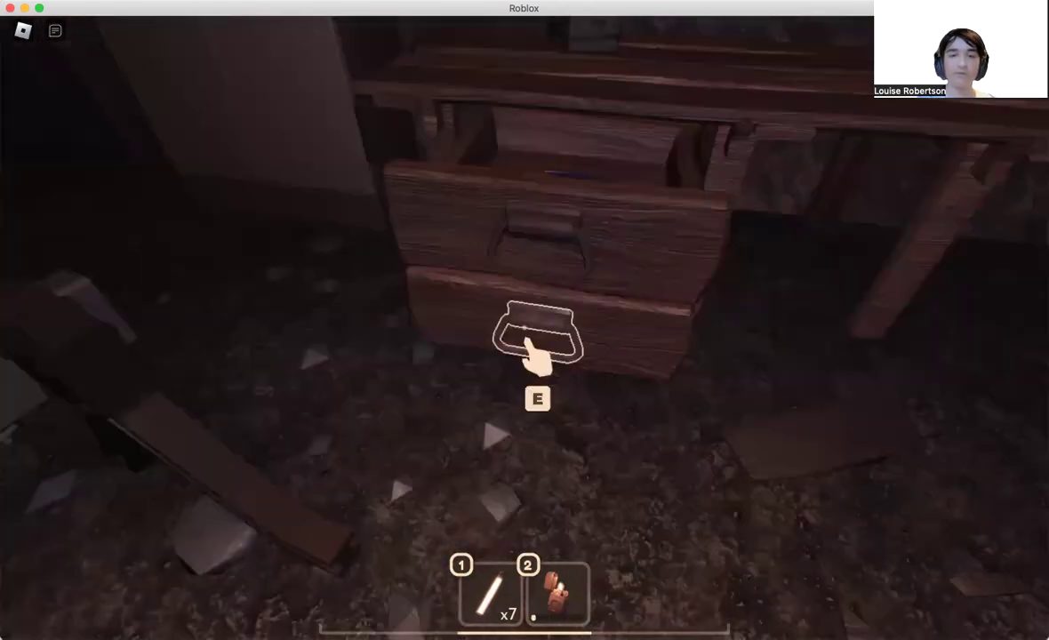
pyautogui.press('w')
# - Walk past the lever, the large bin and the mine cart down the corridor to the lockers
pyautogui.press('w')
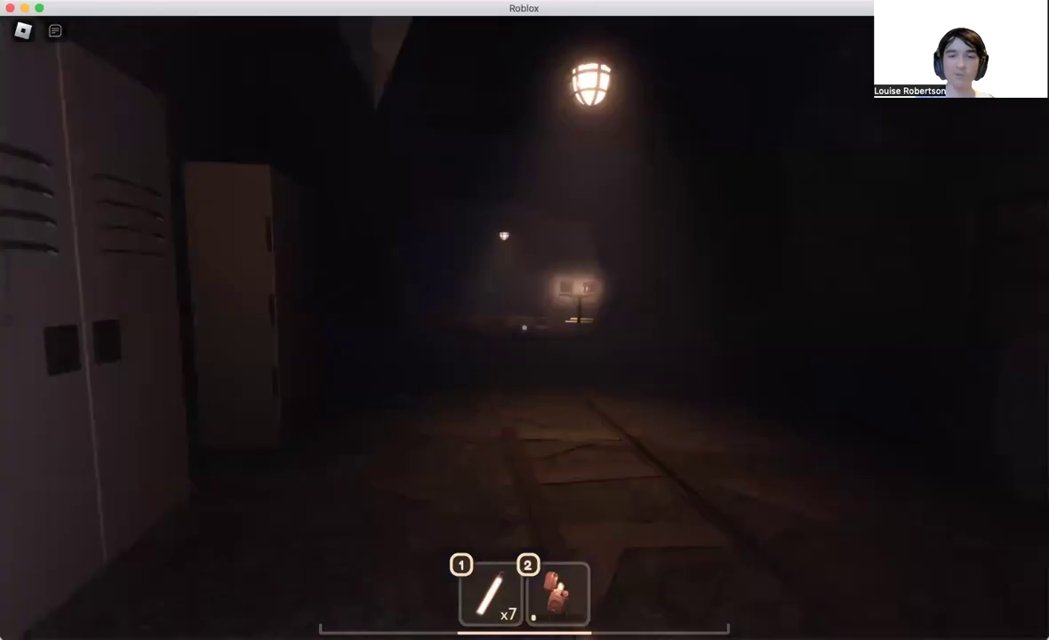
pyautogui.press('w')
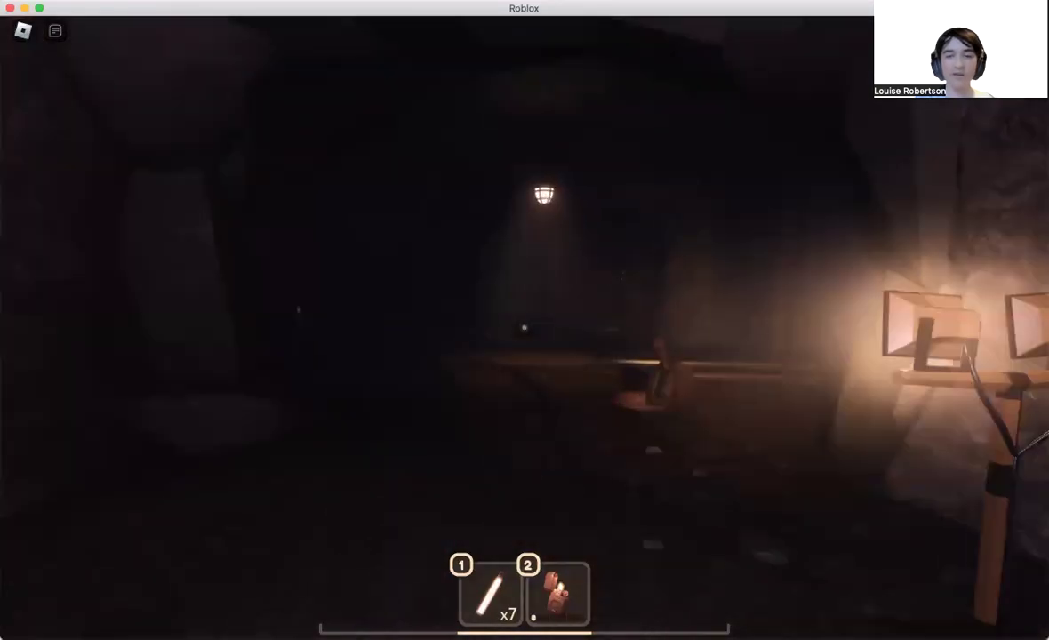
pyautogui.press('w')
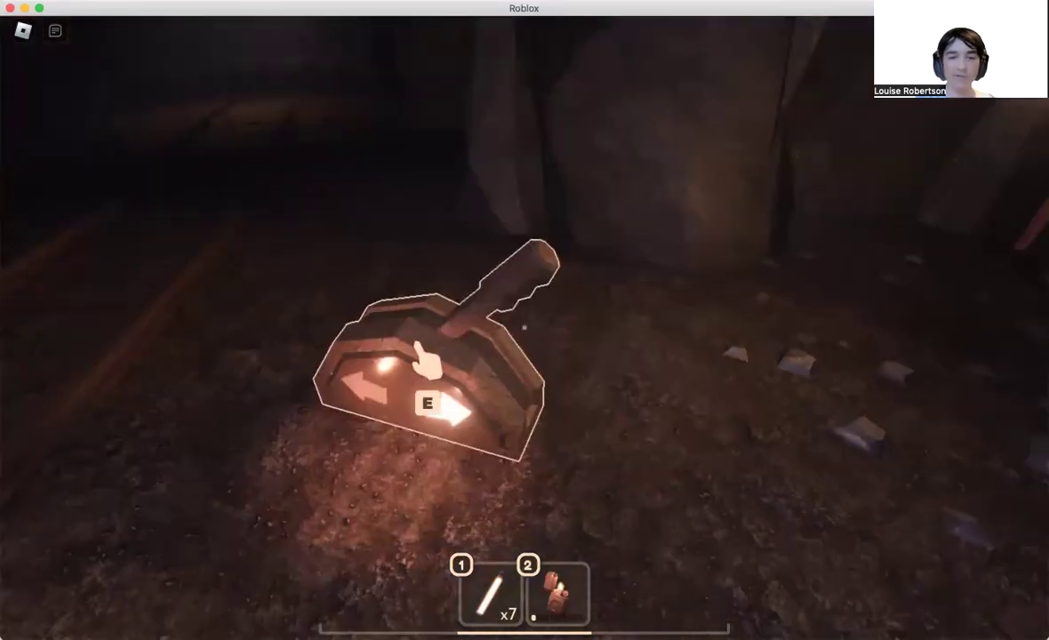
pyautogui.press('w')
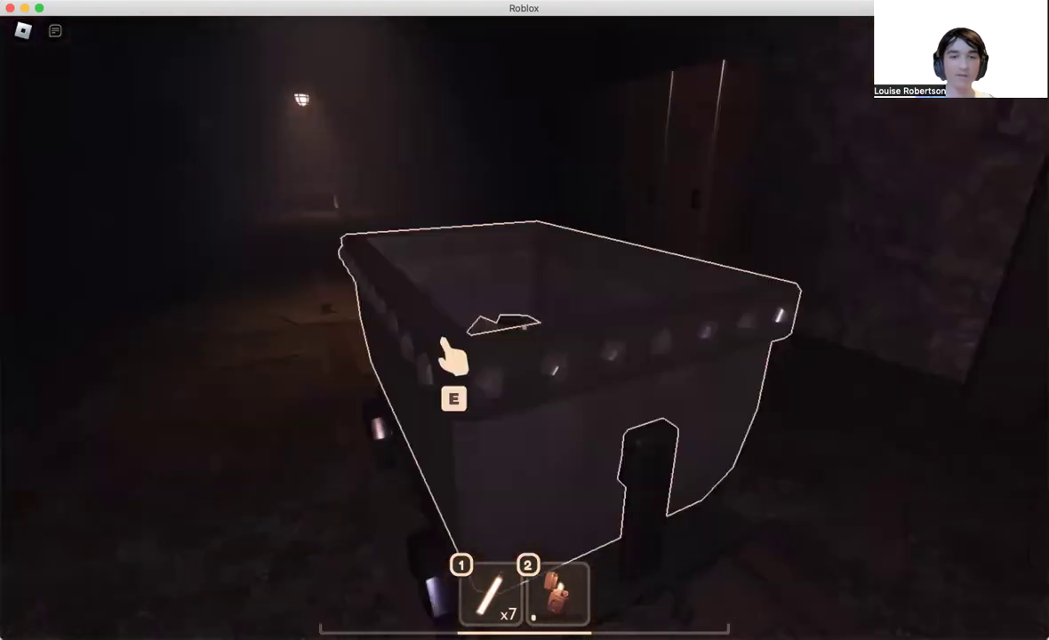
pyautogui.press('w')
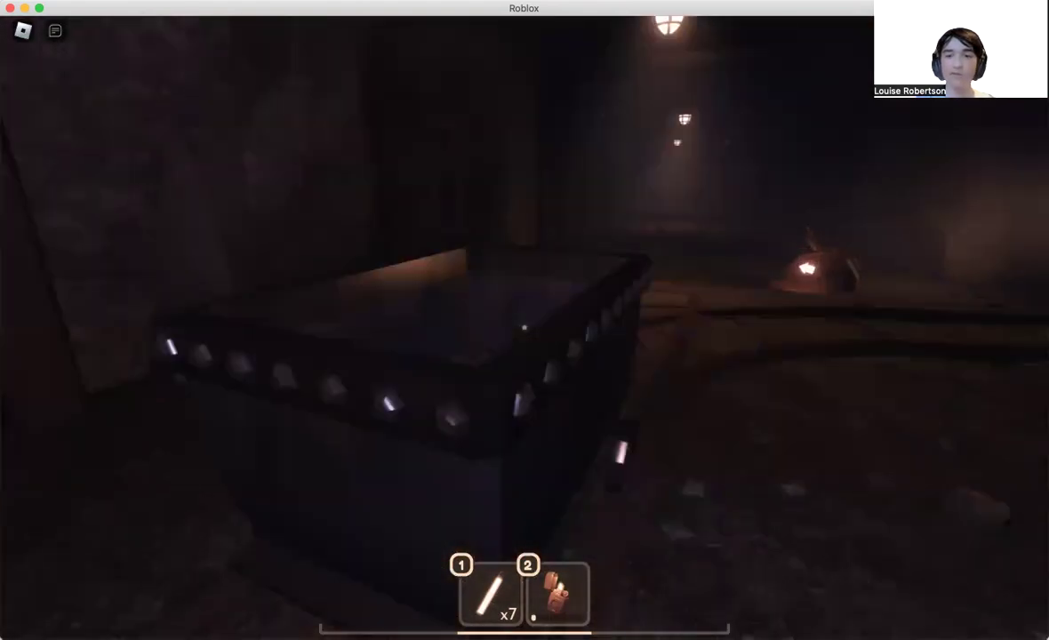
pyautogui.press('w')
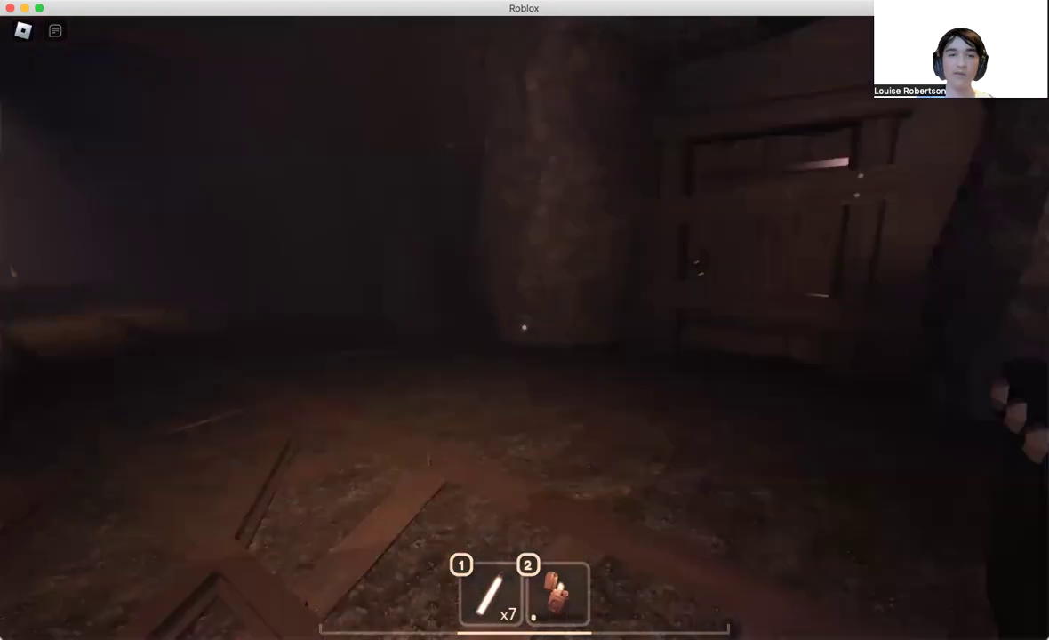
pyautogui.press('w')
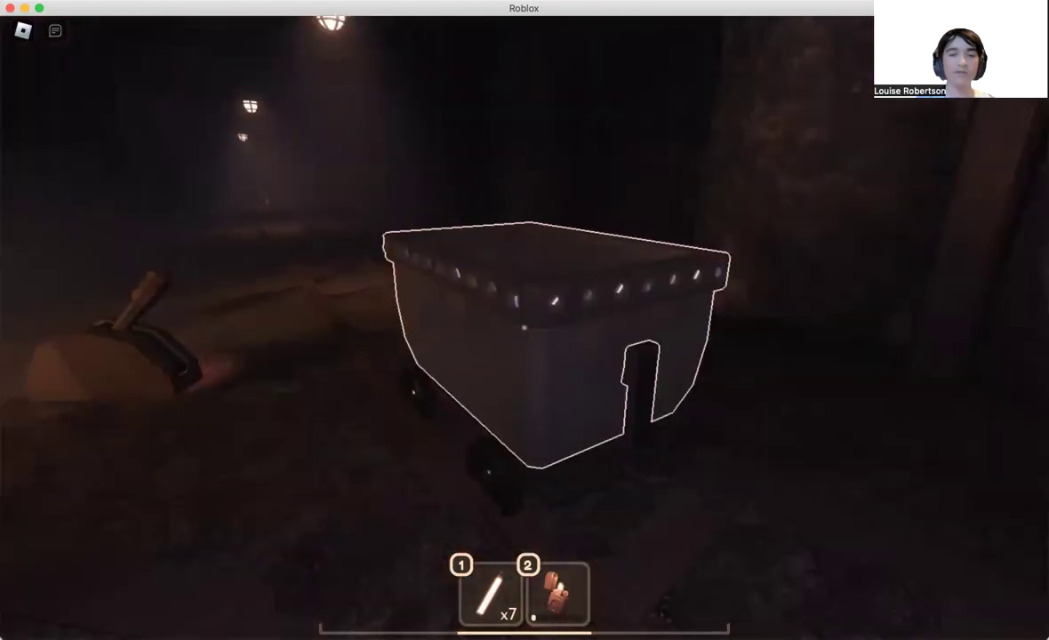
pyautogui.press('w')
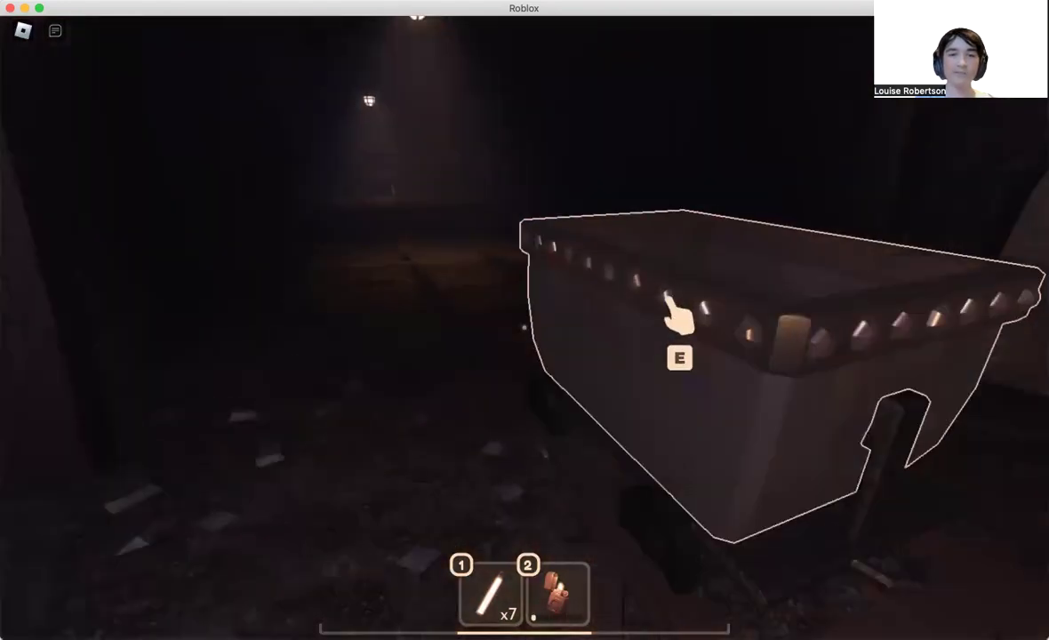
pyautogui.press('w')
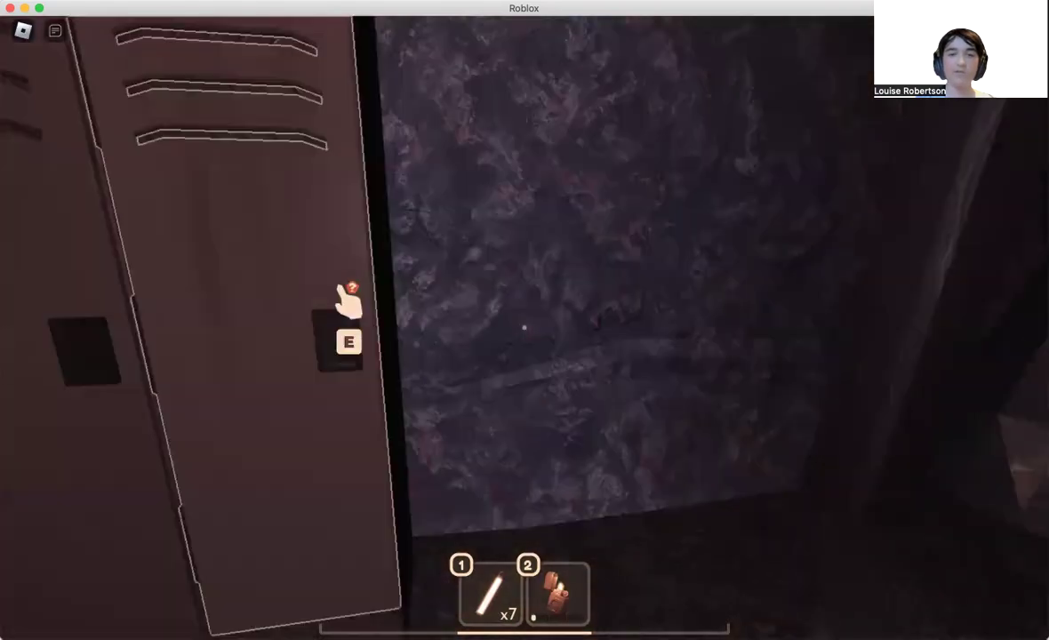
pyautogui.press('w')
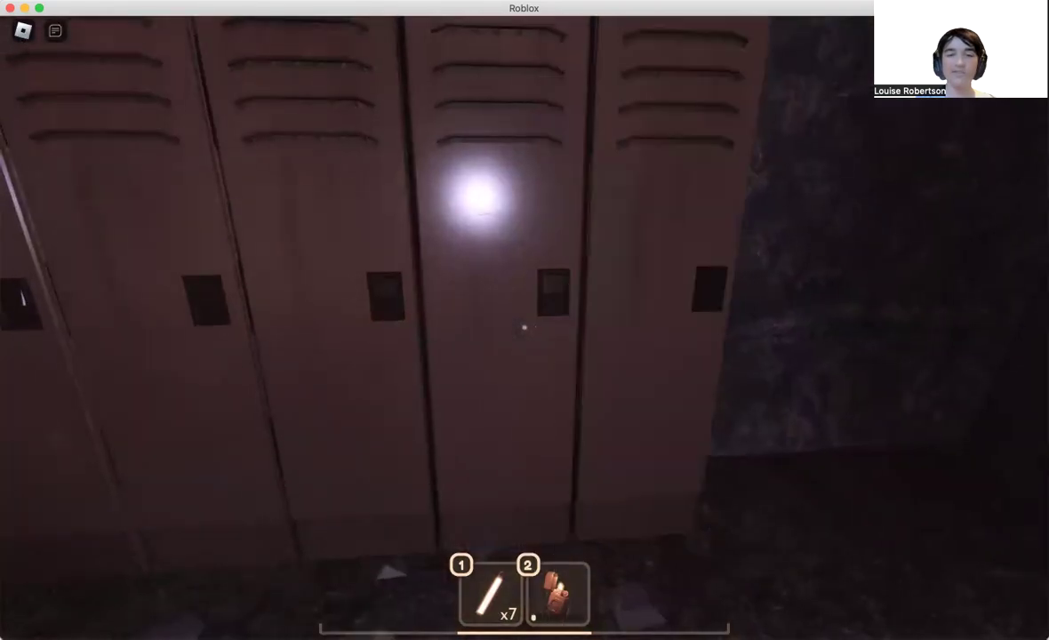
# - Open a locker and pick up the item from its shelf
pyautogui.press('e')
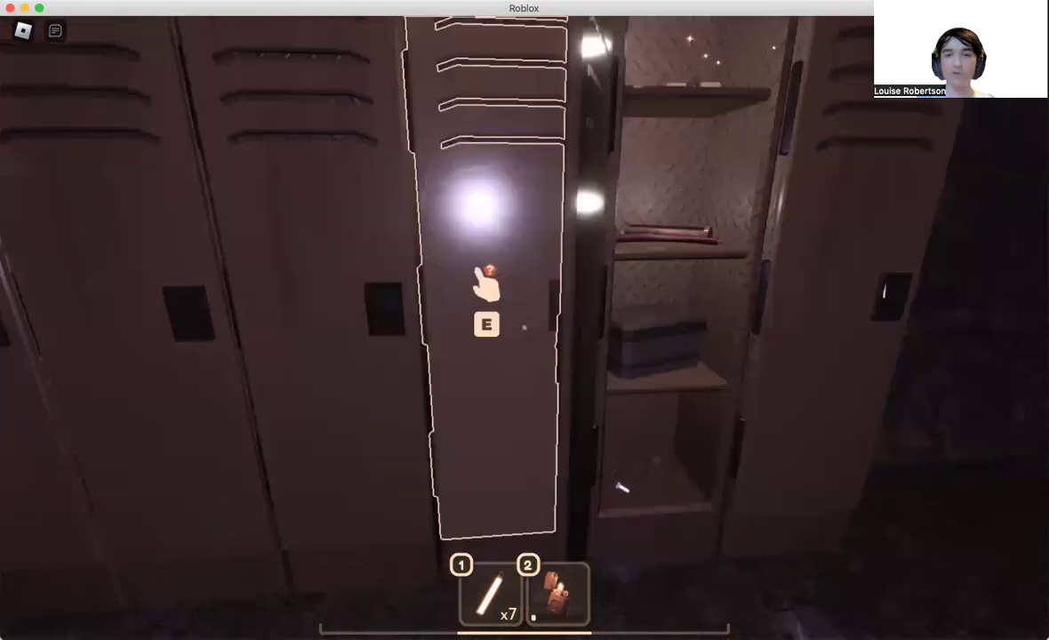
pyautogui.press('w')
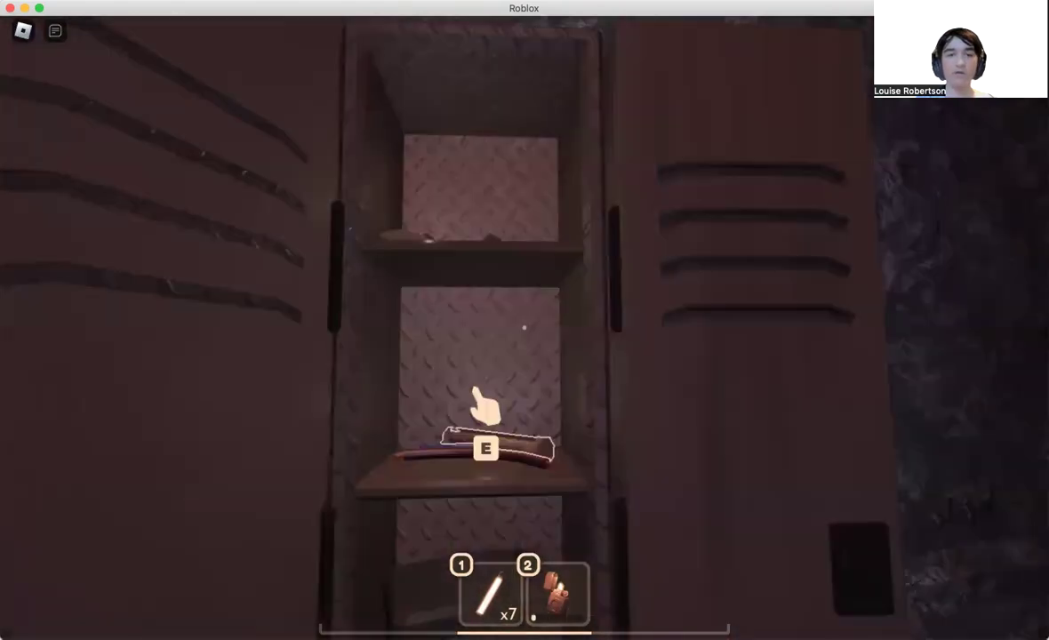
pyautogui.press('e')
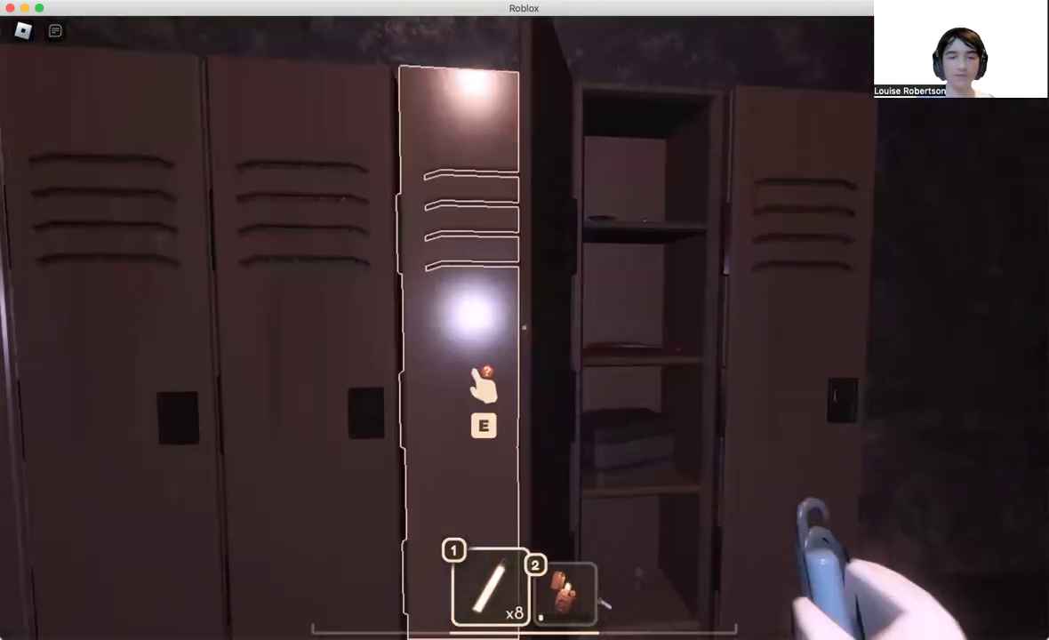
pyautogui.press('s')
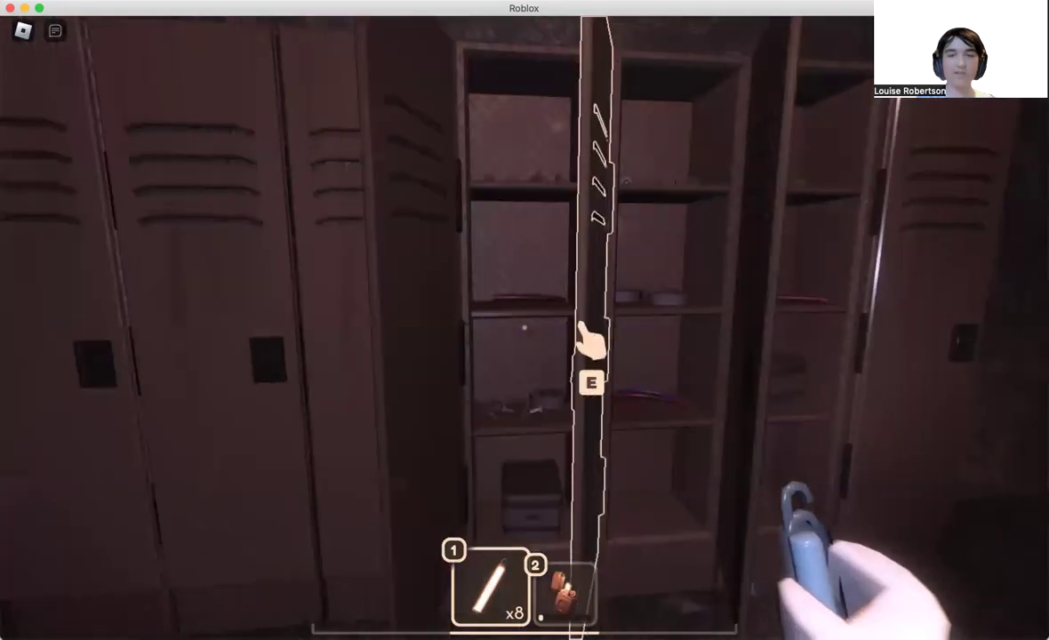
# - Search the next locker, reaching nine glowsticks, then walk past the bench to door 0126
pyautogui.press('a')
pyautogui.press('w')
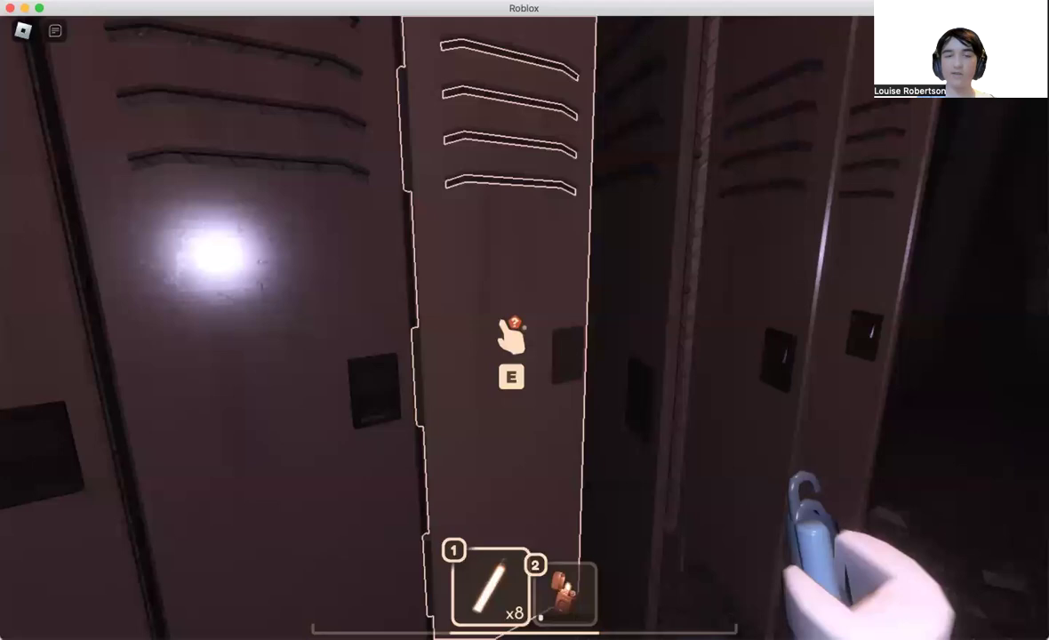
pyautogui.press('e')
pyautogui.press('e')
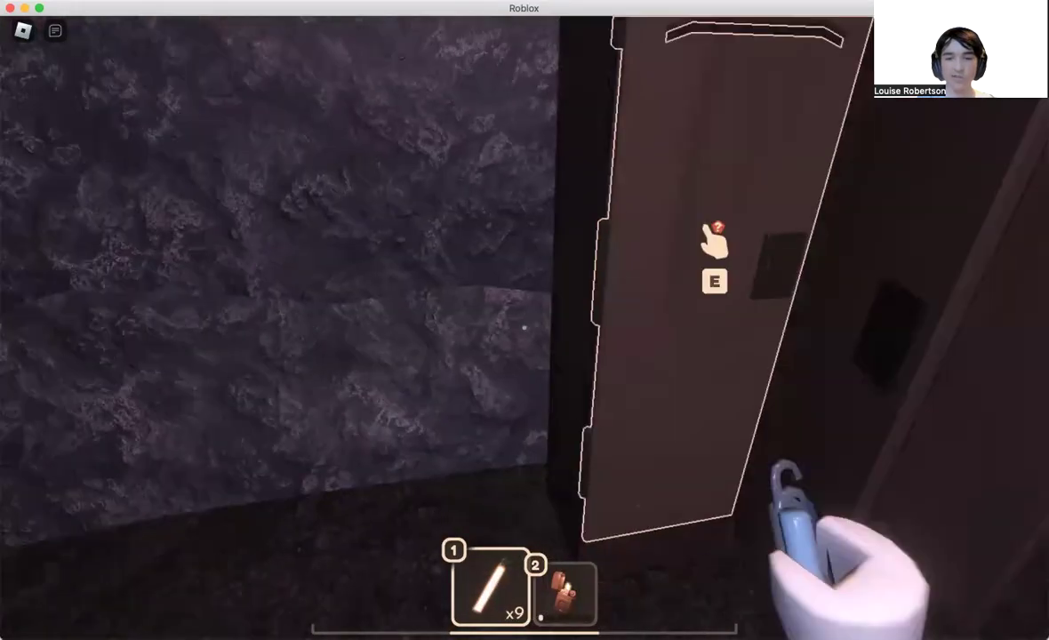
pyautogui.press('e')
pyautogui.press('w')
pyautogui.press('w')
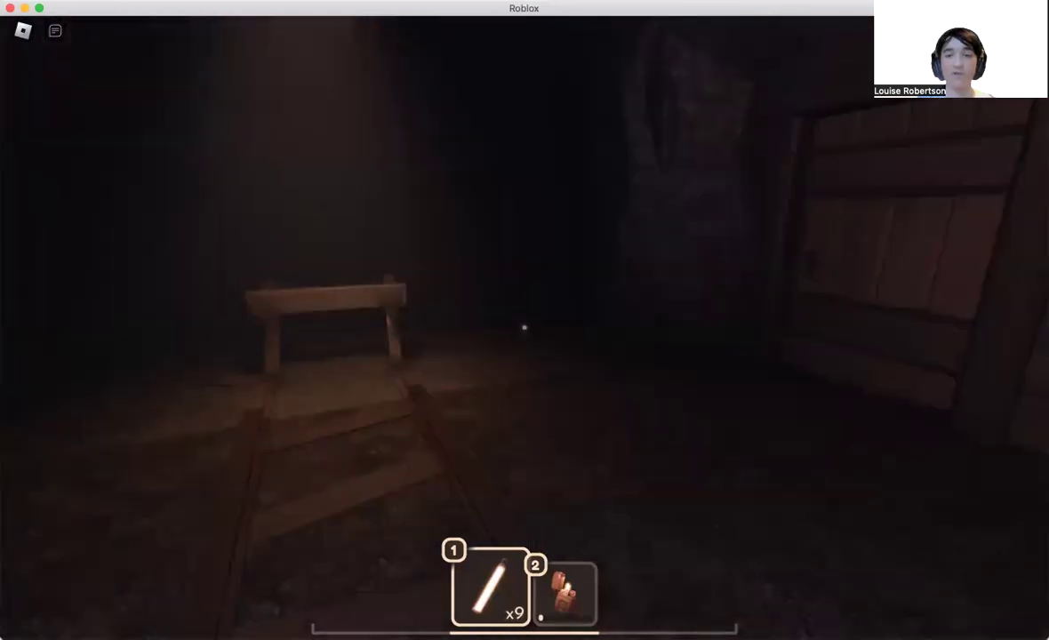
# - Go through door 0126, check the side lockers and continue past the rocks
pyautogui.press('w')
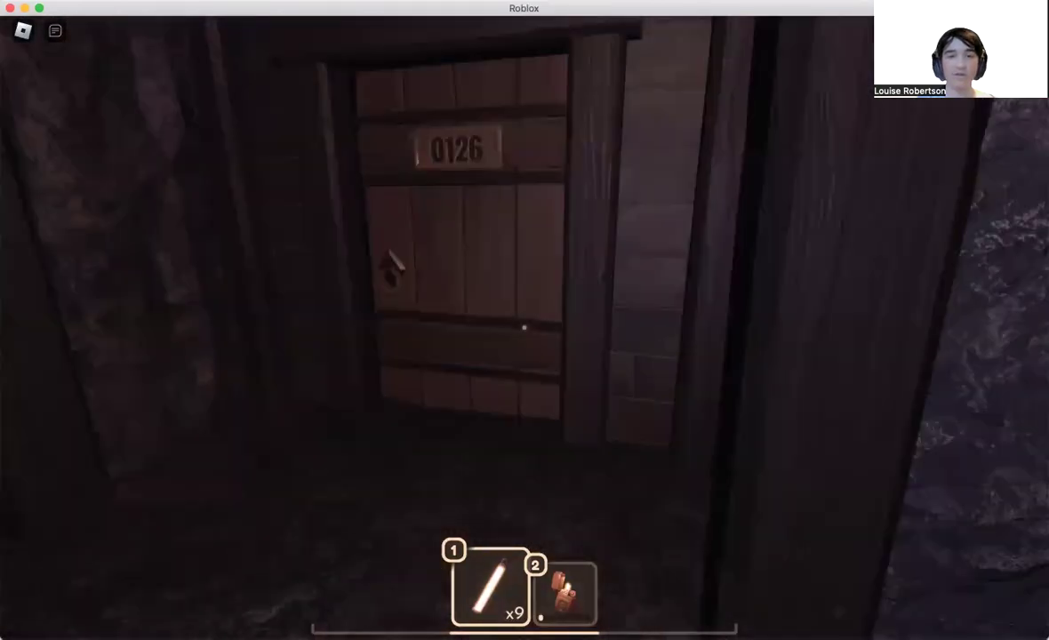
pyautogui.press('w')
pyautogui.press('w')
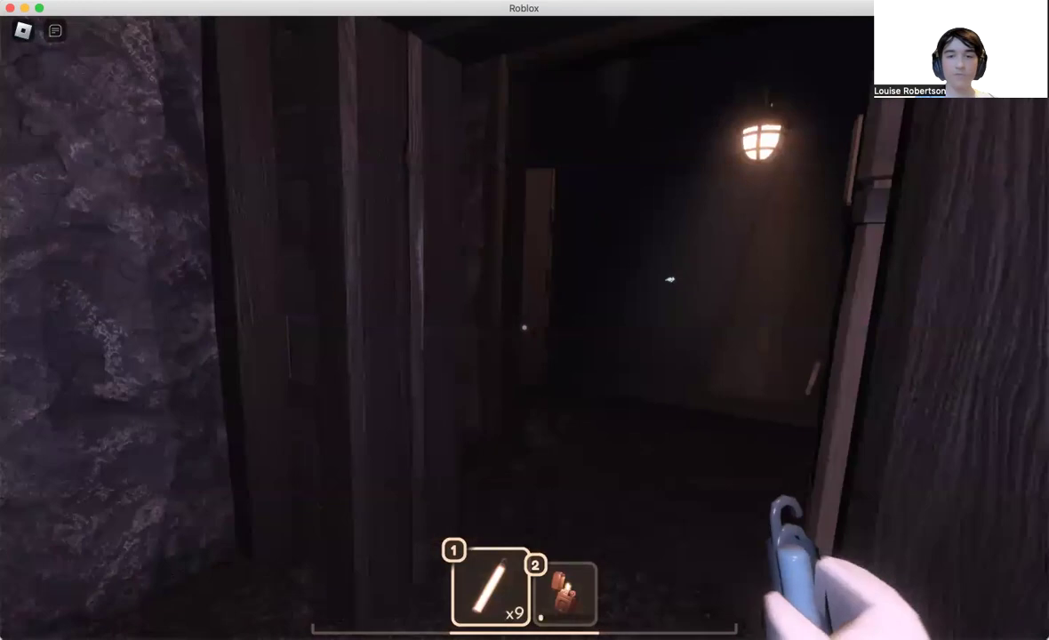
pyautogui.press('w')
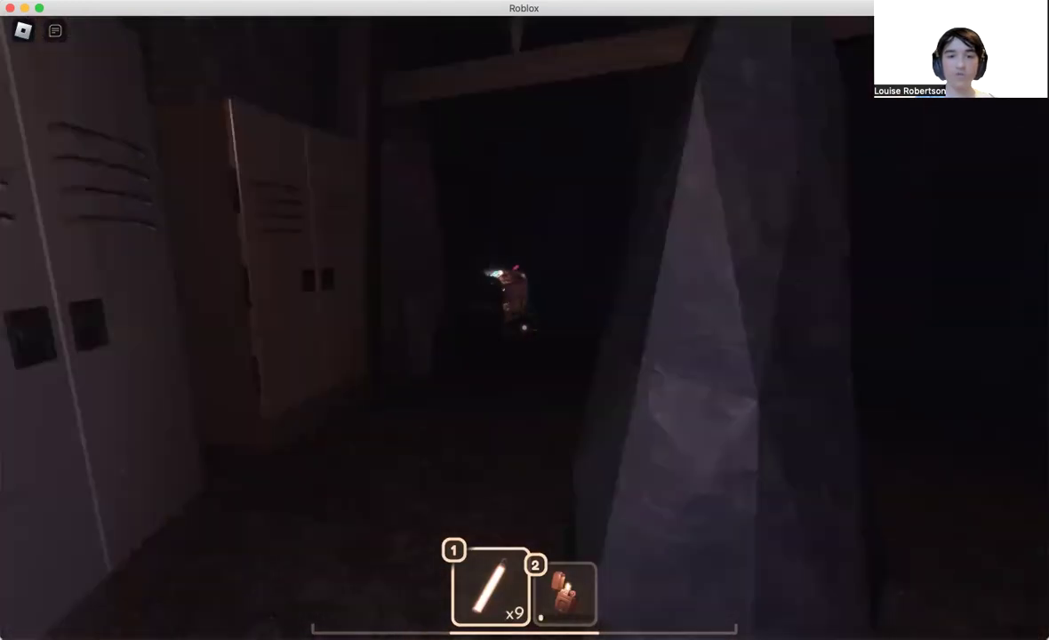
pyautogui.press('w')
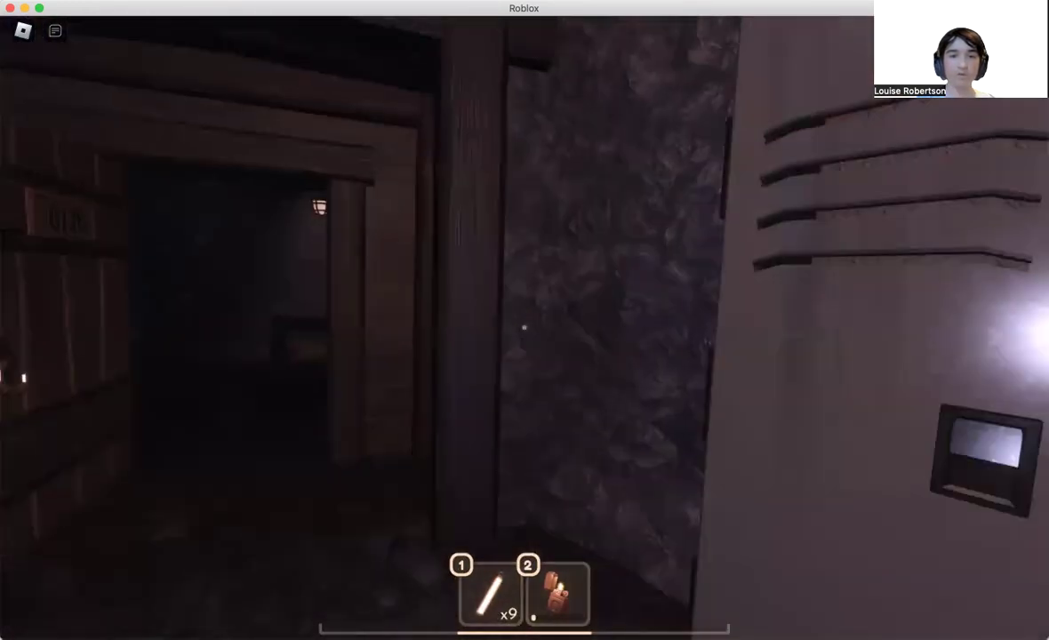
pyautogui.press('w')
pyautogui.press('w')
pyautogui.press('a')
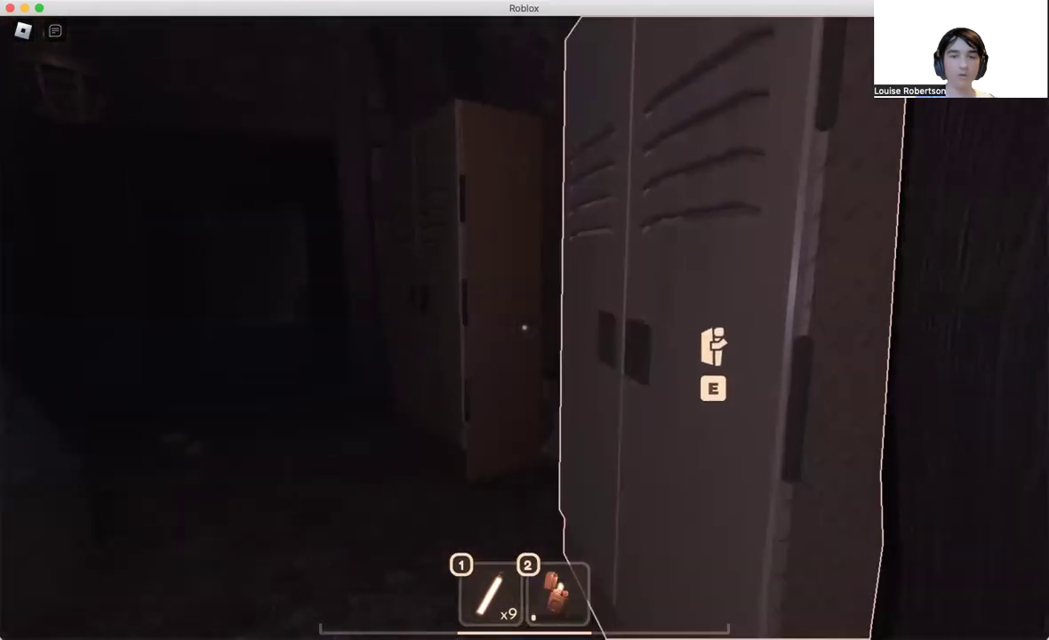
pyautogui.press('w')
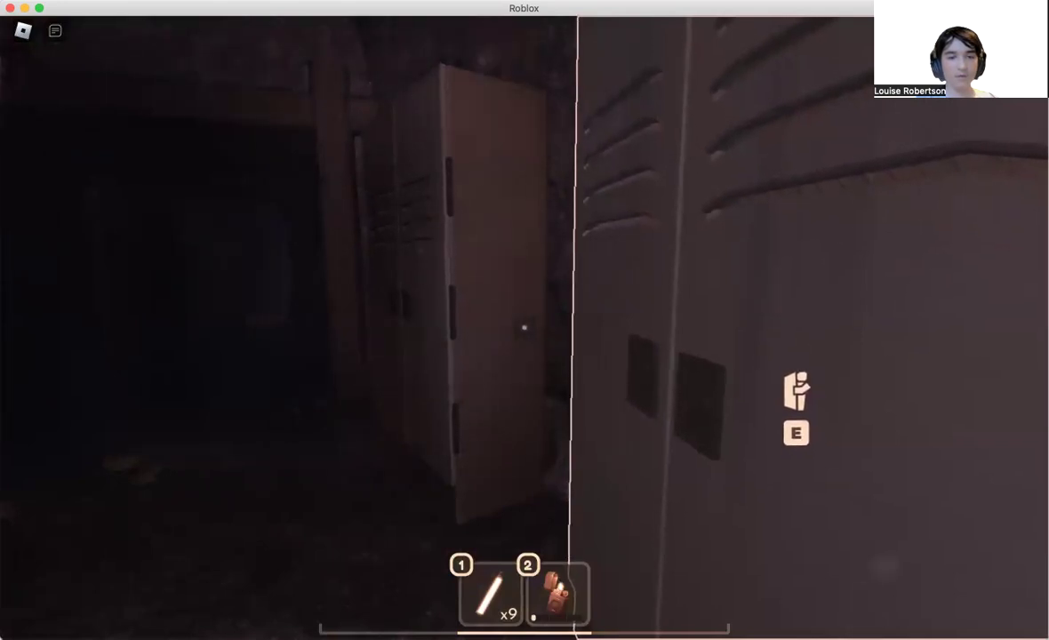
pyautogui.press('w')
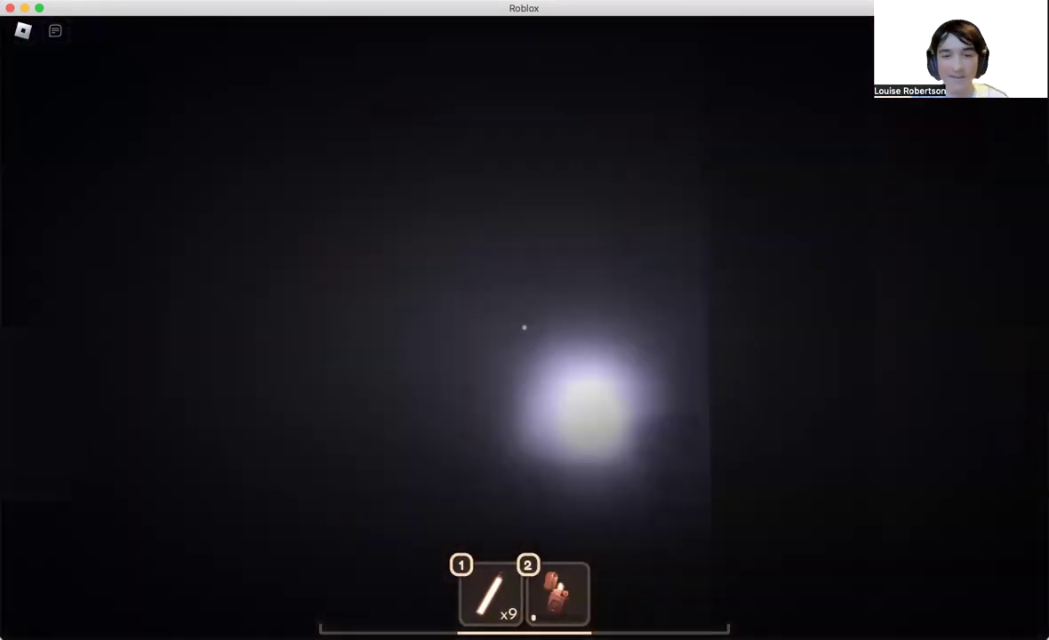
pyautogui.press('w')
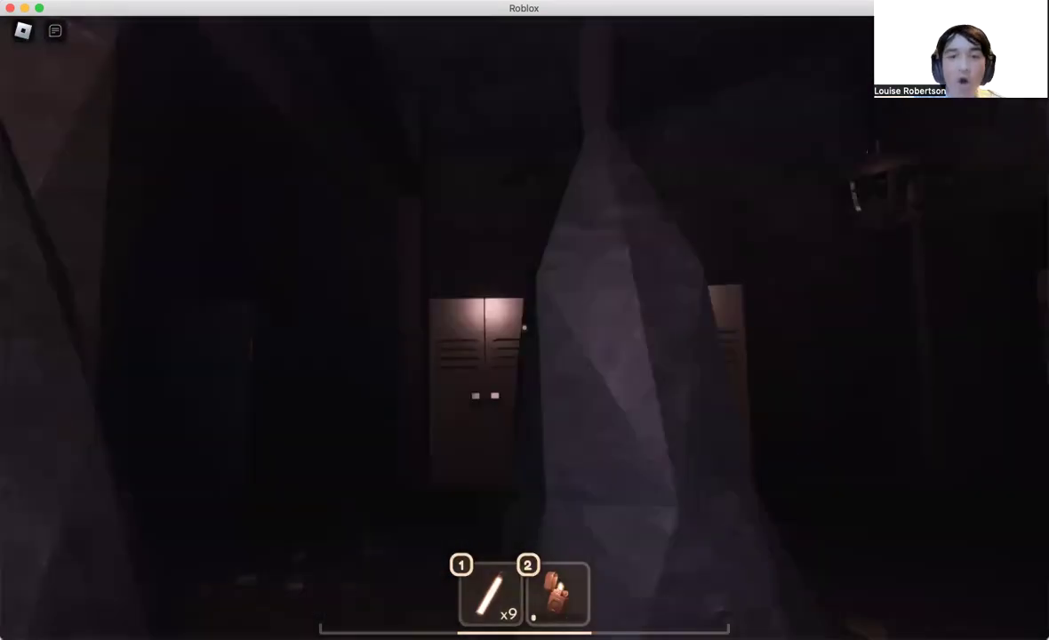
pyautogui.press('w')
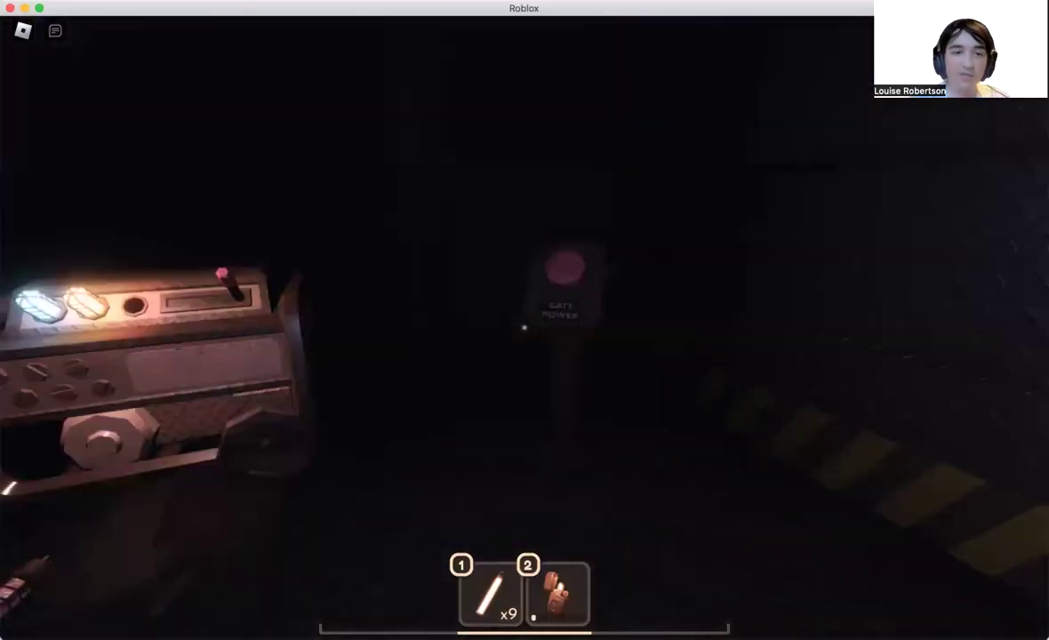
# - Use the generator beside GATE POWER to grab its item, then look down at the dark floor
pyautogui.press('w')
pyautogui.press('e')
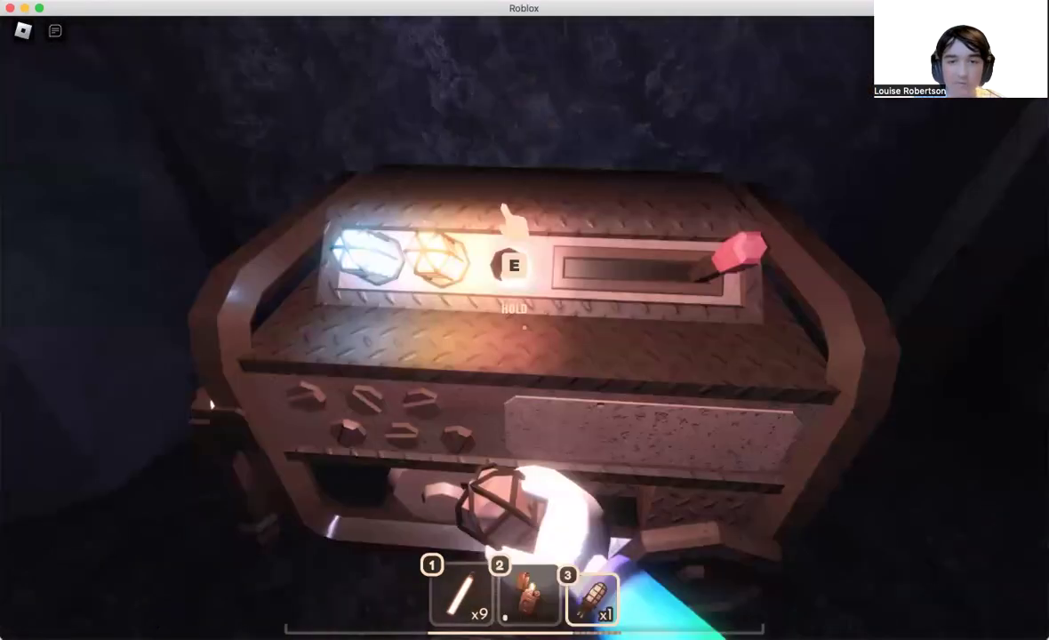
pyautogui.press('w')
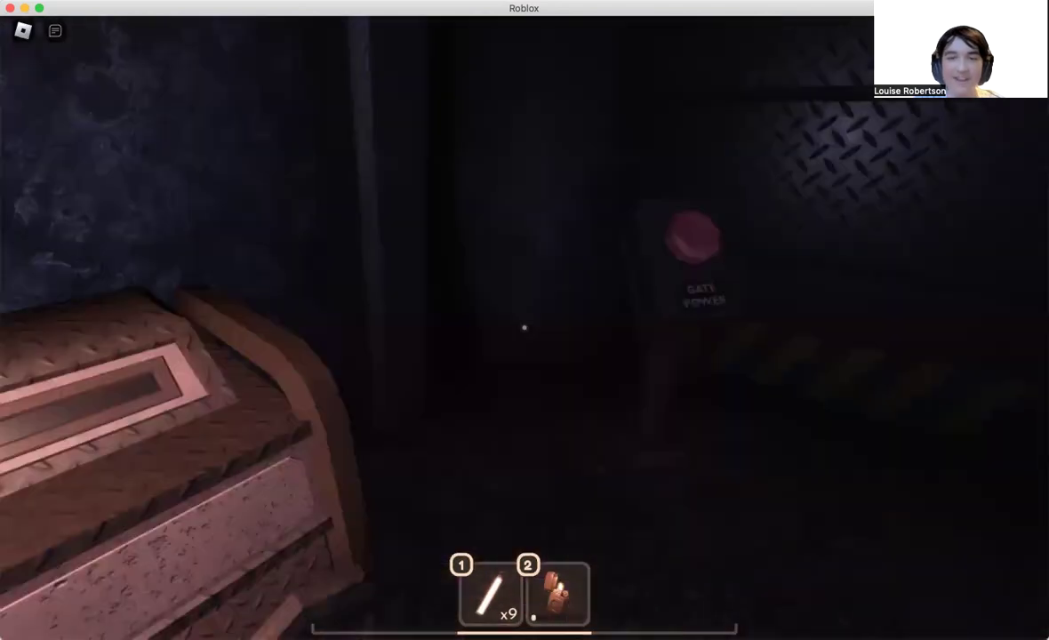
pyautogui.moveTo(524, 329); pyautogui.dragTo(524, 330)
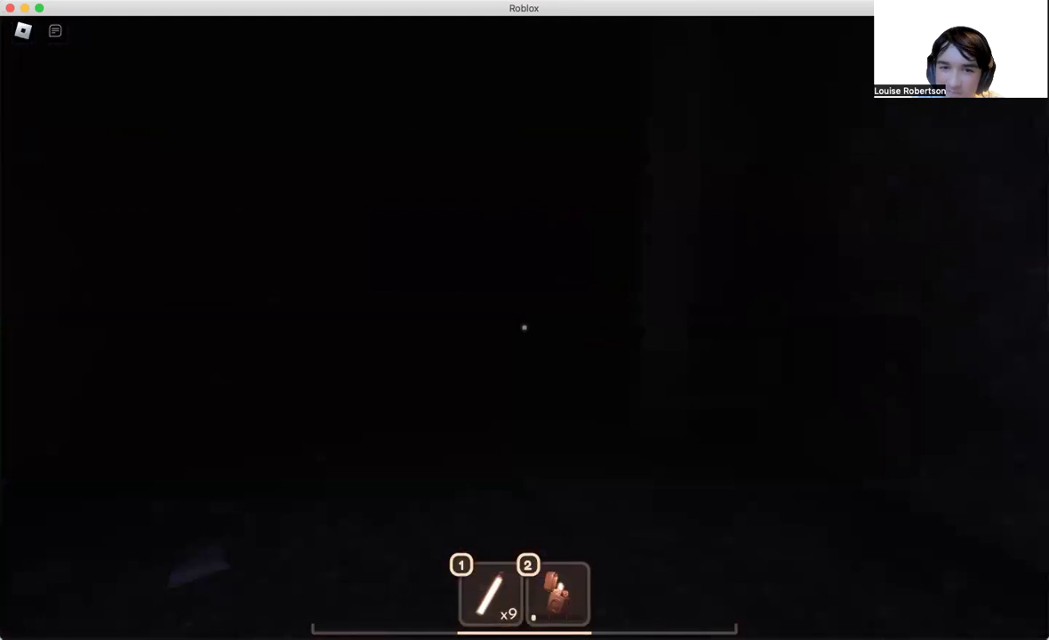
# - Walk through the pitch-dark room past door 0127 and down the corridor
pyautogui.press('w')
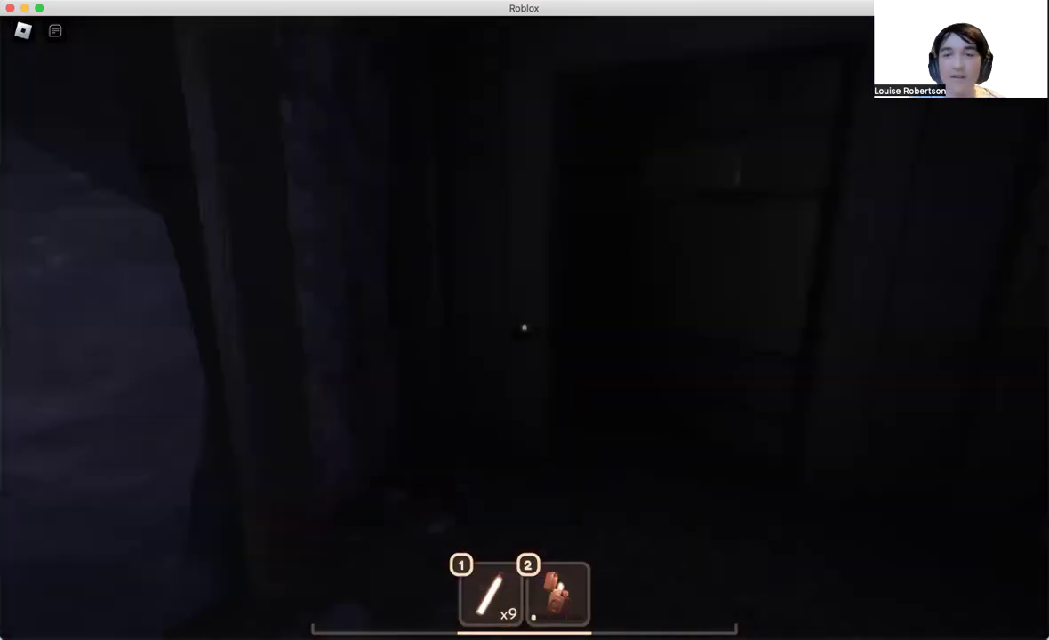
pyautogui.press('w')
pyautogui.press('w')
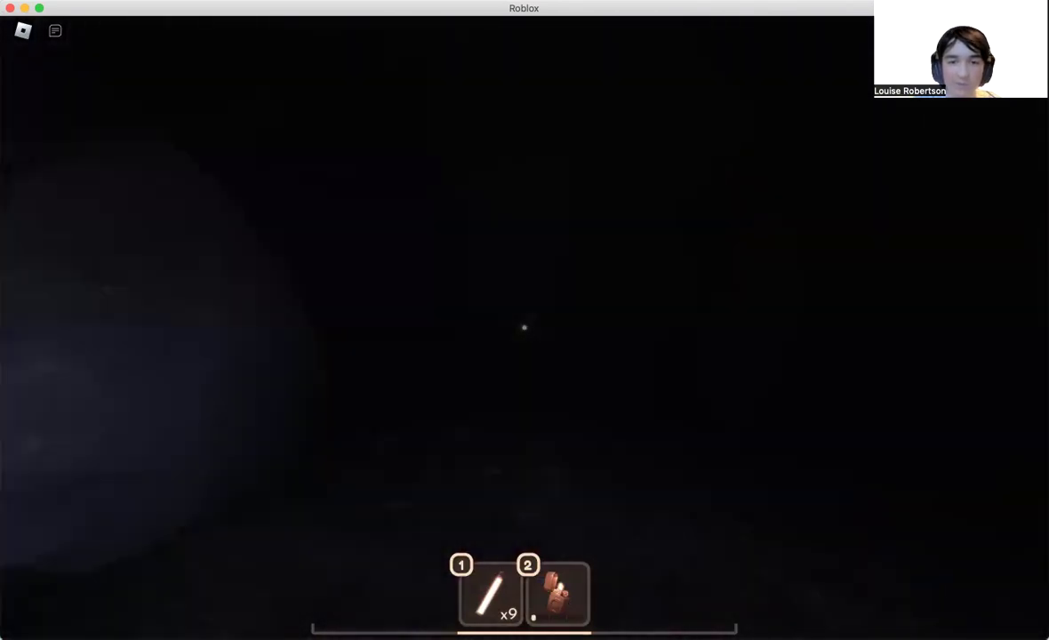
pyautogui.press('w')
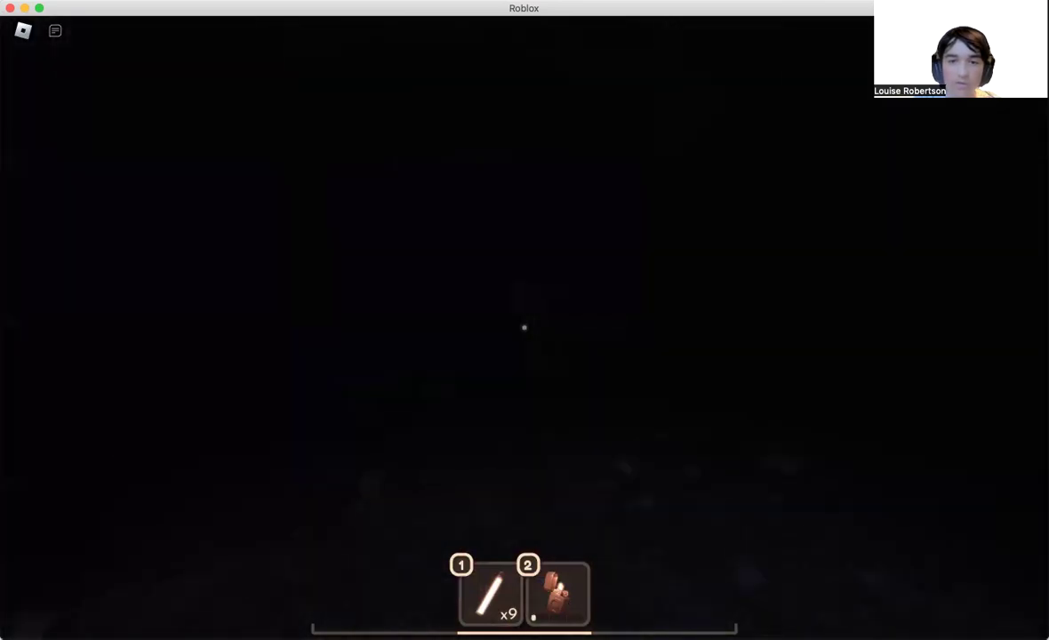
pyautogui.press('w')
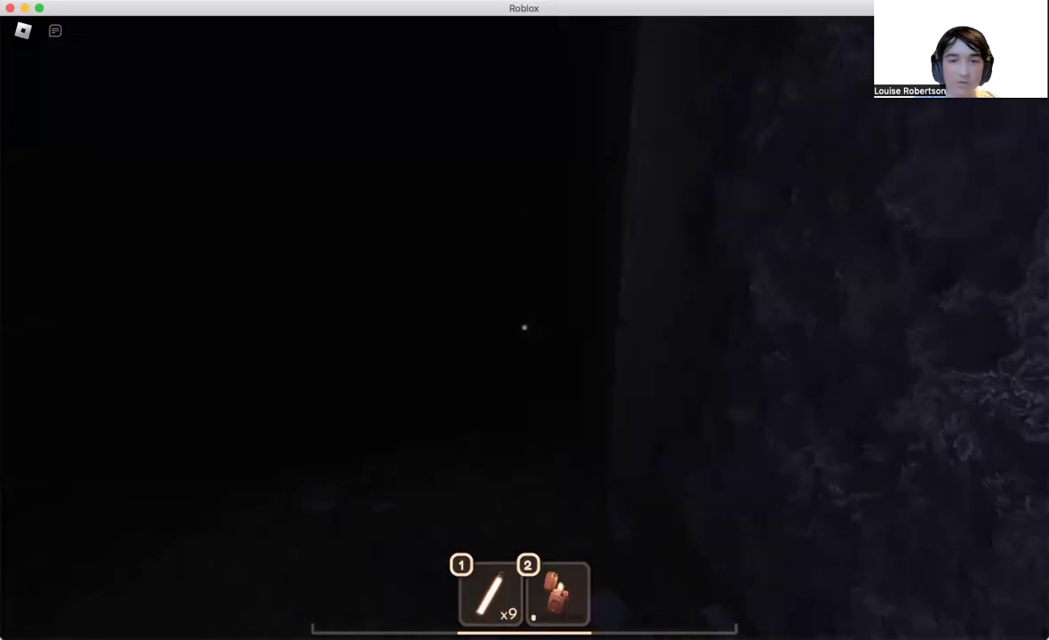
pyautogui.press('w')
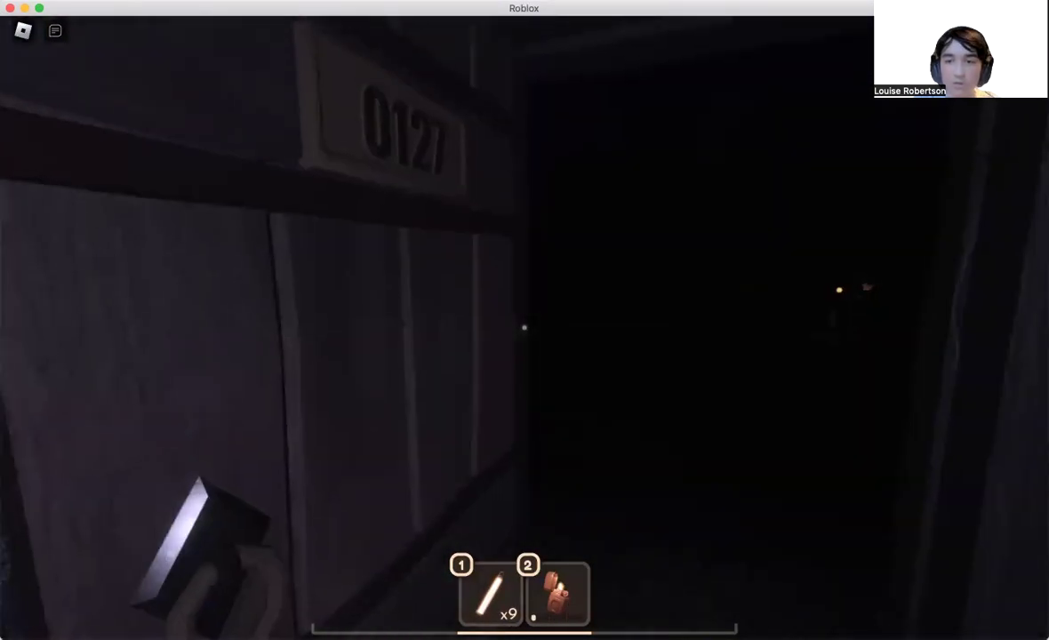
pyautogui.press('w')
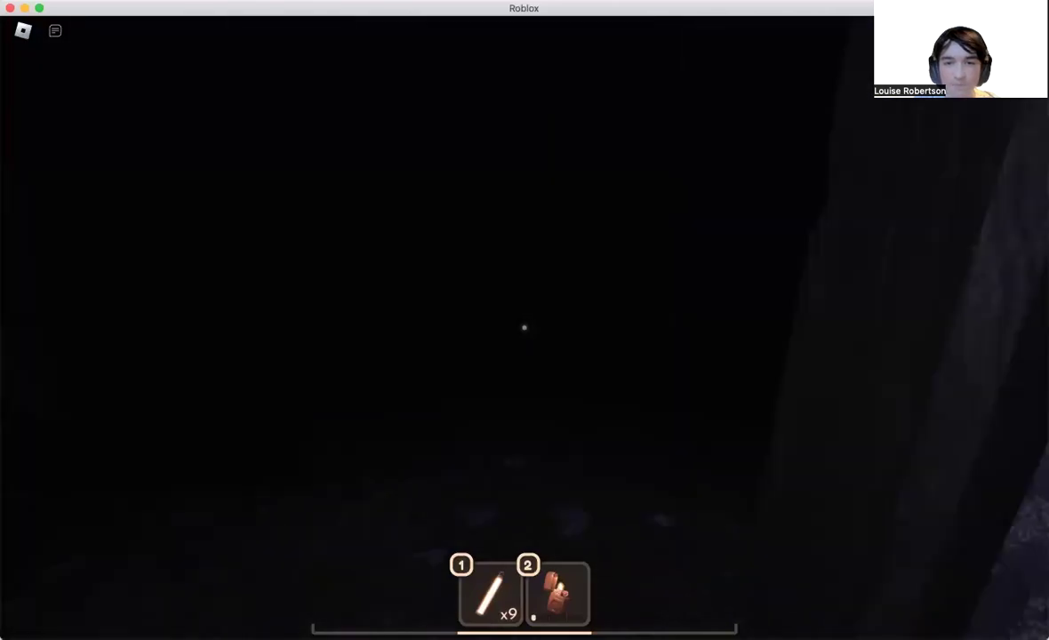
pyautogui.press('w')
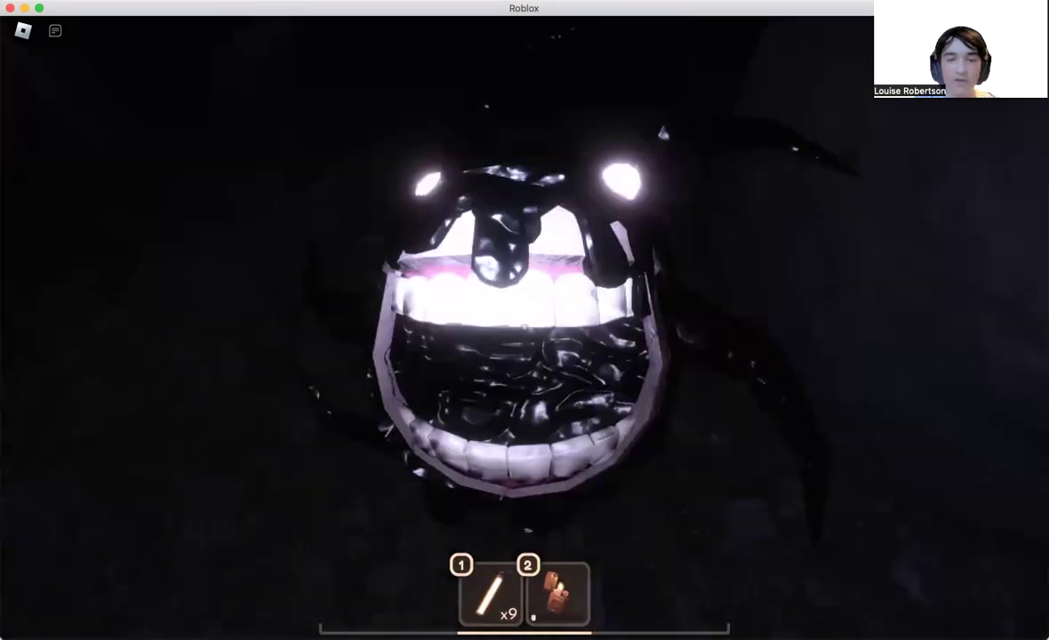
# - Throw a glowstick to light the cave, leaving eight, and walk past the lockers
pyautogui.press('1')
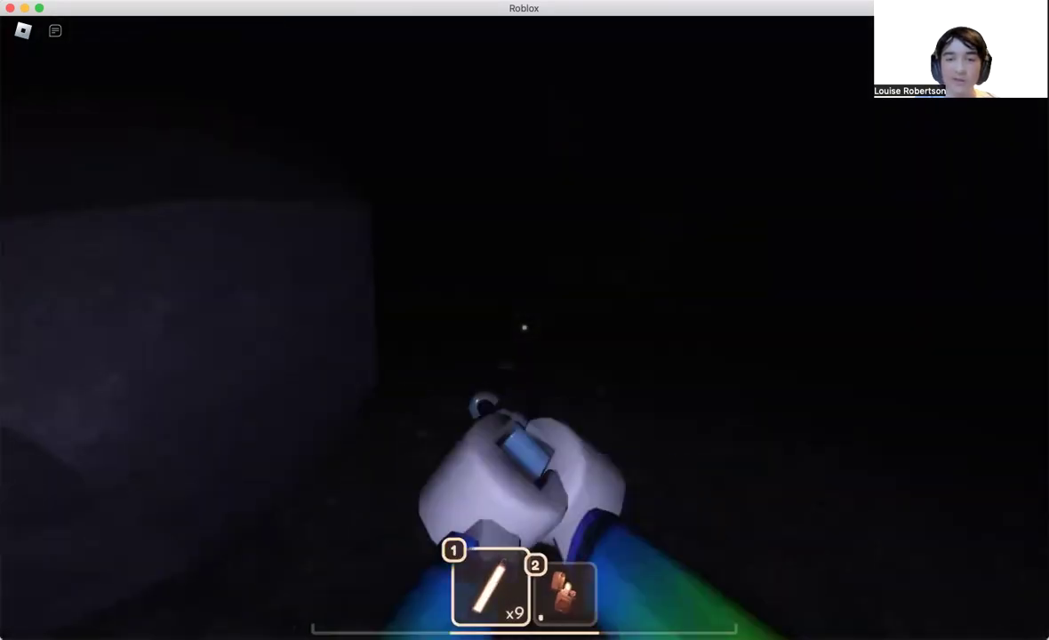
pyautogui.click(524, 330)
pyautogui.press('w')
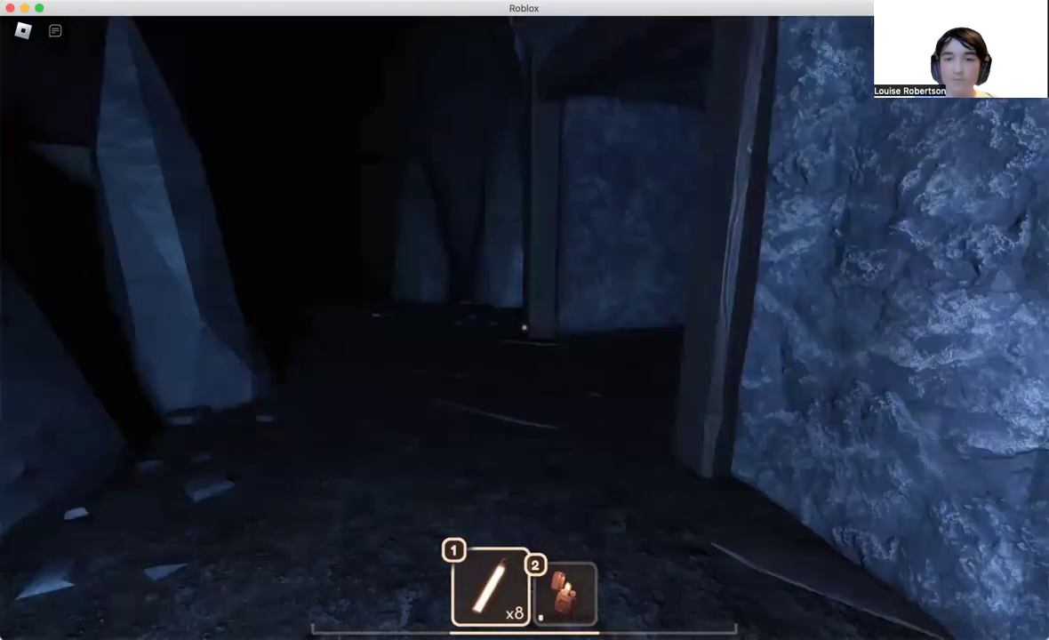
pyautogui.press('w')
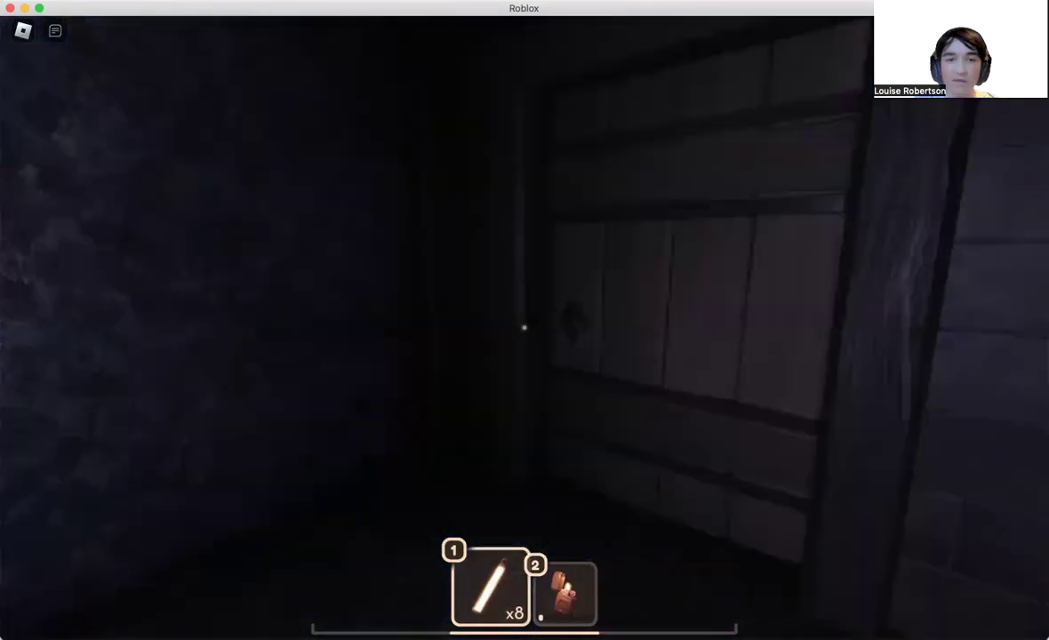
pyautogui.press('w')
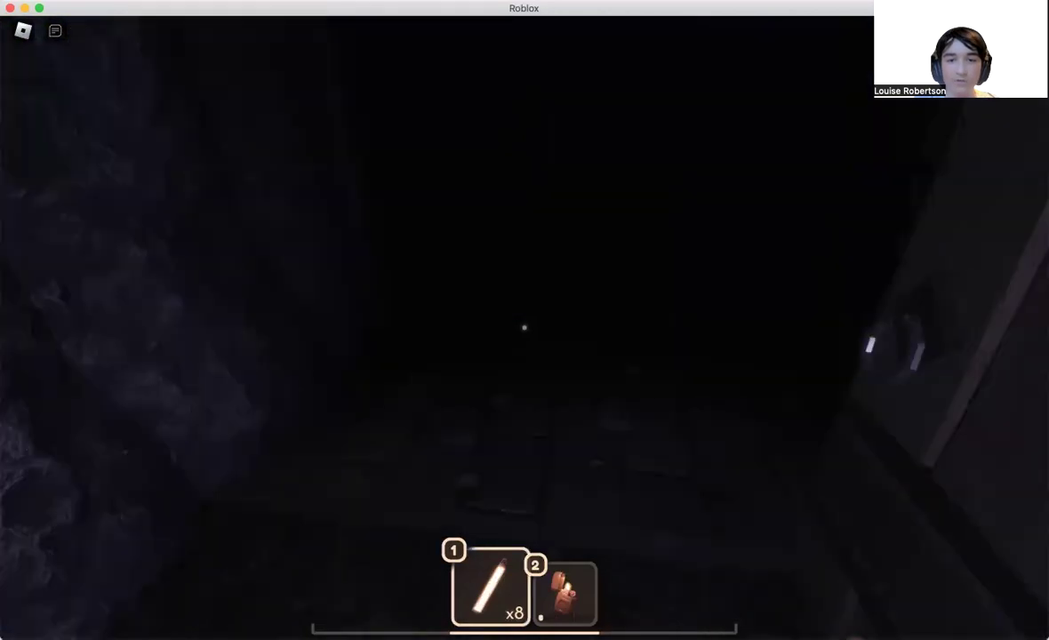
pyautogui.press('w')
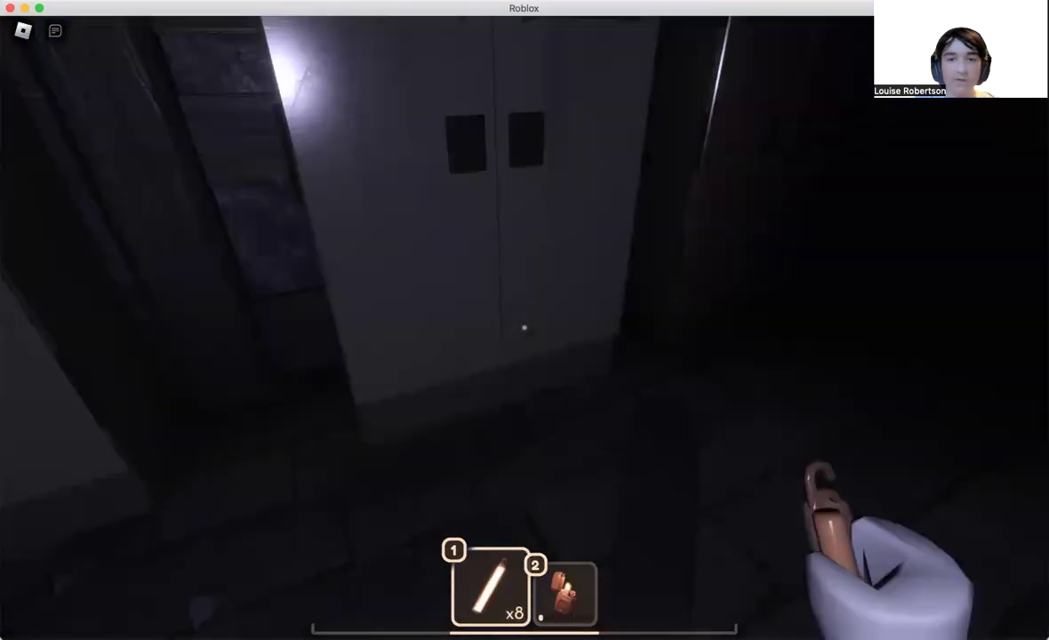
pyautogui.press('w')
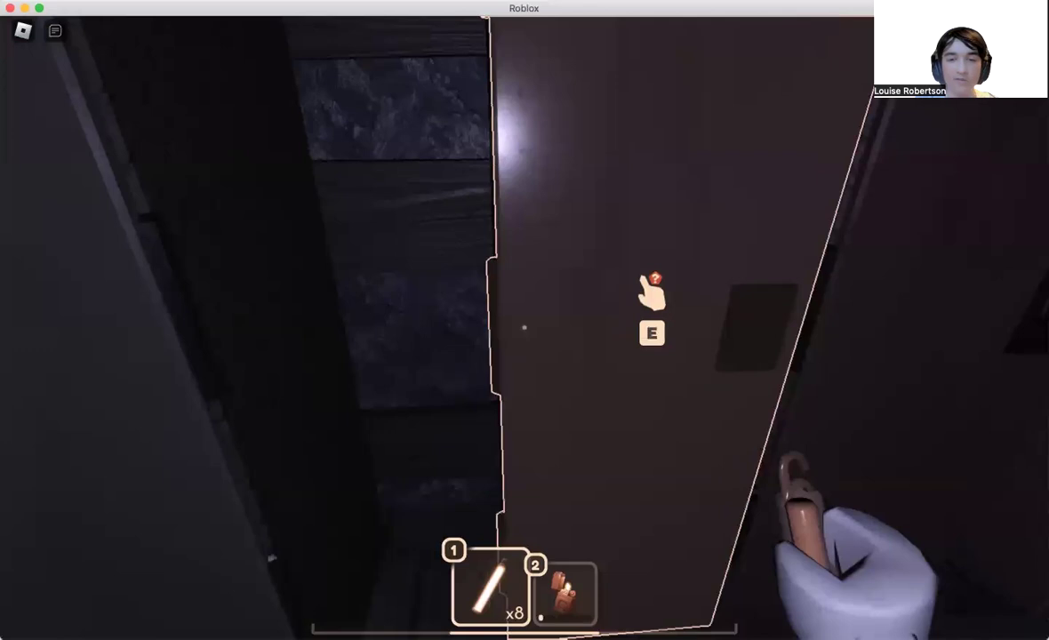
pyautogui.press('w')
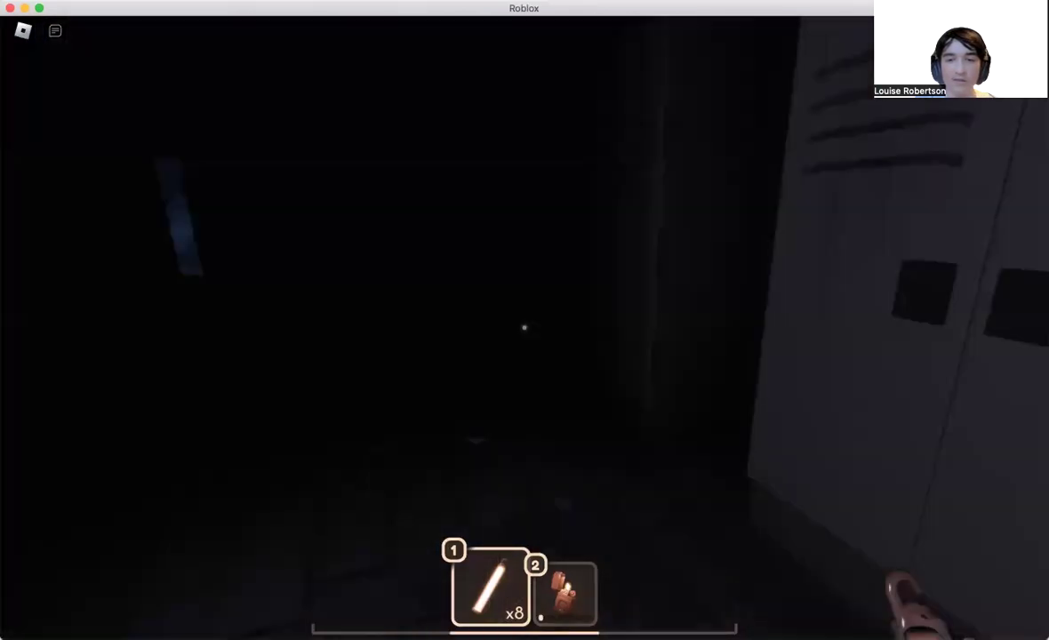
# - Continue through the rocky cave into the dark room with lockers and a ladder
pyautogui.press('w')
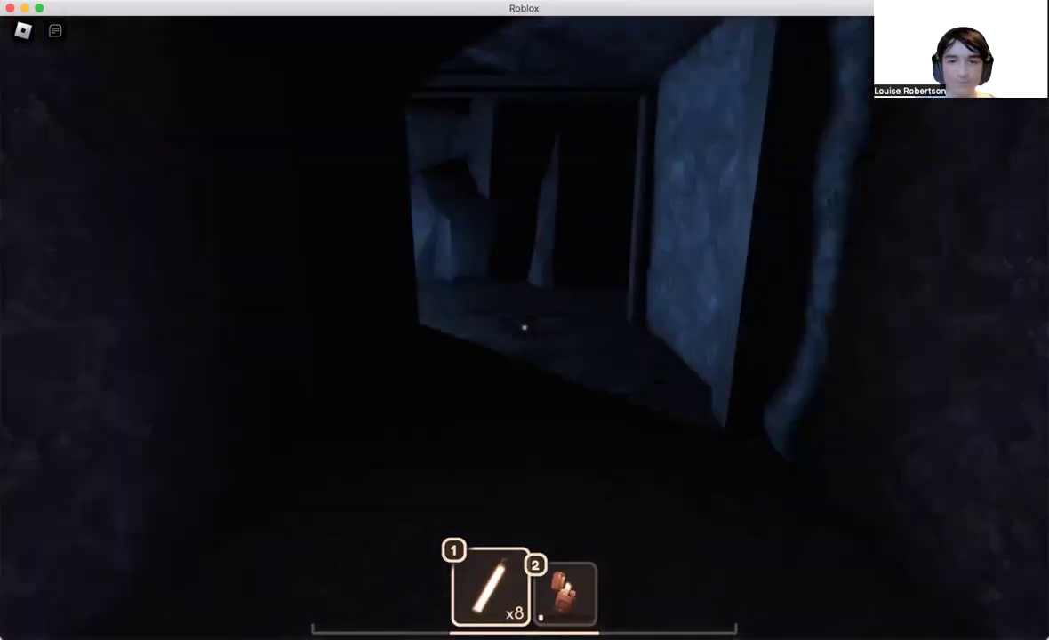
pyautogui.press('w')
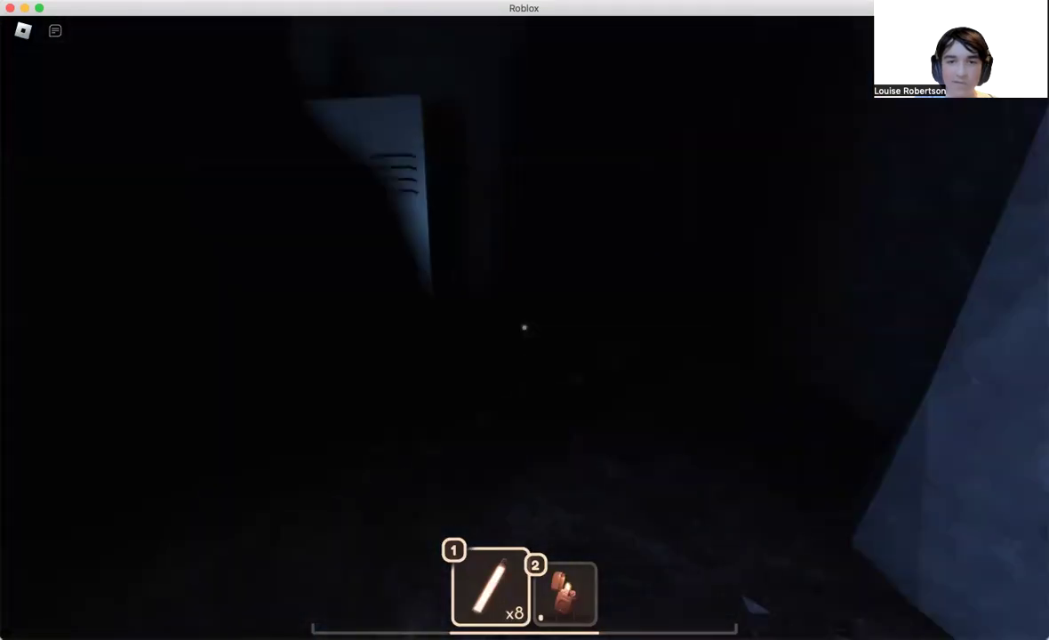
pyautogui.press('w')
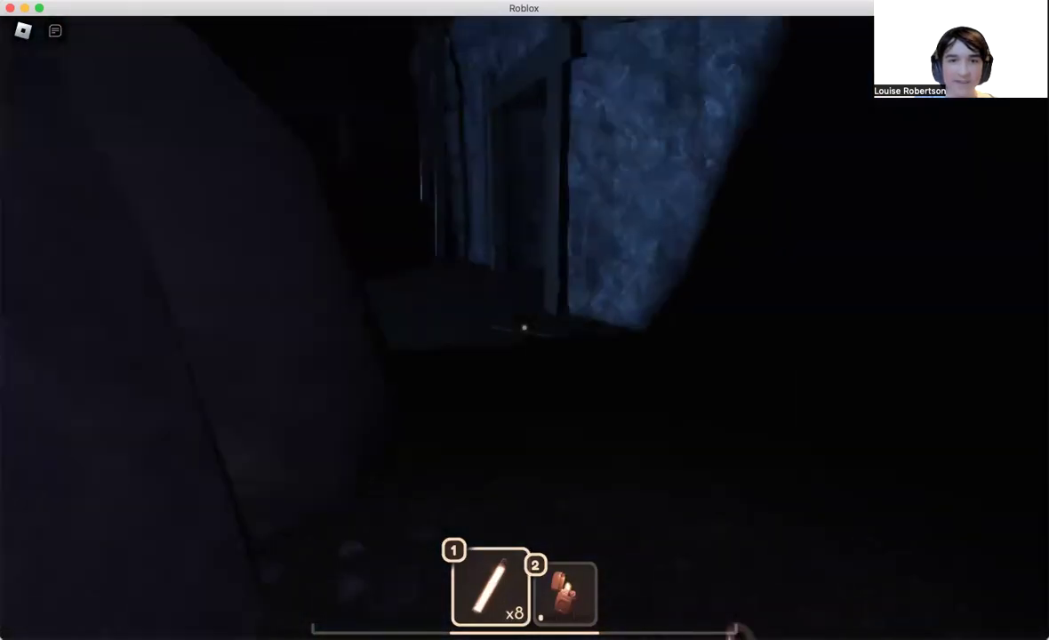
pyautogui.press('w')
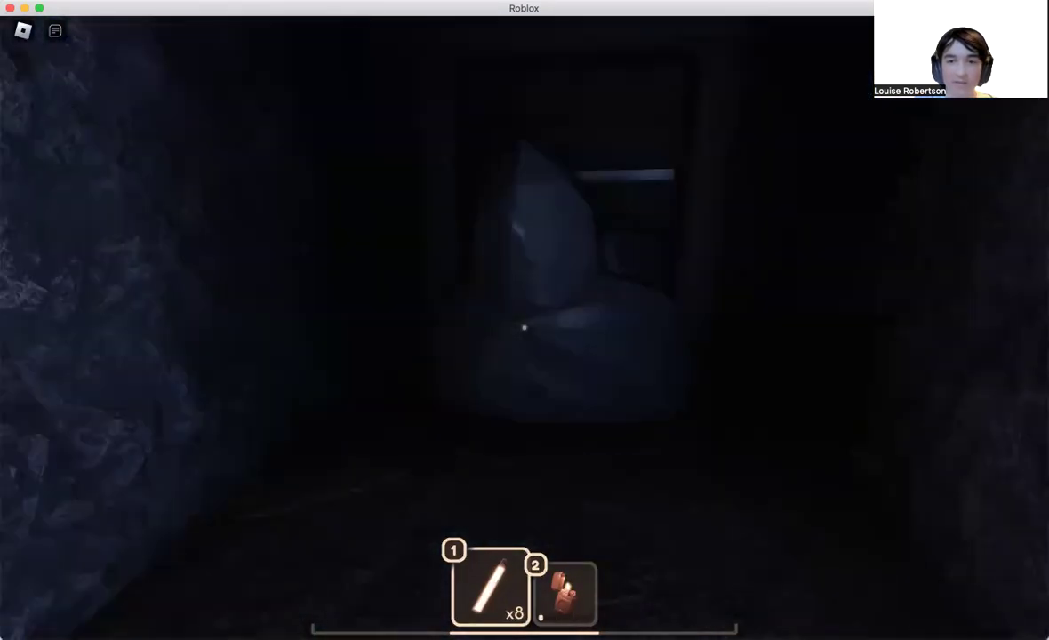
pyautogui.press('w')
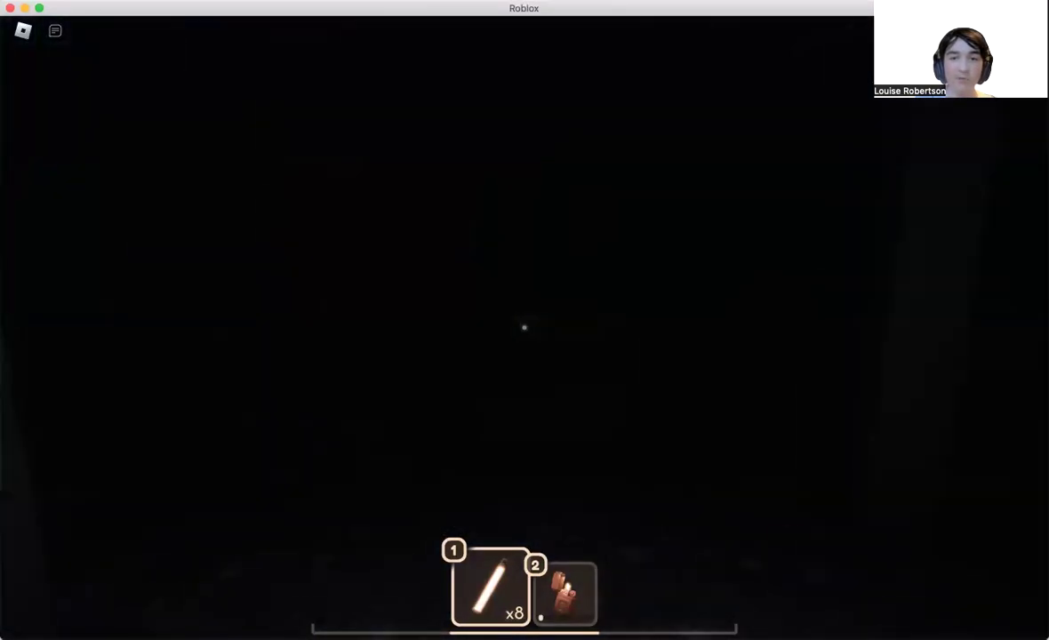
pyautogui.press('w')
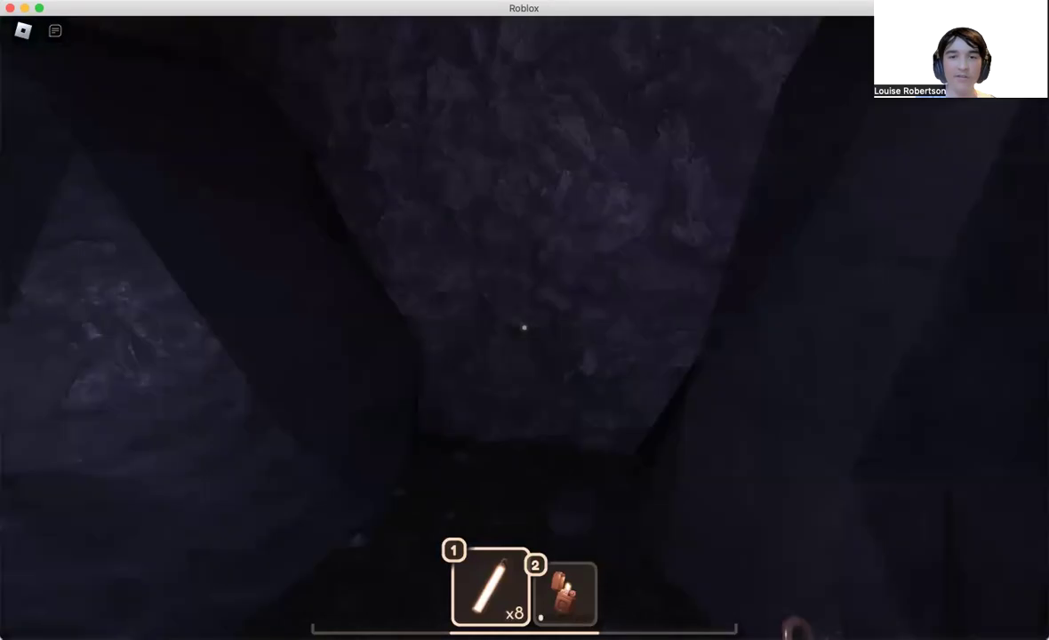
pyautogui.press('w')
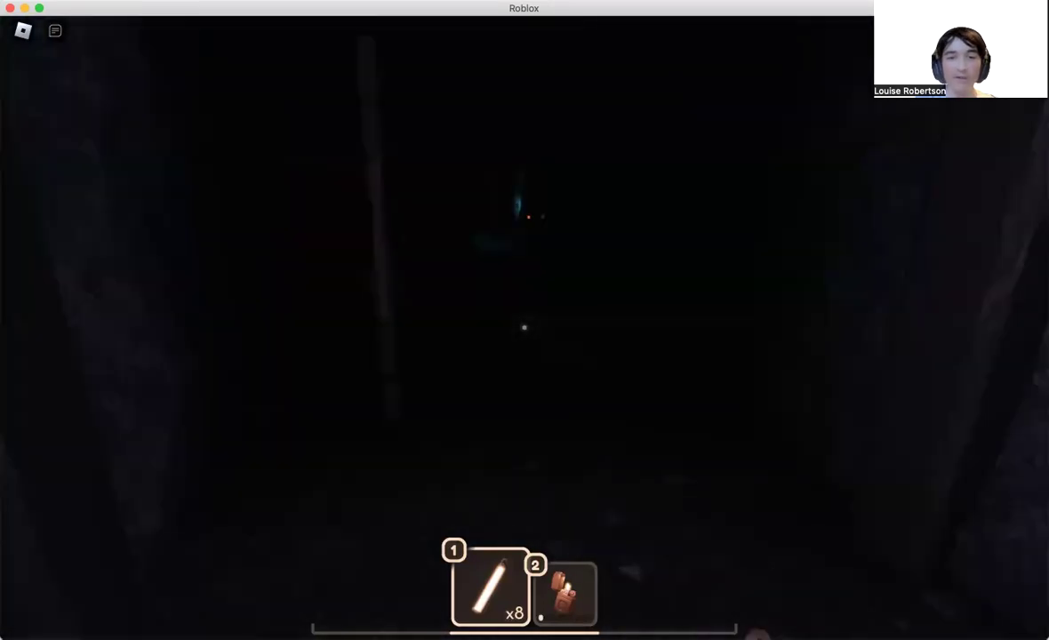
pyautogui.press('w')
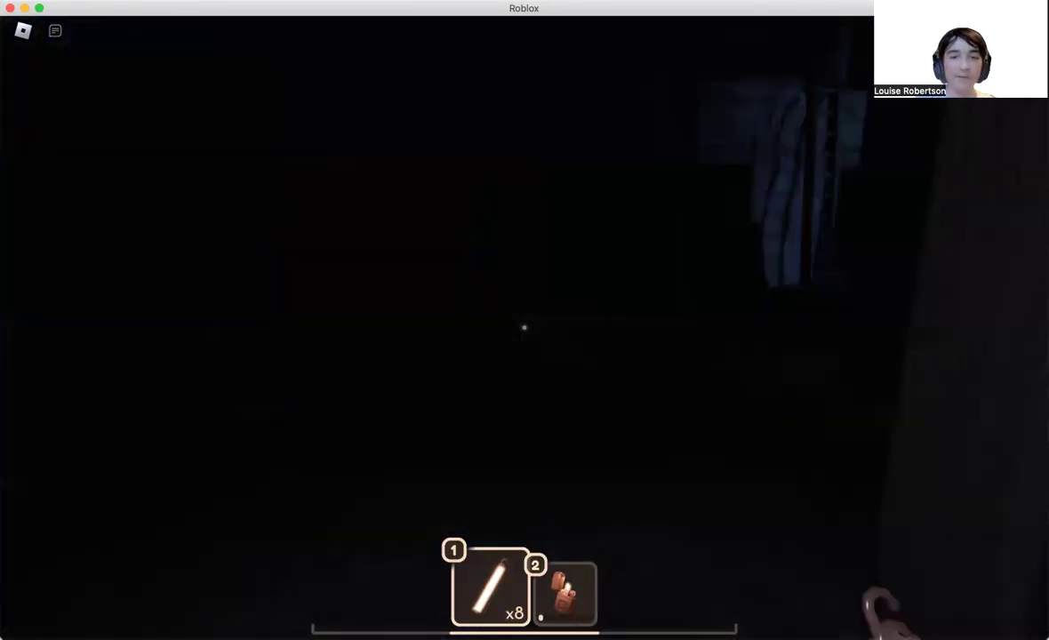
# - Climb the bunk-bed ladder onto the dark upper ledge
pyautogui.press('w')
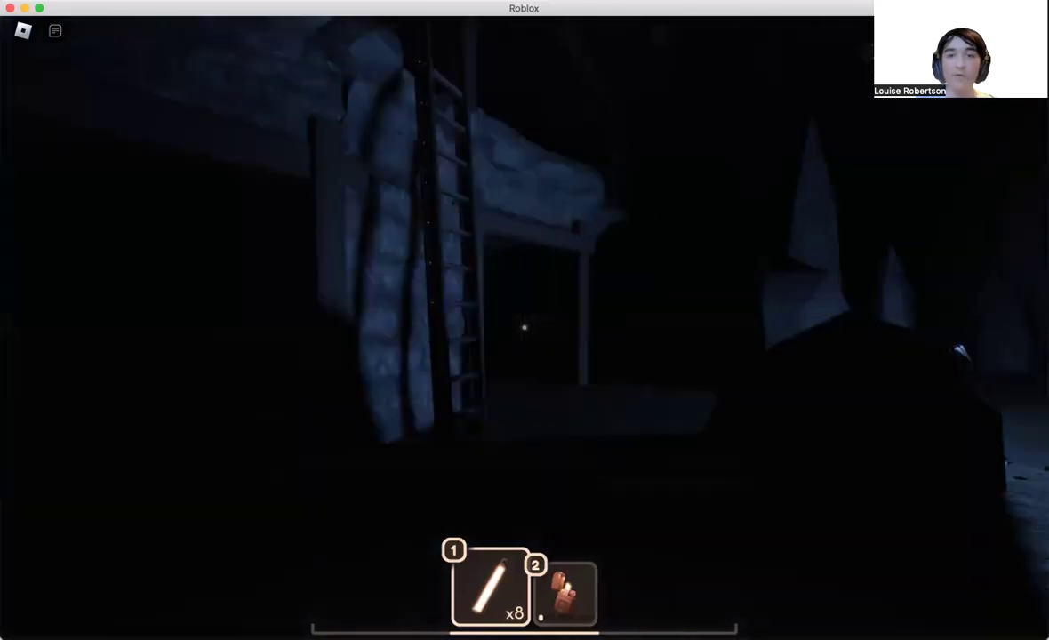
pyautogui.press('w')
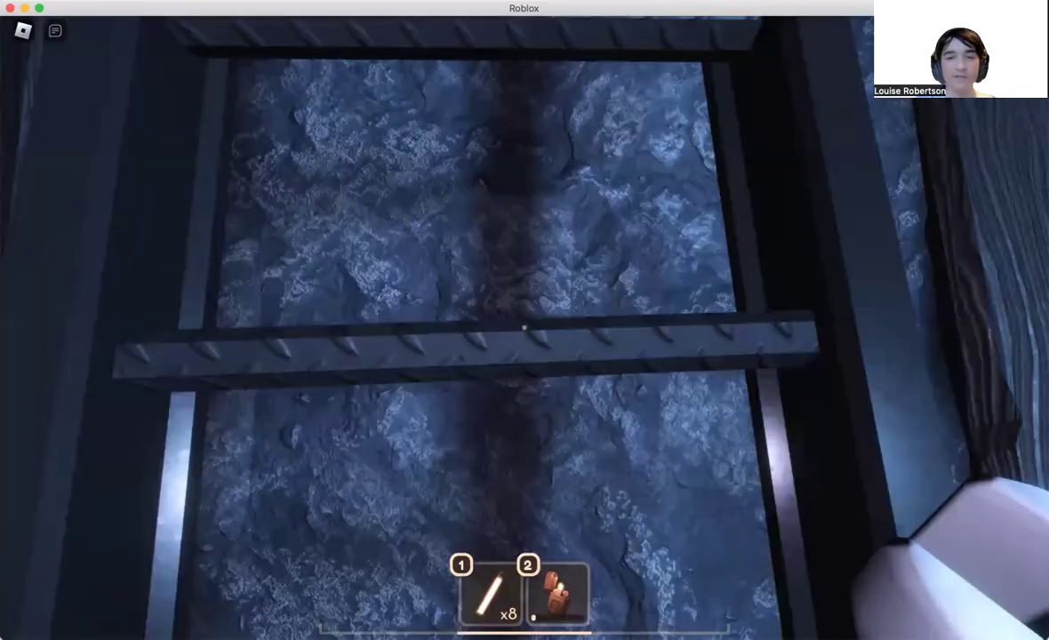
pyautogui.press('w')
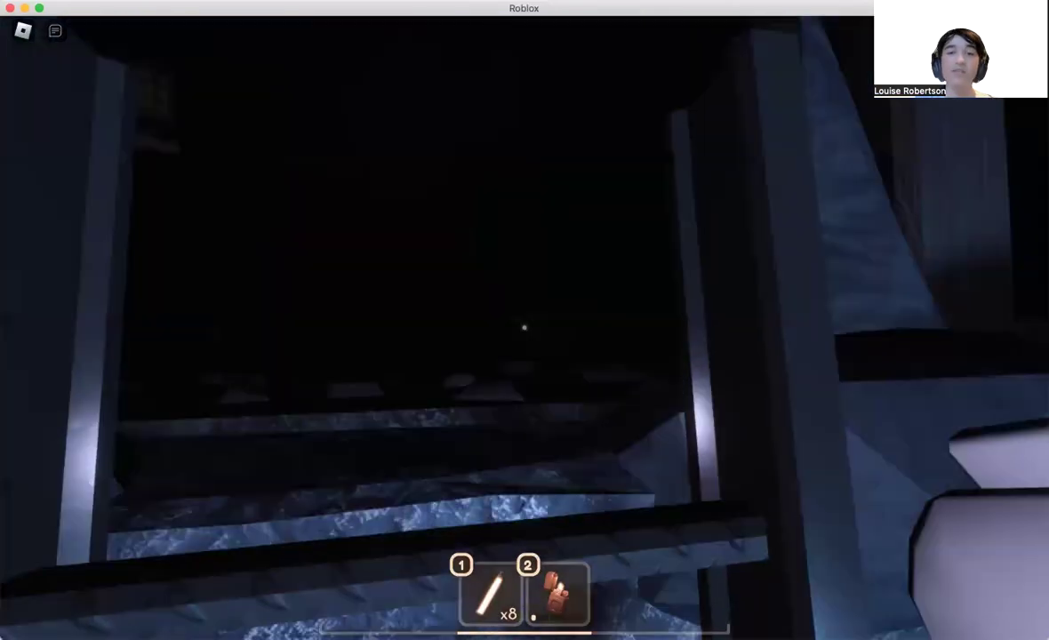
pyautogui.press('w')
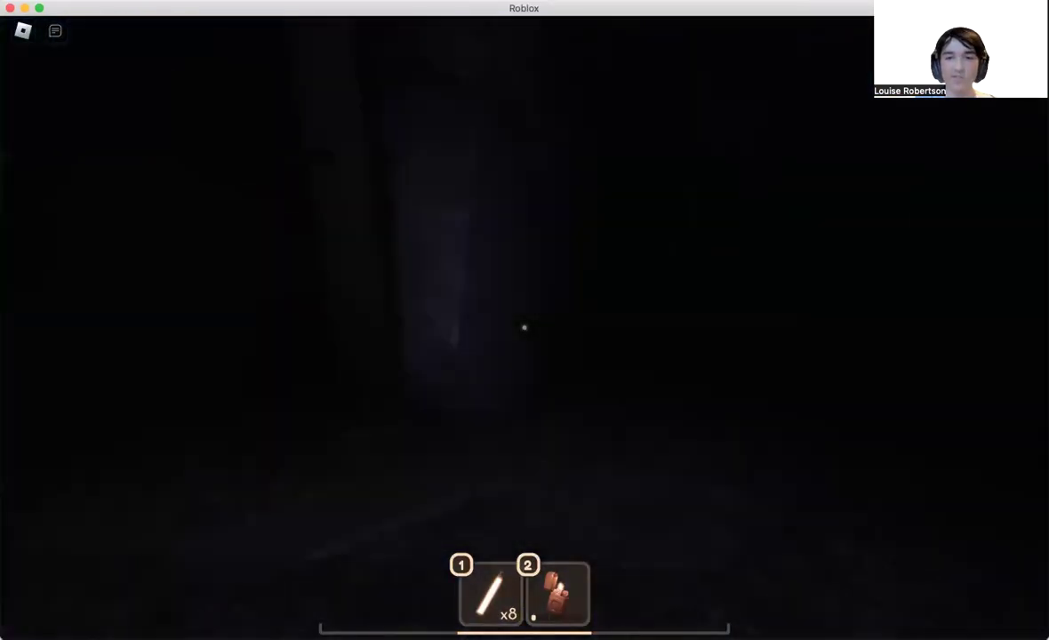
pyautogui.press('w')
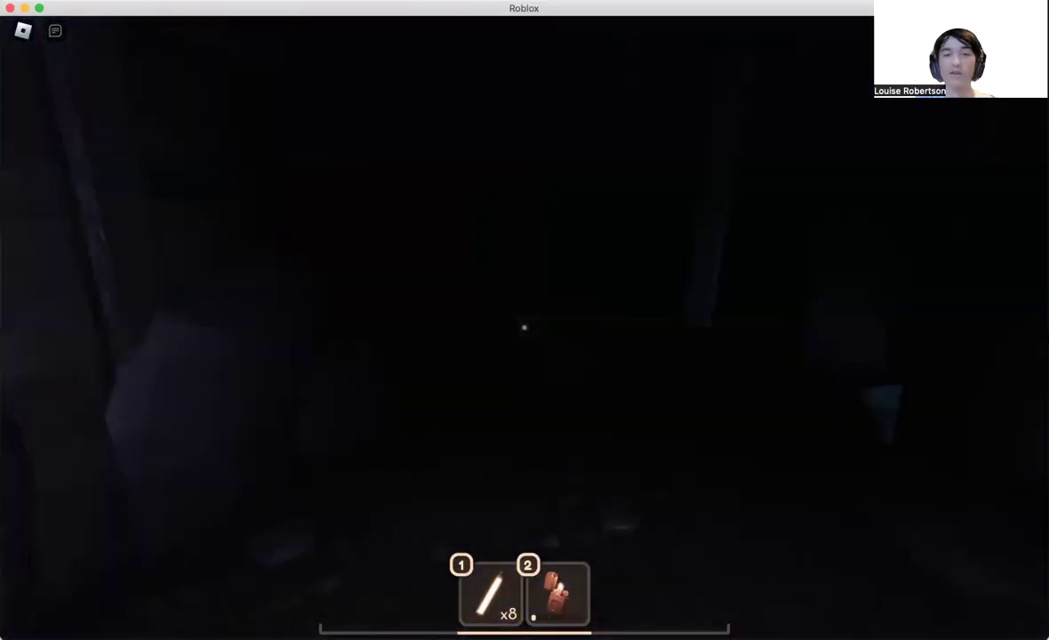
pyautogui.press('w')
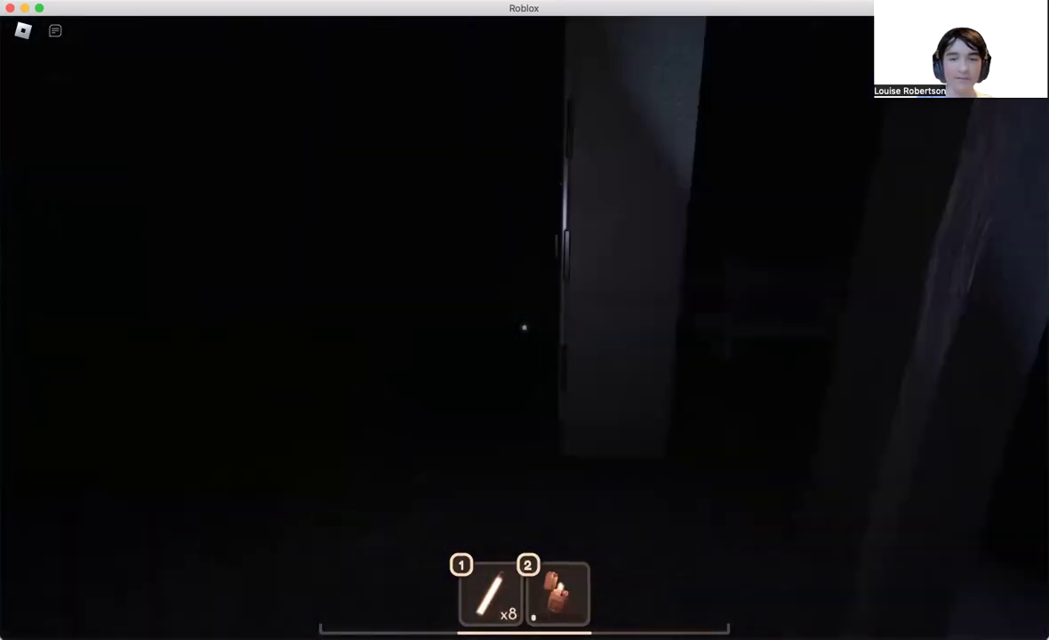
# - Use the locker, climb back down the ladder and walk into the tunnel
pyautogui.press('e')
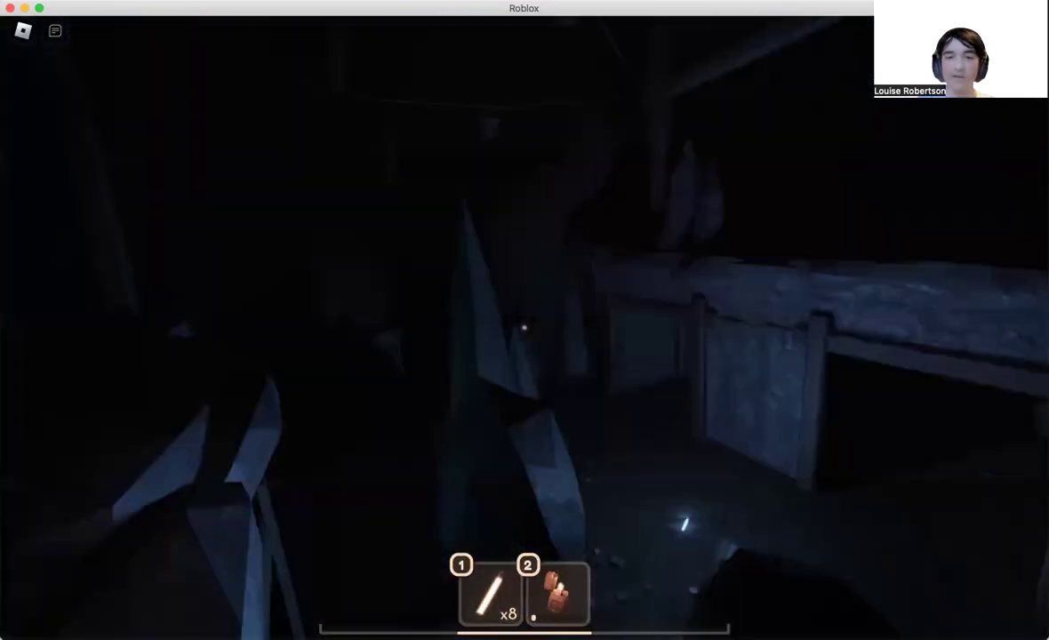
pyautogui.press('e')
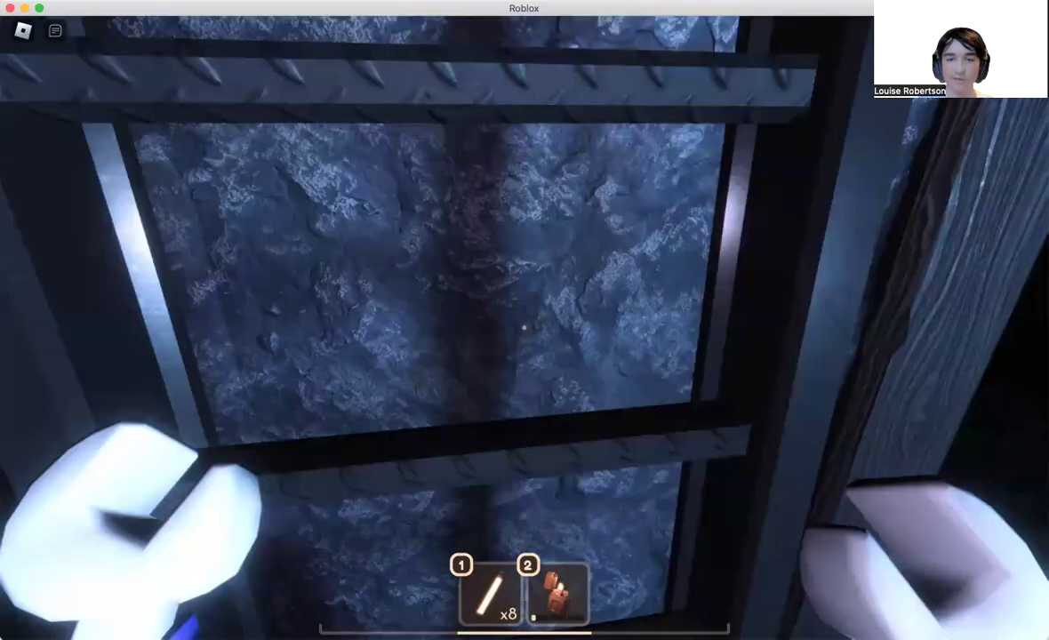
pyautogui.press('s')
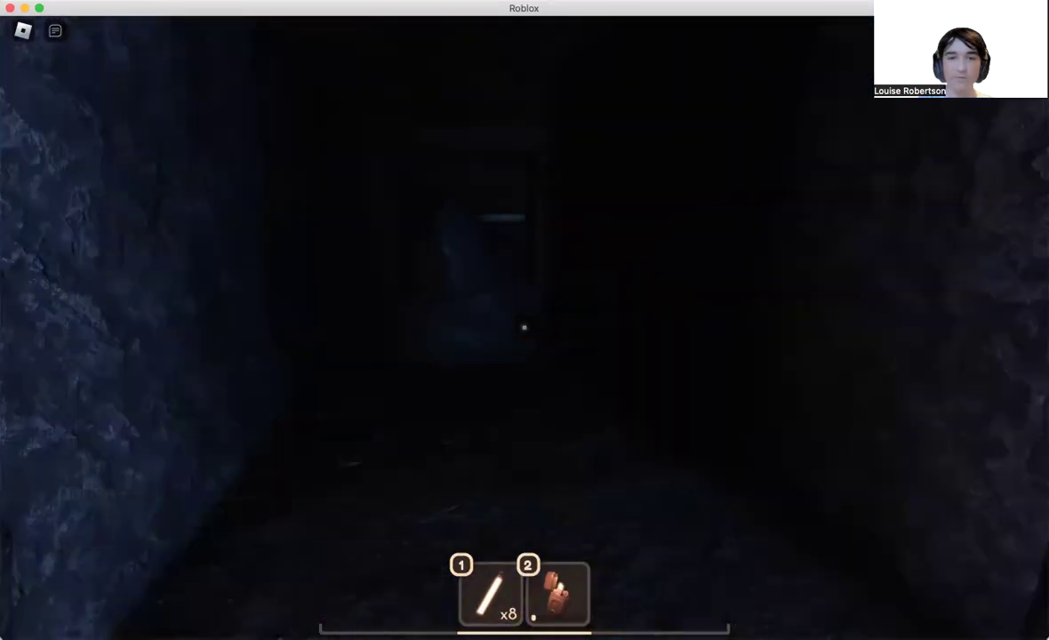
pyautogui.press('w')
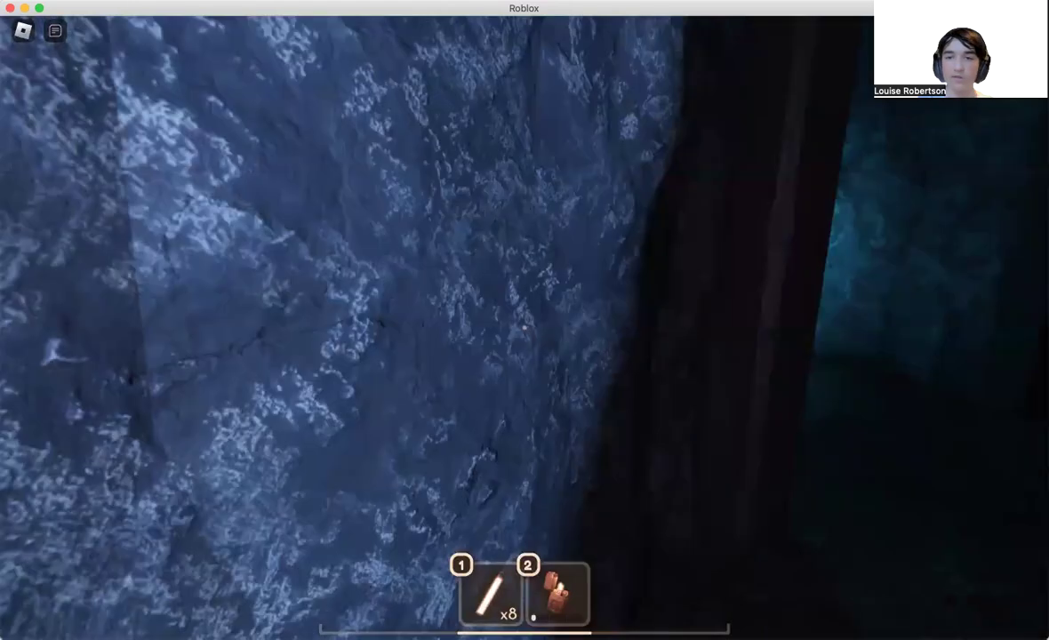
# - Go through door 0128 and climb the ladder in the next room
pyautogui.press('w')
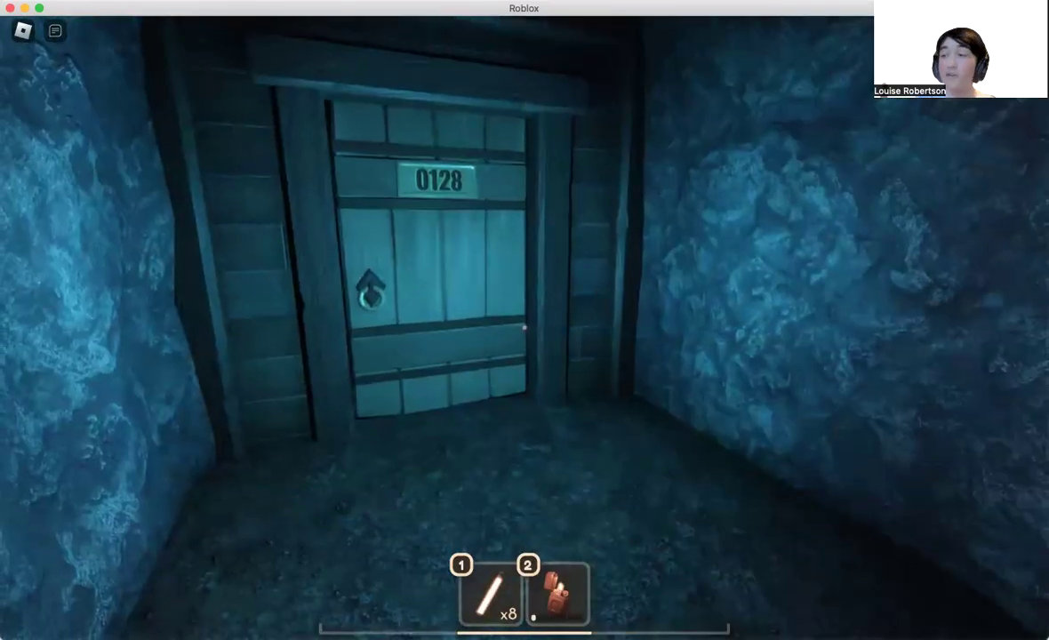
pyautogui.press('w')
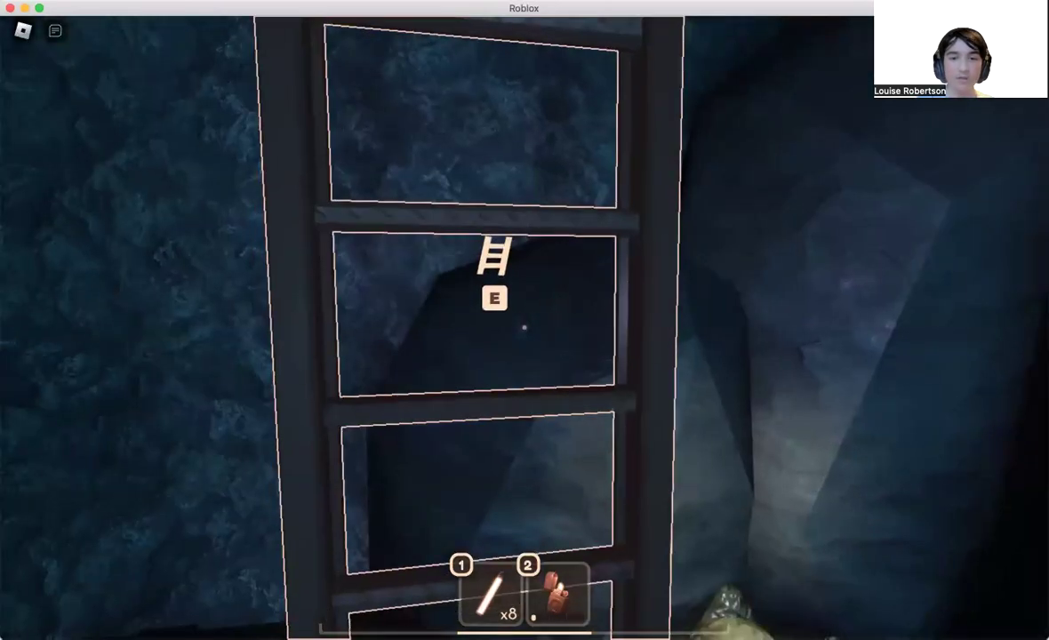
pyautogui.press('e')
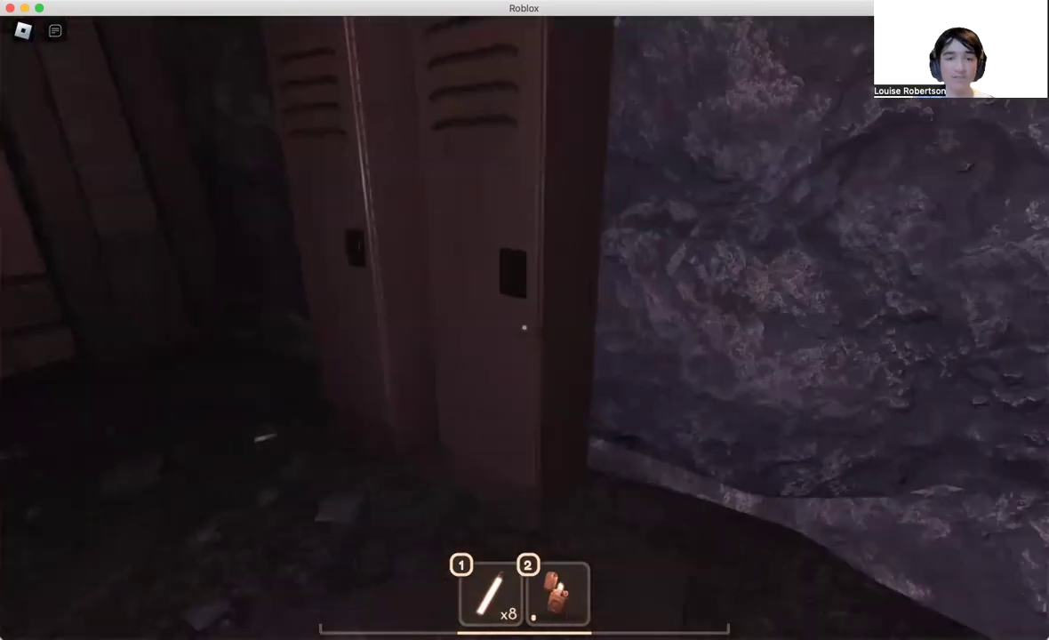
# - Search two lockers and loot the chest's glowstick, bringing the count to nine
pyautogui.press('e')
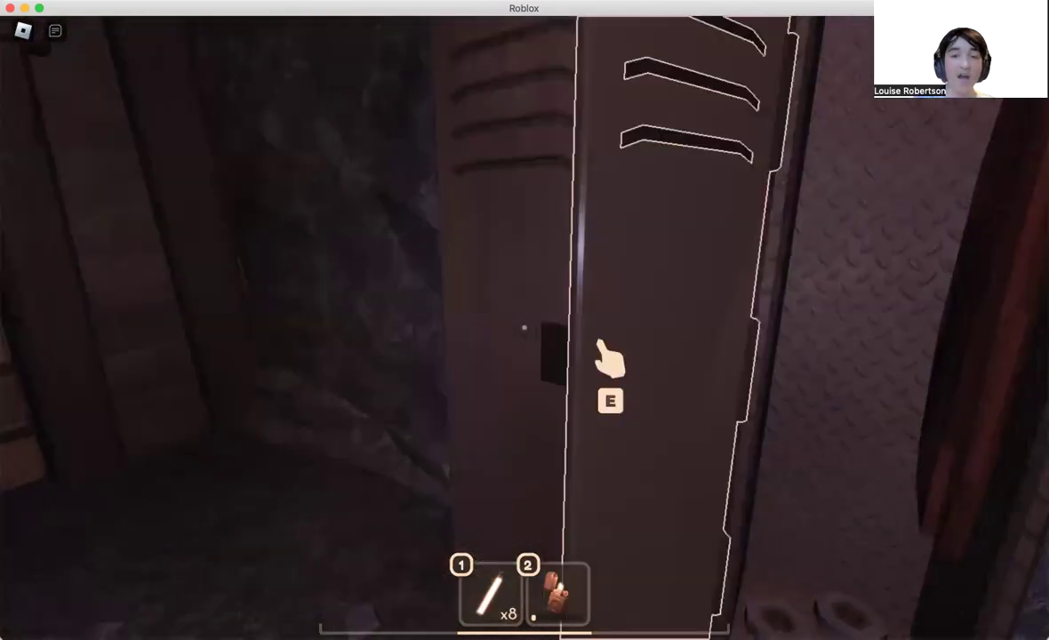
pyautogui.press('e')
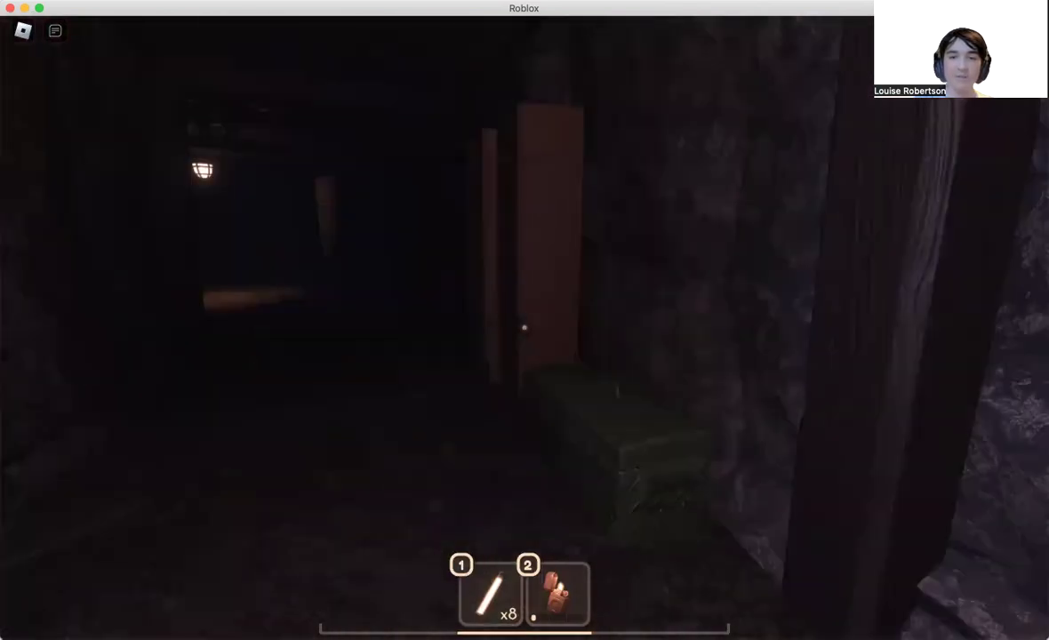
pyautogui.press('e')
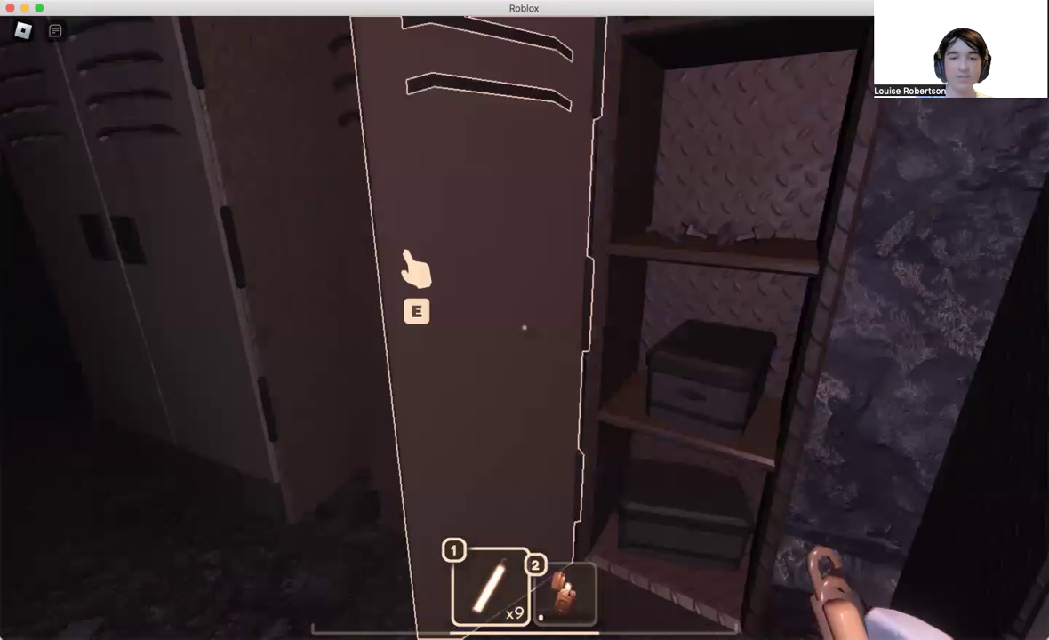
# - Pass door 0131 and take a glowstick from the metal chest, reaching ten
pyautogui.press('e')
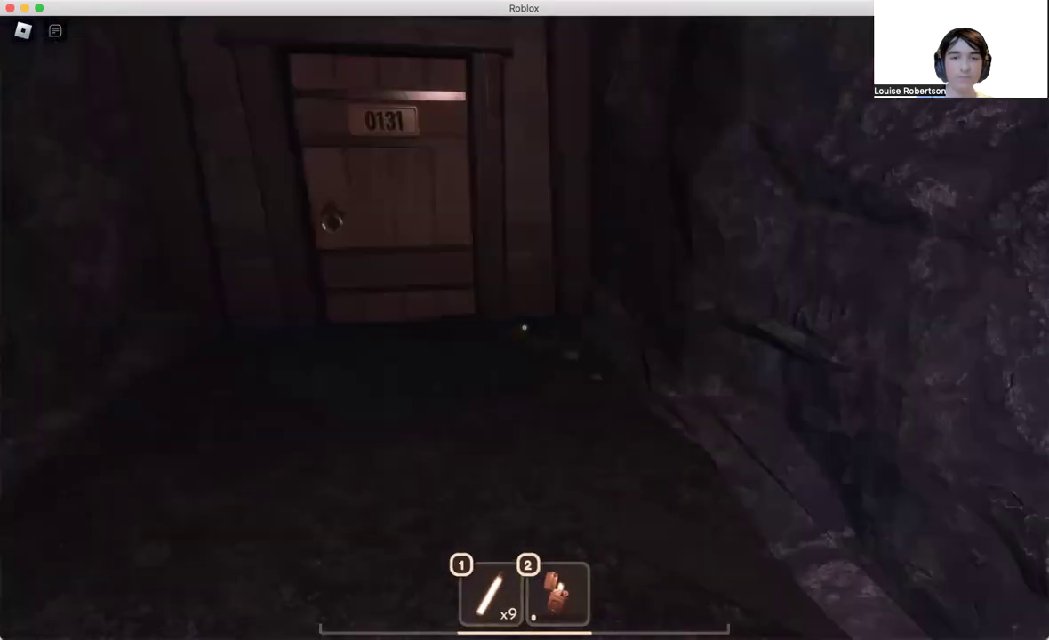
pyautogui.press('w')
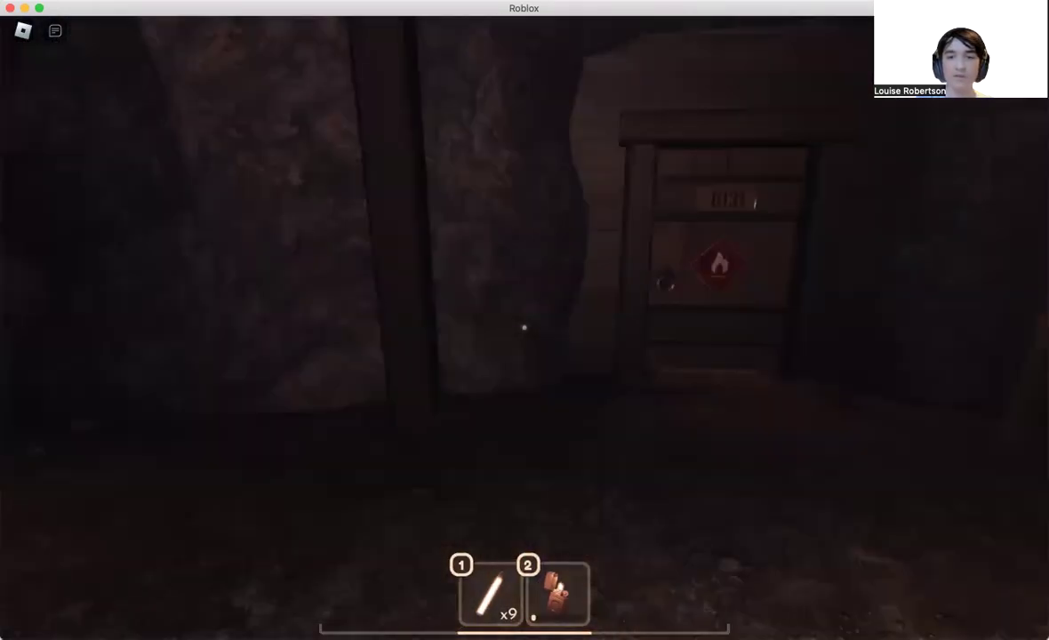
pyautogui.press('w')
pyautogui.press('w')
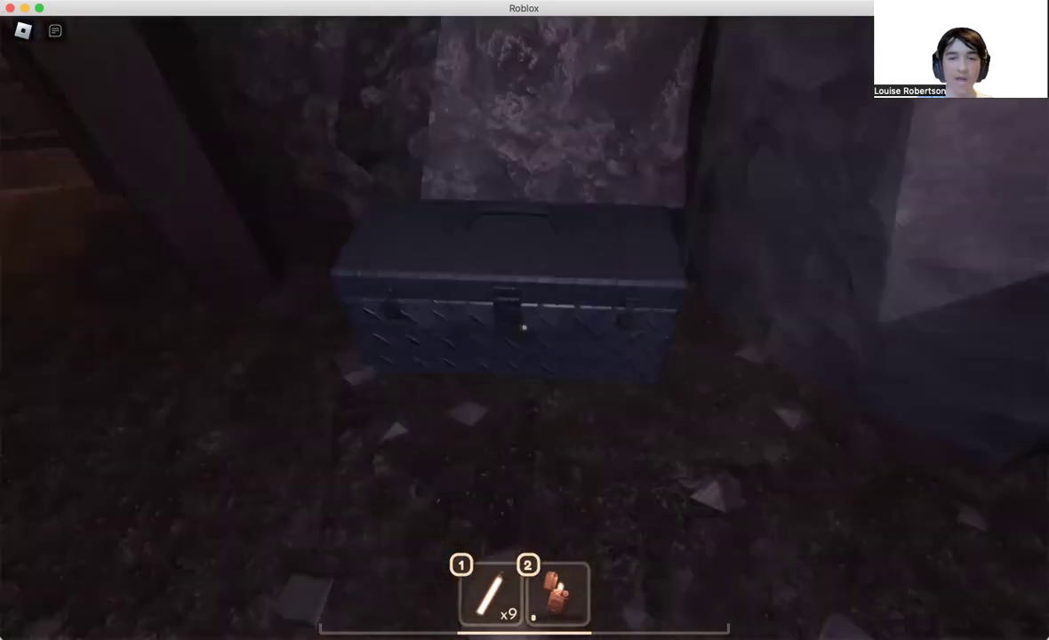
pyautogui.press('e')
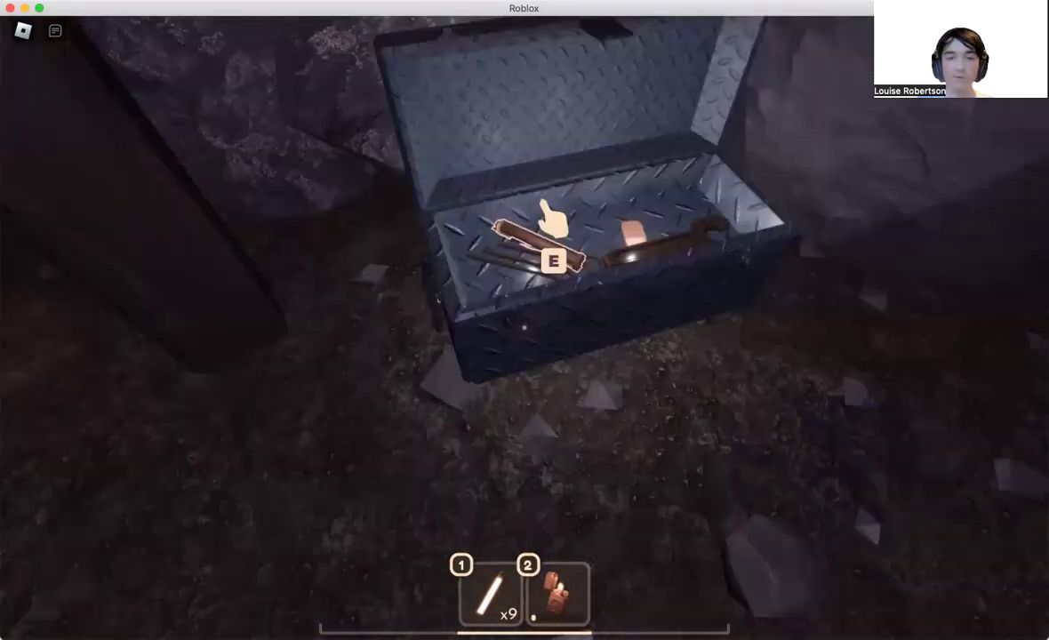
pyautogui.press('e')
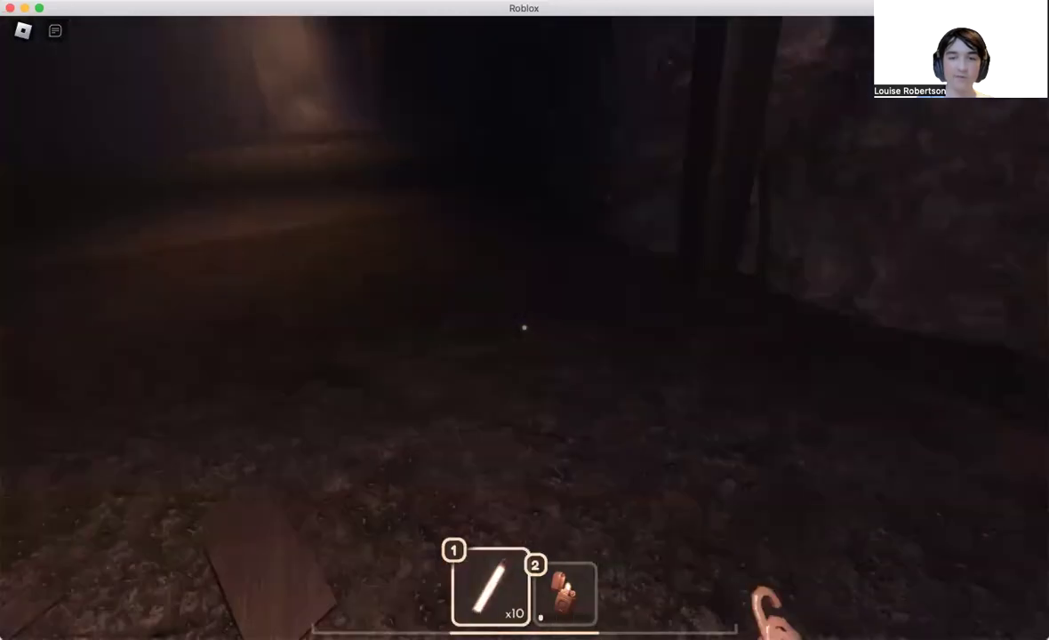
# - Check a locker in the row, then walk along the lit hallway
pyautogui.press('w')
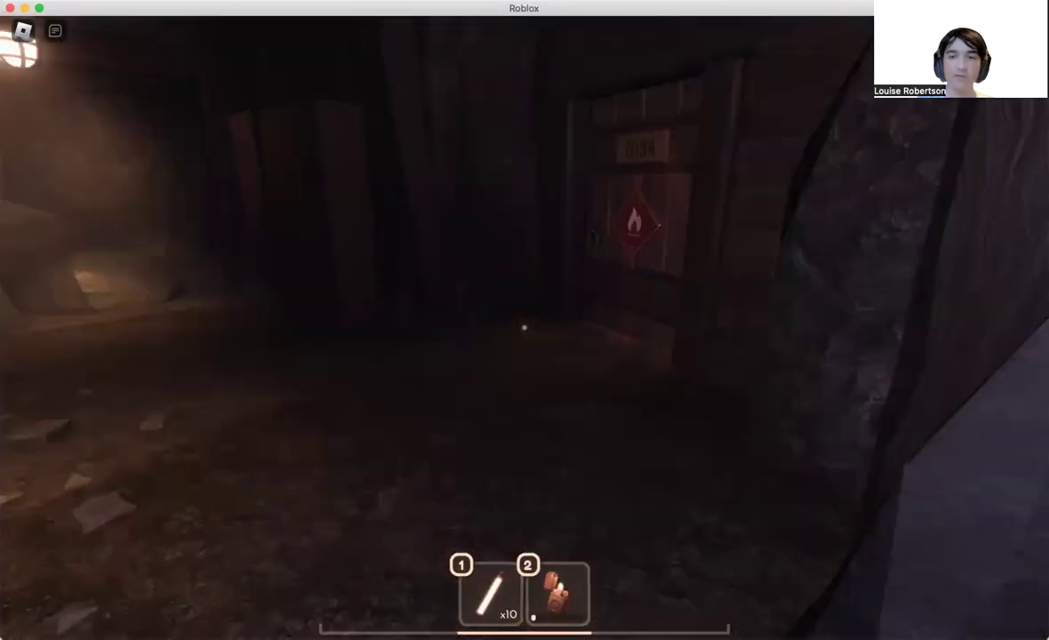
pyautogui.press('w')
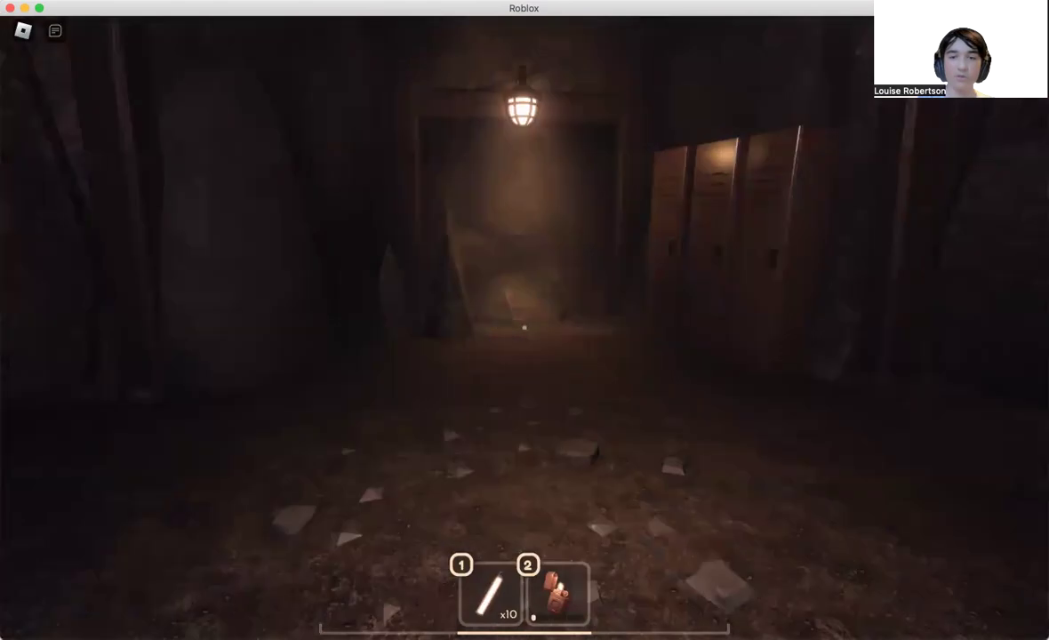
pyautogui.press('w')
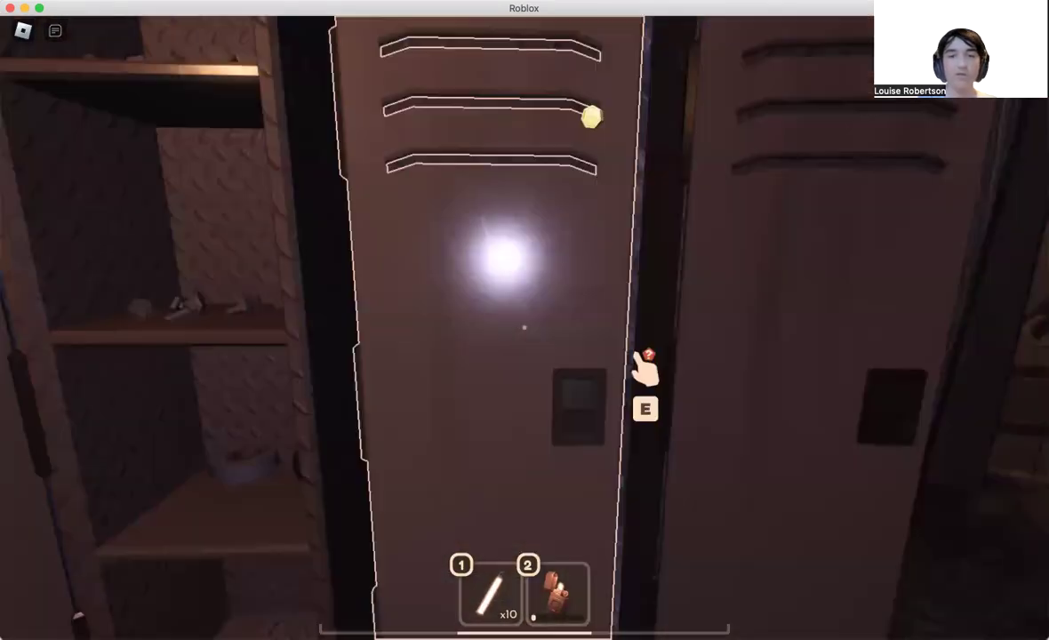
pyautogui.press('e')
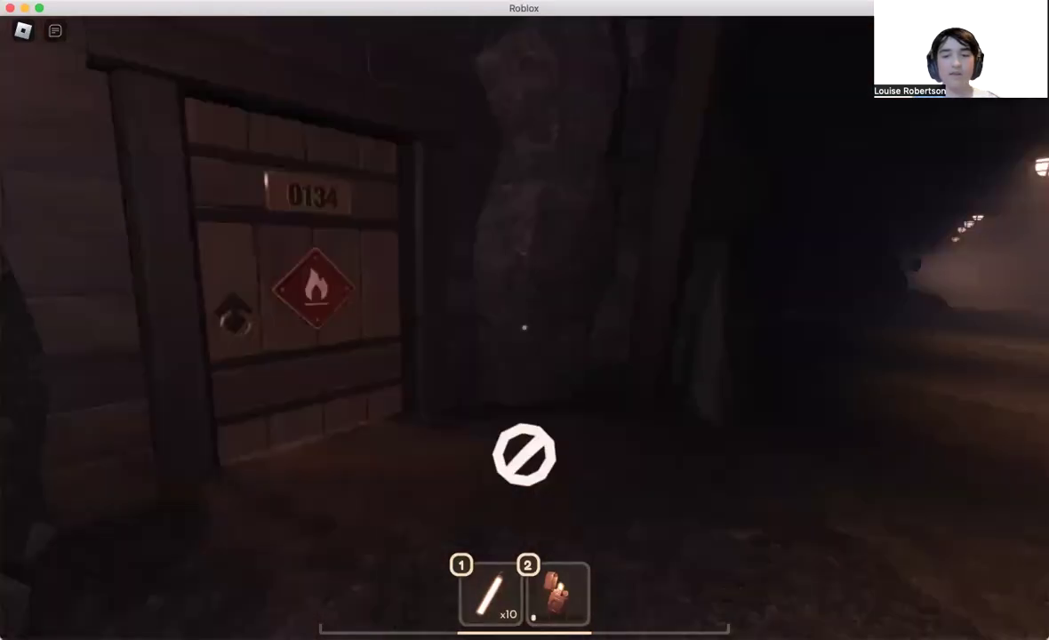
pyautogui.press('w')
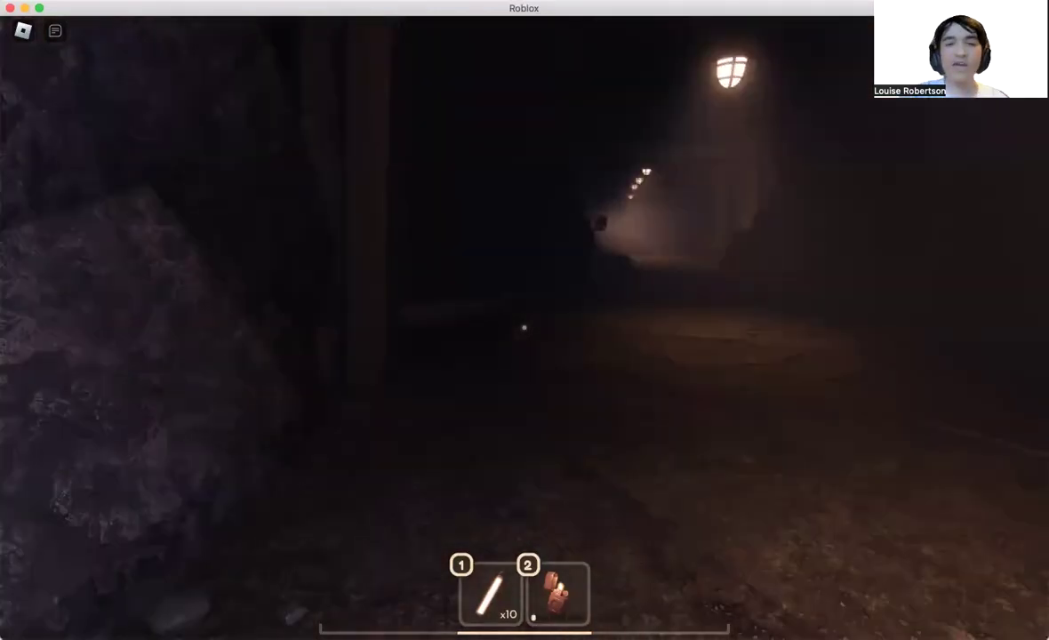
pyautogui.press('w')
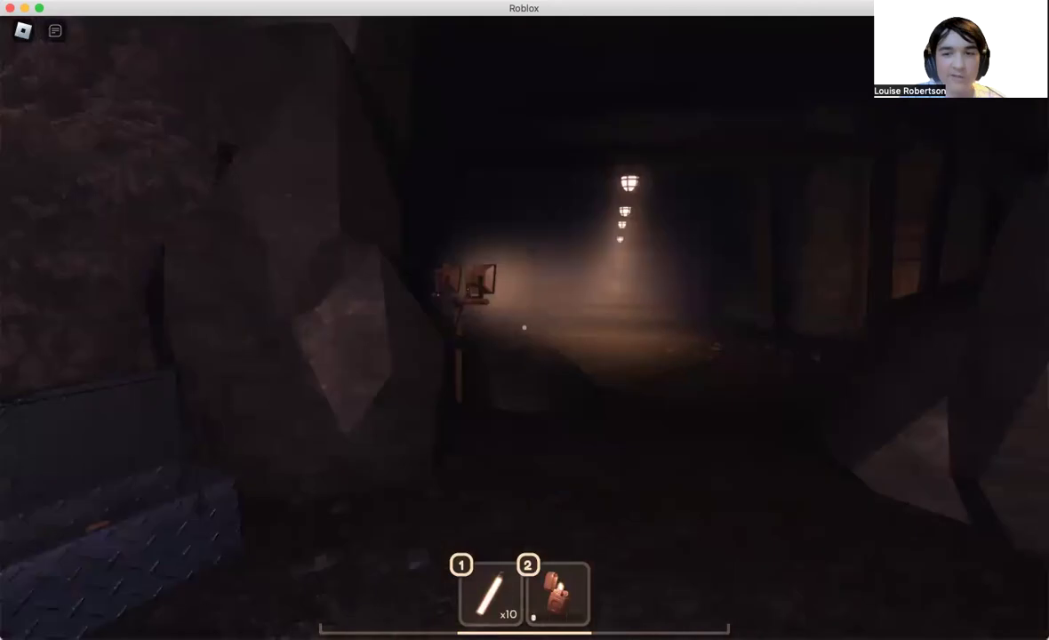
pyautogui.press('w')
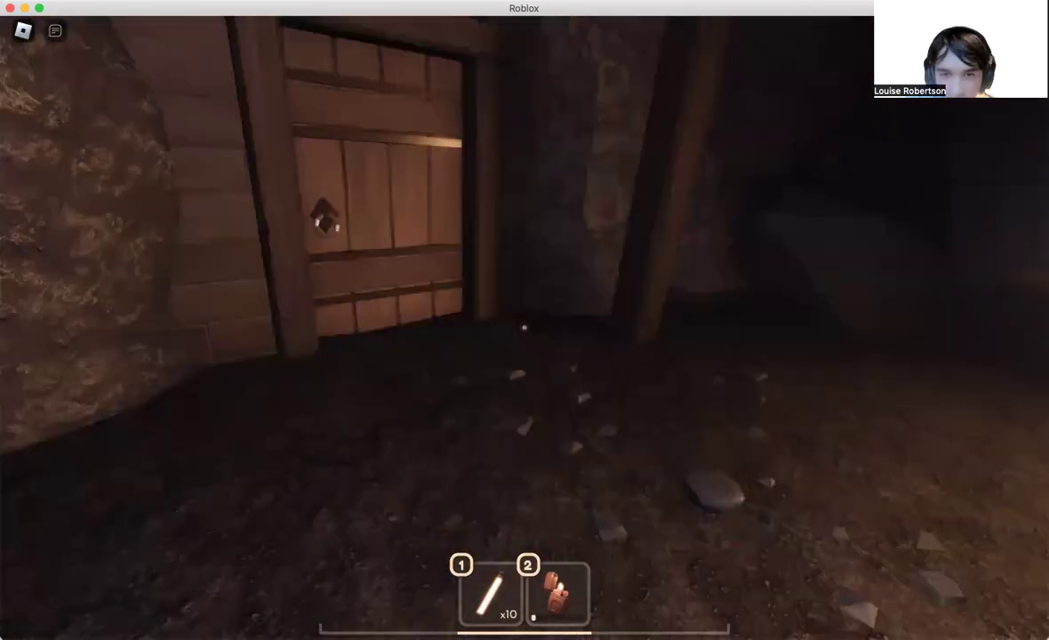
pyautogui.press('w')
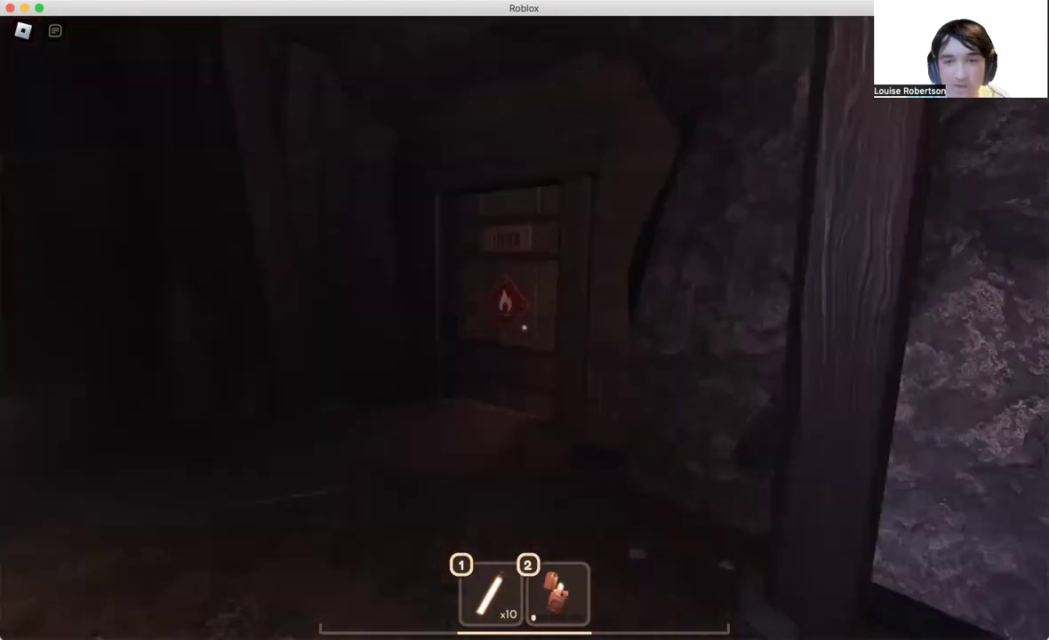
# - Cross the table room through door 0132 to the corridor's drawer and locker
pyautogui.press('w')
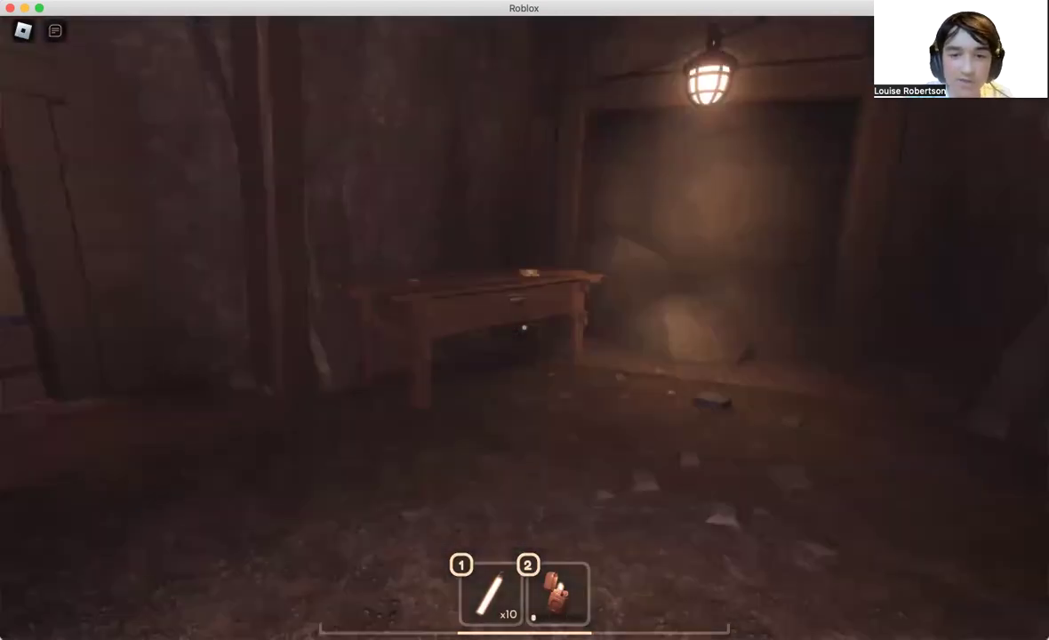
pyautogui.press('w')
pyautogui.press('w')
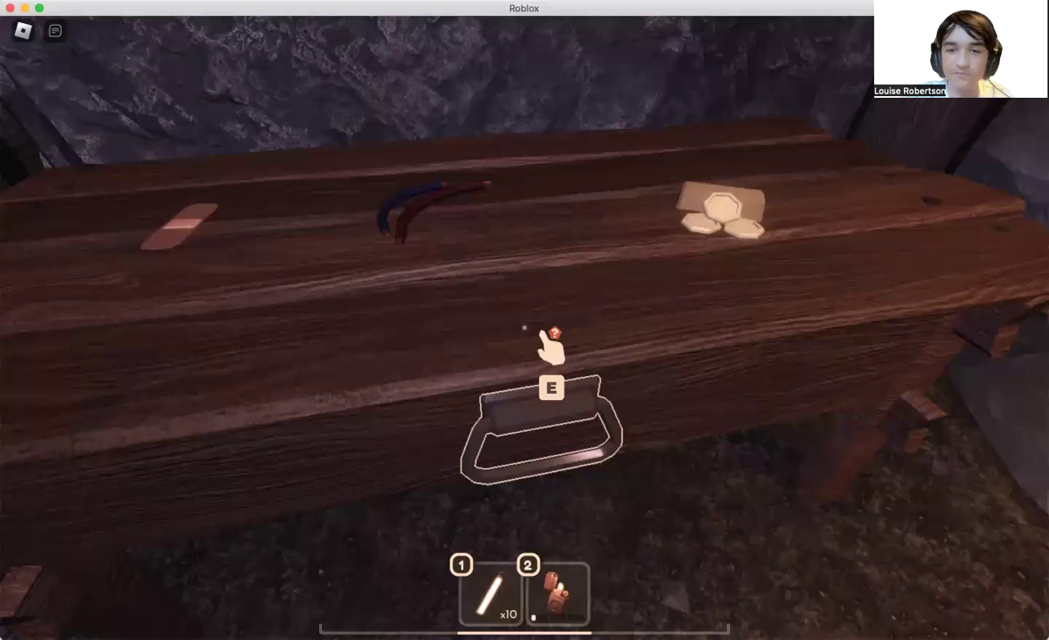
pyautogui.press('w')
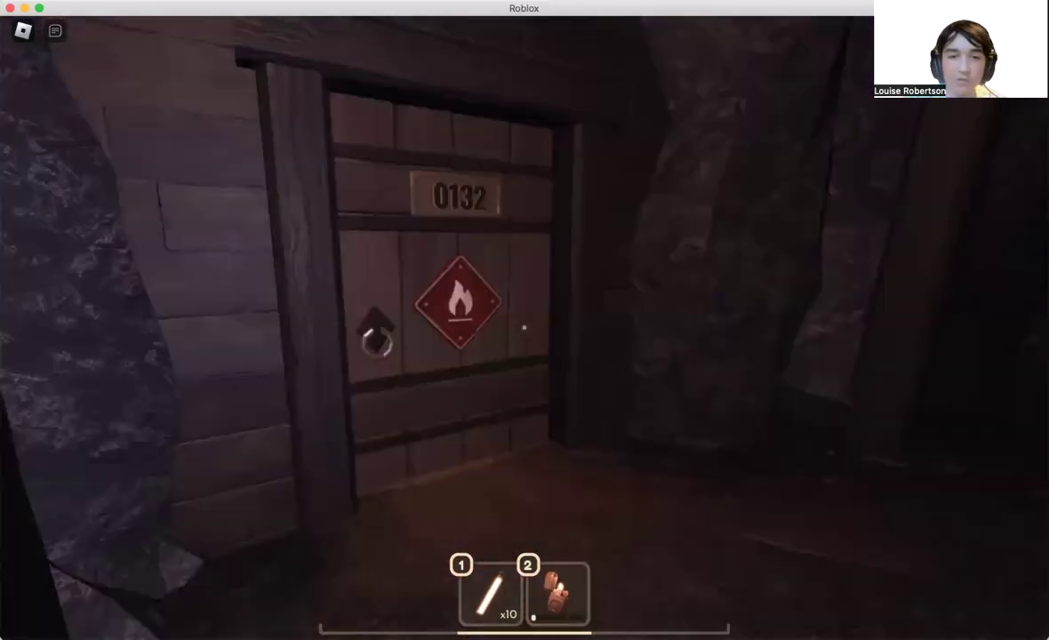
pyautogui.press('w')
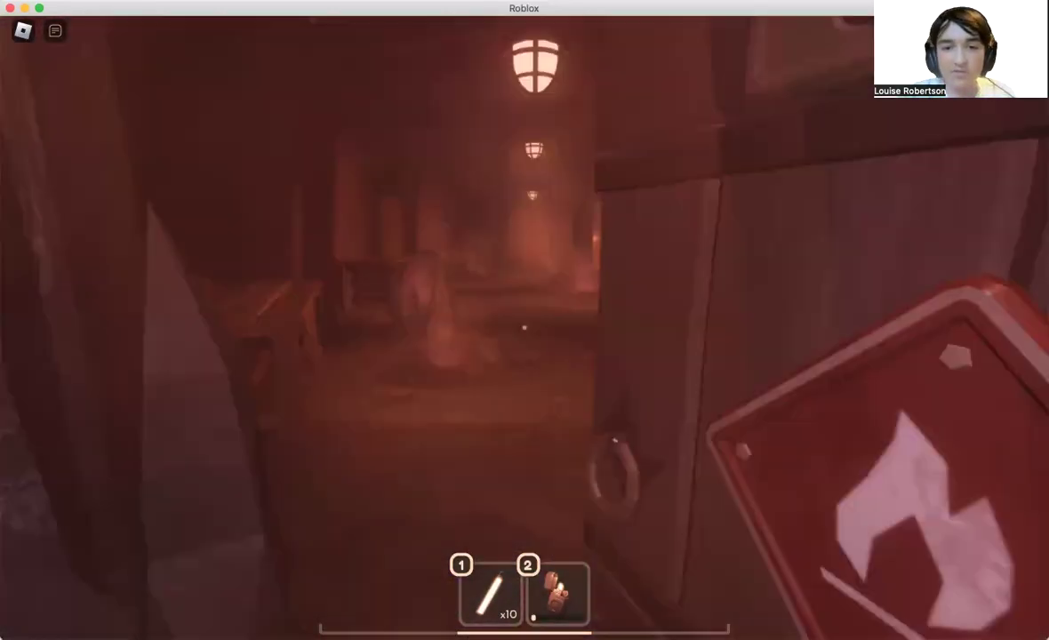
pyautogui.press('w')
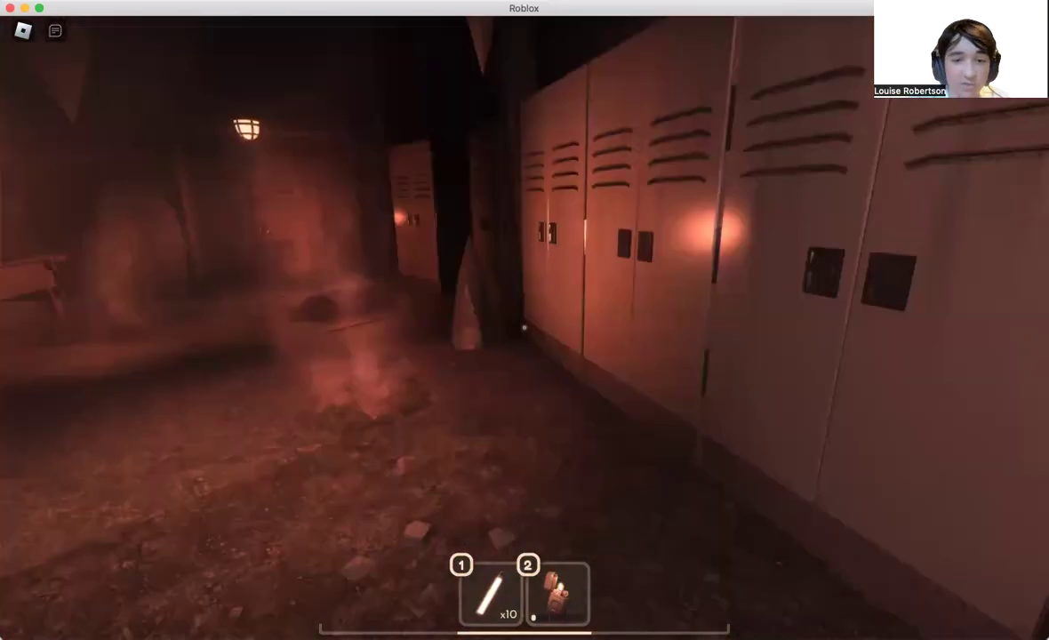
pyautogui.press('w')
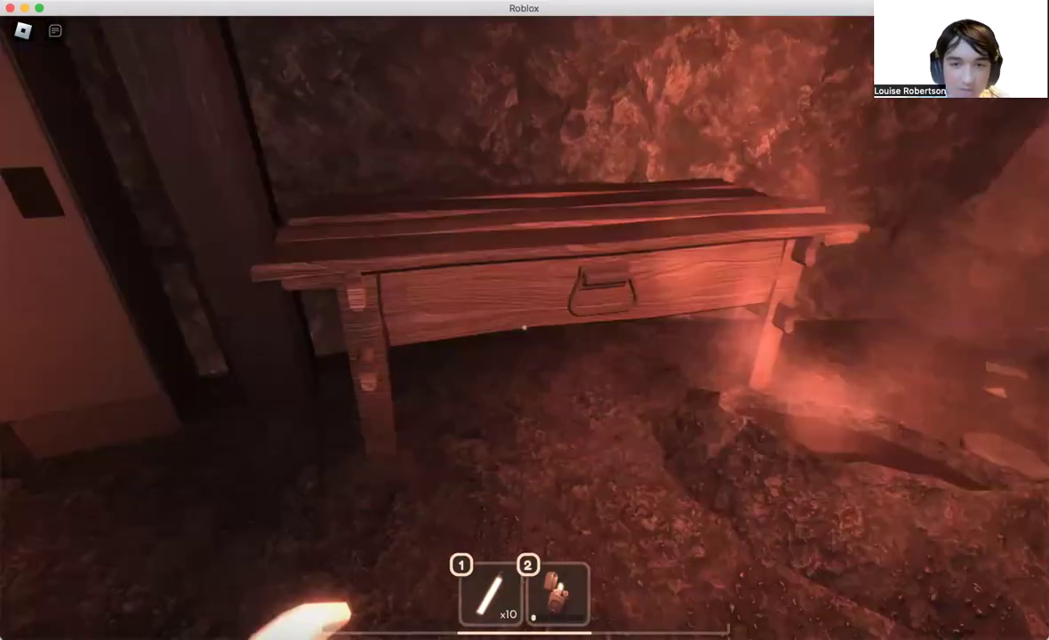
pyautogui.press('w')
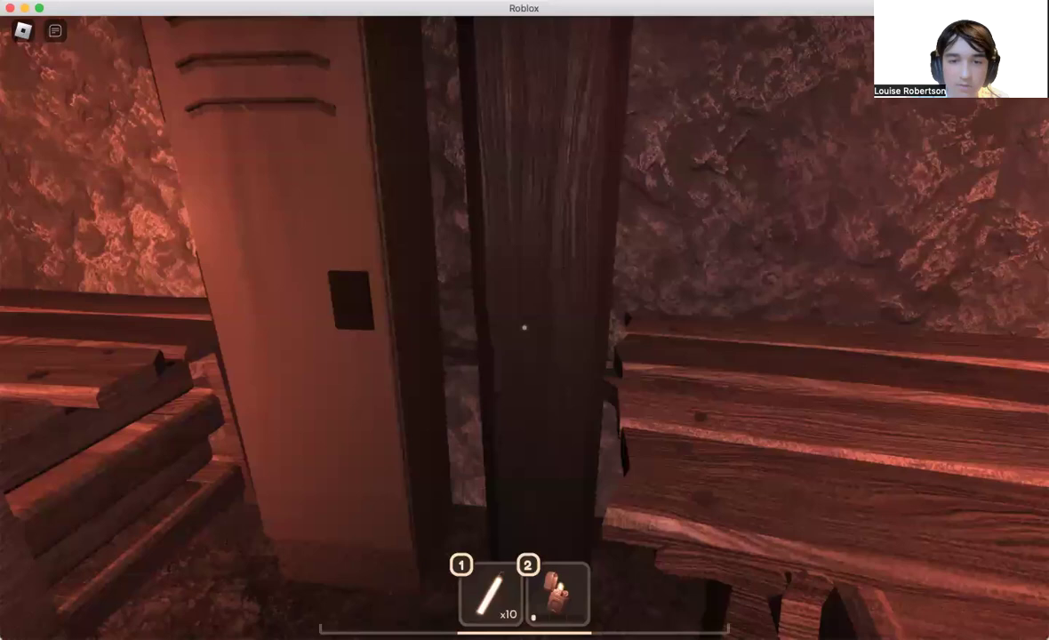
pyautogui.press('w')
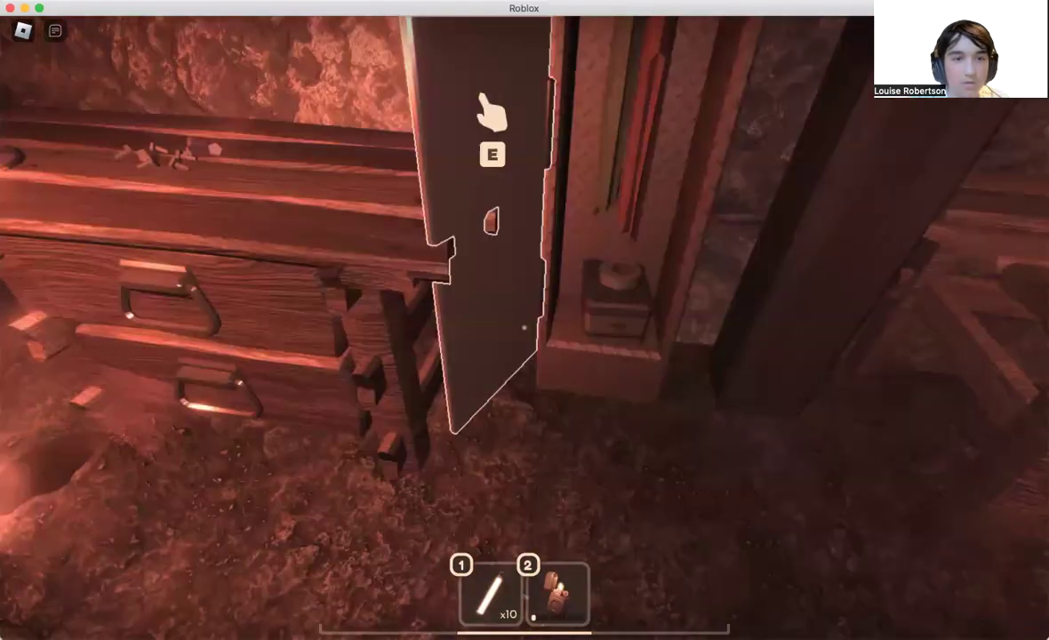
pyautogui.press('w')
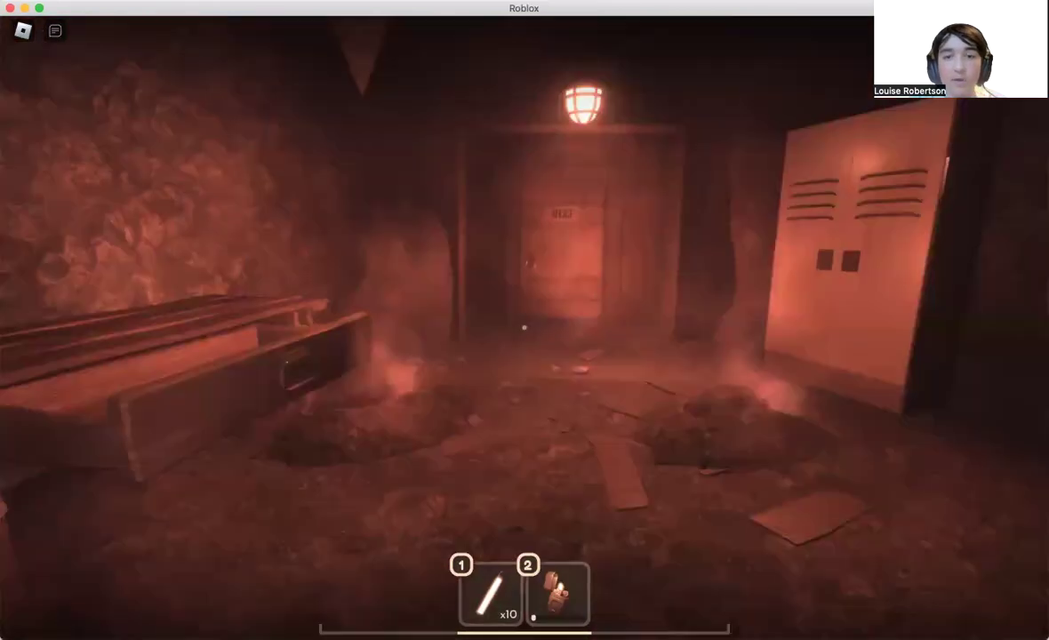
# - Head past door 0133 through the mine and open the orange toolbox
pyautogui.press('w')
pyautogui.press('w')
pyautogui.press('w')
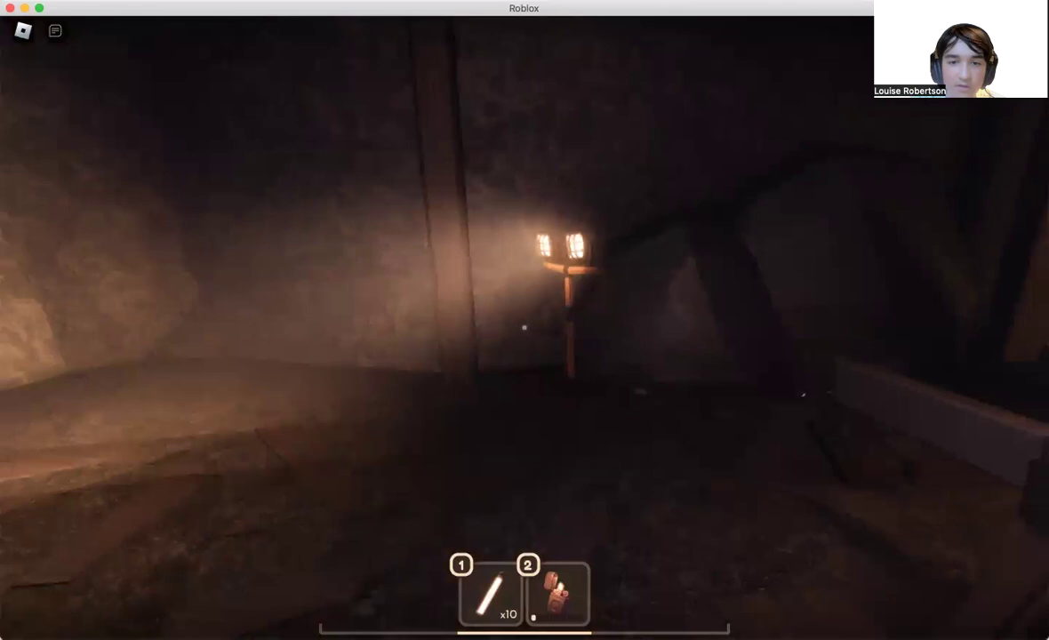
pyautogui.press('w')
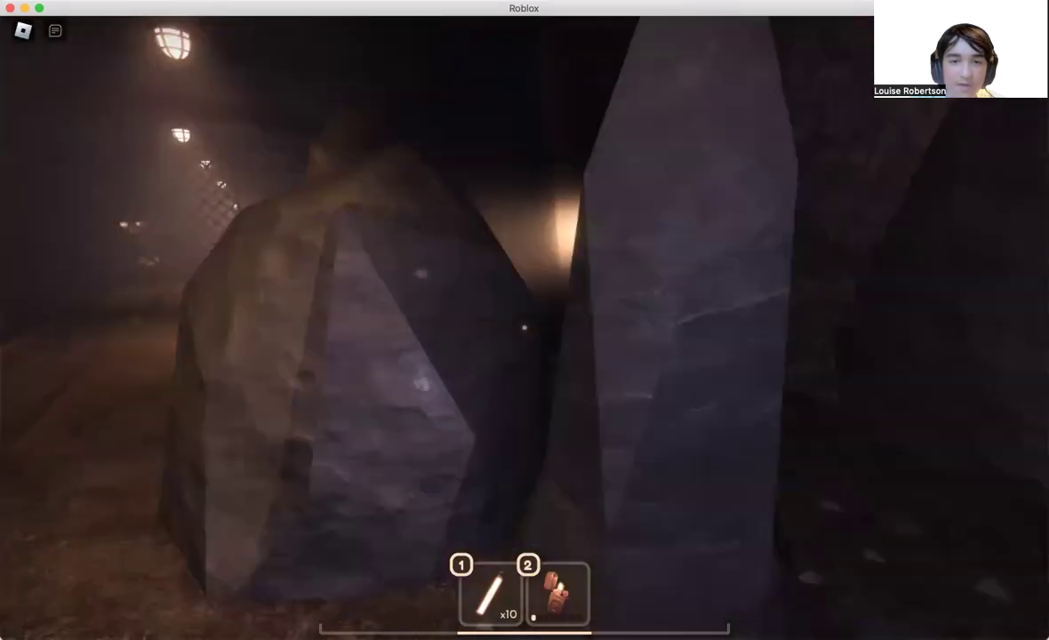
pyautogui.press('w')
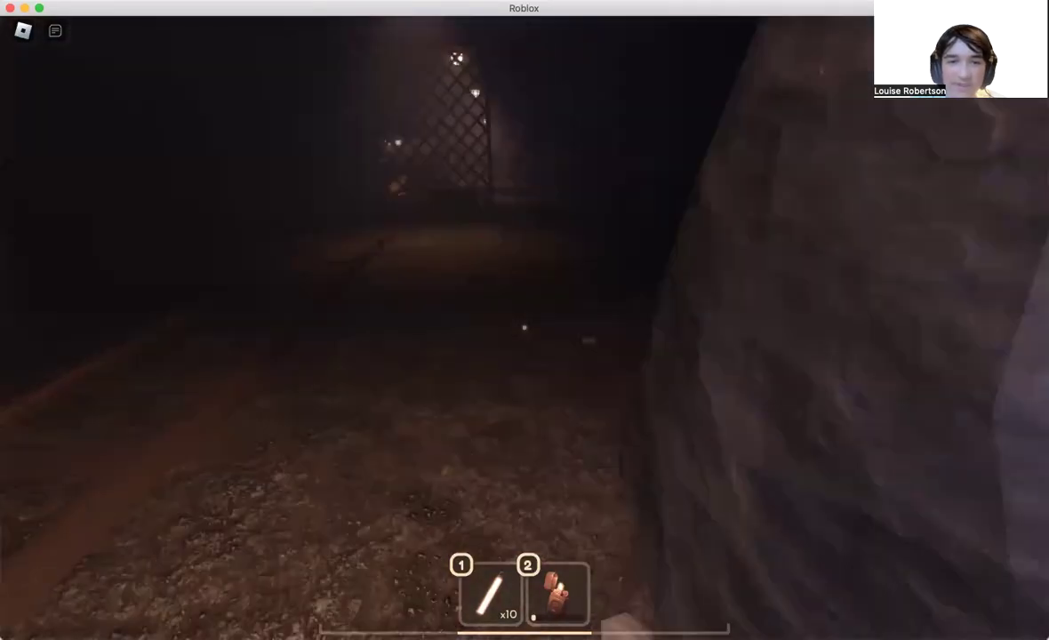
pyautogui.press('w')
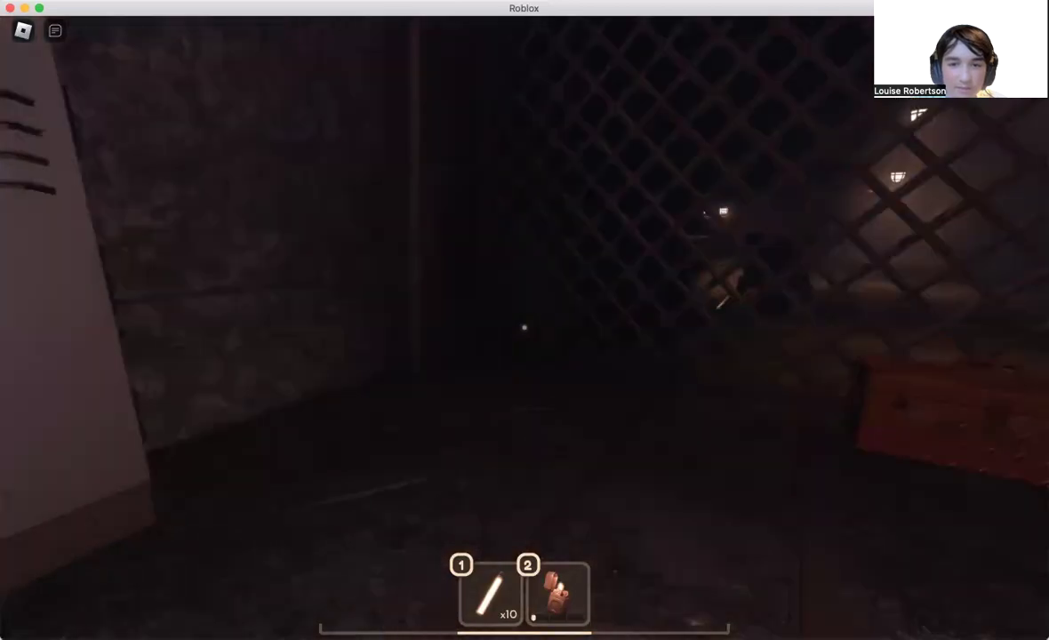
pyautogui.press('w')
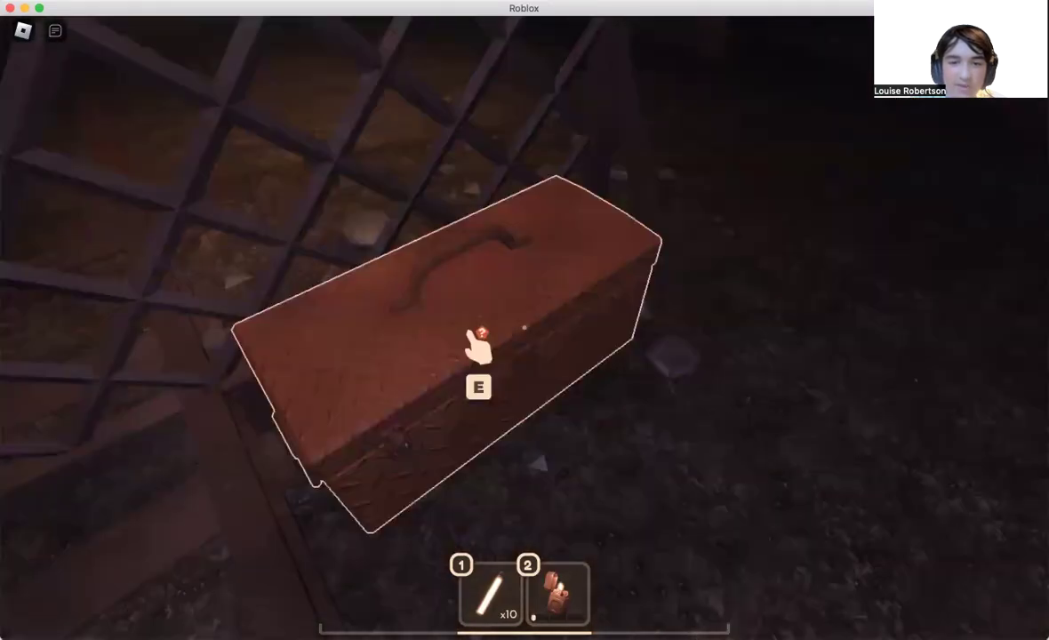
pyautogui.press('e')
pyautogui.press('w')
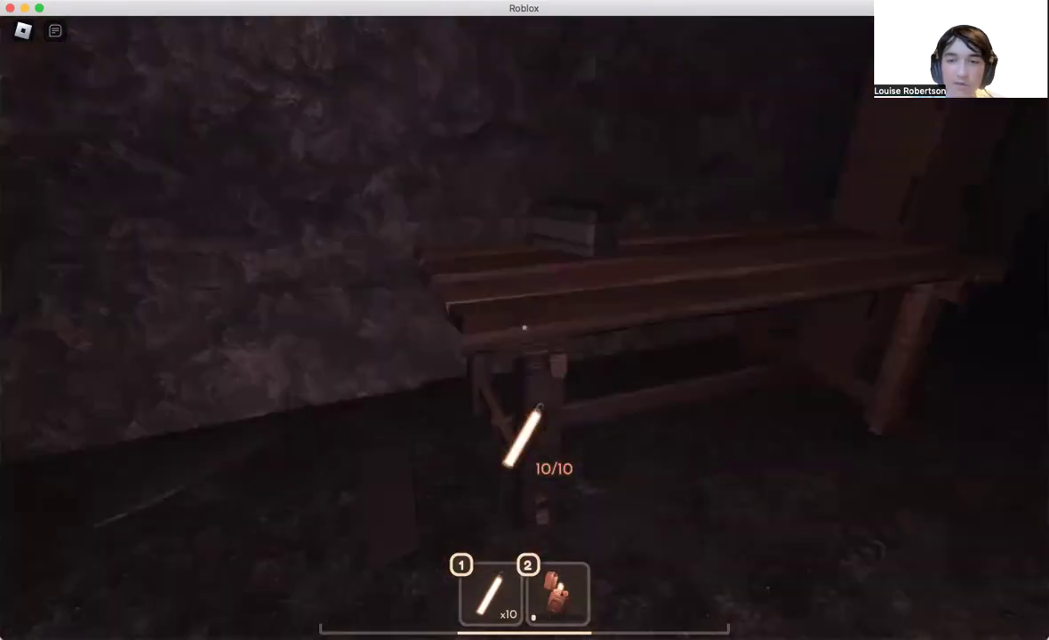
# - Search a locker in the hallway and go through door 0134
pyautogui.press('w')
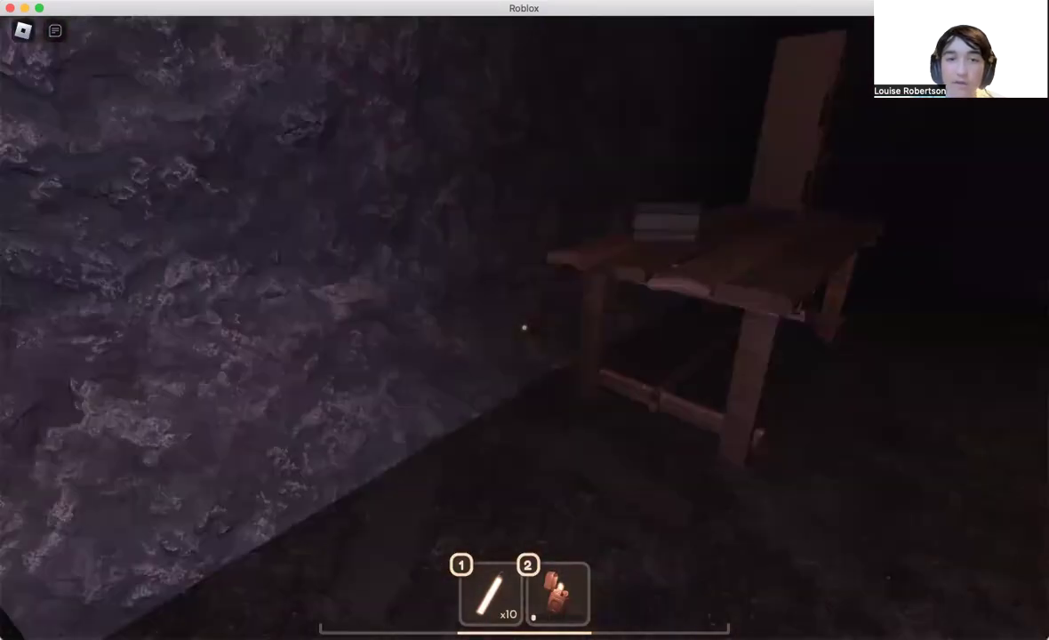
pyautogui.press('w')
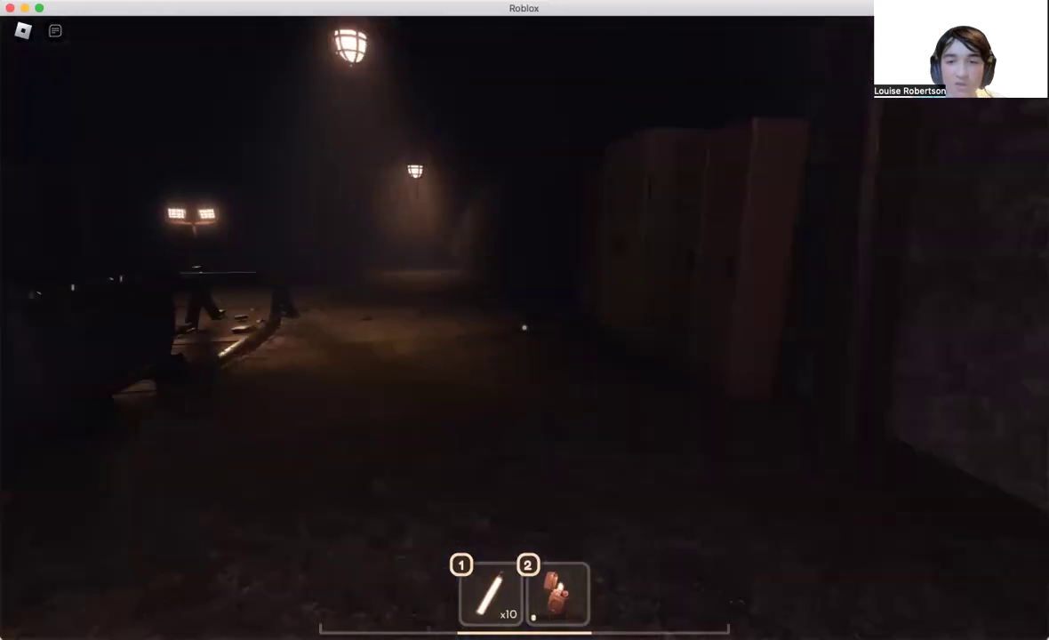
pyautogui.press('w')
pyautogui.press('e')
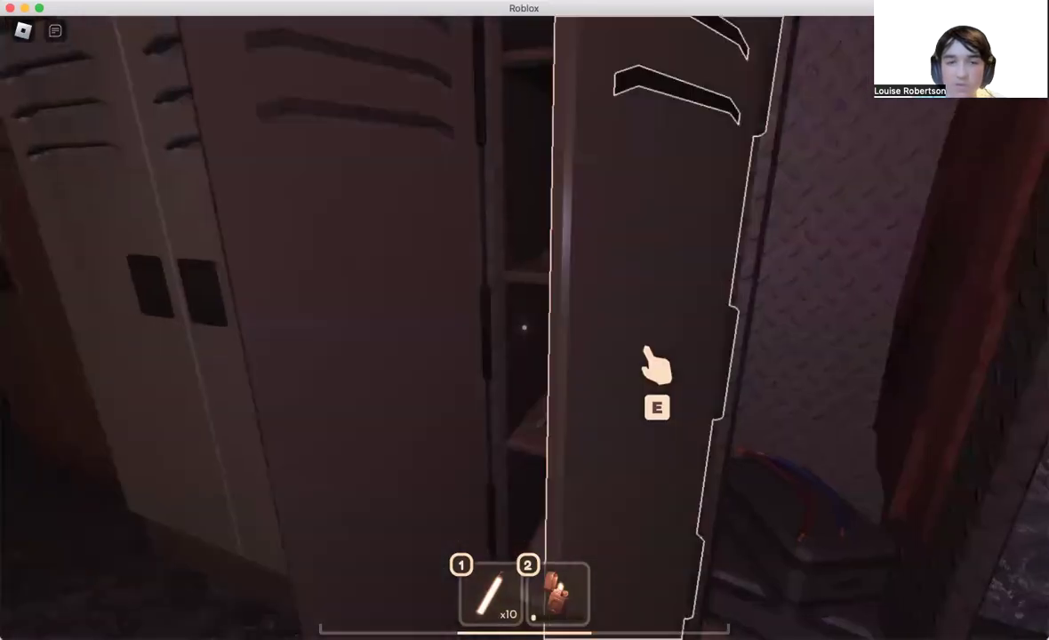
pyautogui.press('w')
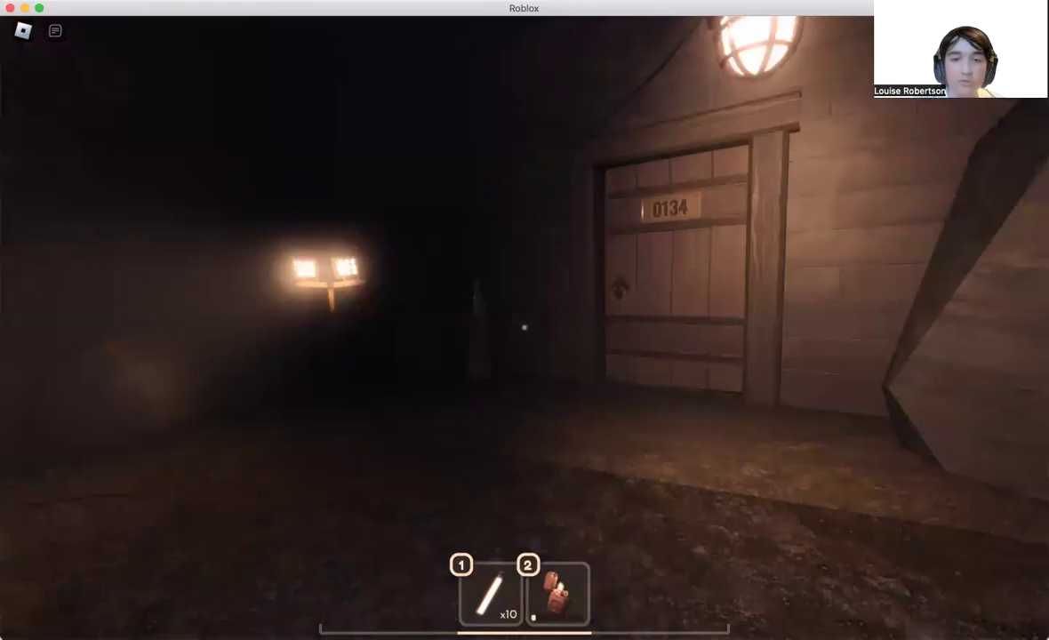
pyautogui.press('w')
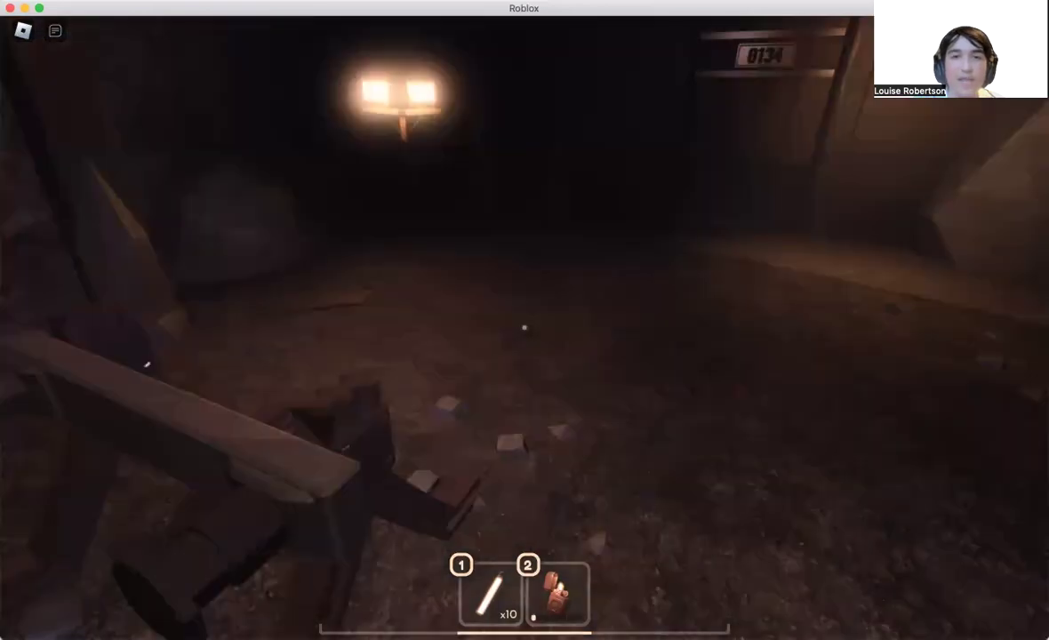
pyautogui.press('w')
# - Duck into a hallway locker, then walk past the stone pillar toward door 0136
pyautogui.press('w')
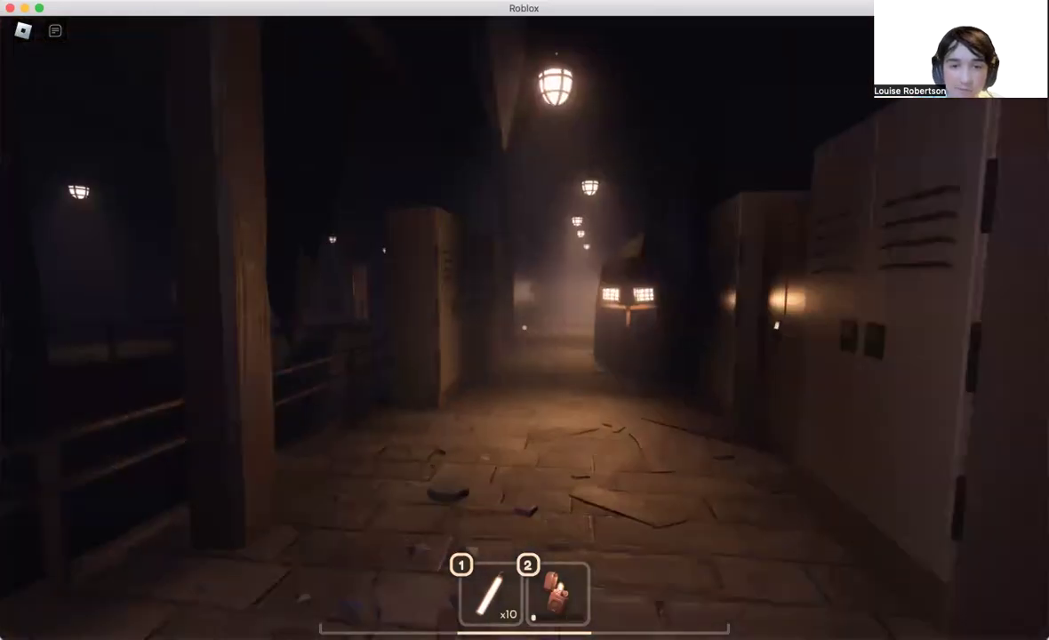
pyautogui.press('w')
pyautogui.press('w')
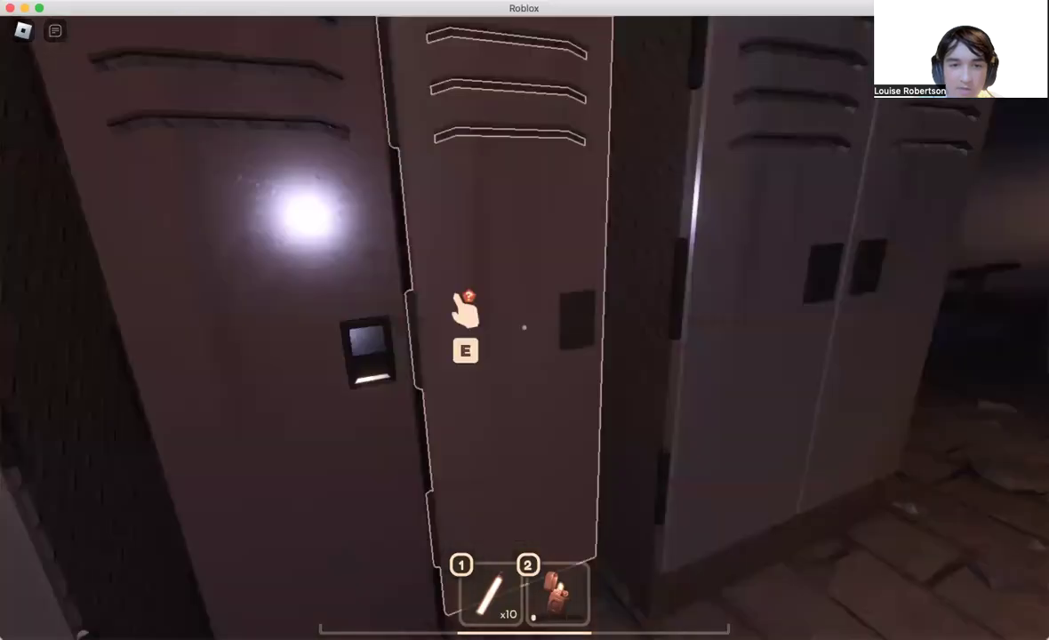
pyautogui.press('e')
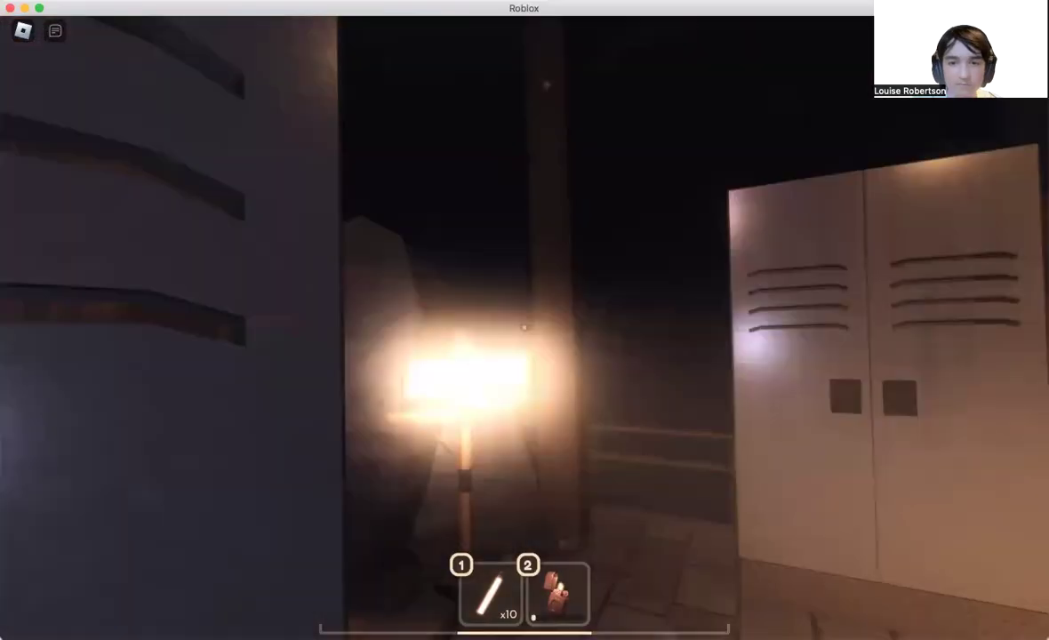
pyautogui.press('w')
pyautogui.press('w')
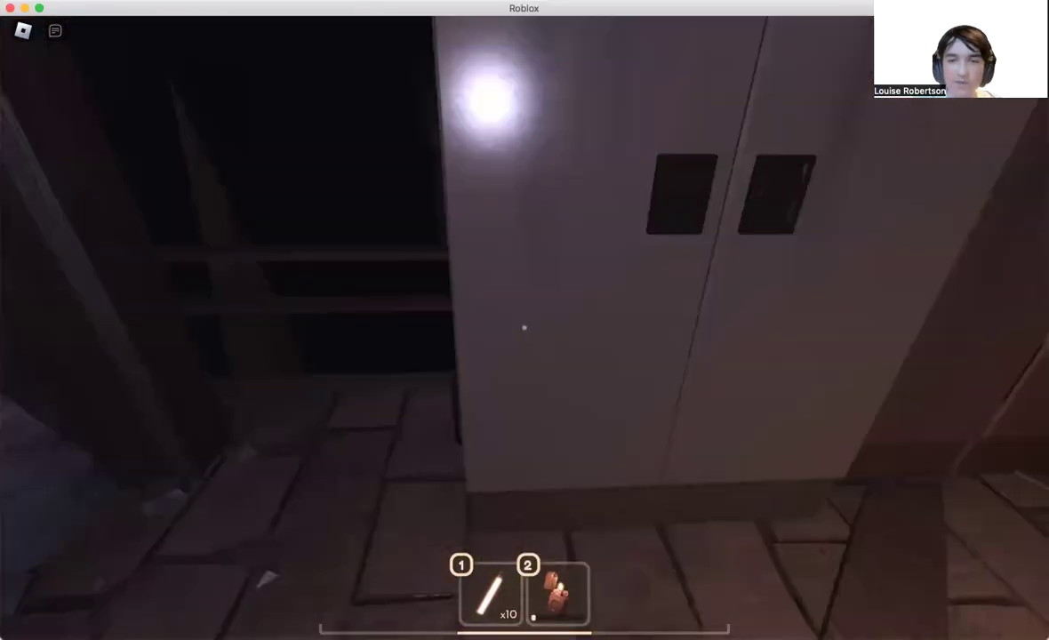
pyautogui.press('w')
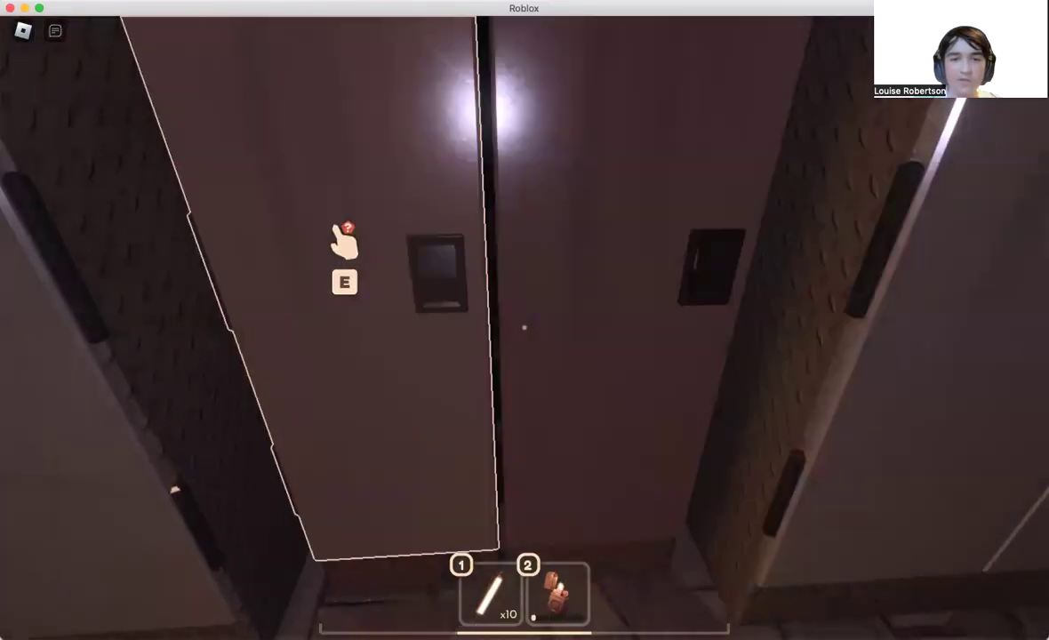
pyautogui.moveTo(524, 329); pyautogui.dragTo(267, 178)
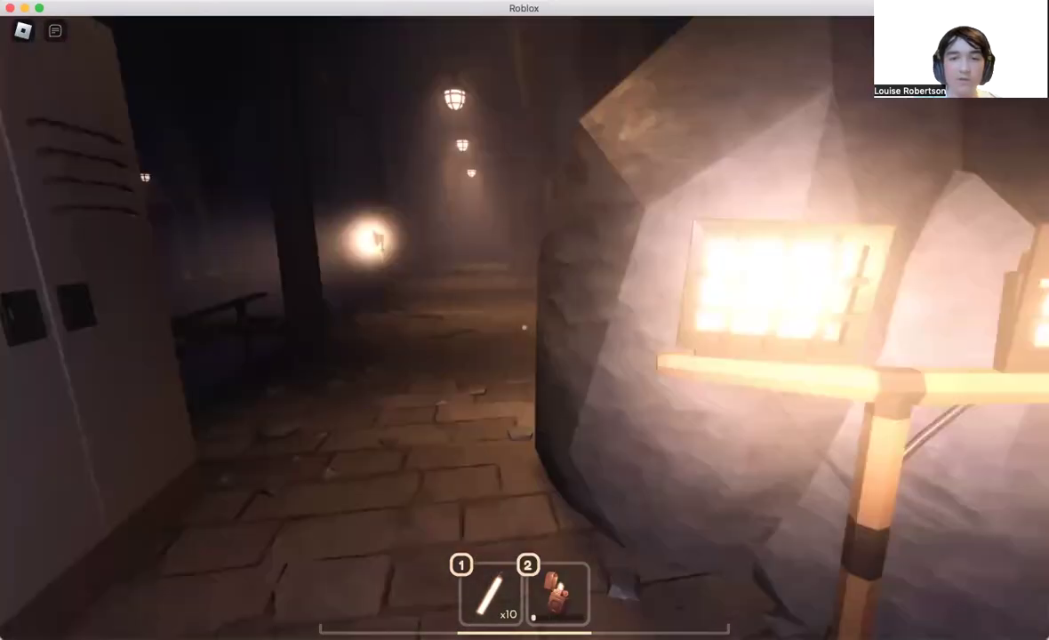
pyautogui.press('w')
pyautogui.press('w')
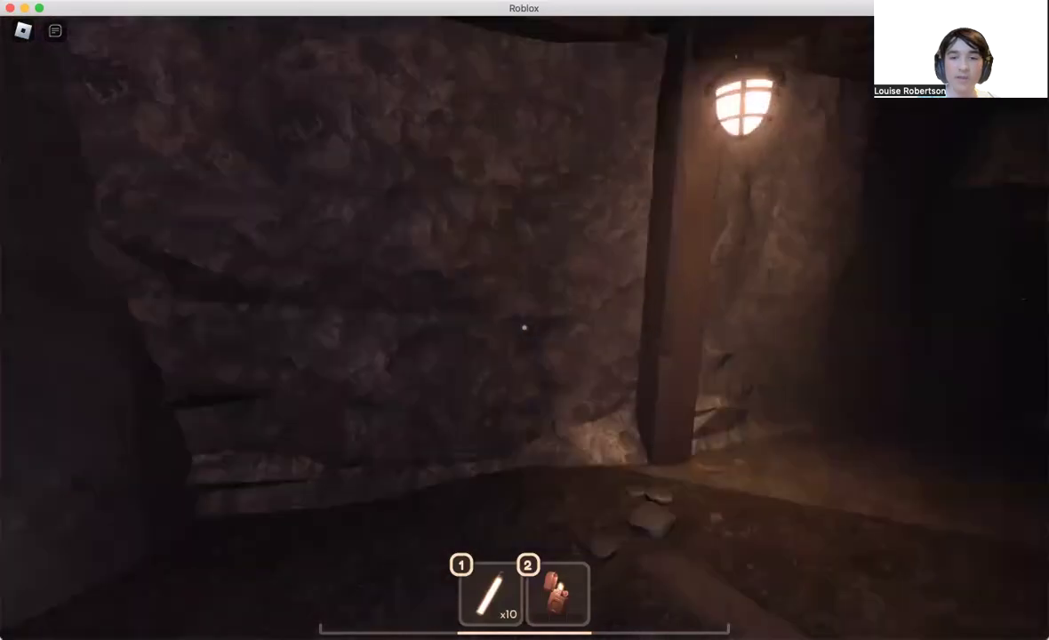
# - Check a locker, take the chest's item, and equip it from hotbar slot 3
pyautogui.press('e')
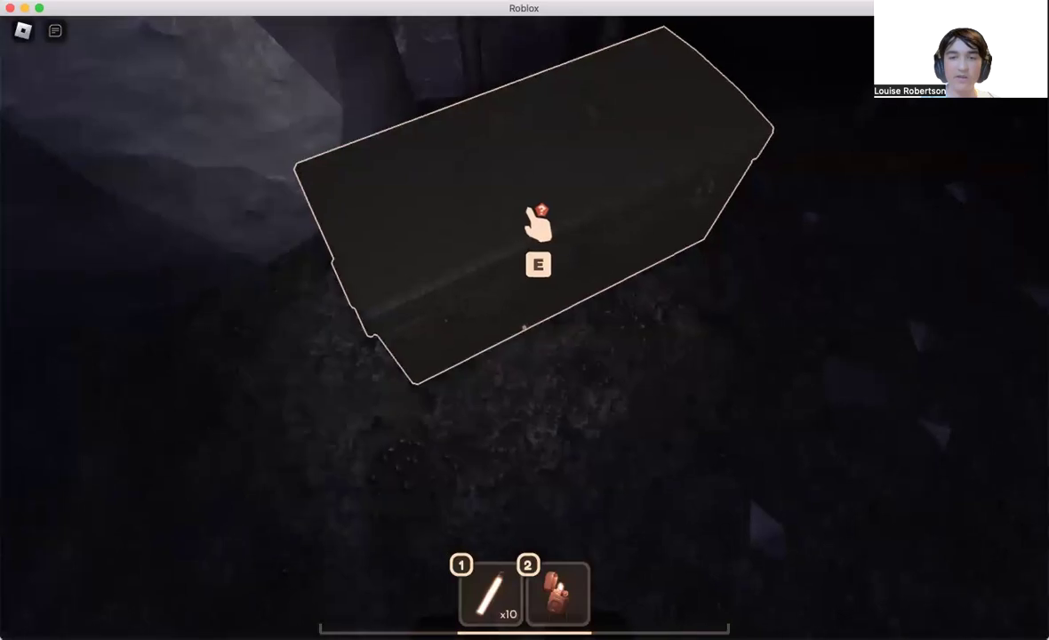
pyautogui.press('e')
pyautogui.press('e')
pyautogui.press('3')
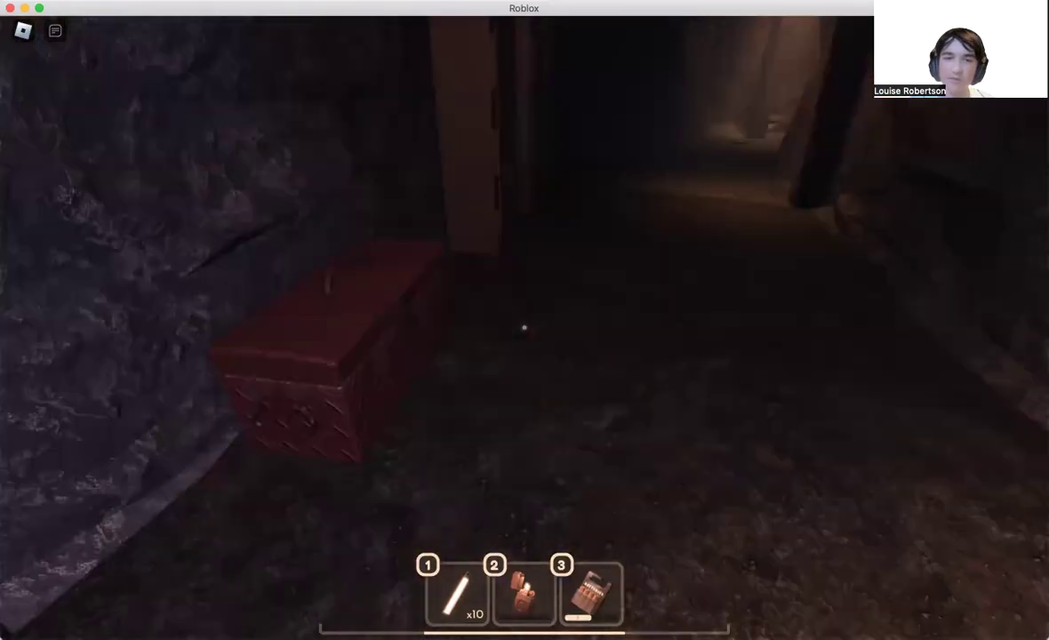
# - Open a locker, then run across the red-lit flooded cavern to door 0141
pyautogui.press('e')
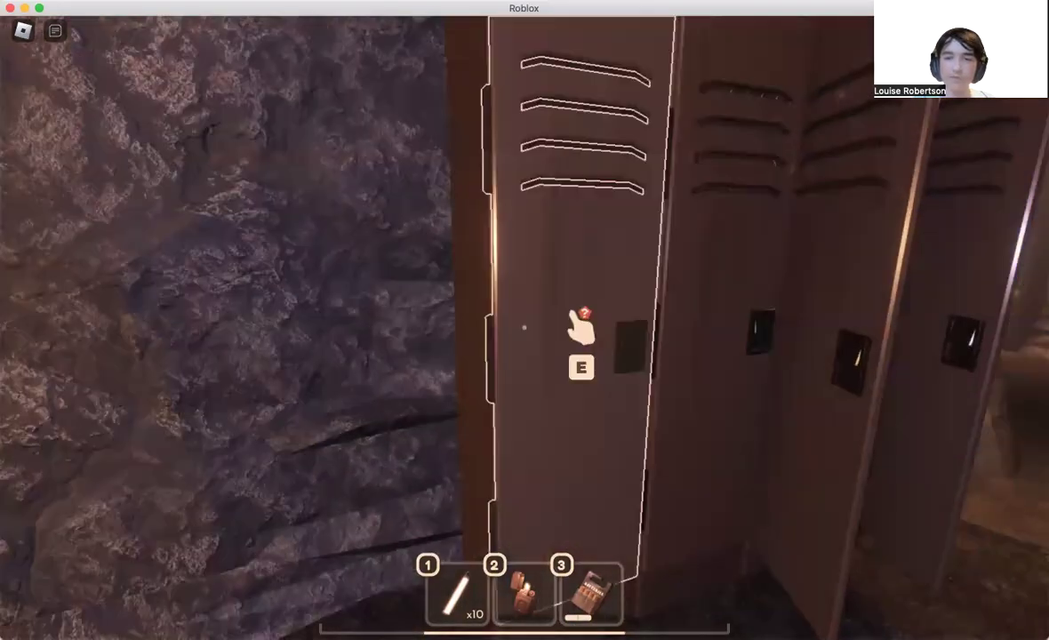
pyautogui.press('e')
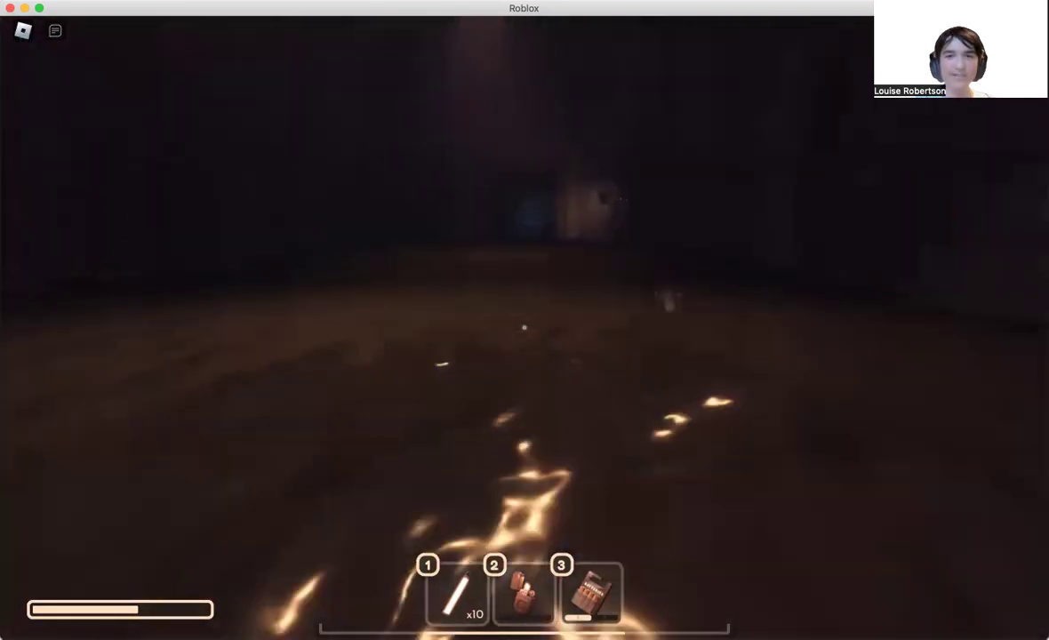
pyautogui.press('w')
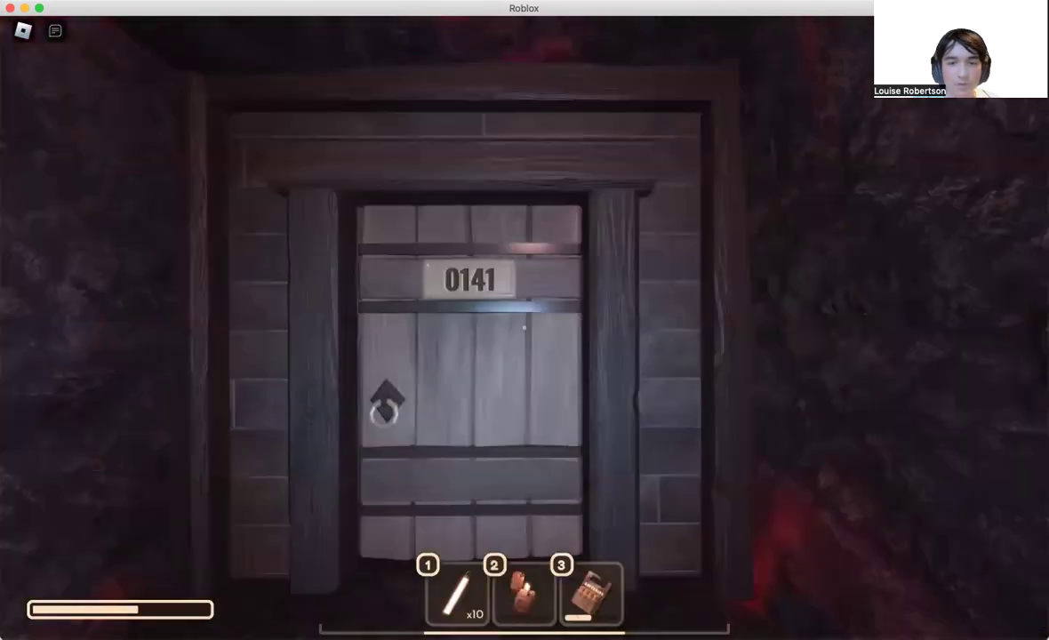
# - Flee Seek past door 0142, vaulting the ledge and crossing the wooden bridge
pyautogui.press('w')
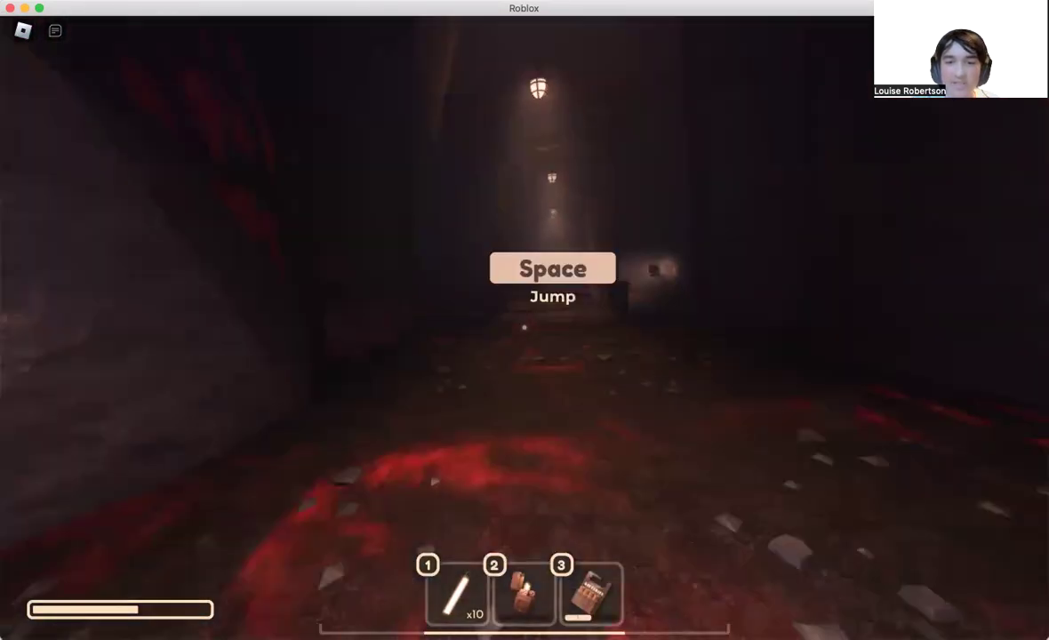
pyautogui.press('w')
pyautogui.press('space')
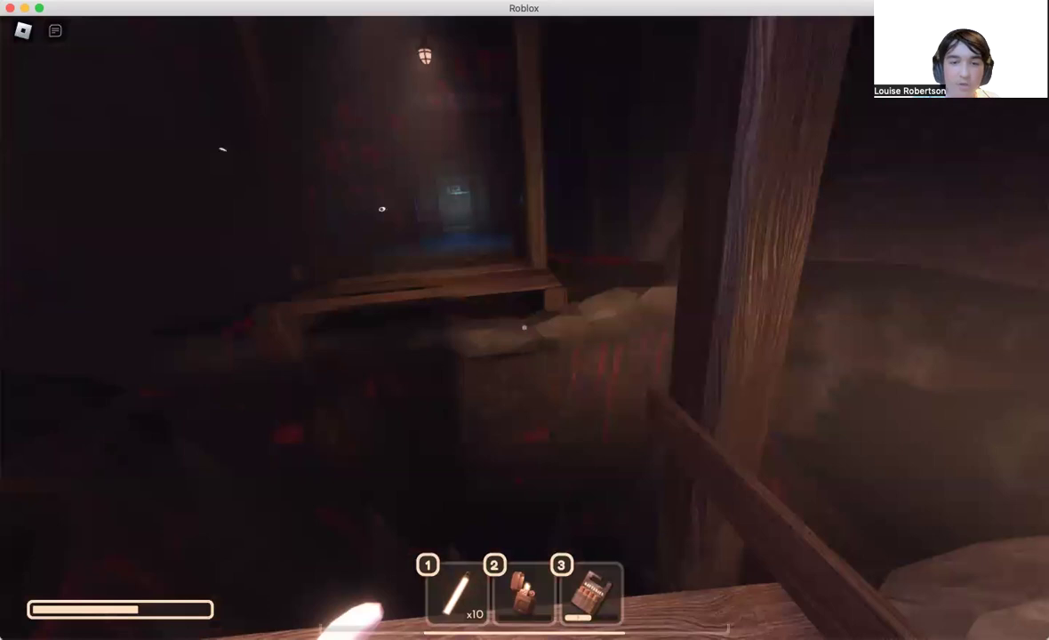
pyautogui.press('w')
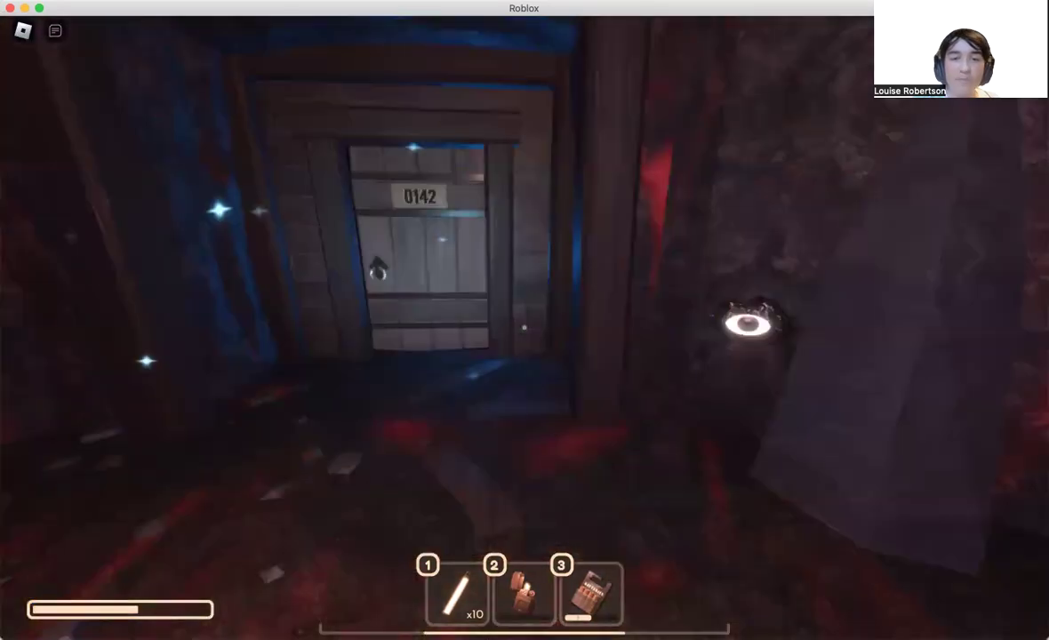
pyautogui.press('w')
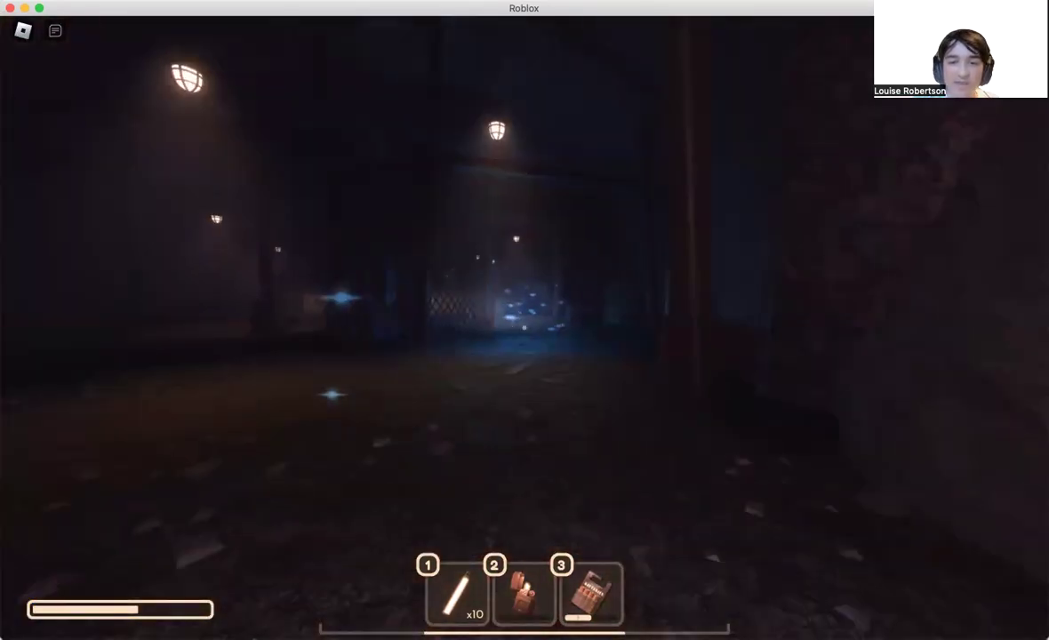
pyautogui.press('w')
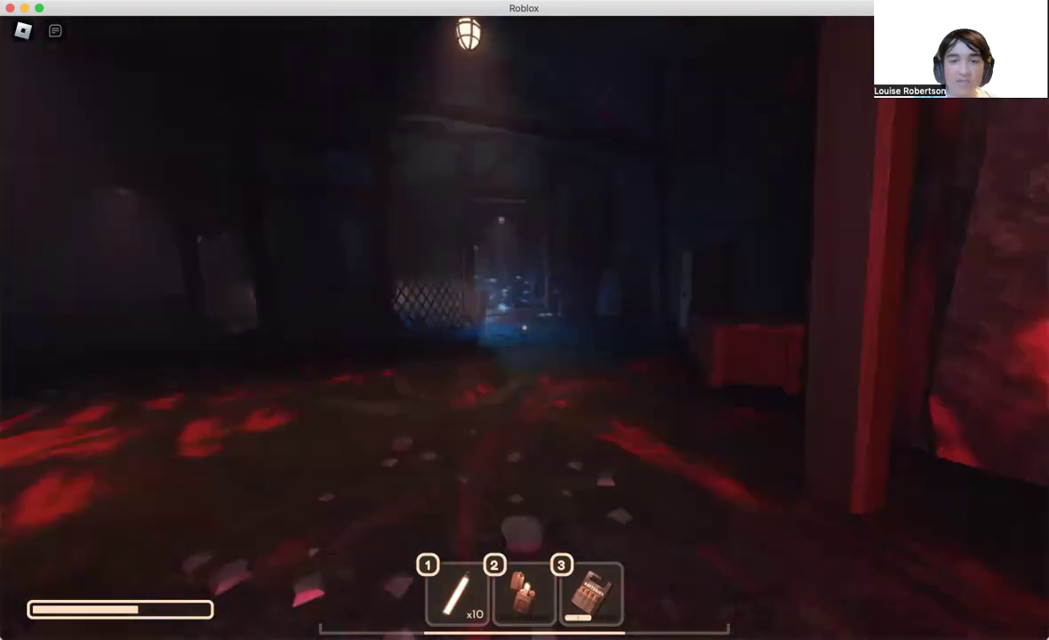
pyautogui.press('w')
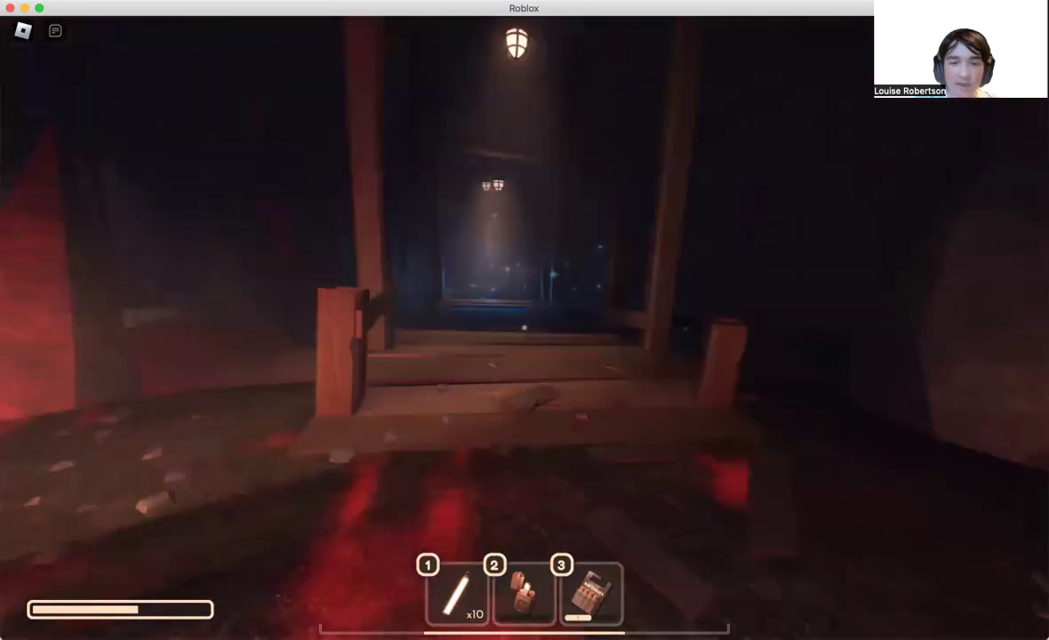
pyautogui.press('w')
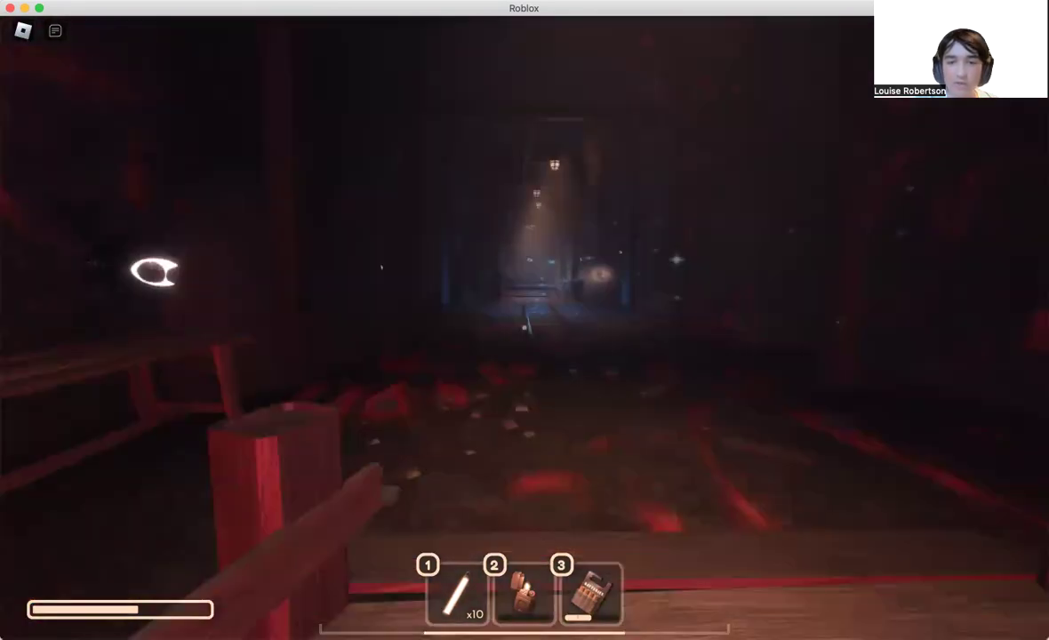
pyautogui.press('w')
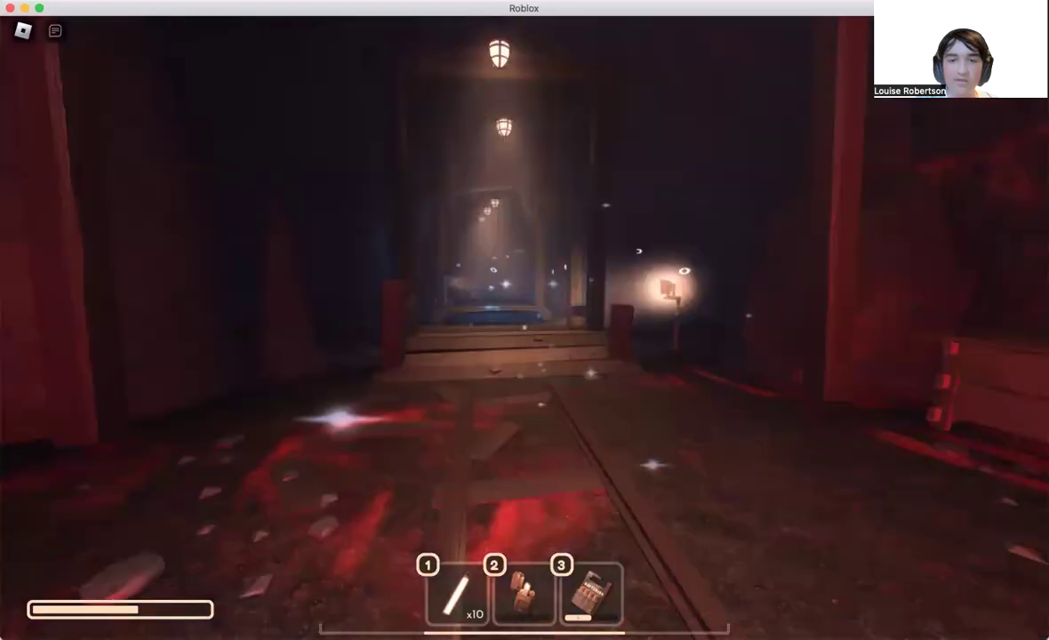
pyautogui.press('w')
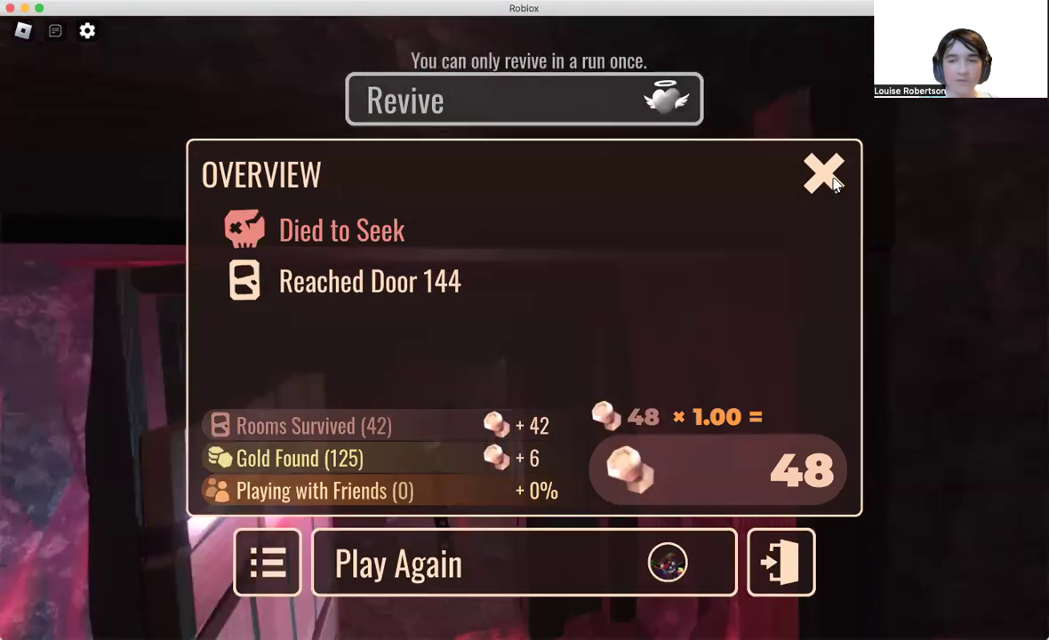
# - Close the run Overview panel with its X button
pyautogui.click(825, 174)
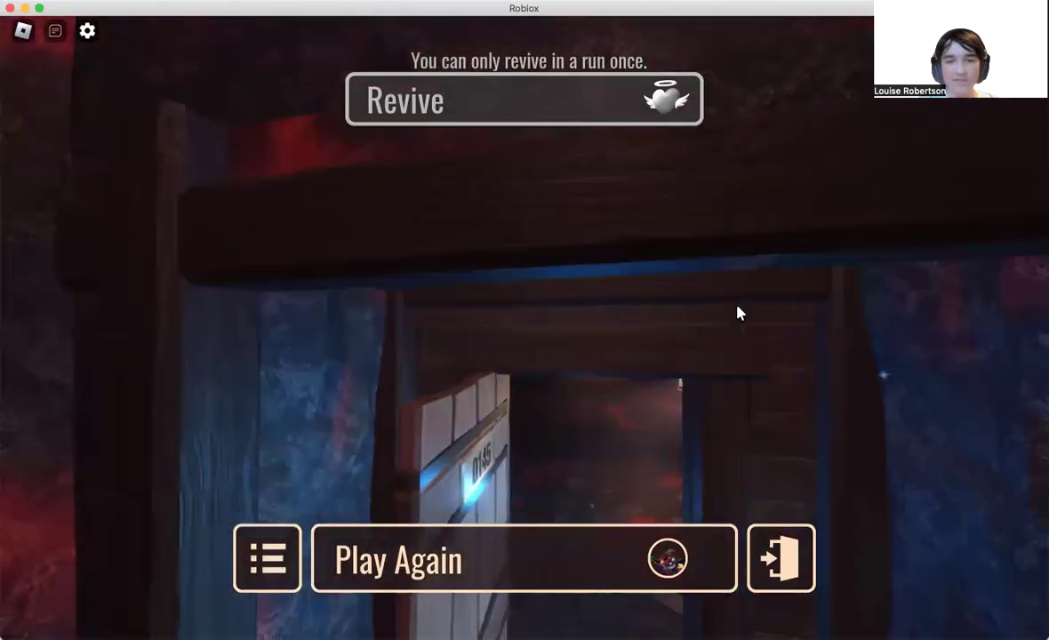